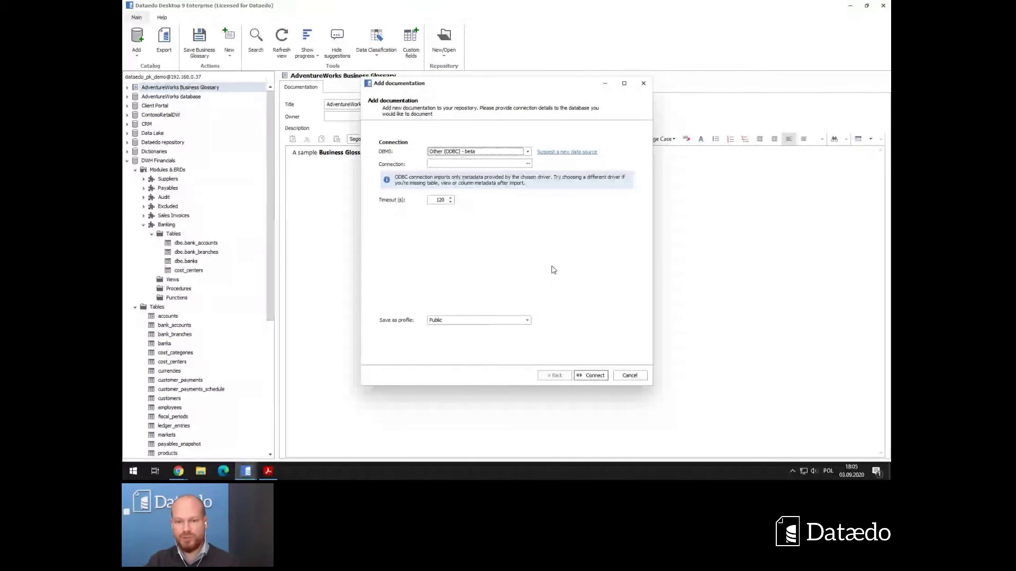
# Review the list of database types available for a new documentation connection, including the Other (ODBC) option.
pyautogui.click(527, 152)
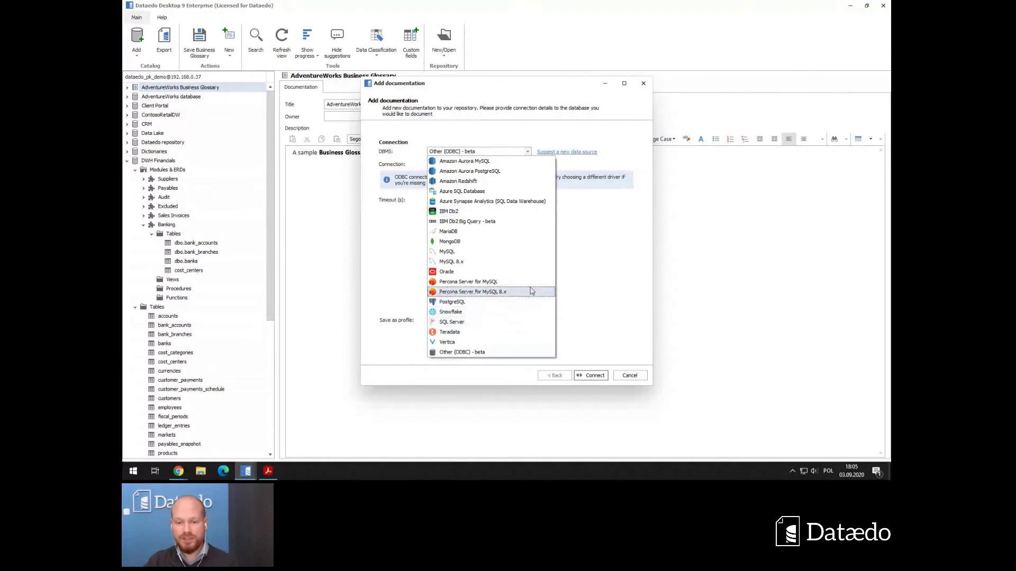
pyautogui.click(577, 234)
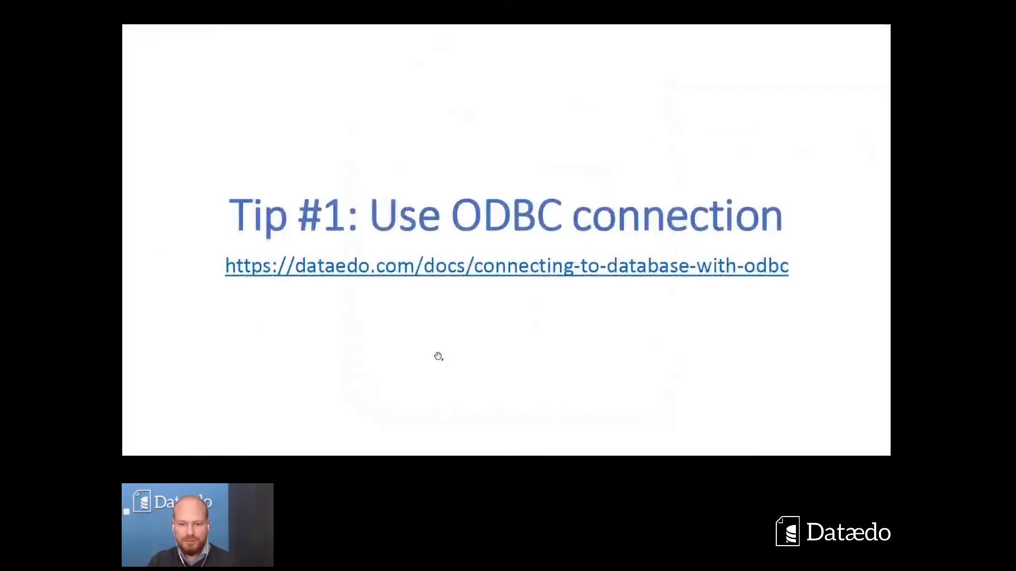
pyautogui.click(438, 356)
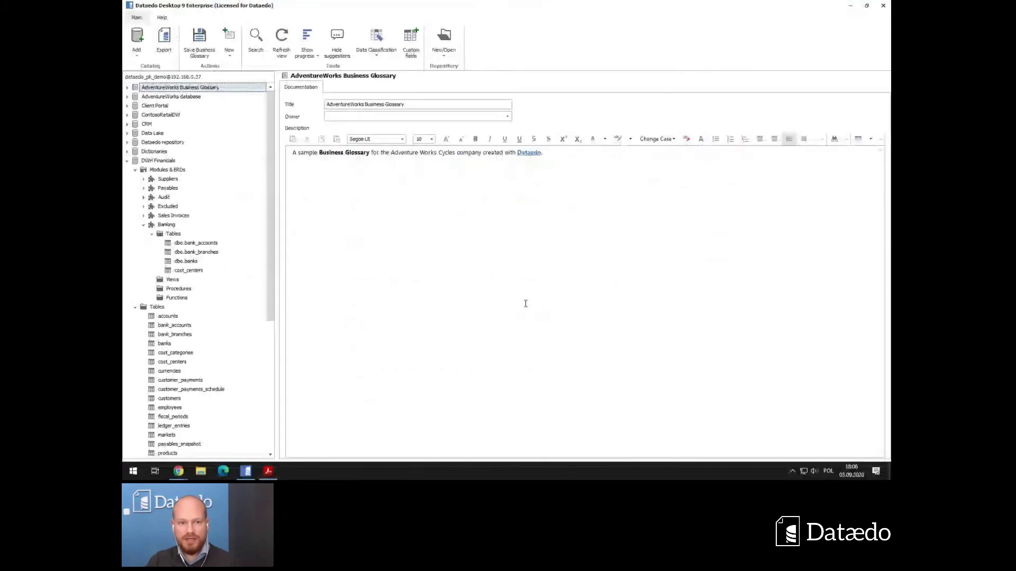
pyautogui.click(141, 163)
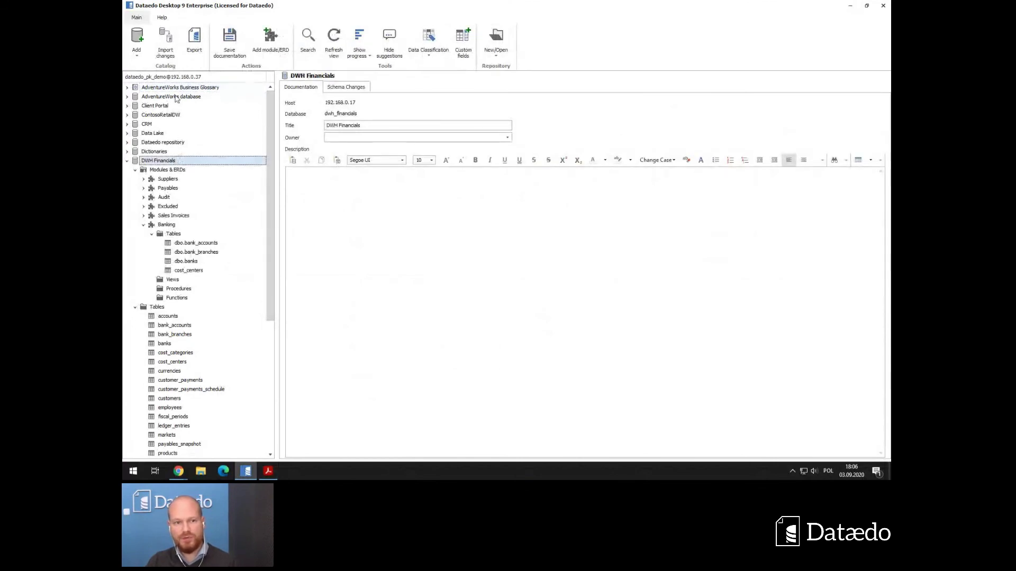
pyautogui.click(168, 47)
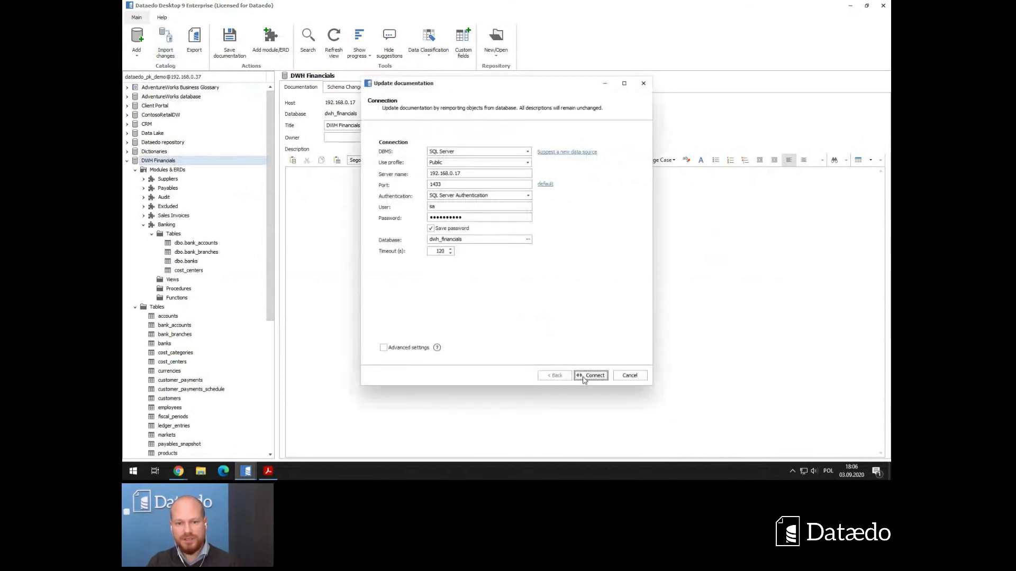
pyautogui.click(584, 376)
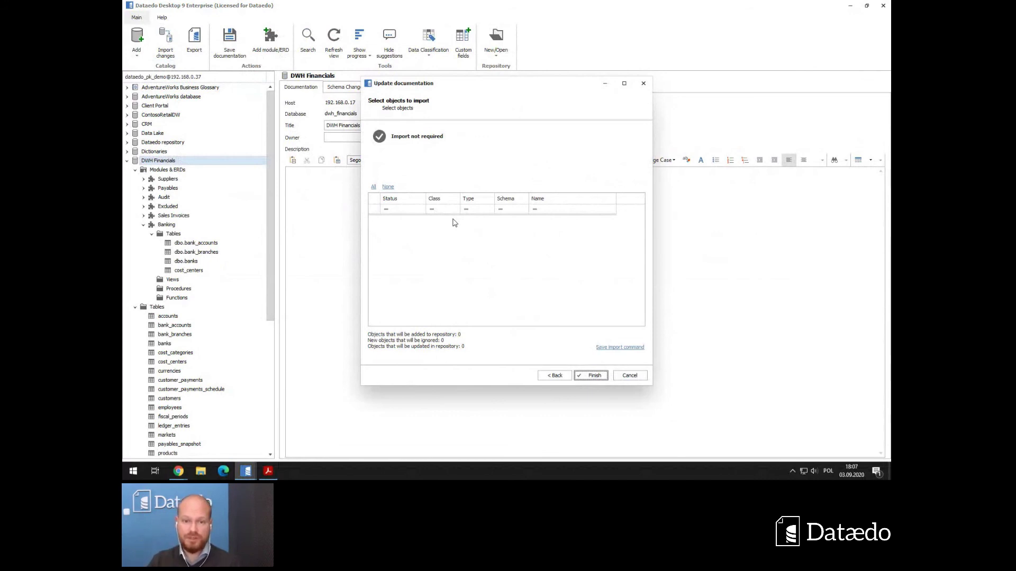
pyautogui.click(615, 349)
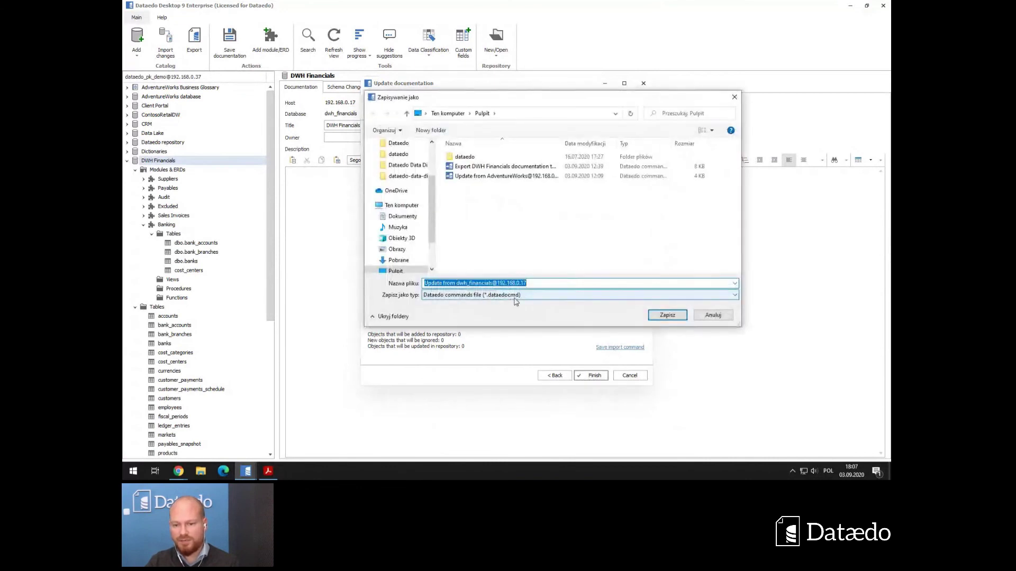
pyautogui.click(654, 321)
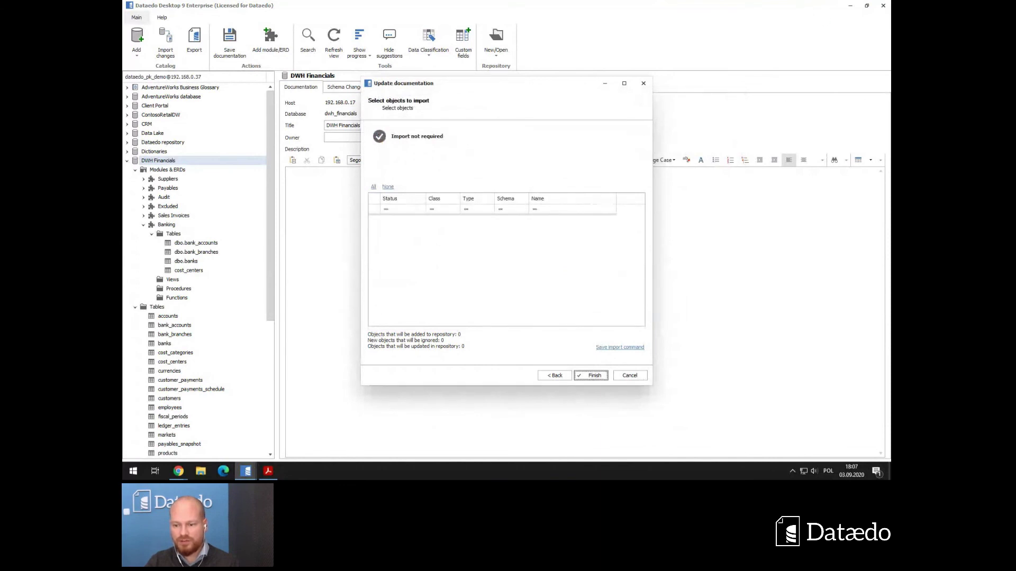
pyautogui.press('Return')
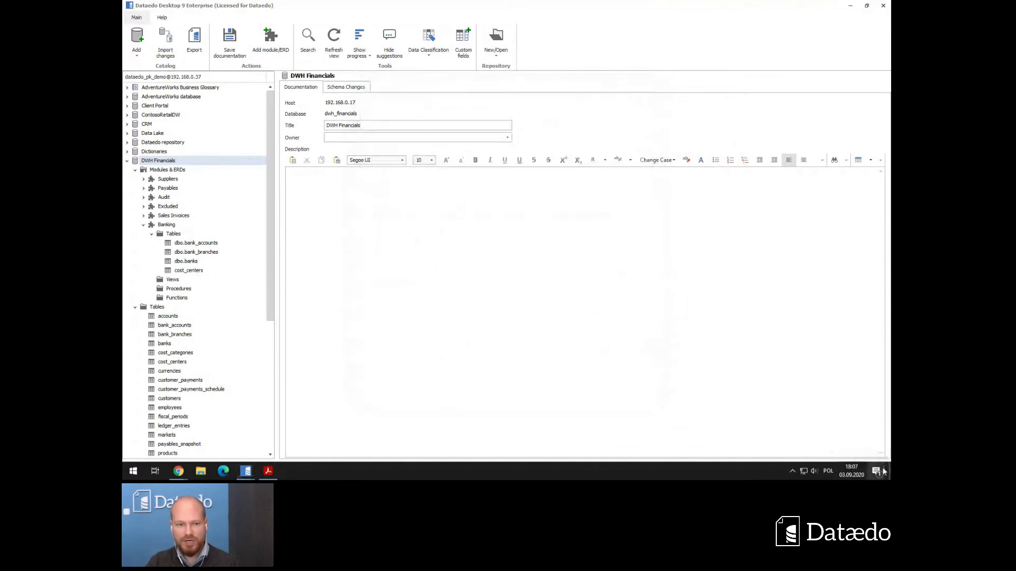
# Locate the saved import command file on the desktop, and switch to the PDF presentation's Tip #3 slide.
pyautogui.click(889, 470)
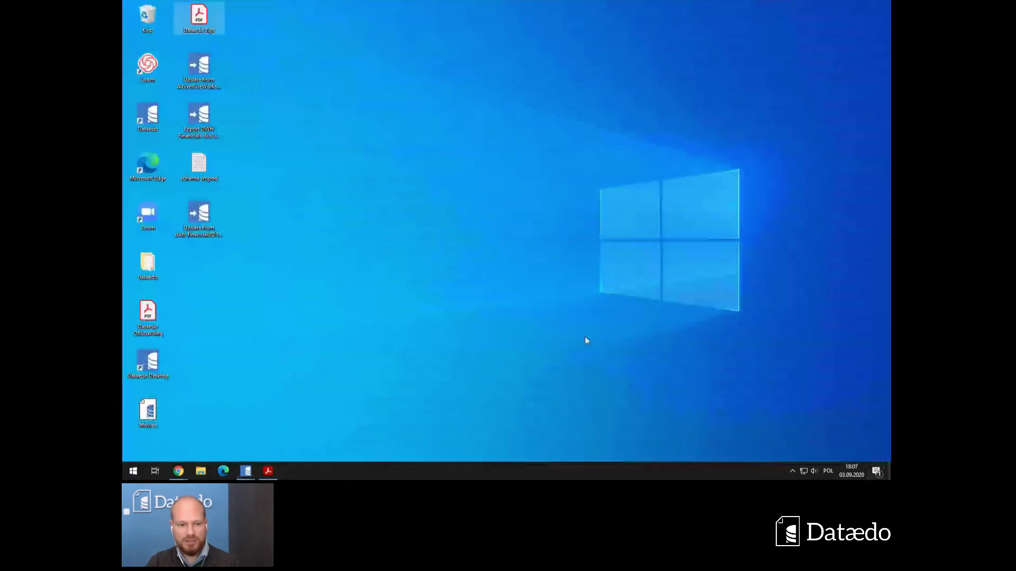
pyautogui.click(206, 218)
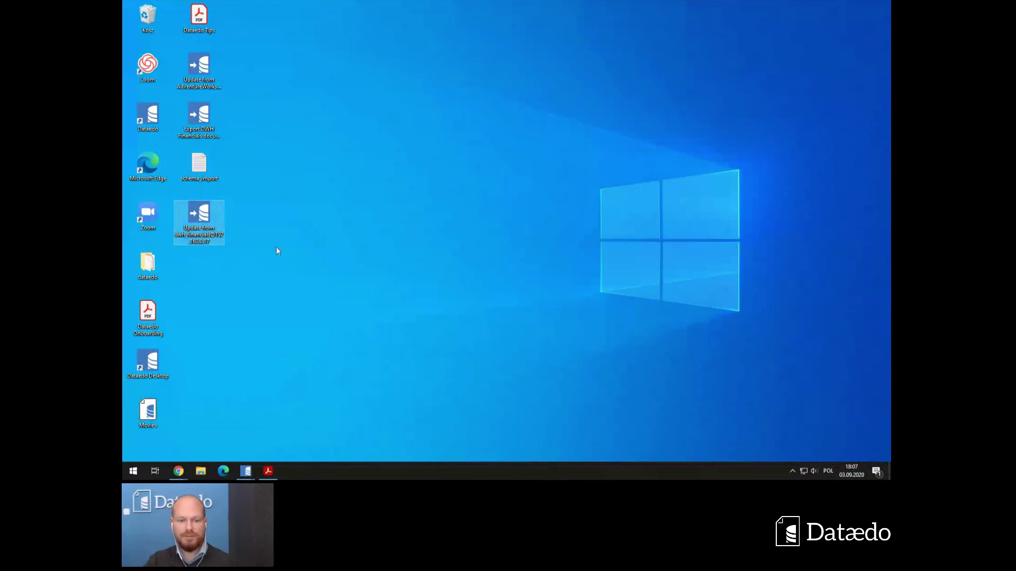
pyautogui.click(273, 471)
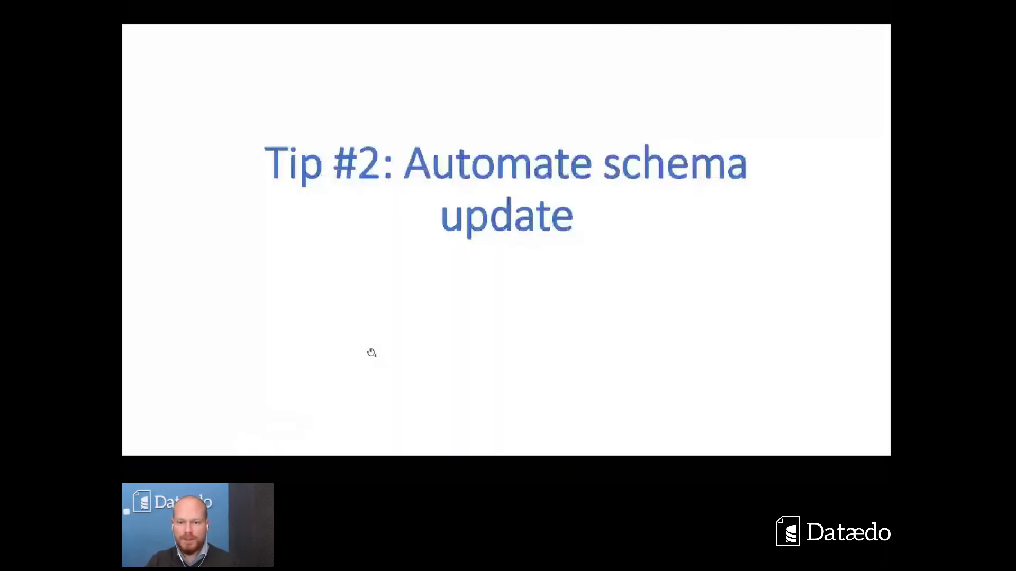
pyautogui.click(384, 309)
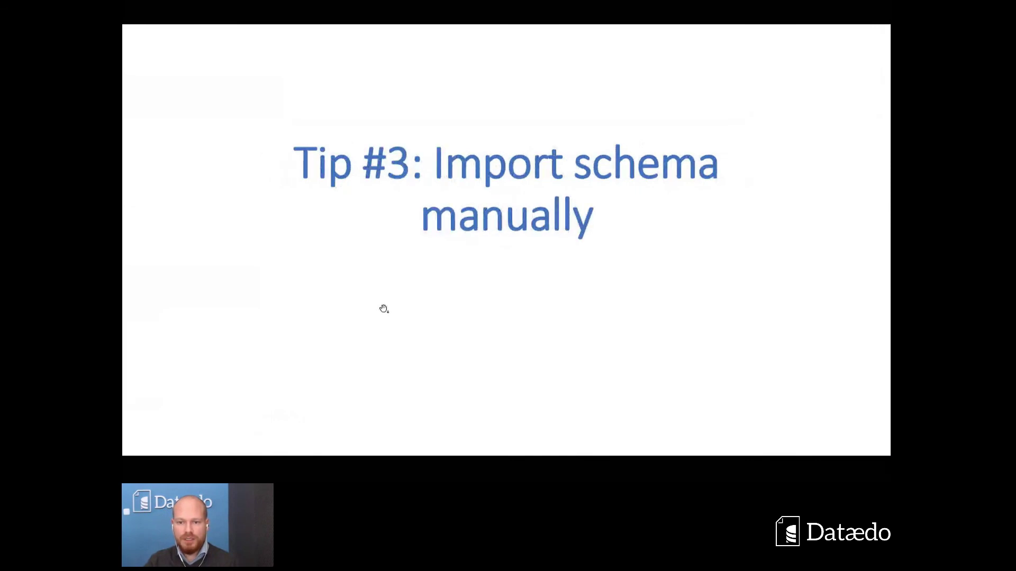
# Switch back to Dataedo, cancel the open documentation update and collapse DWH Financials in the catalog.
pyautogui.hotkey('alt', 'Tab')
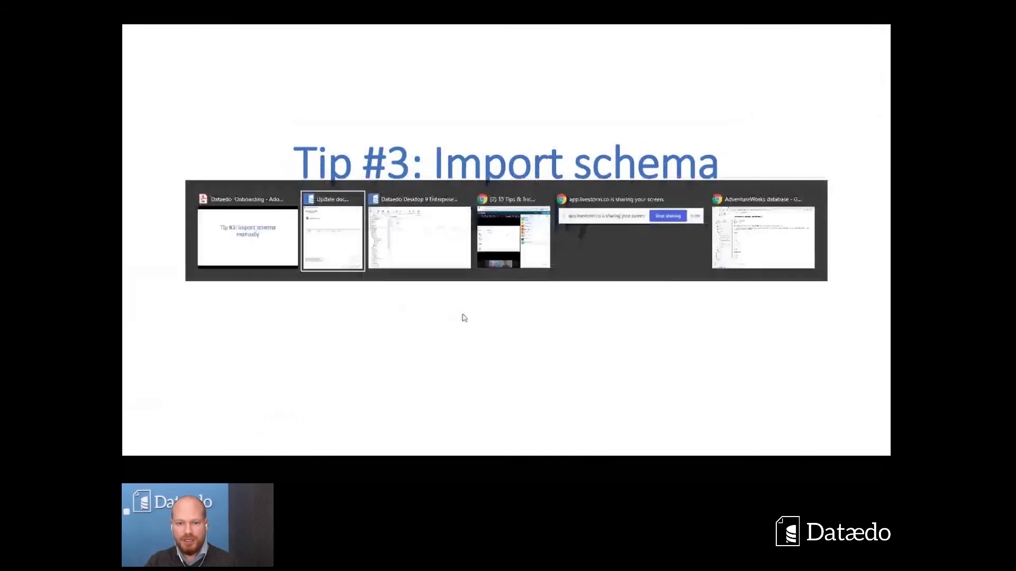
pyautogui.click(629, 374)
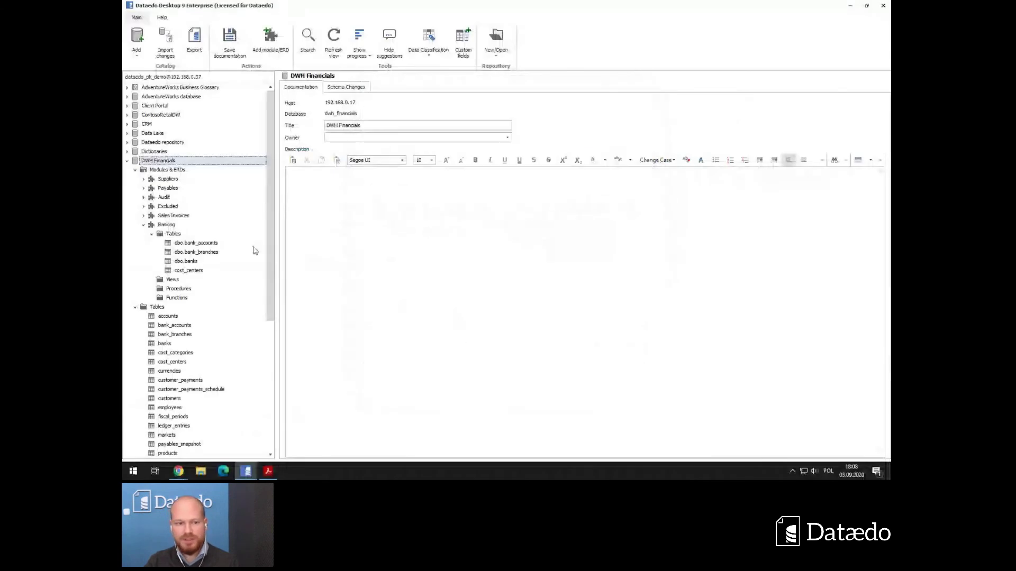
pyautogui.click(127, 161)
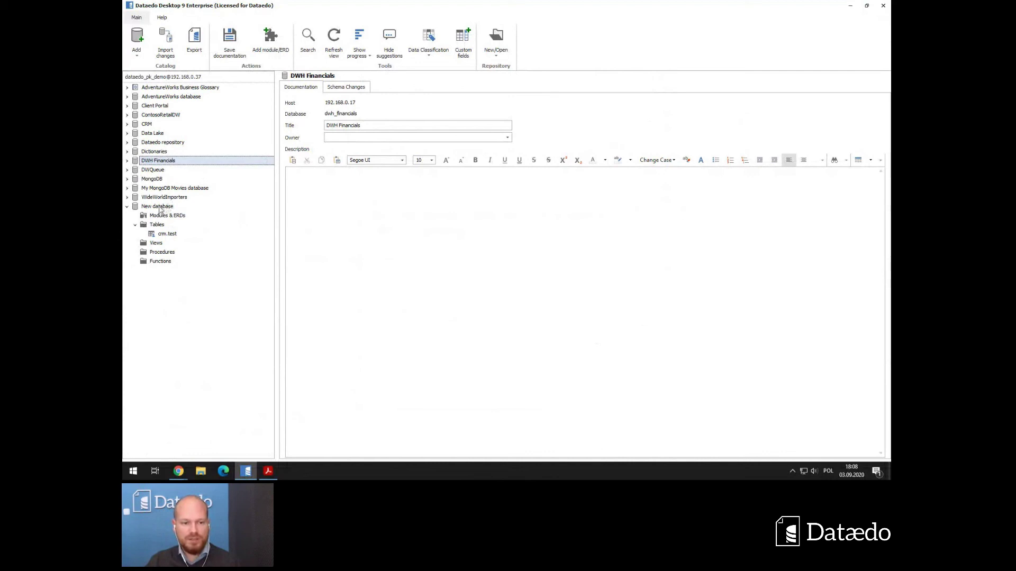
# Add a manual database to the catalog, keeping its default name, and expand its contents.
pyautogui.click(138, 55)
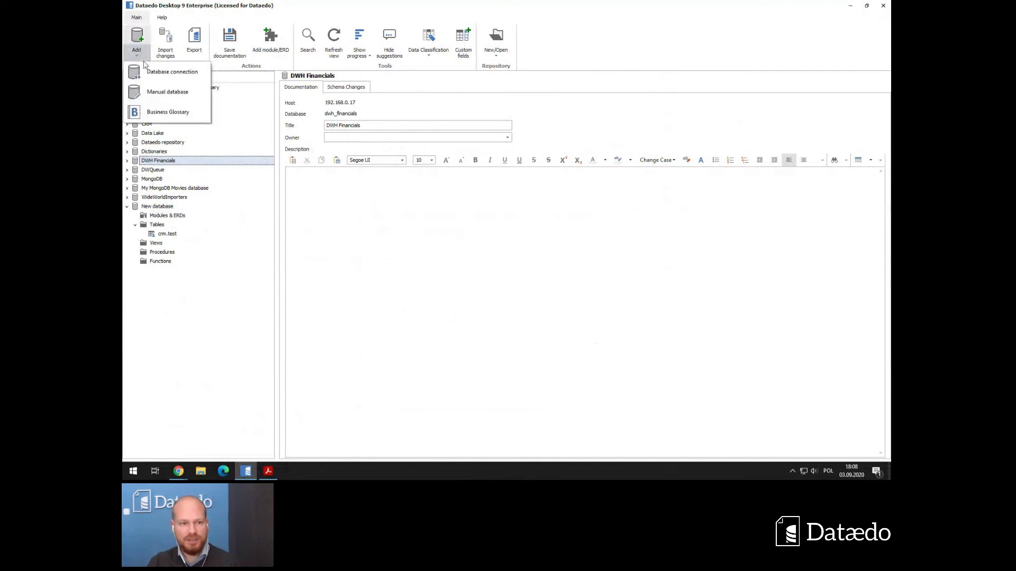
pyautogui.click(161, 93)
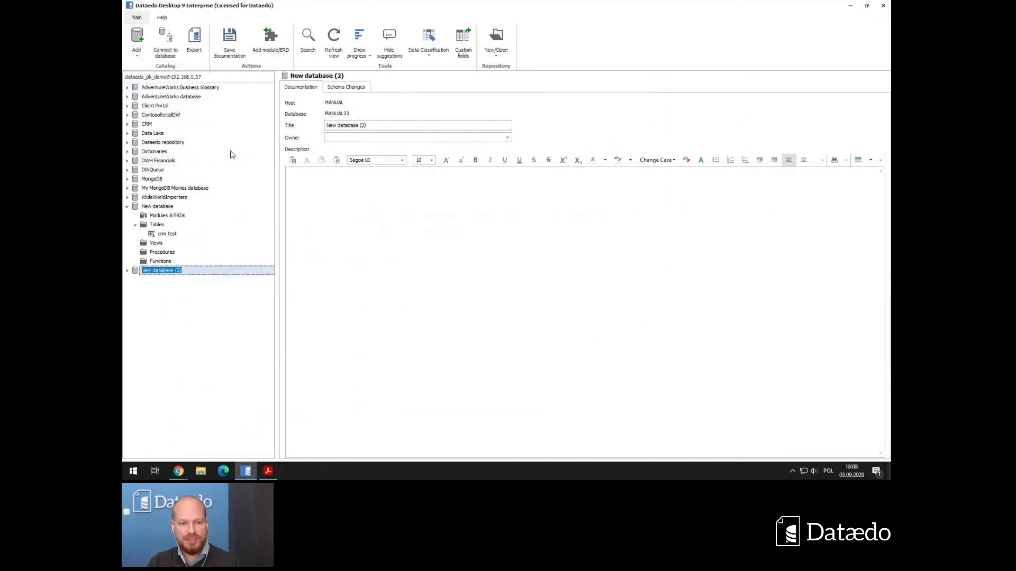
pyautogui.click(127, 271)
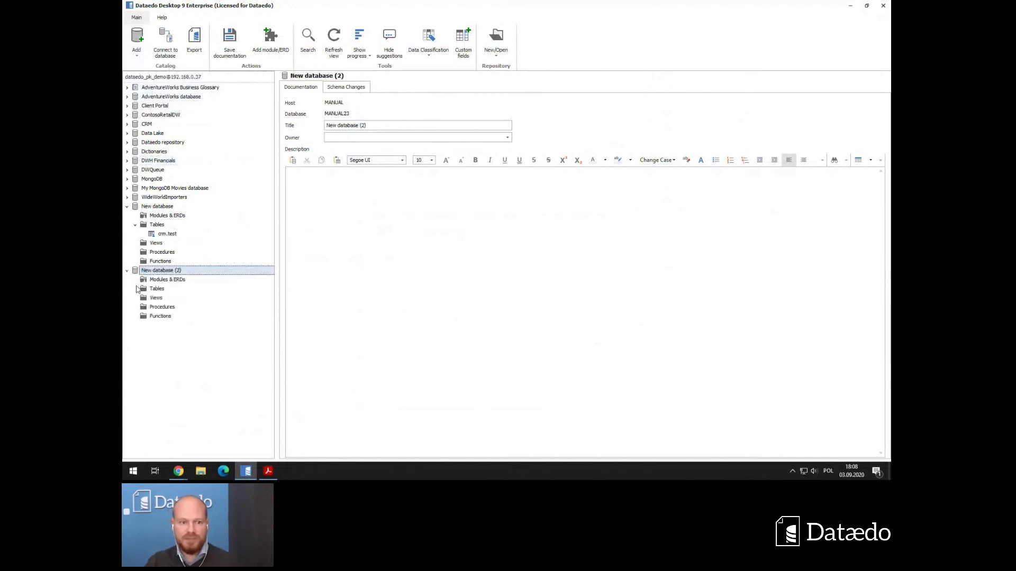
# Start adding tables in bulk to New database (2) and copy the table definition template.
pyautogui.click(155, 289)
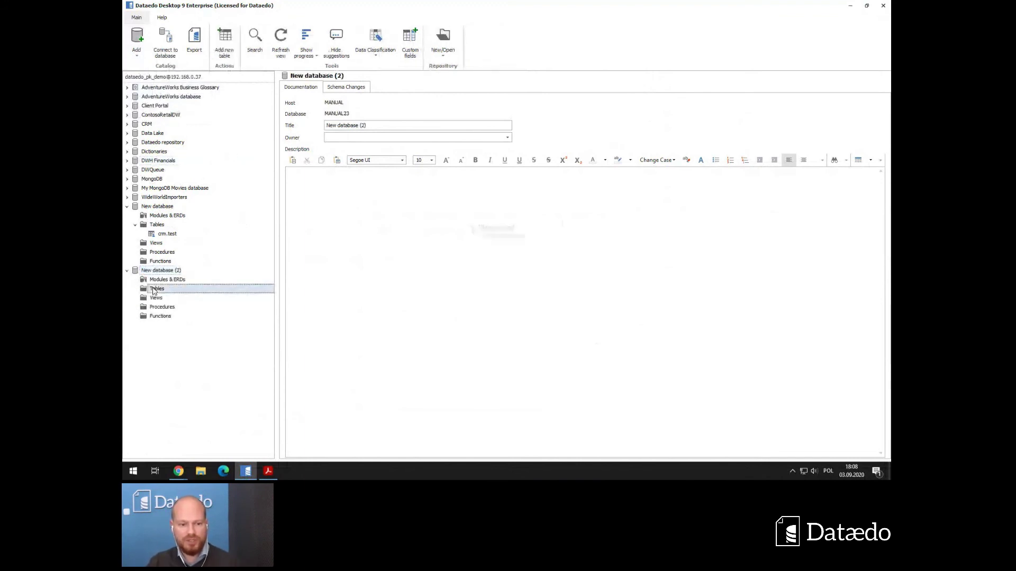
pyautogui.rightClick(154, 291)
pyautogui.moveTo(176, 295)
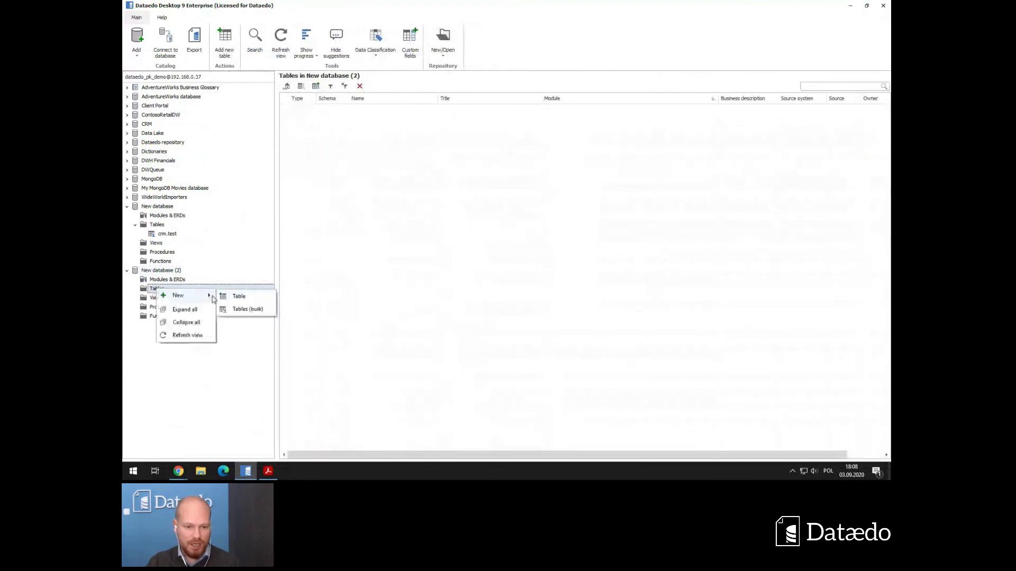
pyautogui.click(244, 312)
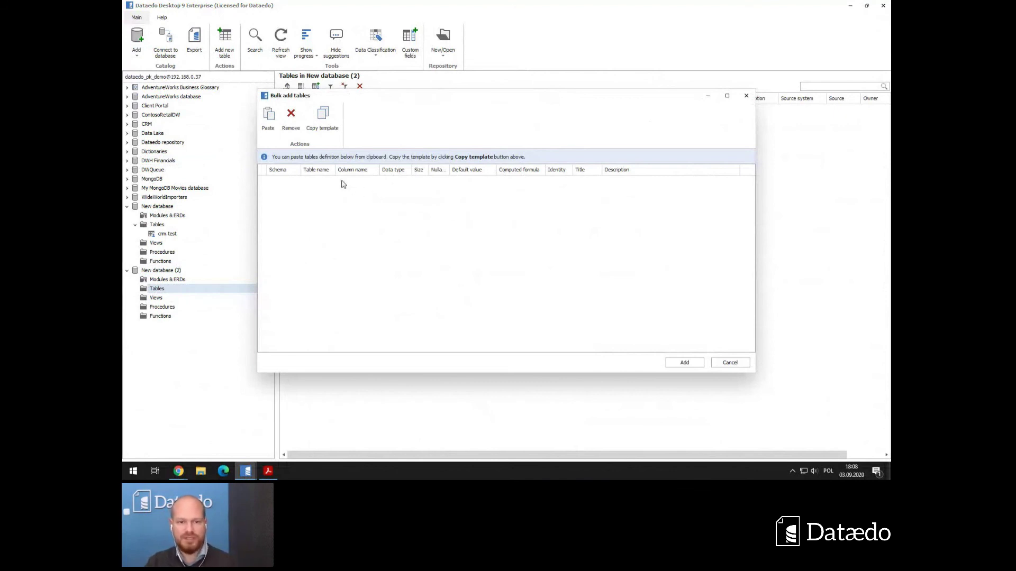
pyautogui.click(326, 123)
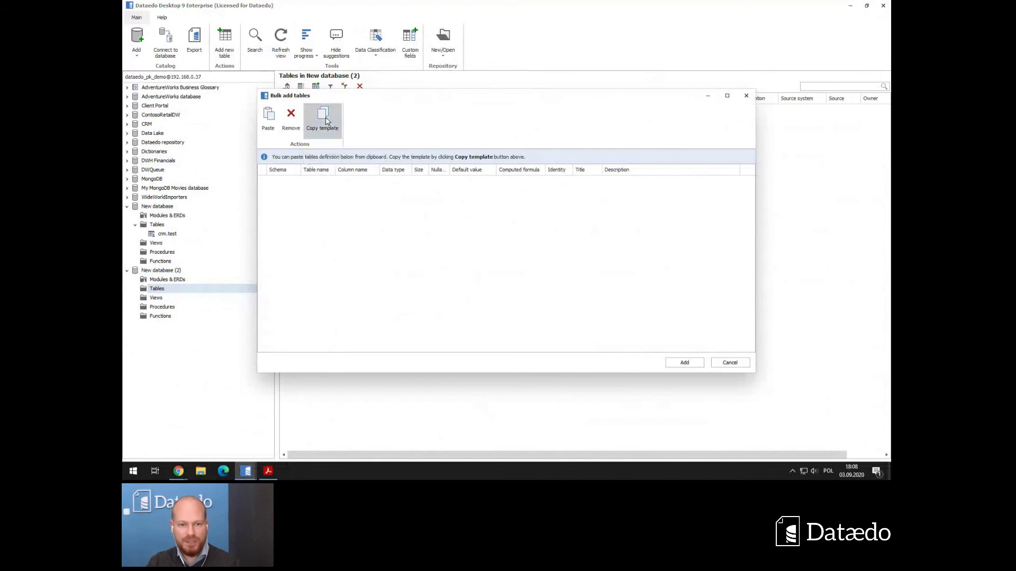
# Paste the copied template into a blank Notepad document to examine its column headings, and close it without saving.
pyautogui.click(124, 468)
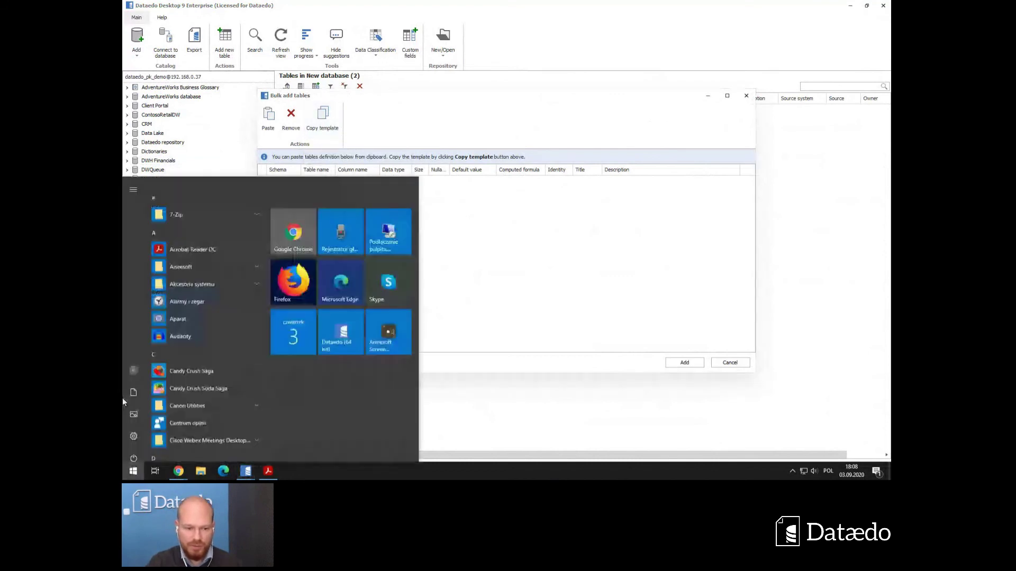
pyautogui.write('nota')
pyautogui.press('Return')
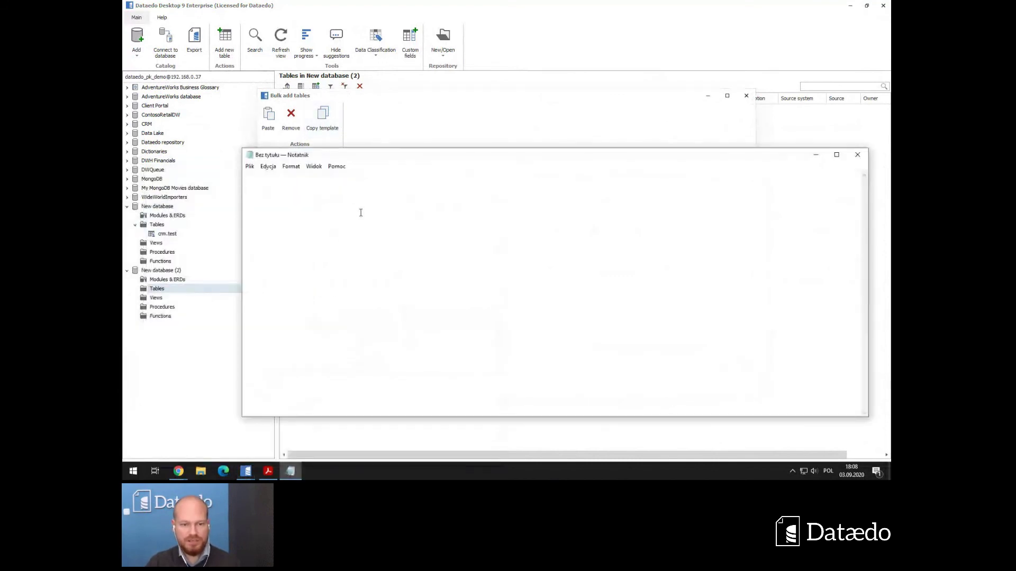
pyautogui.hotkey('ctrl', 'v')
pyautogui.moveTo(407, 159); pyautogui.dragTo(393, 207)
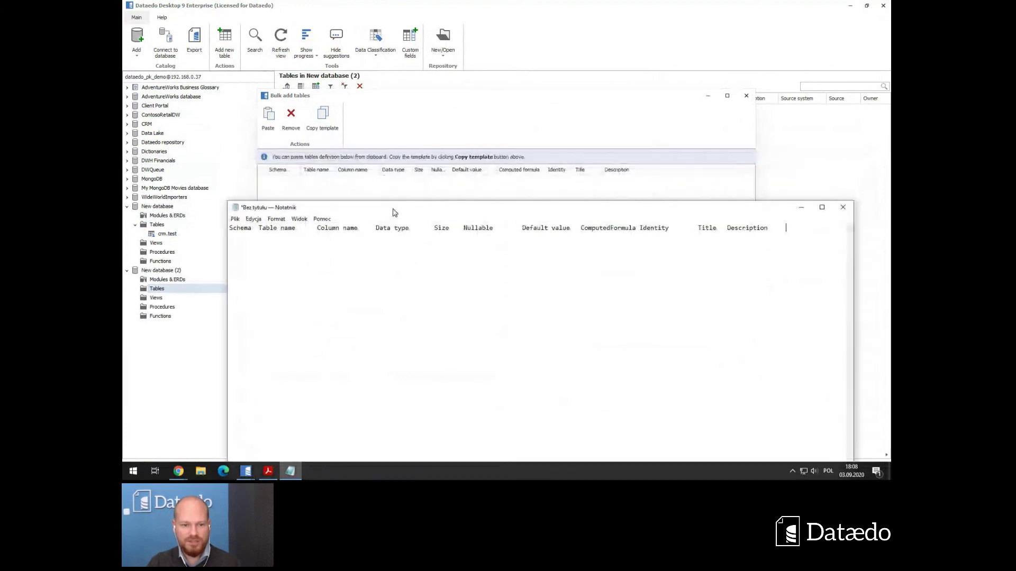
pyautogui.doubleClick(246, 222)
pyautogui.click(277, 227)
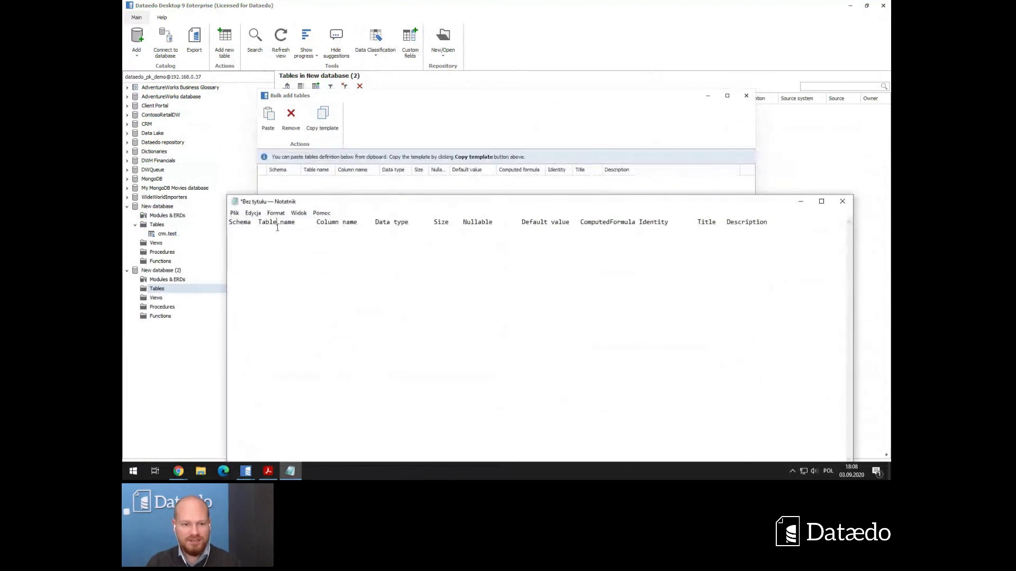
pyautogui.hotkey('ctrl', 'a')
pyautogui.click(277, 228)
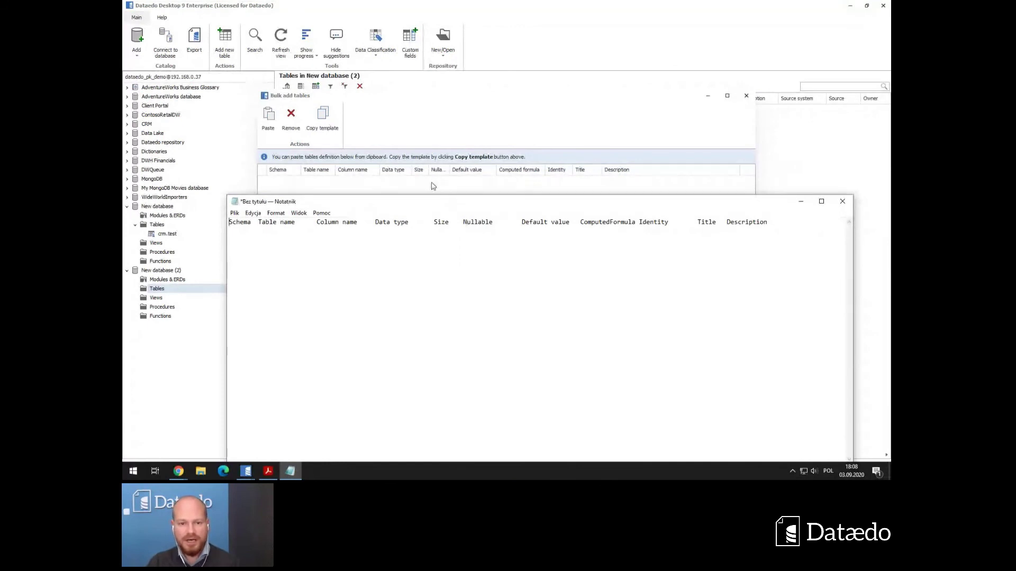
pyautogui.click(842, 204)
pyautogui.click(534, 241)
pyautogui.click(535, 241)
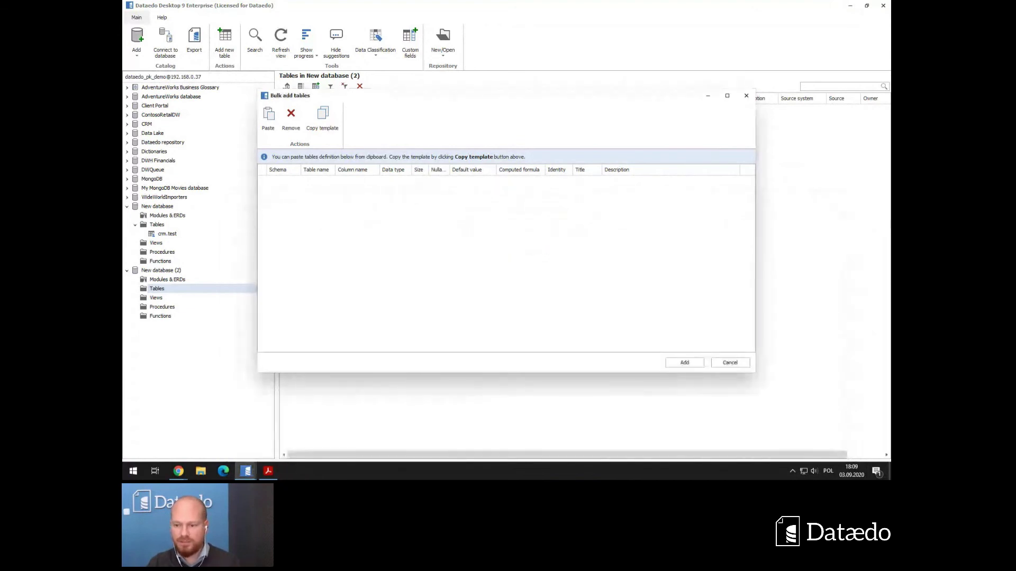
# Open the schema_import text file from the desktop and copy its entire contents.
pyautogui.press('super+d')
pyautogui.doubleClick(194, 172)
pyautogui.moveTo(422, 204); pyautogui.dragTo(404, 85)
pyautogui.click(421, 199)
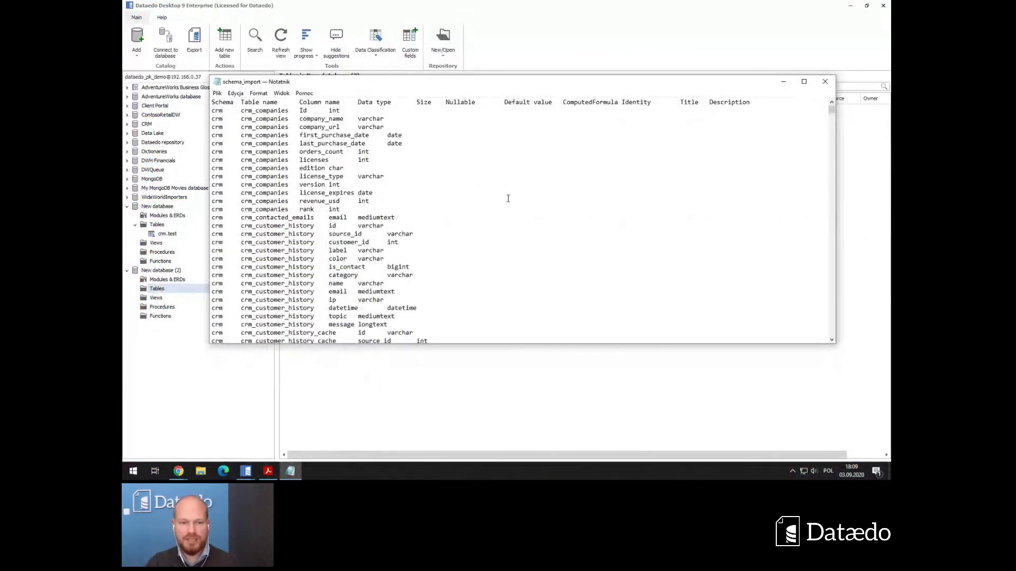
pyautogui.hotkey('ctrl', 'a')
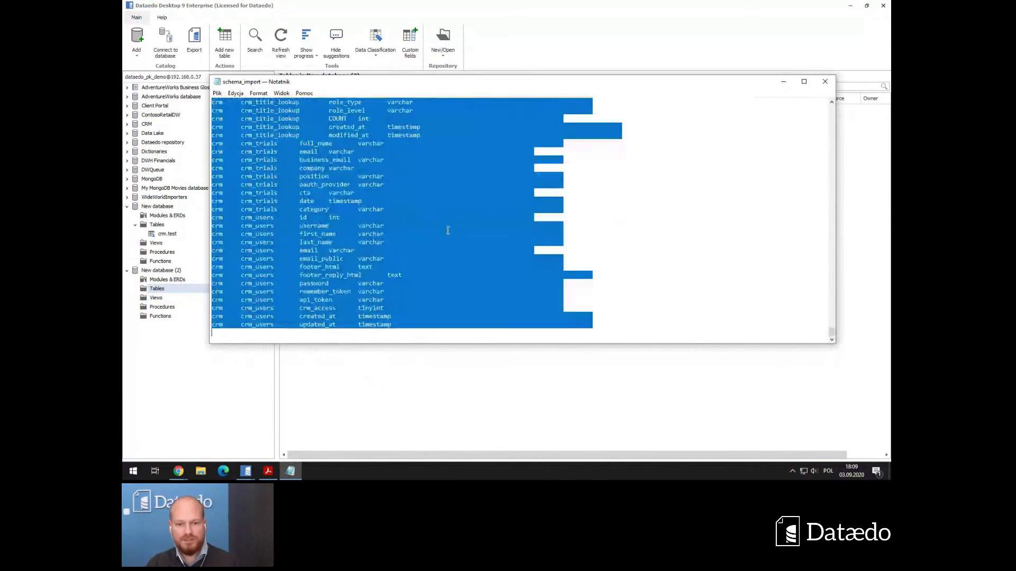
# Return to Dataedo's bulk table entry, paste the copied schema definitions and add the tables to New database (2).
pyautogui.hotkey('alt', 'Tab')
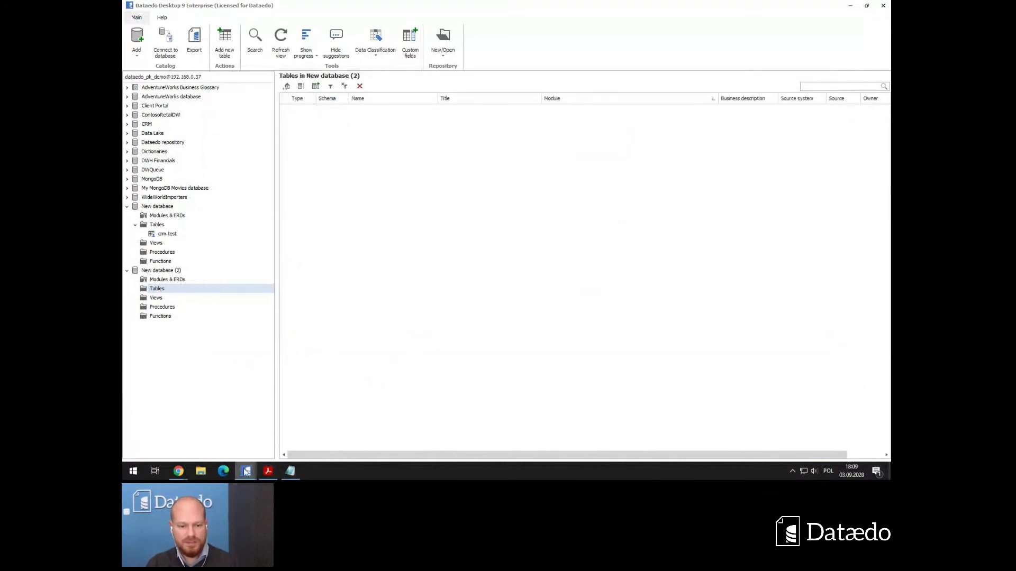
pyautogui.rightClick(308, 447)
pyautogui.click(291, 402)
pyautogui.click(269, 122)
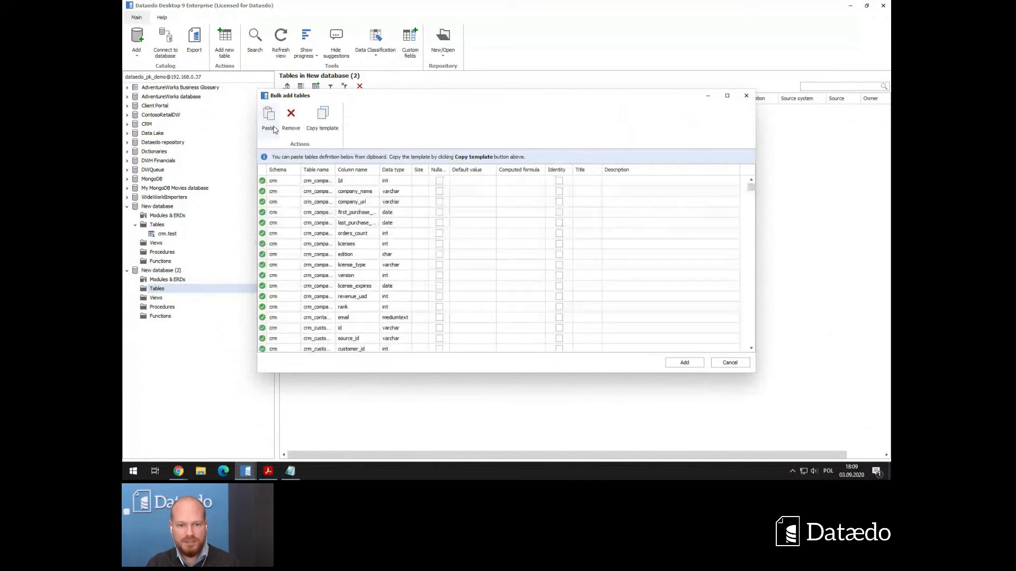
pyautogui.scroll(-1, 340, 197)
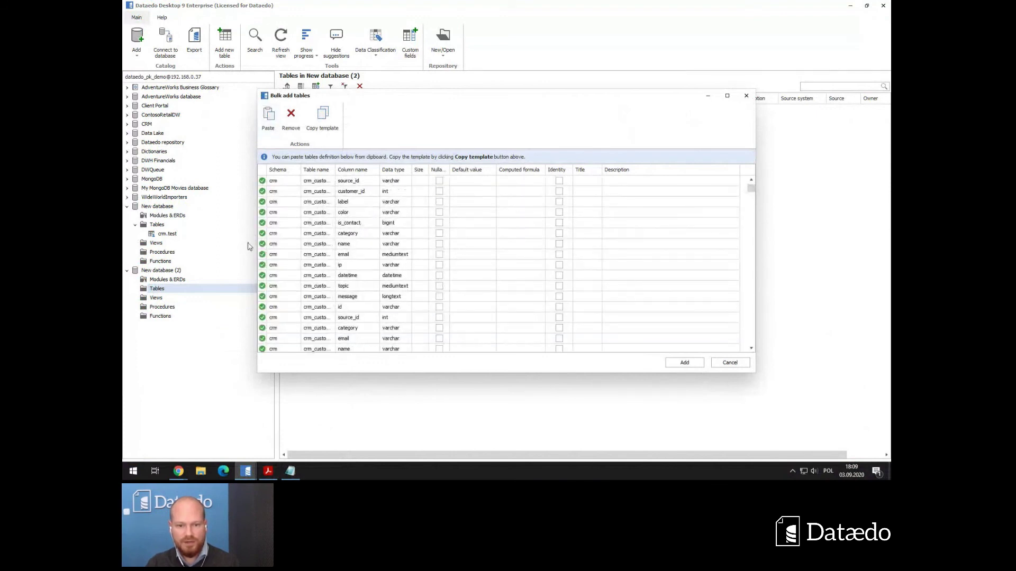
pyautogui.click(684, 362)
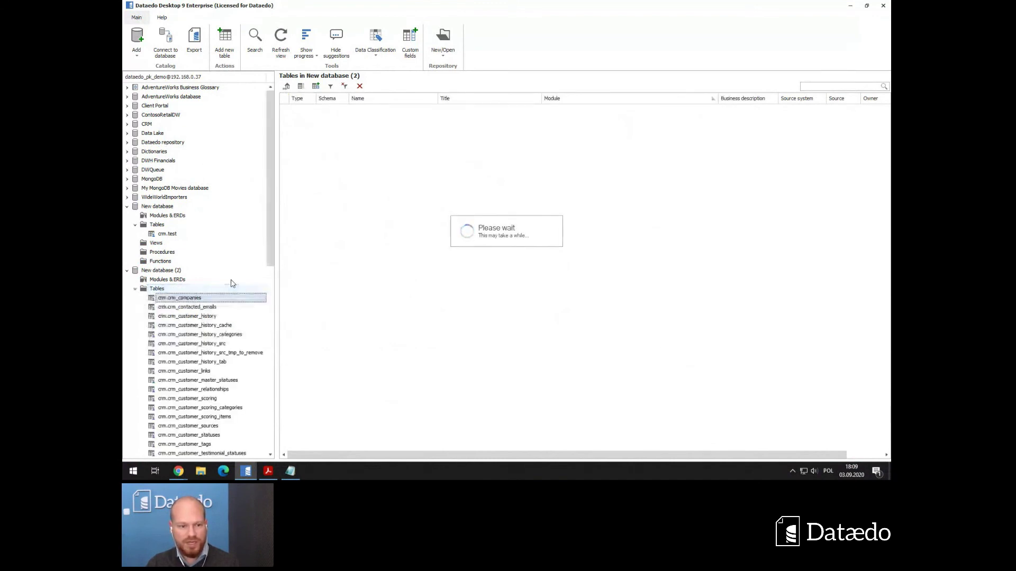
# Review the tables imported into New database (2), inspecting the columns of crm.crm_customer_links.
pyautogui.scroll(-2, 191, 333)
pyautogui.scroll(-1, 191, 333)
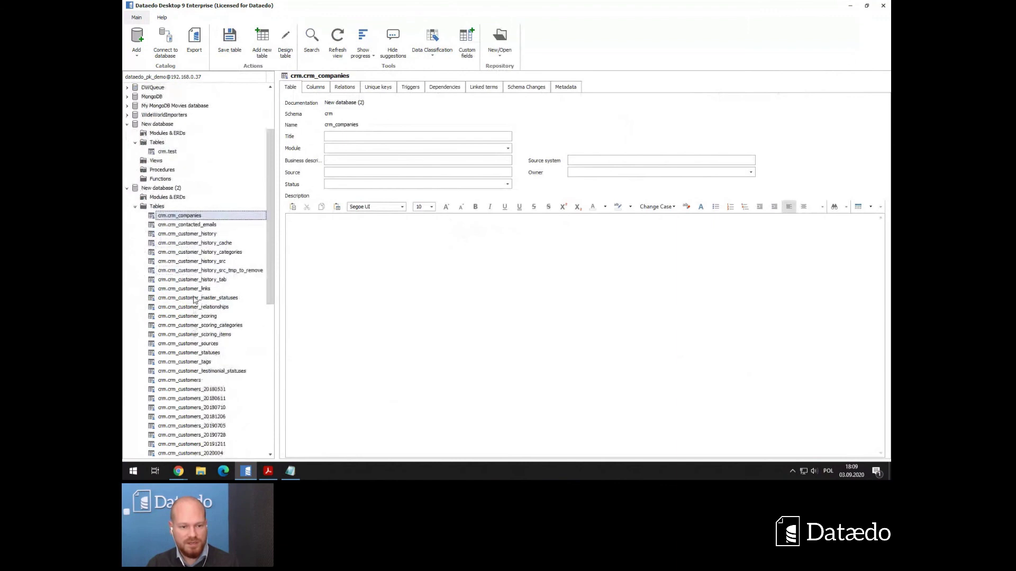
pyautogui.click(188, 290)
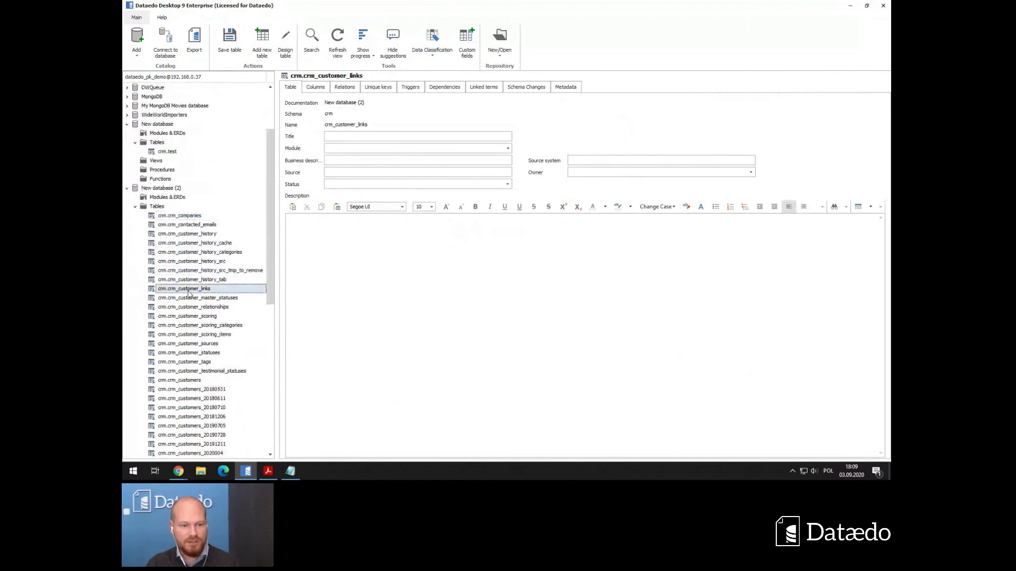
pyautogui.click(320, 87)
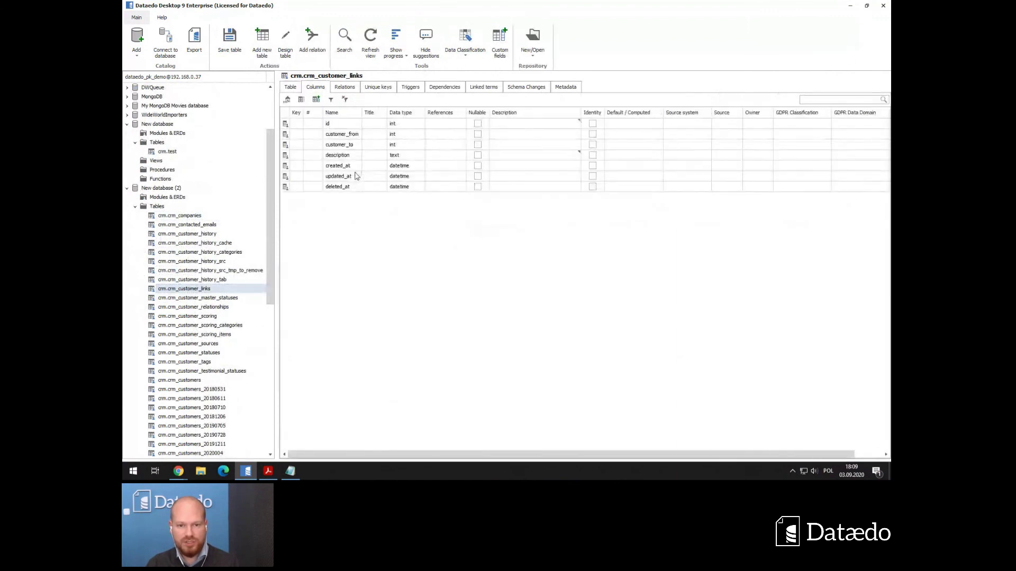
pyautogui.click(343, 169)
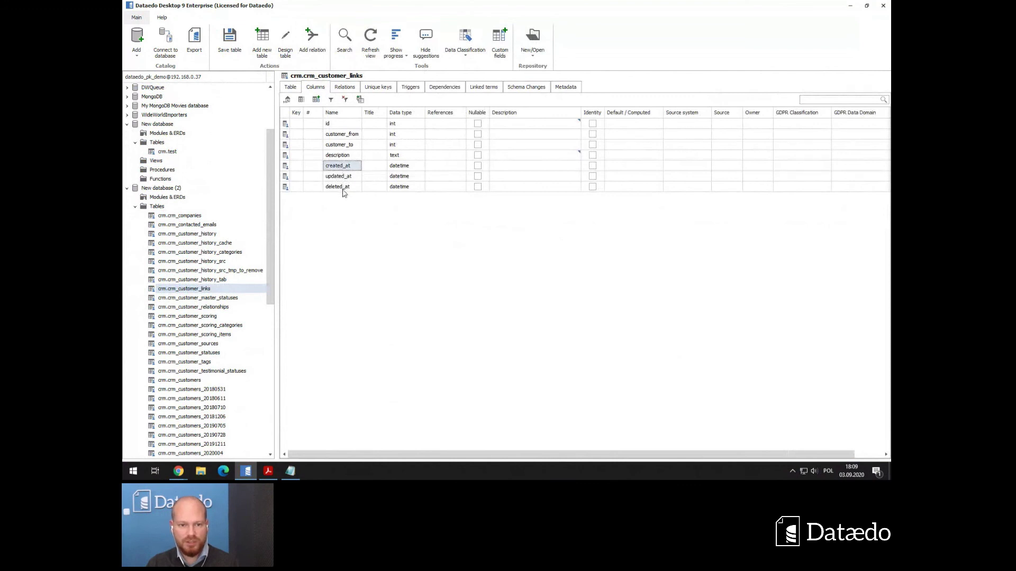
pyautogui.scroll(-5, 238, 290)
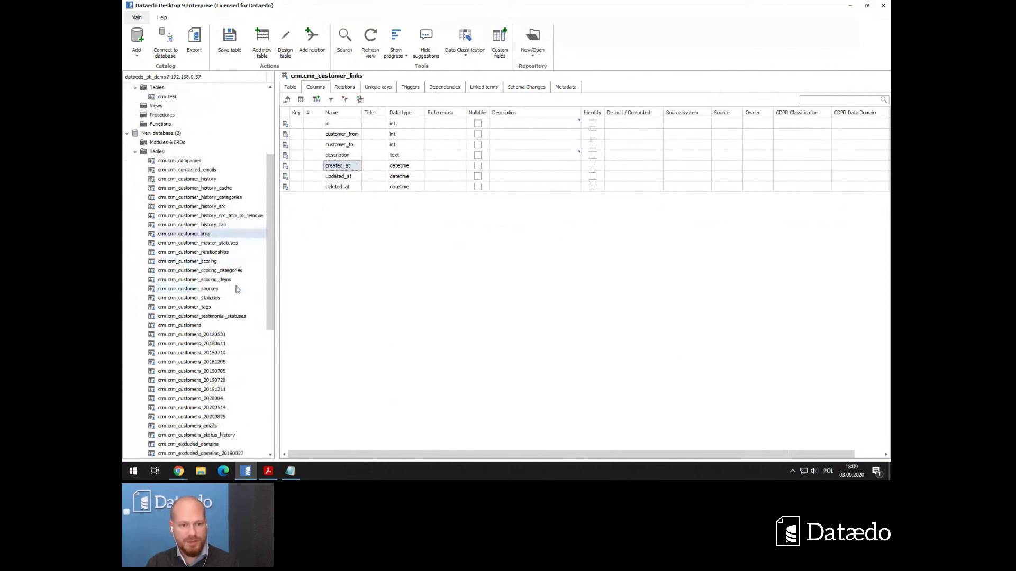
pyautogui.scroll(6, 237, 288)
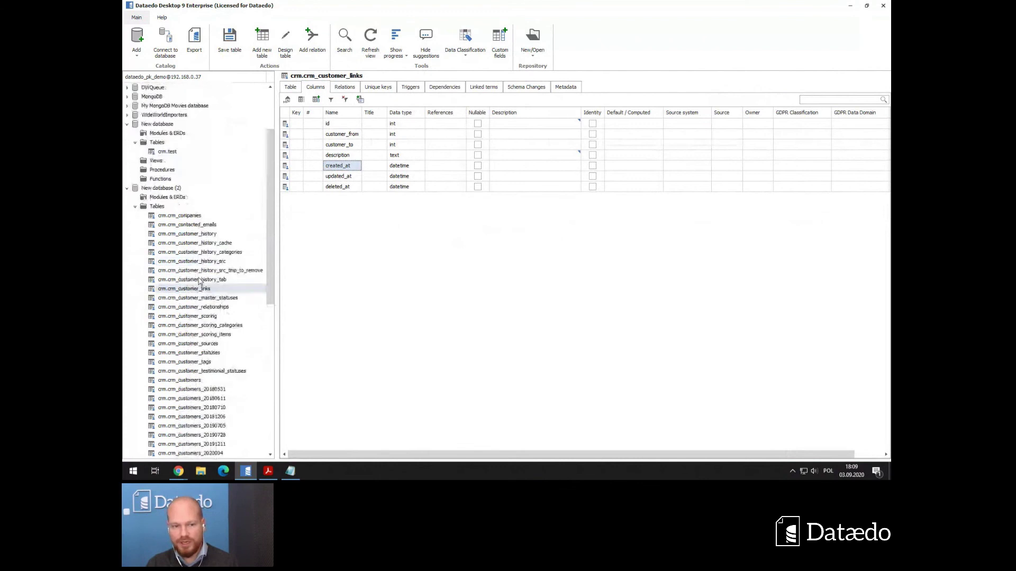
pyautogui.scroll(1, 199, 281)
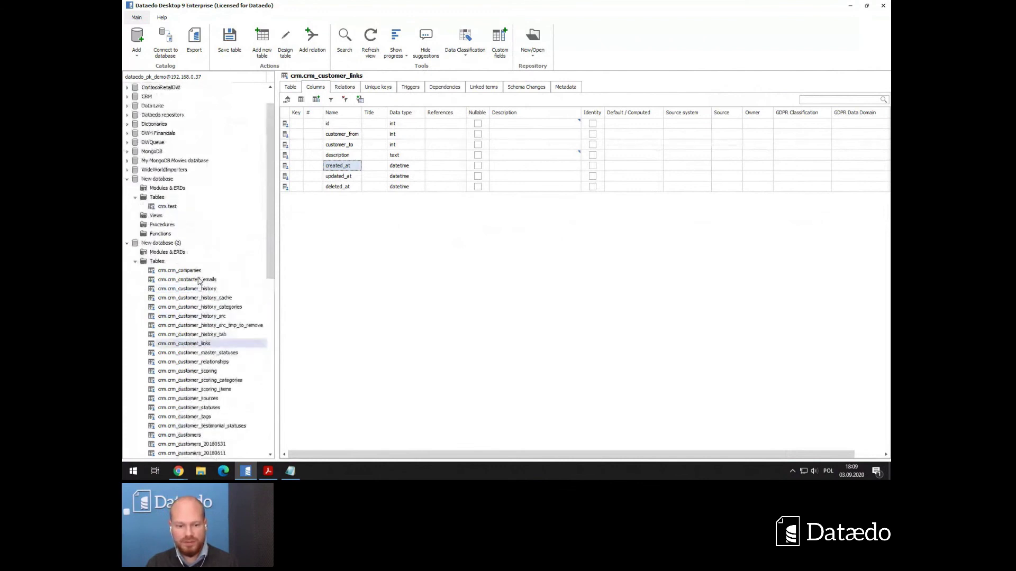
# View the presentation's Tip #4 slide, return to Dataedo and generate the Dataedo repository's schema changes report for the All range.
pyautogui.click(268, 471)
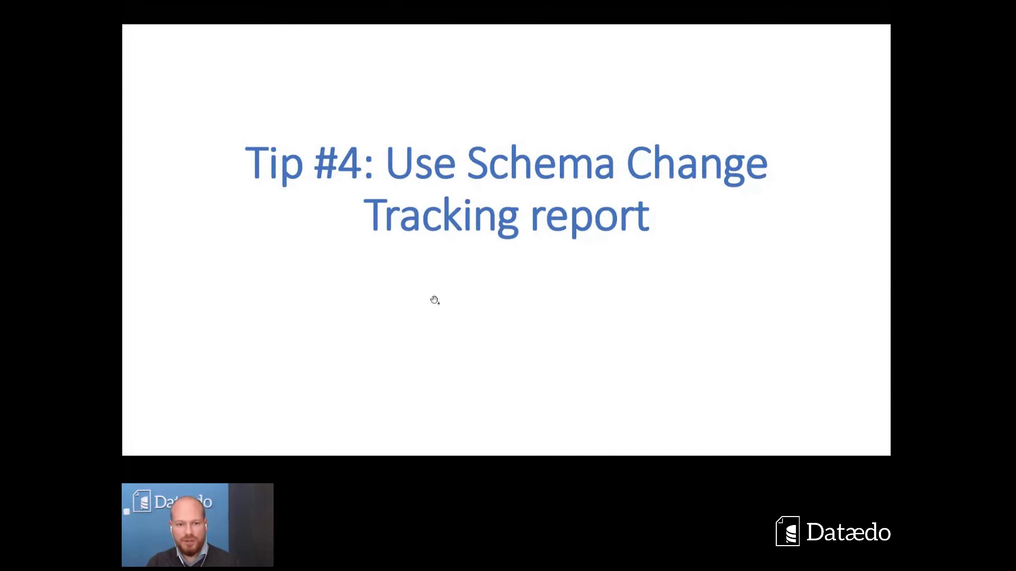
pyautogui.hotkey('alt', 'Tab')
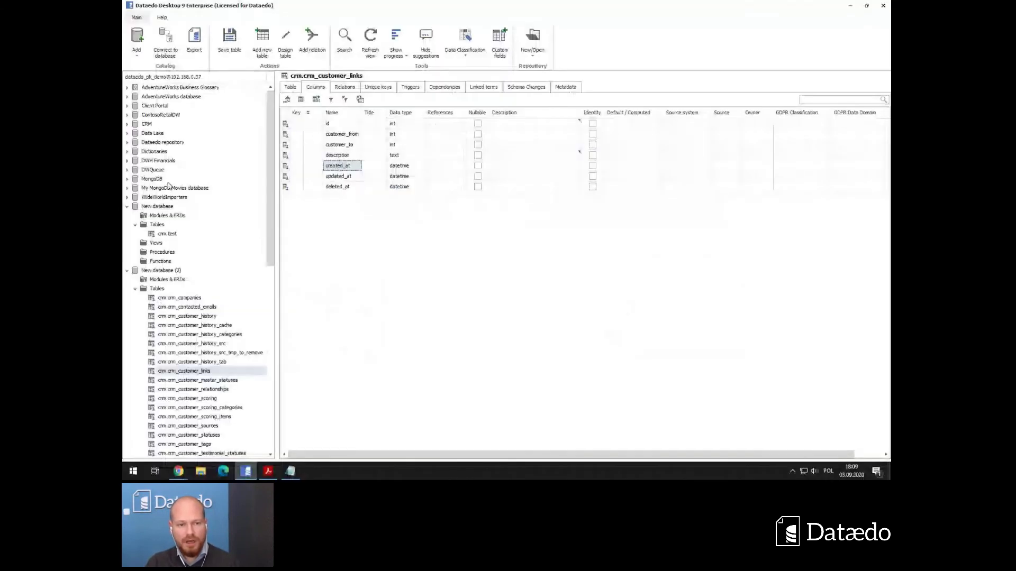
pyautogui.click(128, 143)
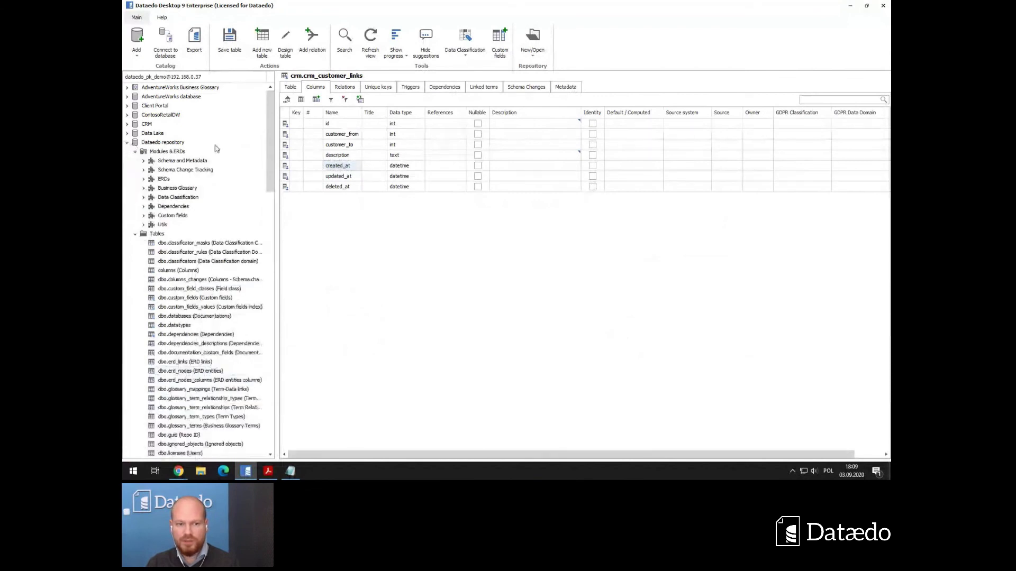
pyautogui.click(176, 143)
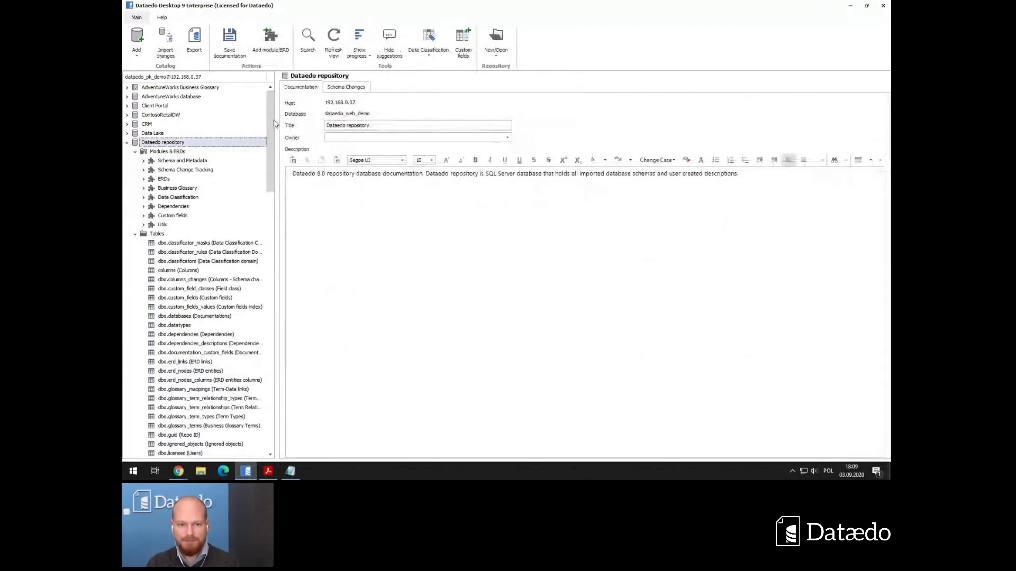
pyautogui.click(338, 90)
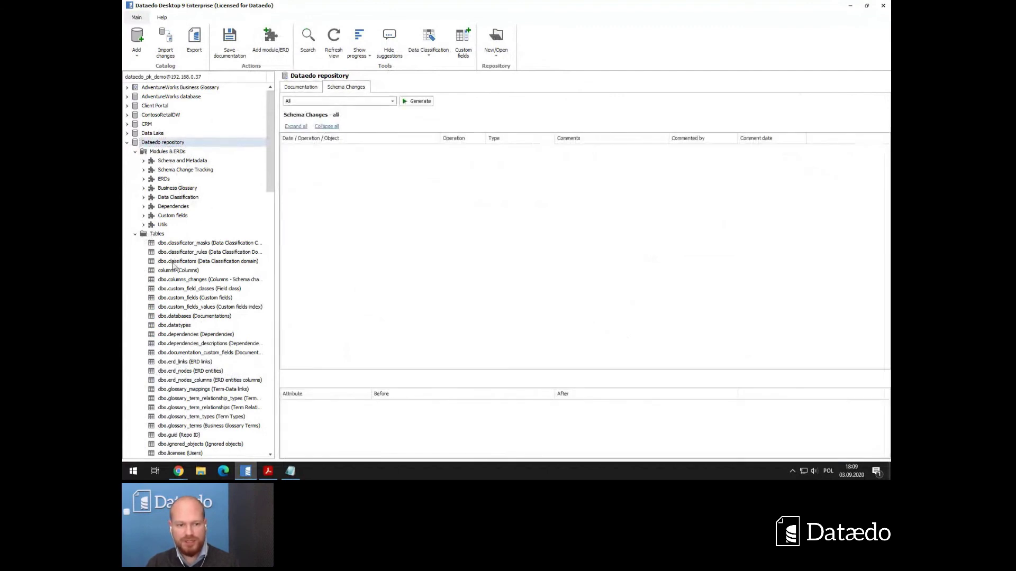
pyautogui.click(392, 104)
pyautogui.click(290, 149)
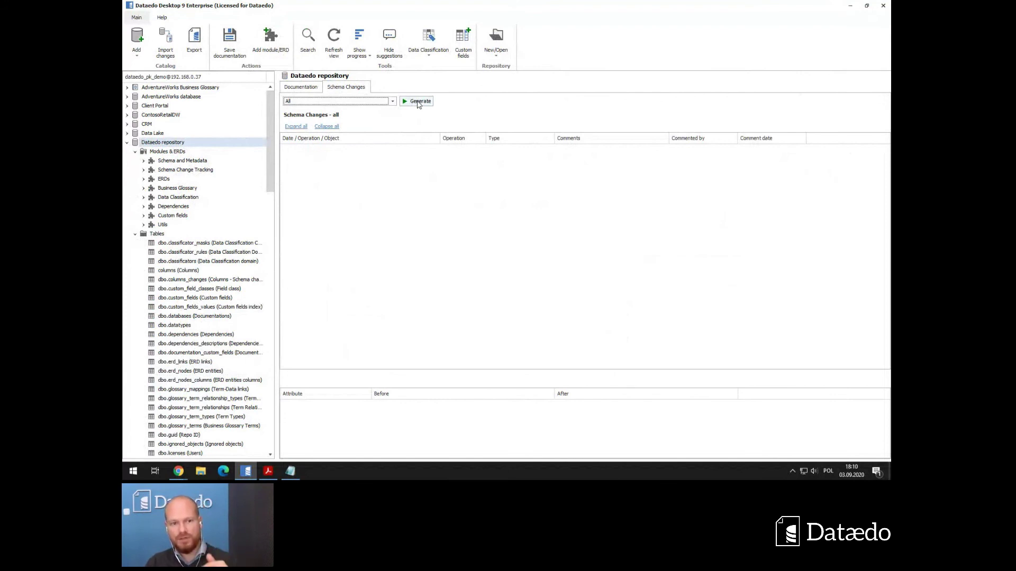
pyautogui.click(419, 102)
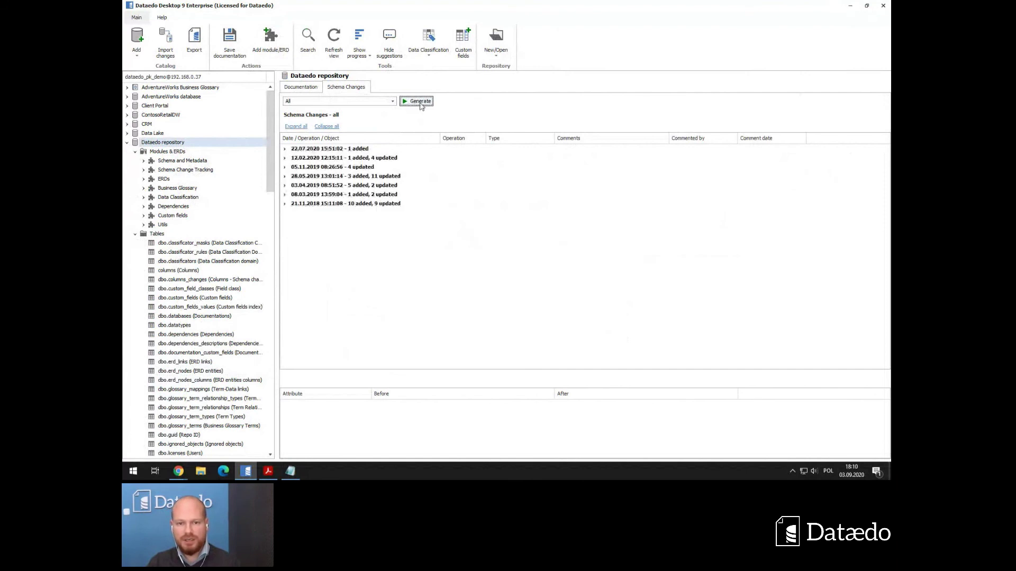
# Examine the 12.02.2020 schema changes, including the added dbo.custom_field_classes table and the comment on the location column added to dbo.tables.
pyautogui.click(285, 158)
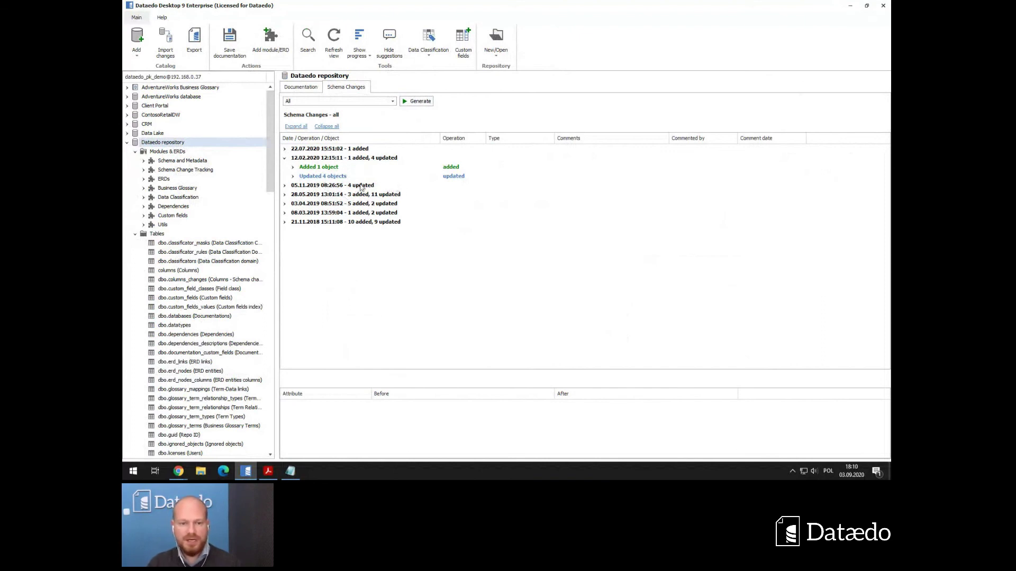
pyautogui.click(293, 167)
pyautogui.click(324, 179)
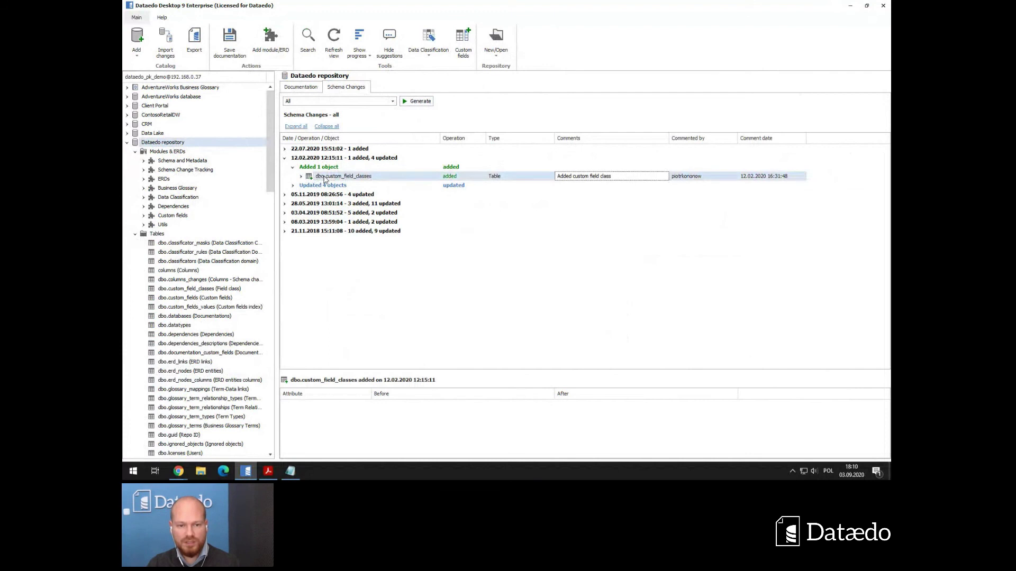
pyautogui.click(293, 186)
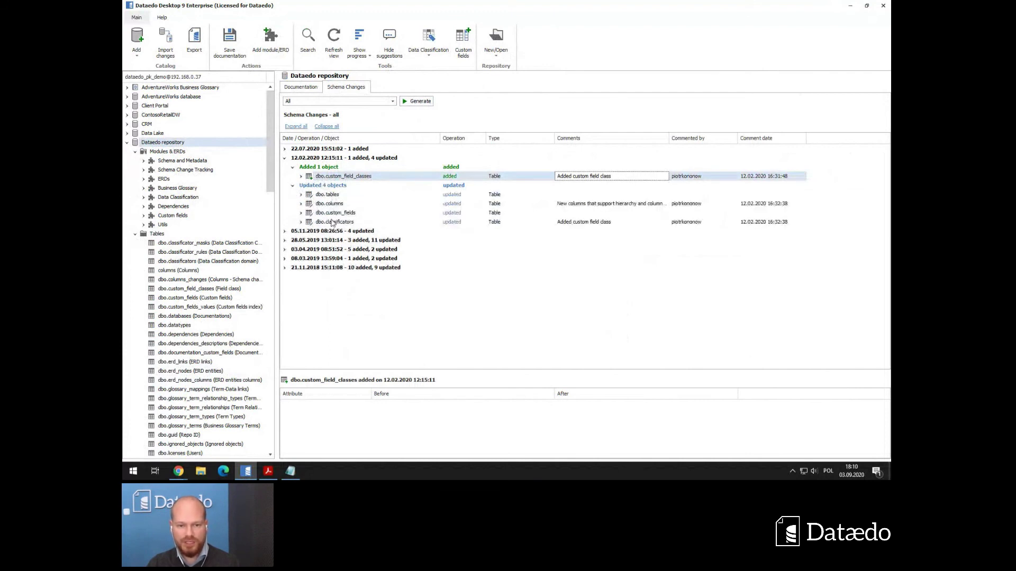
pyautogui.click(301, 195)
pyautogui.click(332, 204)
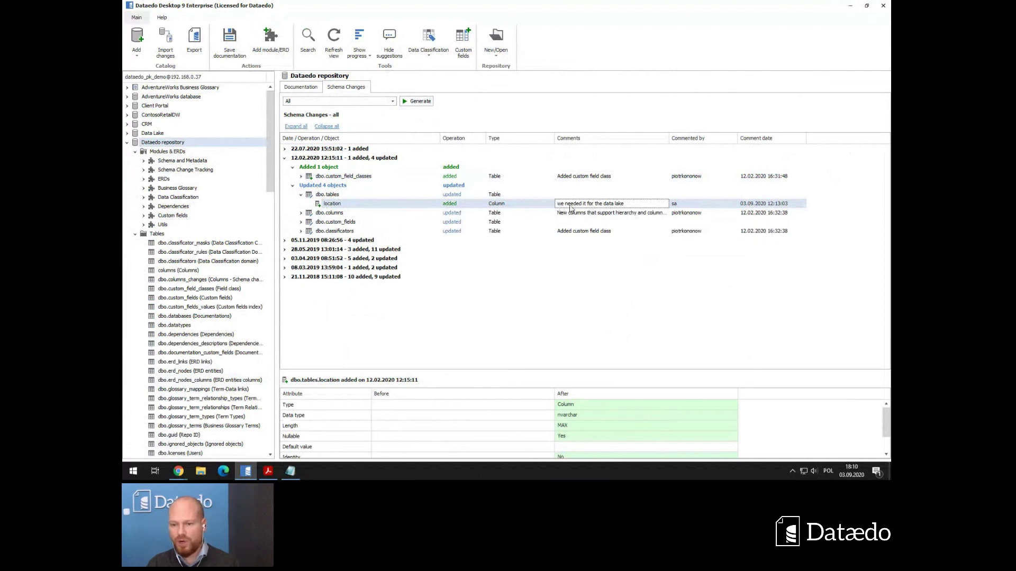
pyautogui.click(629, 205)
pyautogui.doubleClick(632, 204)
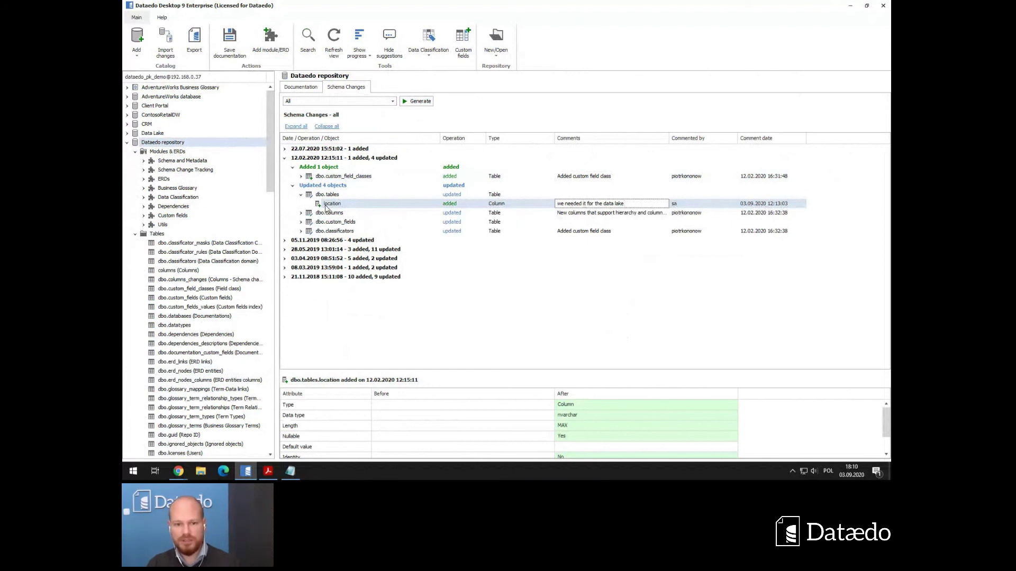
# Advance the presentation to the Tip #5 slide, return to Dataedo and collapse the Dataedo repository in the catalog.
pyautogui.click(273, 473)
pyautogui.press('Right')
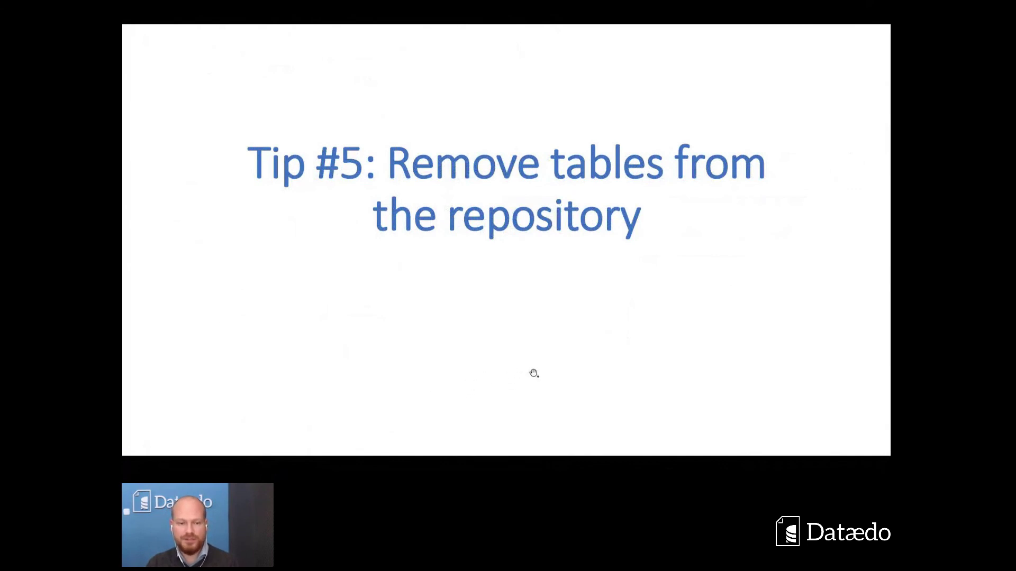
pyautogui.hotkey('alt', 'Tab')
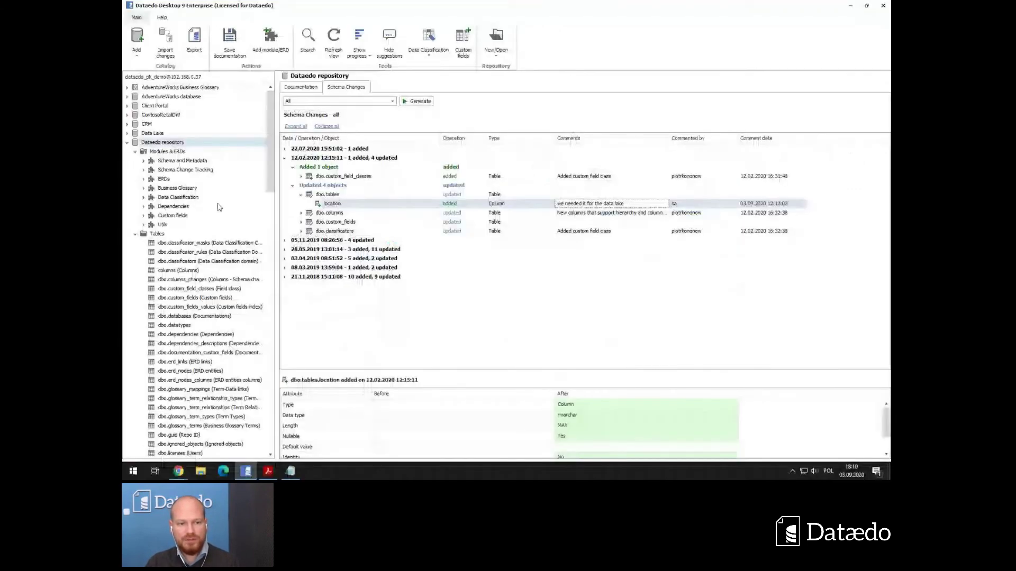
pyautogui.click(157, 234)
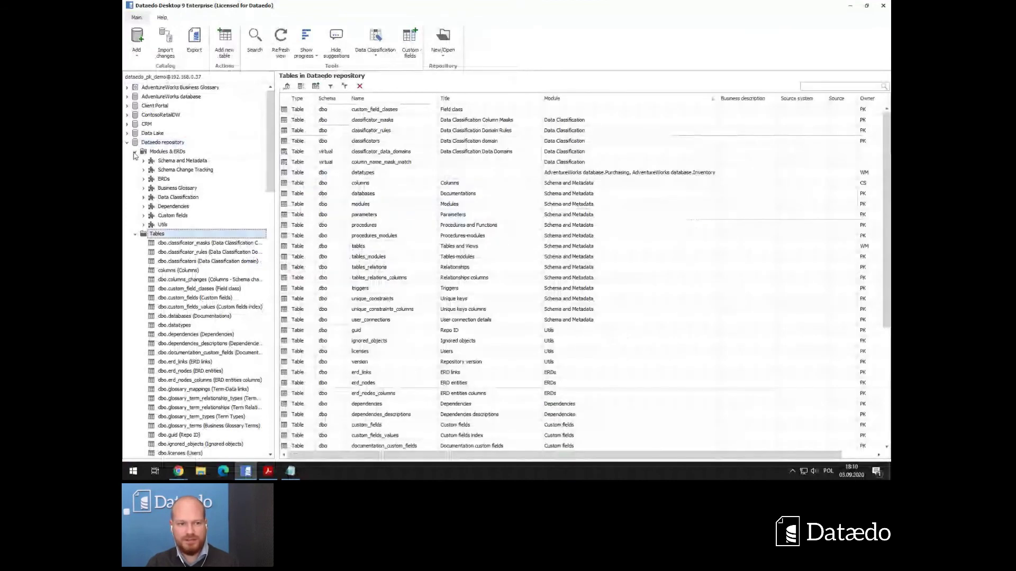
pyautogui.click(127, 142)
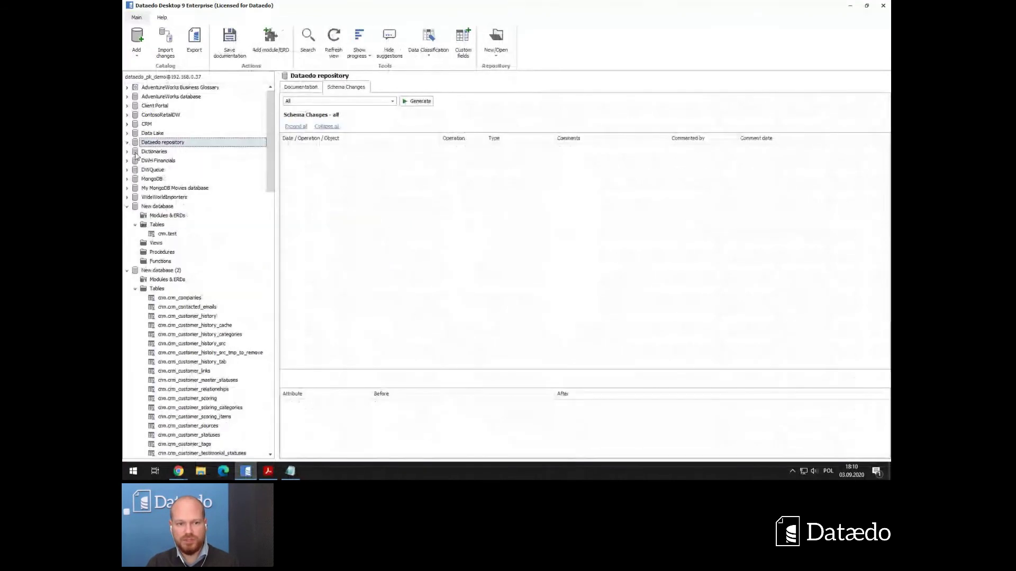
pyautogui.moveTo(227, 216)
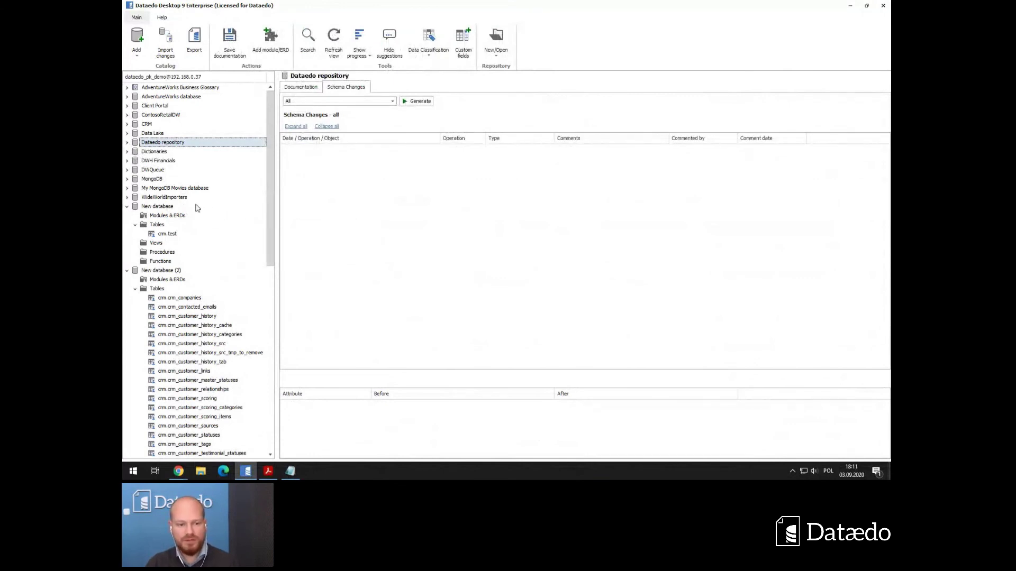
pyautogui.scroll(-4, 201, 208)
pyautogui.scroll(4, 198, 210)
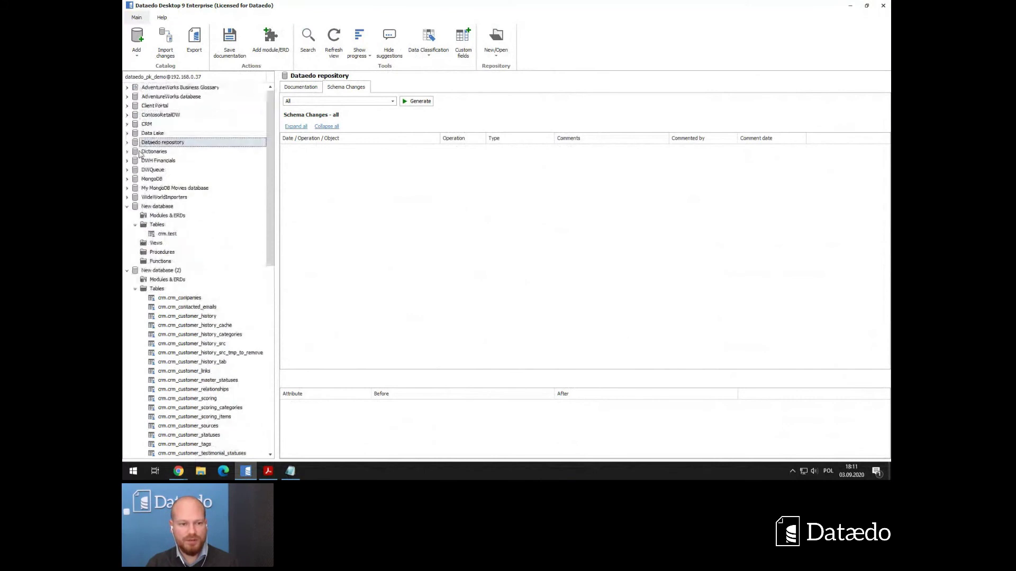
# Remove the dbo.DatabaseLog table of the AdventureWorks database from the repository.
pyautogui.click(127, 99)
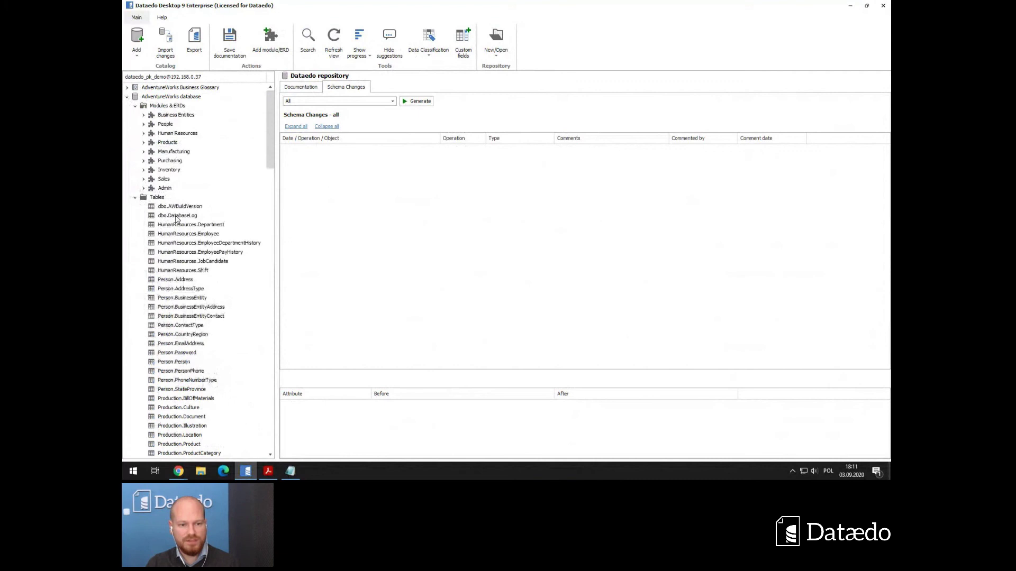
pyautogui.scroll(-1, 209, 219)
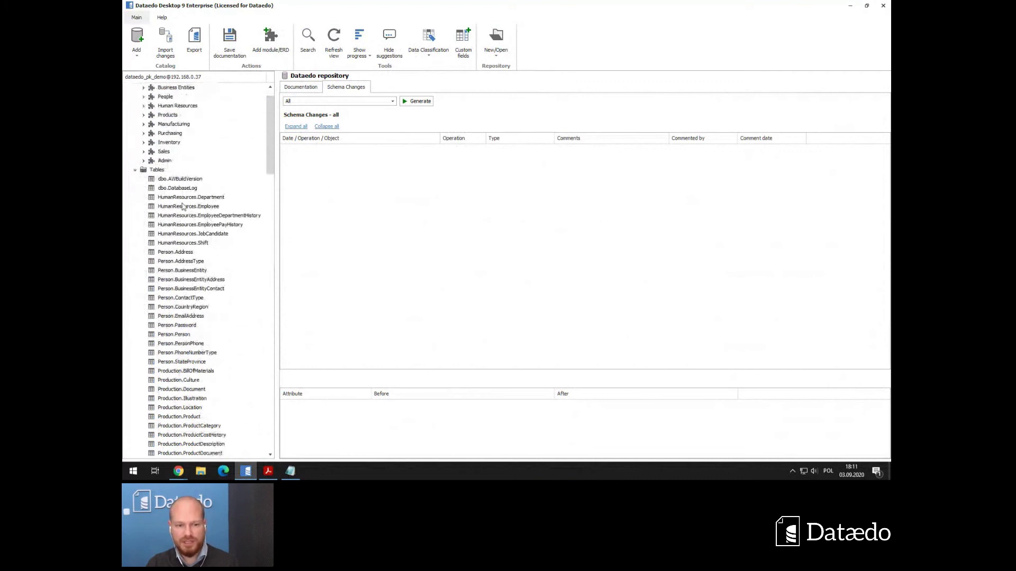
pyautogui.click(177, 189)
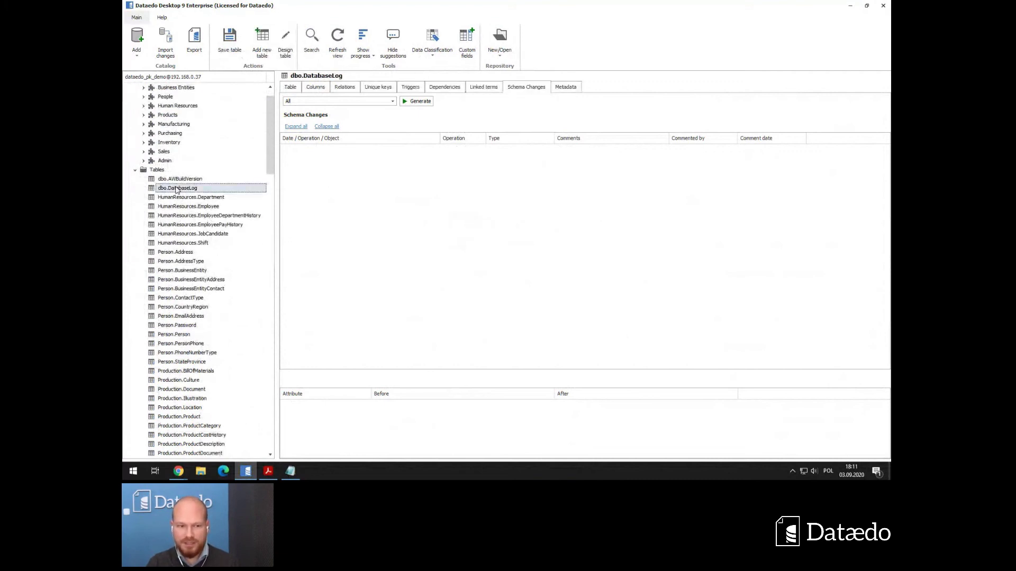
pyautogui.press('Delete')
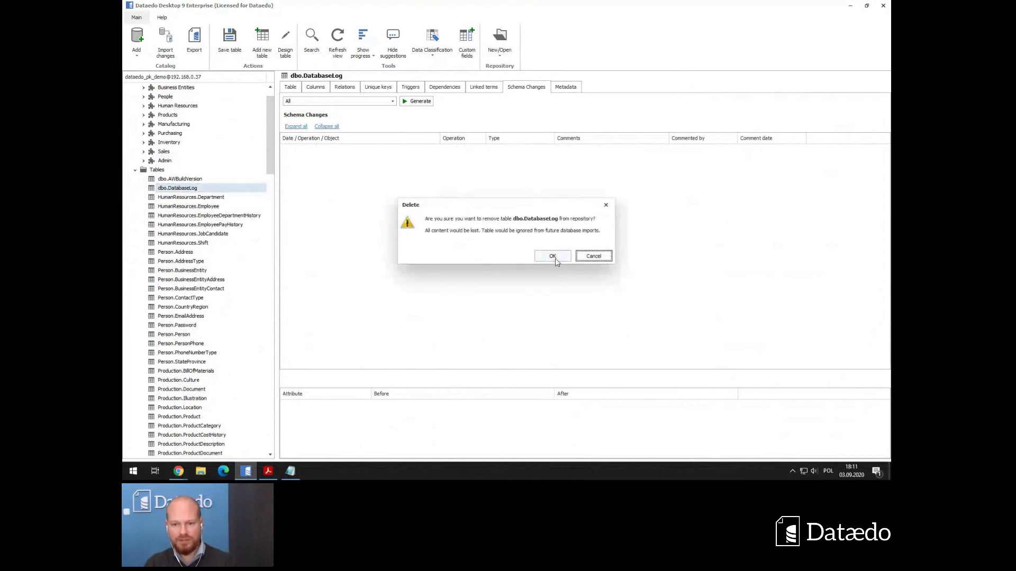
pyautogui.click(553, 256)
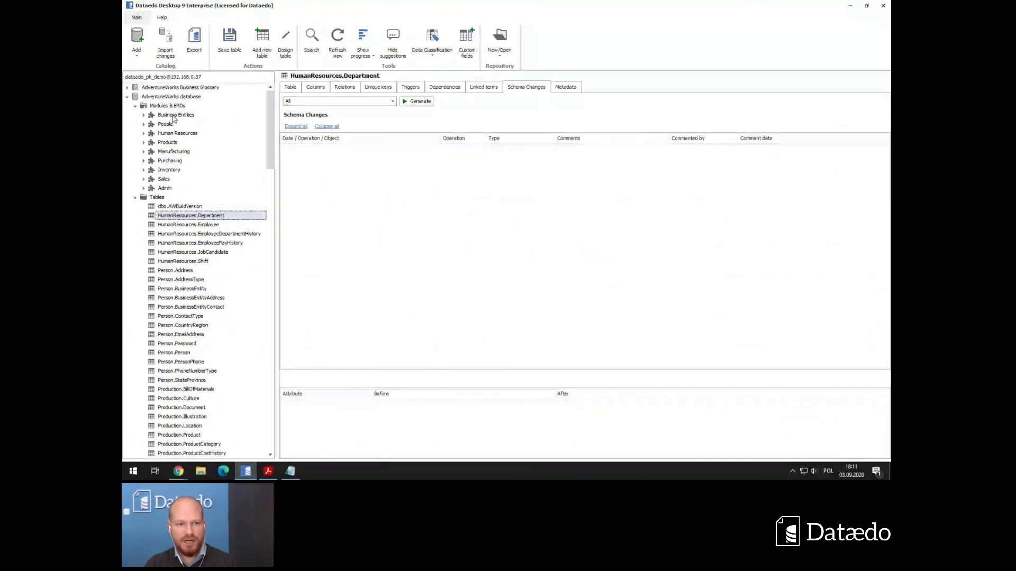
# Connect to AdventureWorks to review ignored objects for import, include and exclude DatabaseLog again, and cancel the documentation update.
pyautogui.click(165, 43)
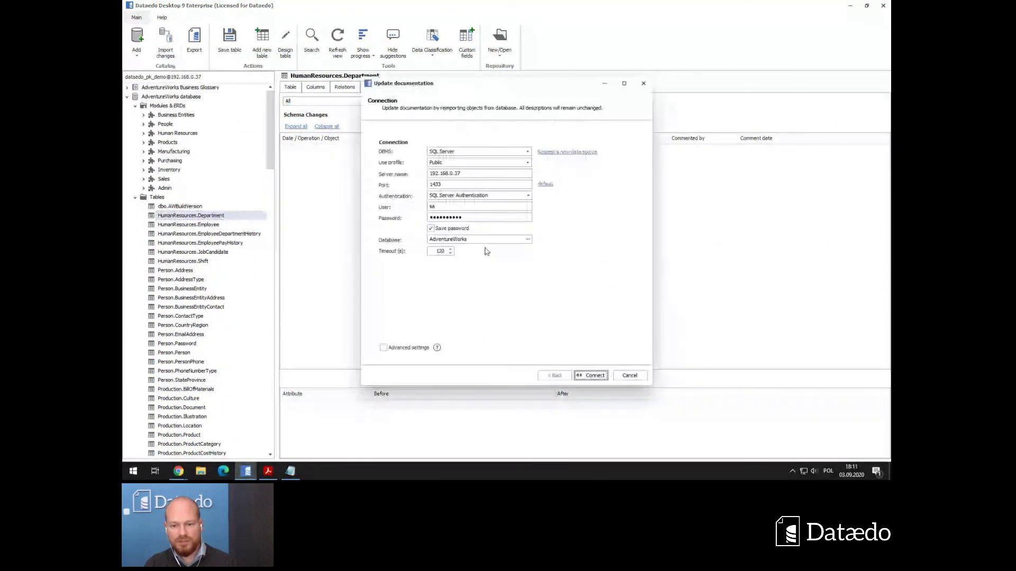
pyautogui.click(590, 376)
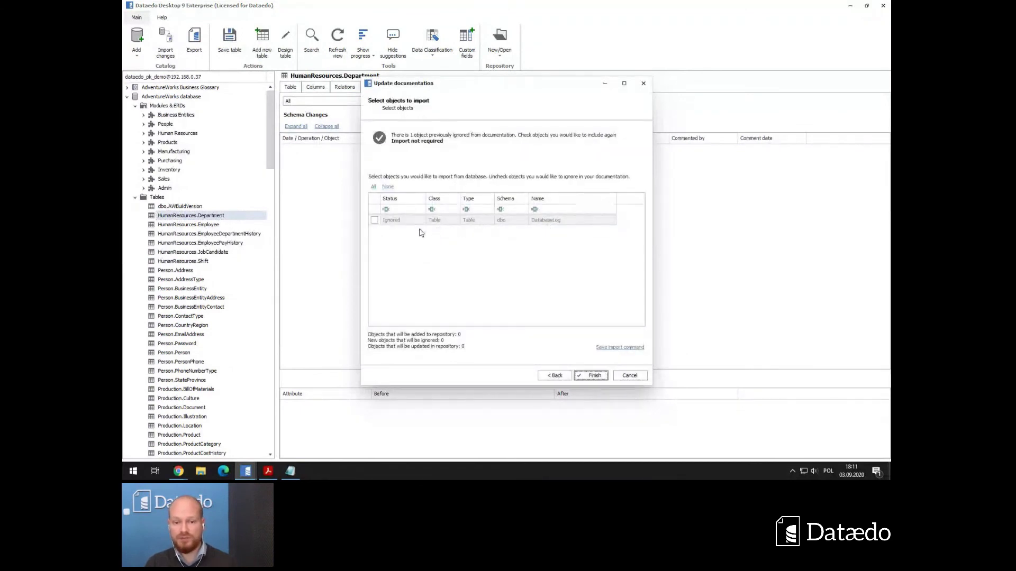
pyautogui.click(378, 221)
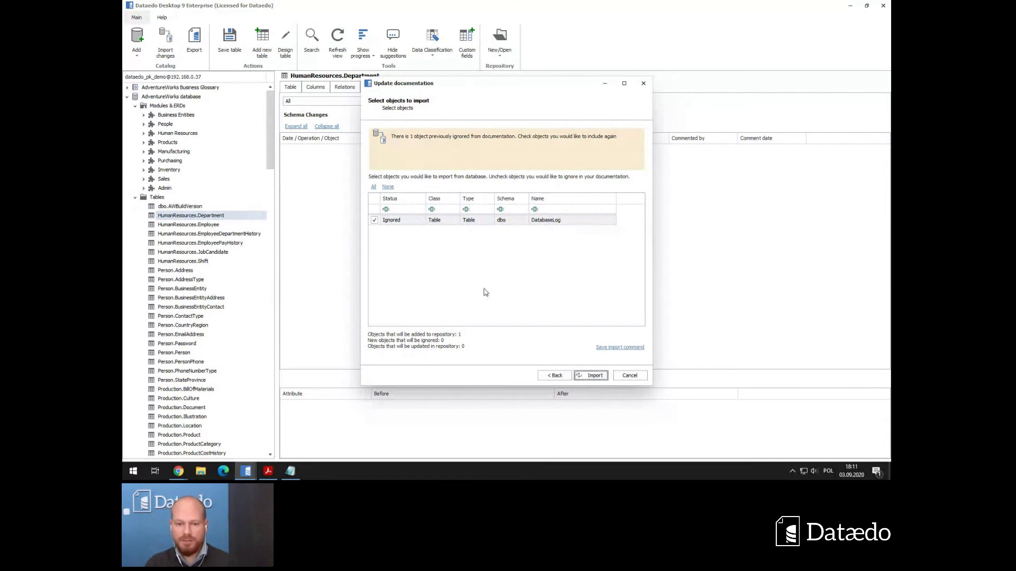
pyautogui.click(376, 222)
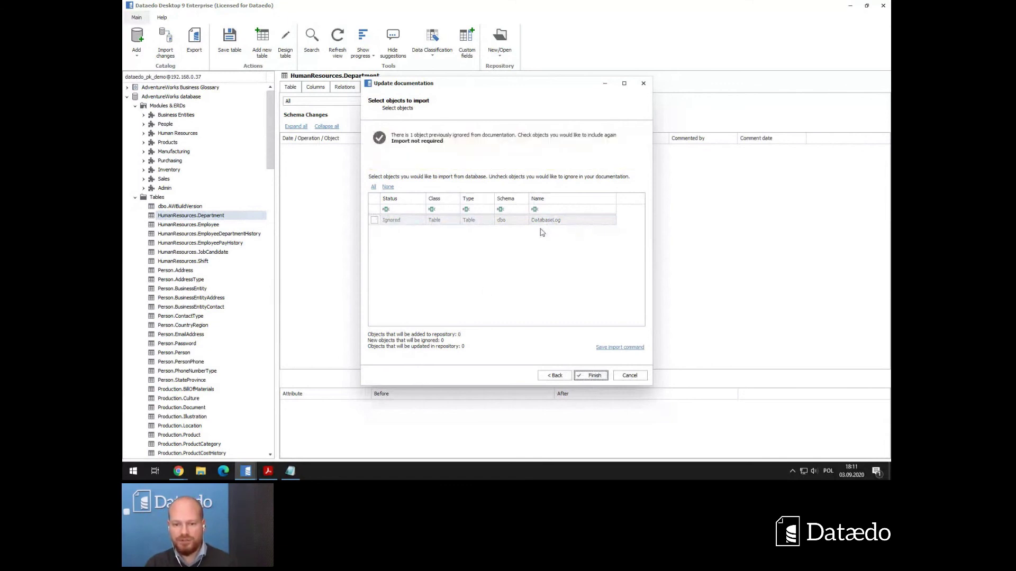
pyautogui.click(633, 376)
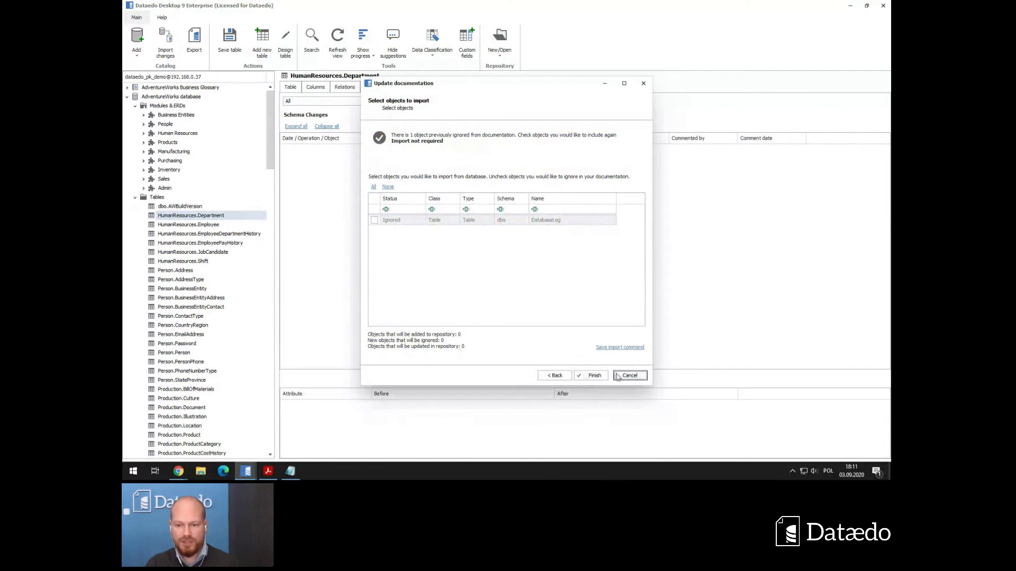
# Cancel the documentation update, and advance the presentation to the Tip #6 slide before returning to Dataedo.
pyautogui.click(617, 377)
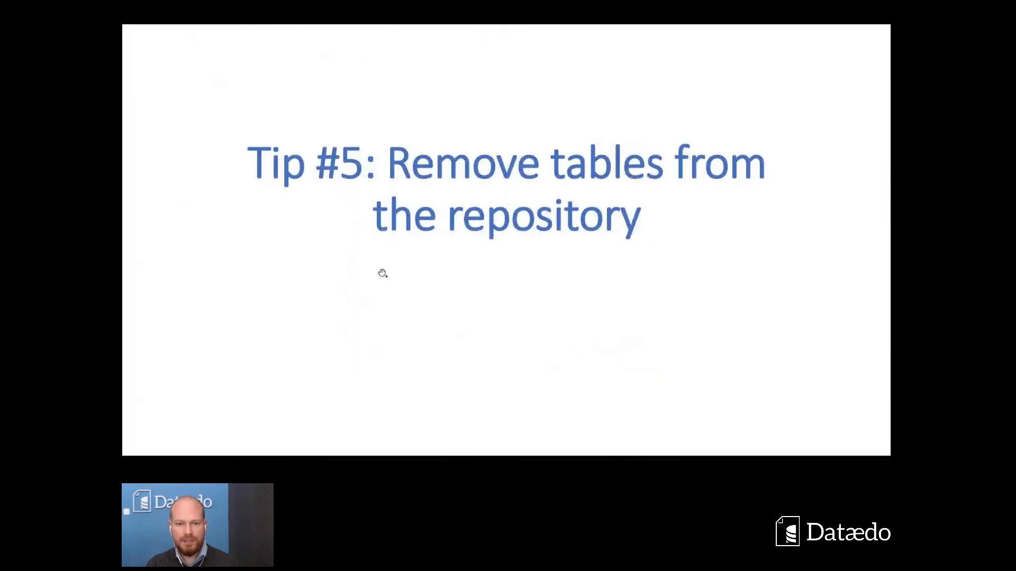
pyautogui.press('Right')
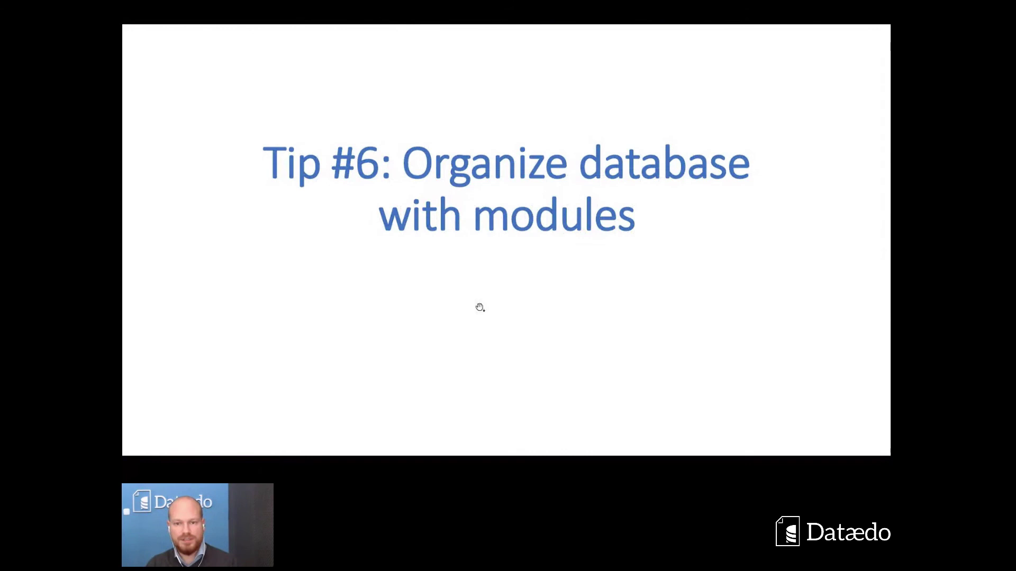
pyautogui.hotkey('alt', 'Tab')
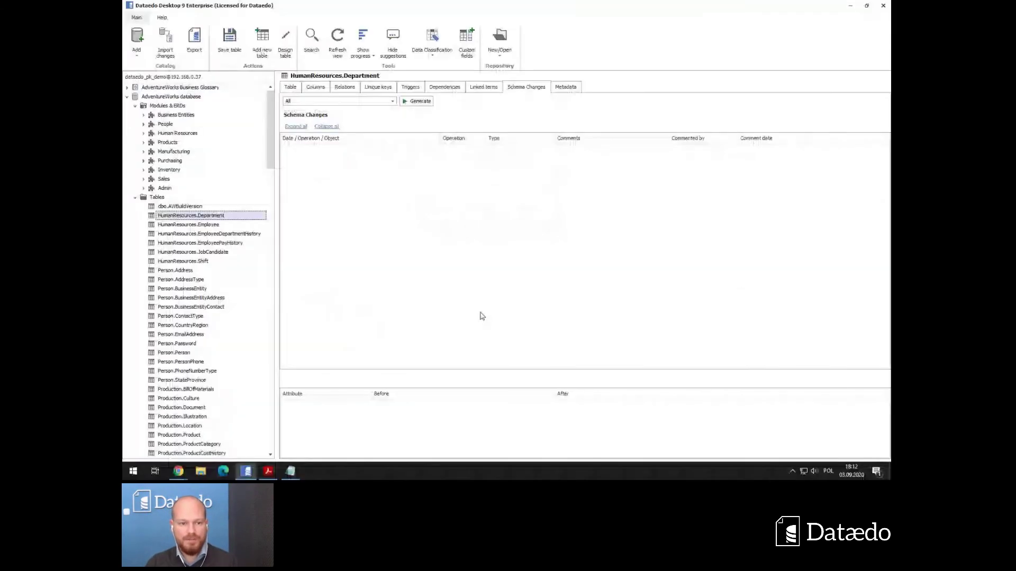
# Collapse the AdventureWorks database and list the DWH Financials tables sorted by name, with the Module column slightly widened.
pyautogui.click(128, 98)
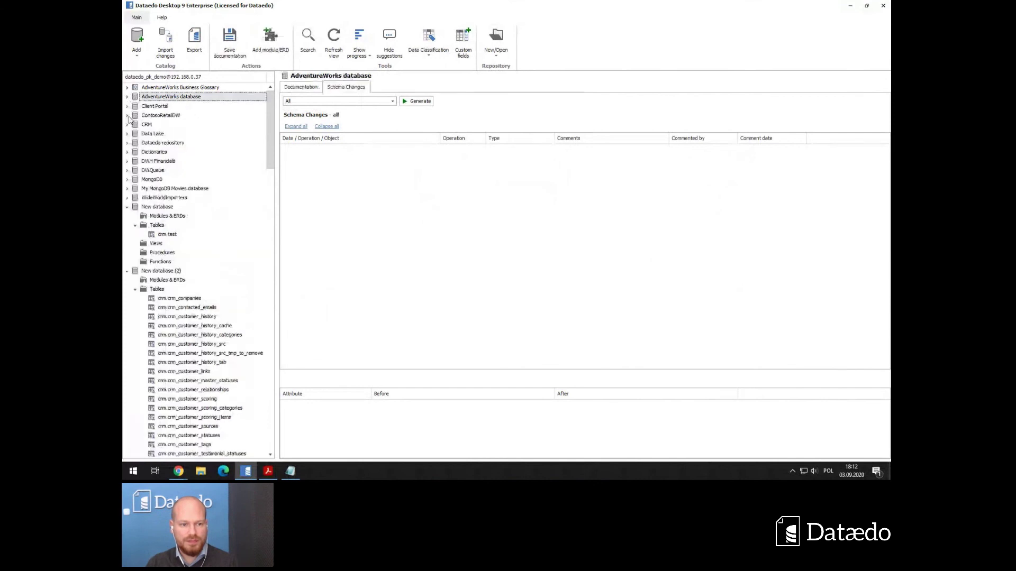
pyautogui.click(158, 162)
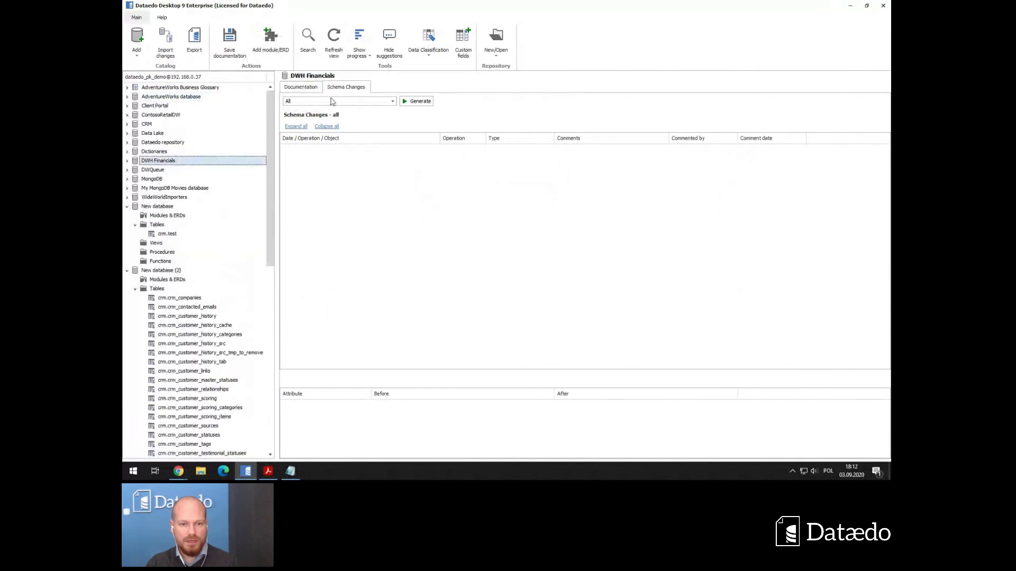
pyautogui.click(127, 161)
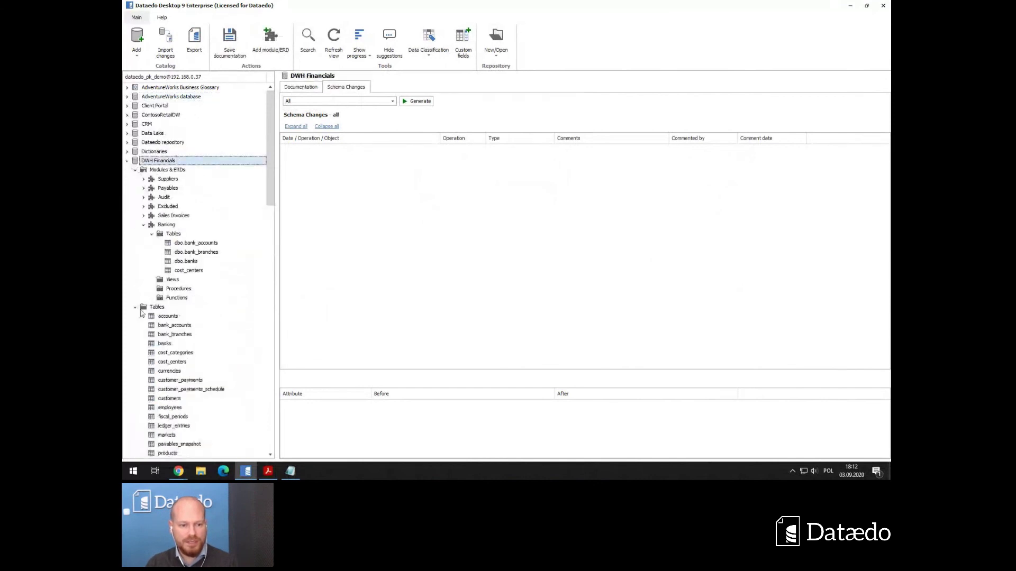
pyautogui.click(150, 308)
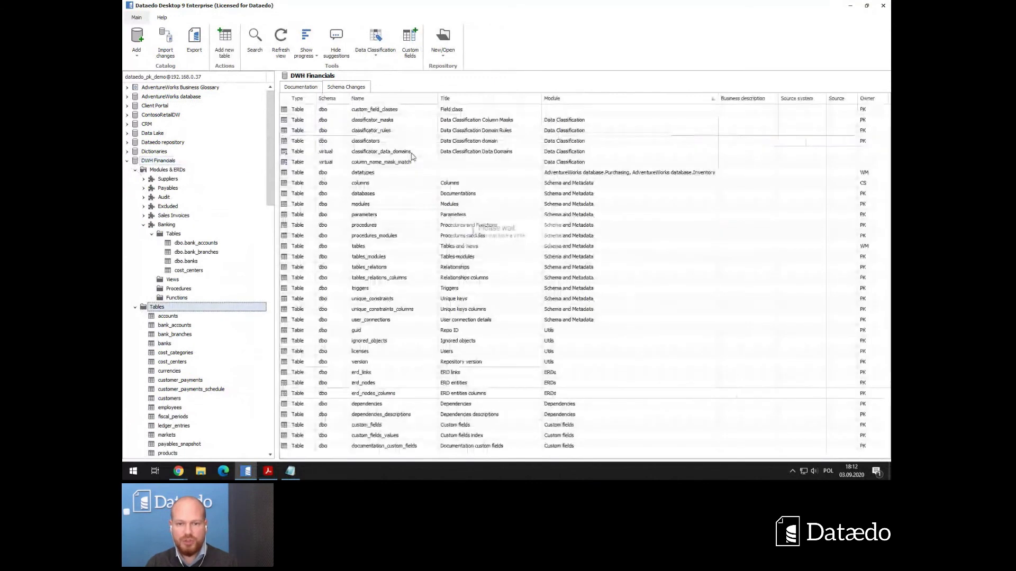
pyautogui.click(367, 98)
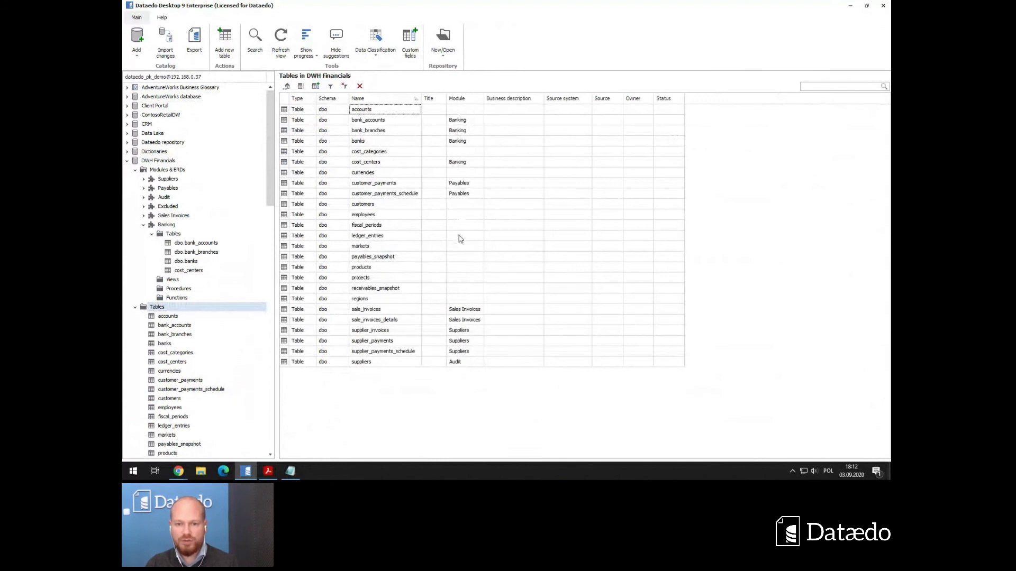
pyautogui.moveTo(484, 102); pyautogui.dragTo(494, 103)
pyautogui.click(468, 194)
pyautogui.keyDown('shift'); pyautogui.click(468, 183); pyautogui.keyUp('shift')
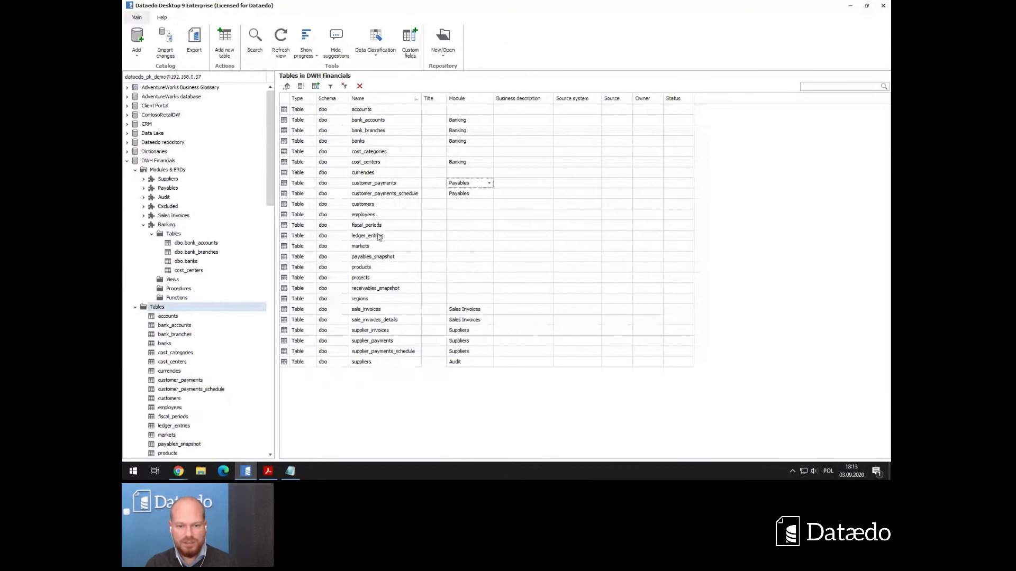
# Add the fiscal_periods, payables_snapshot, products and projects tables to a new module named Products.
pyautogui.click(379, 267)
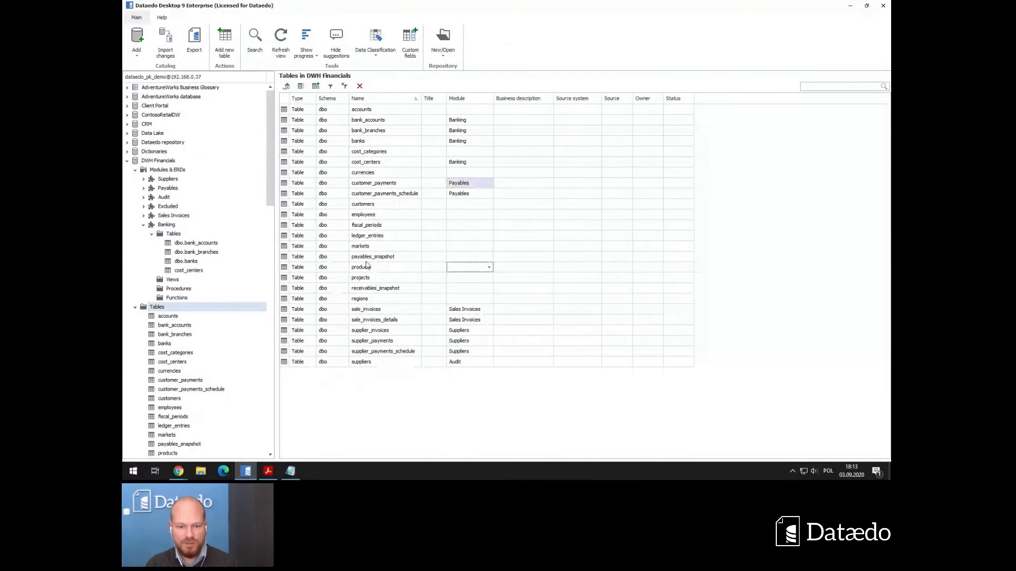
pyautogui.moveTo(368, 279); pyautogui.dragTo(368, 261)
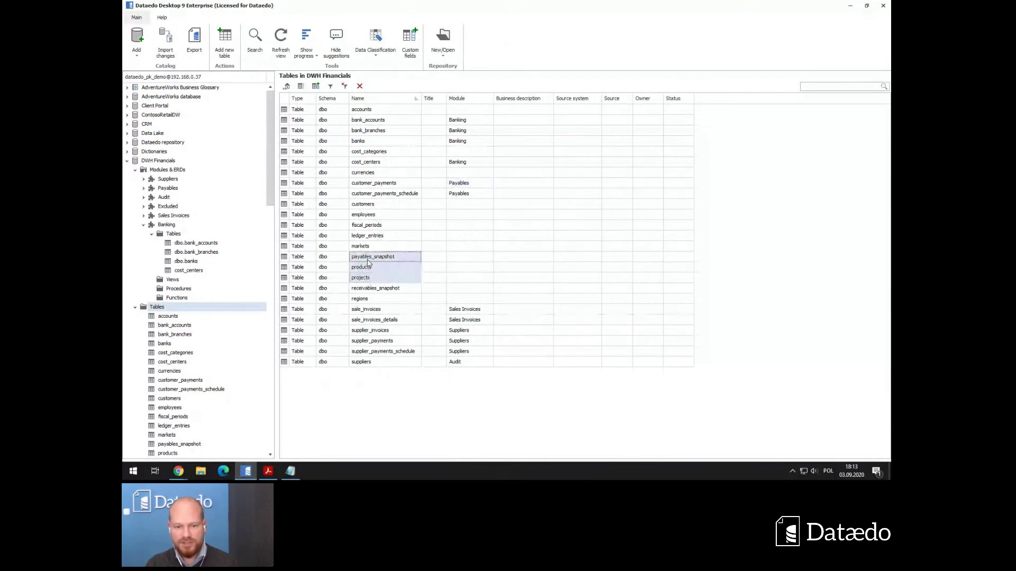
pyautogui.keyDown('ctrl'); pyautogui.click(372, 227); pyautogui.keyUp('ctrl')
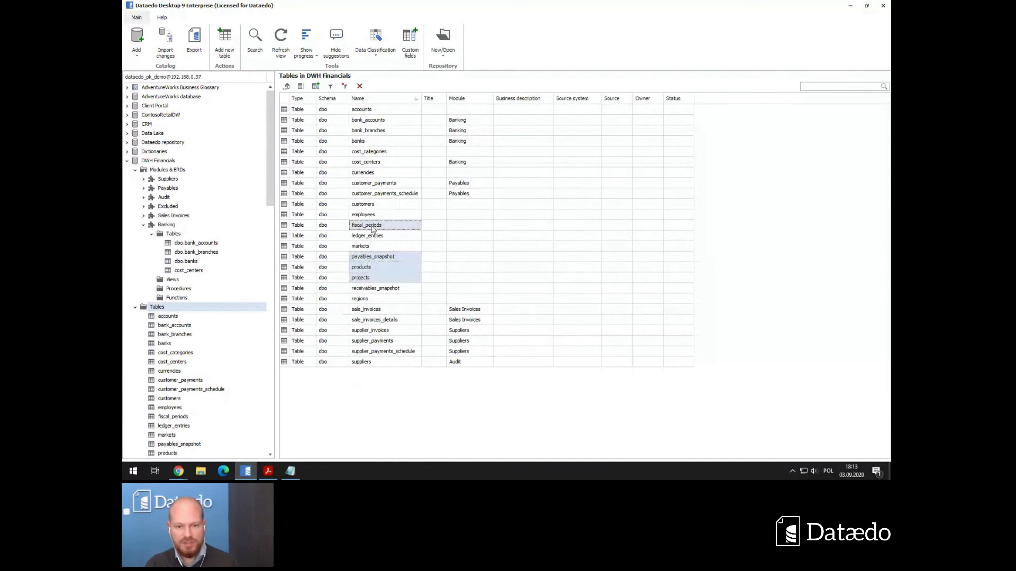
pyautogui.rightClick(373, 229)
pyautogui.moveTo(407, 258)
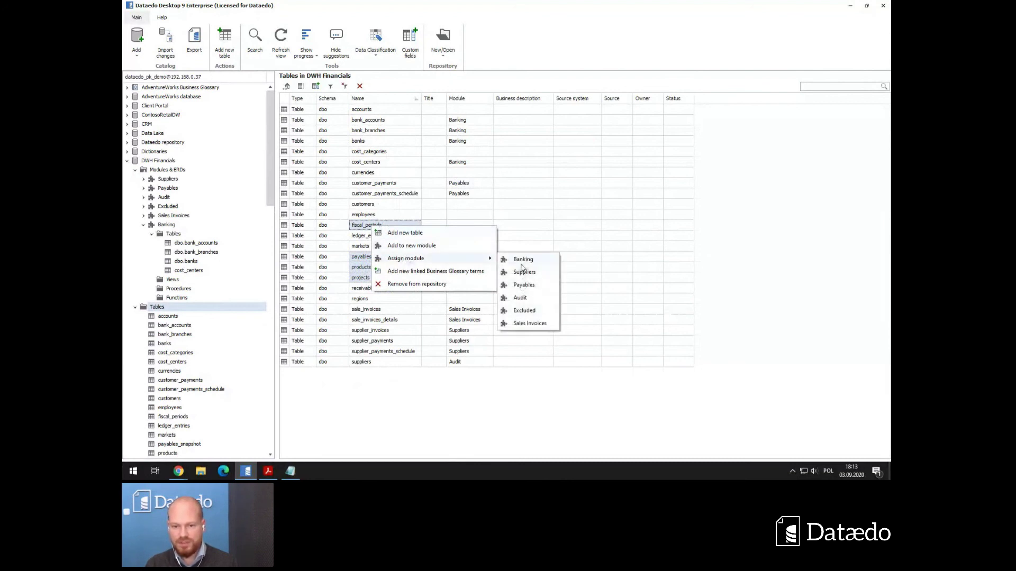
pyautogui.click(406, 246)
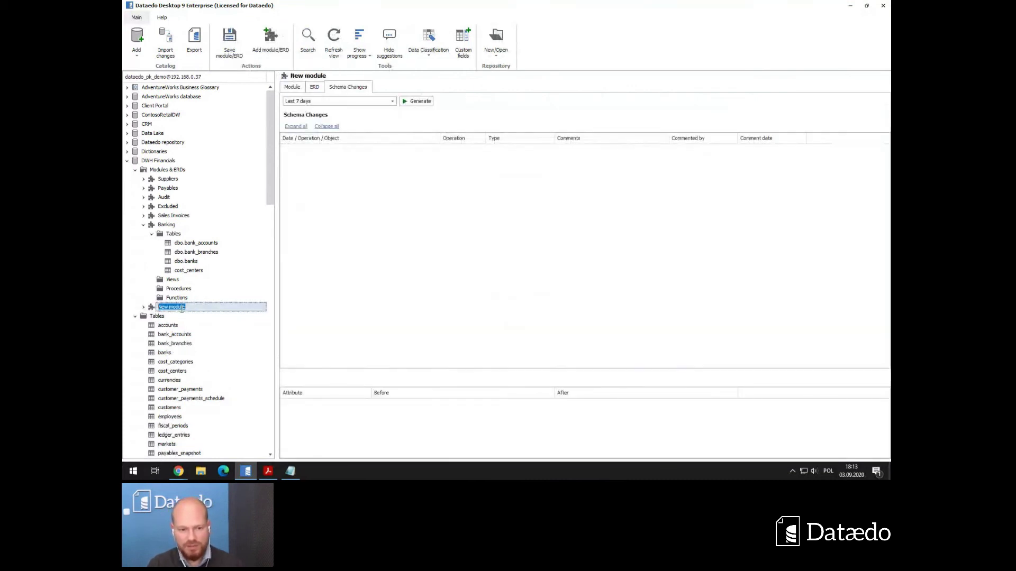
pyautogui.write('Products')
pyautogui.press('Return')
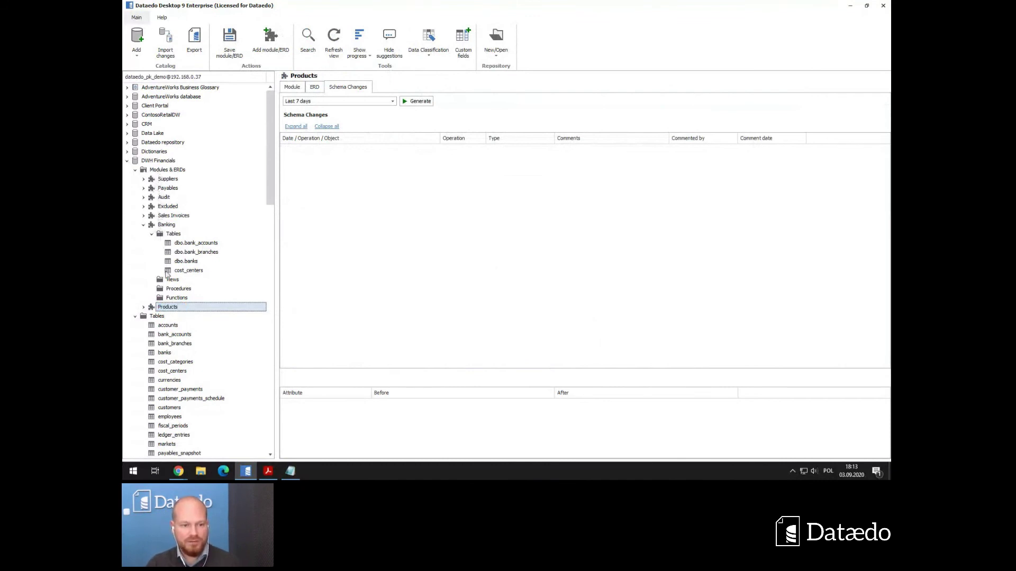
# Return to the DWH Financials table list and try moving payables_snapshot, products and projects to the Banking module.
pyautogui.click(162, 317)
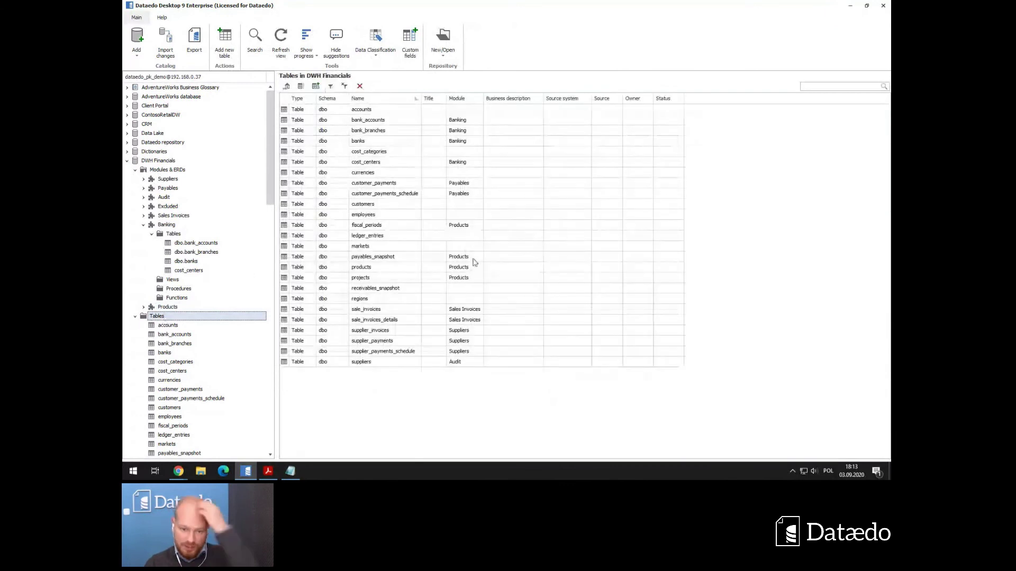
pyautogui.click(479, 259)
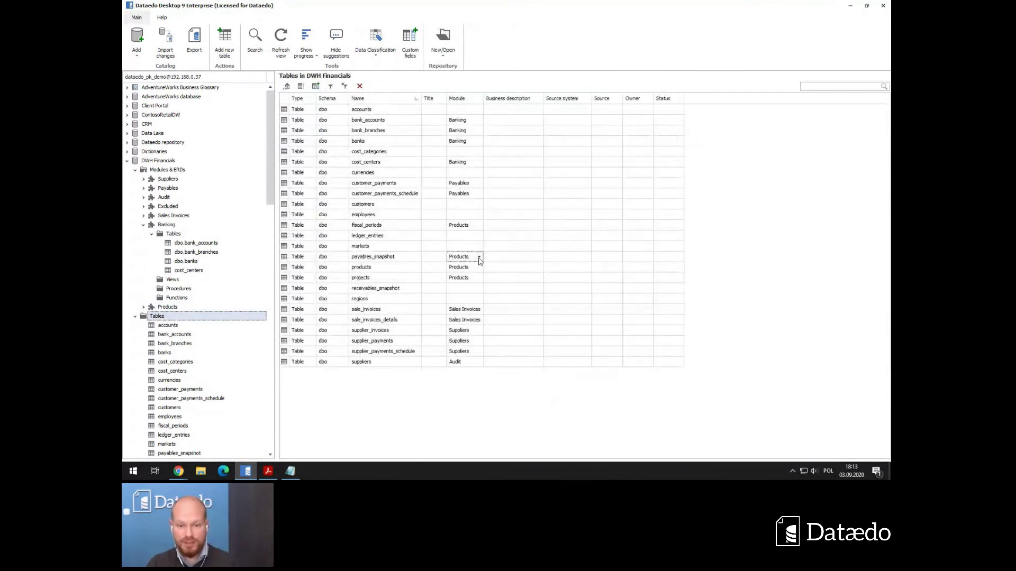
pyautogui.click(479, 259)
pyautogui.click(479, 259)
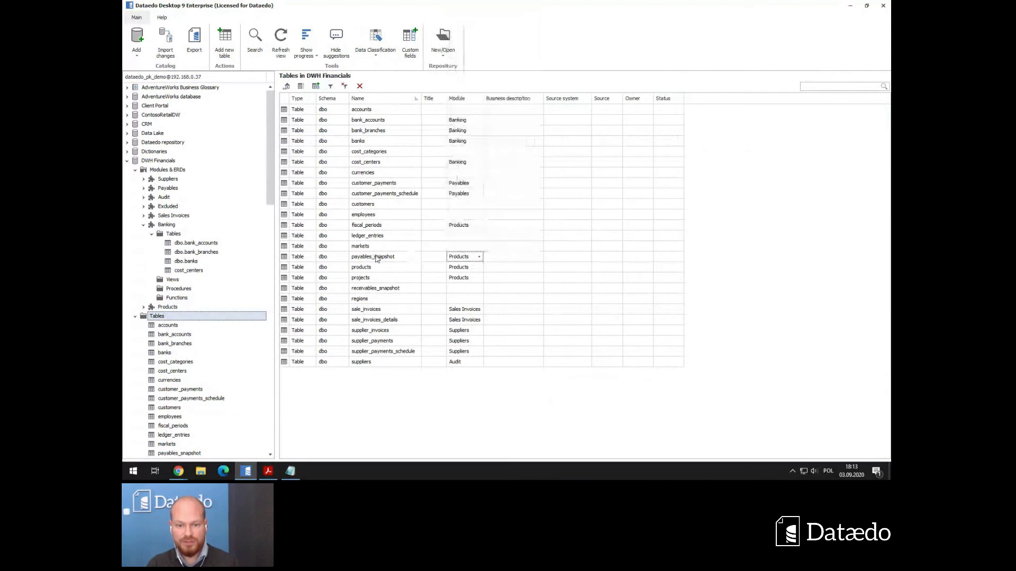
pyautogui.moveTo(374, 258); pyautogui.dragTo(375, 277)
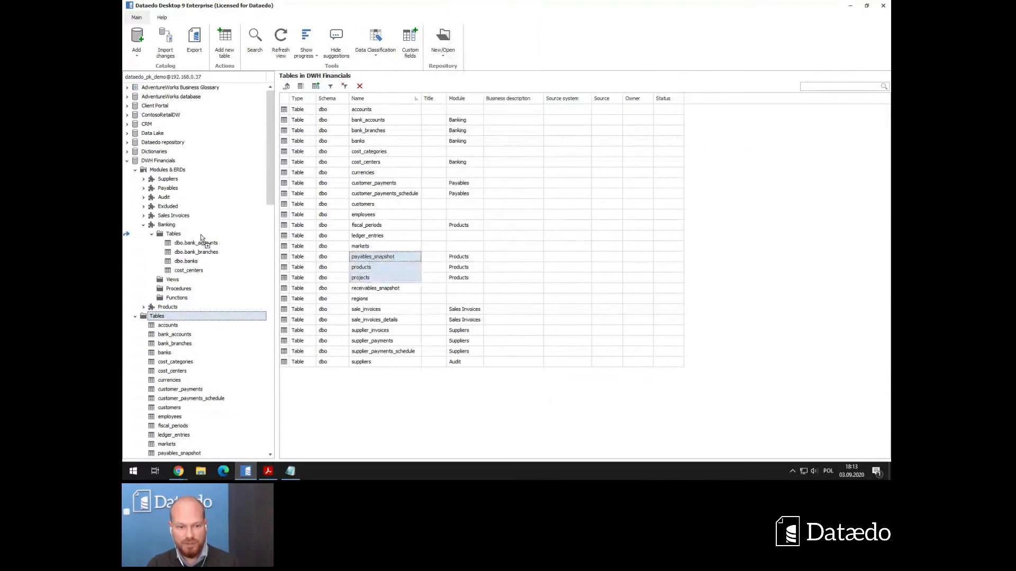
pyautogui.click(385, 257)
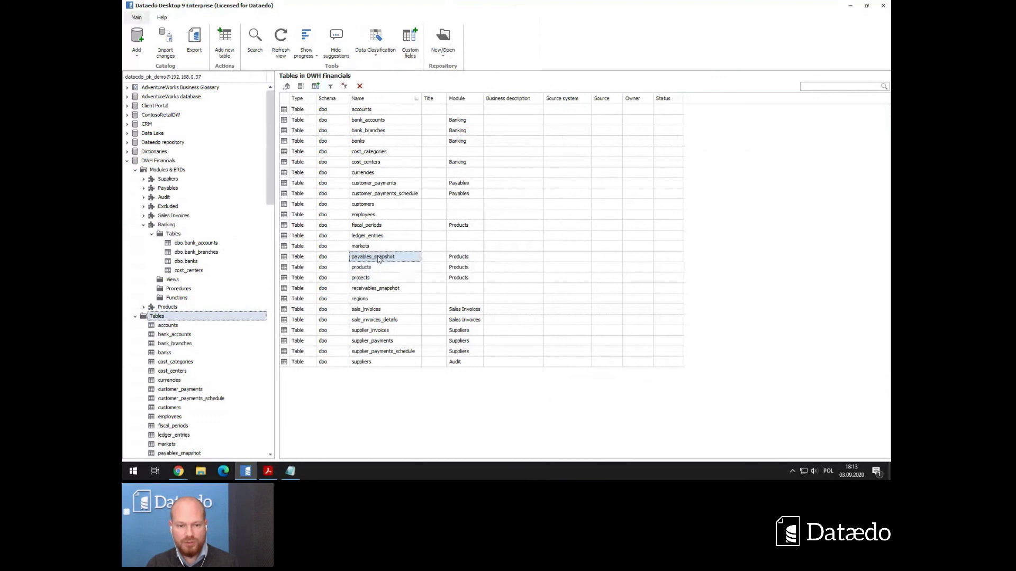
# Open the details of the payables_snapshot table and view the modules it can be assigned to.
pyautogui.doubleClick(384, 258)
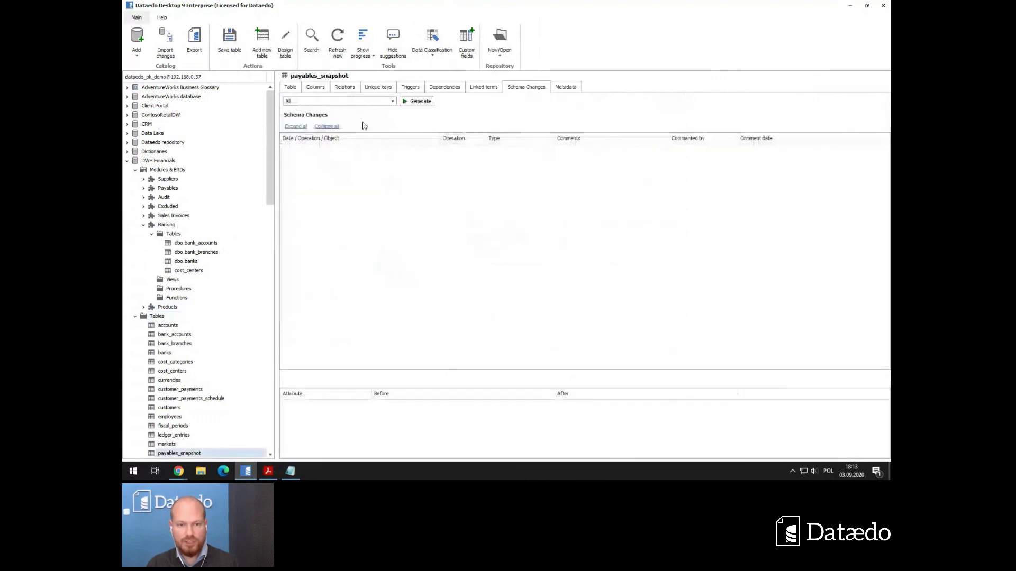
pyautogui.click(315, 88)
pyautogui.click(290, 88)
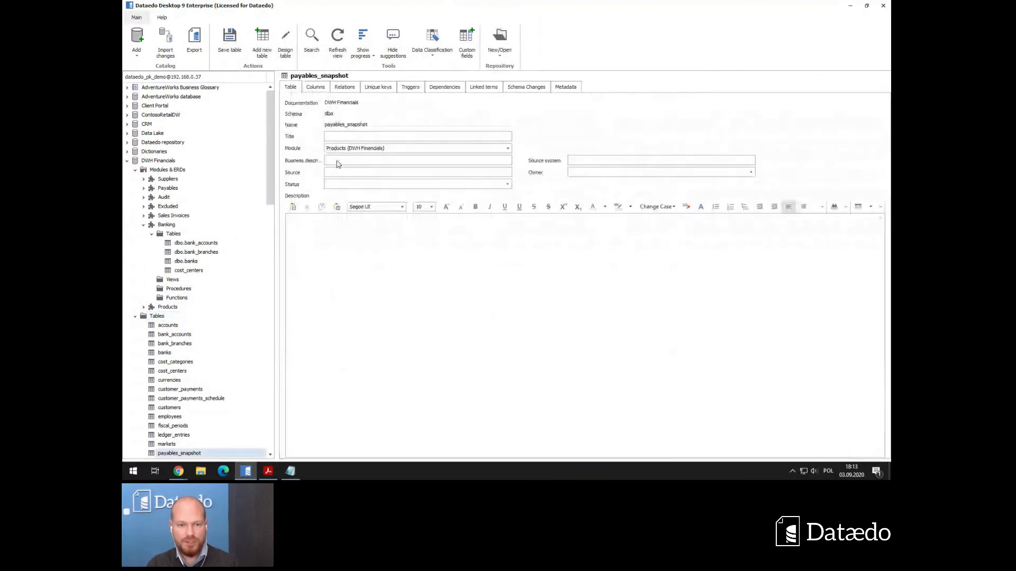
pyautogui.click(507, 149)
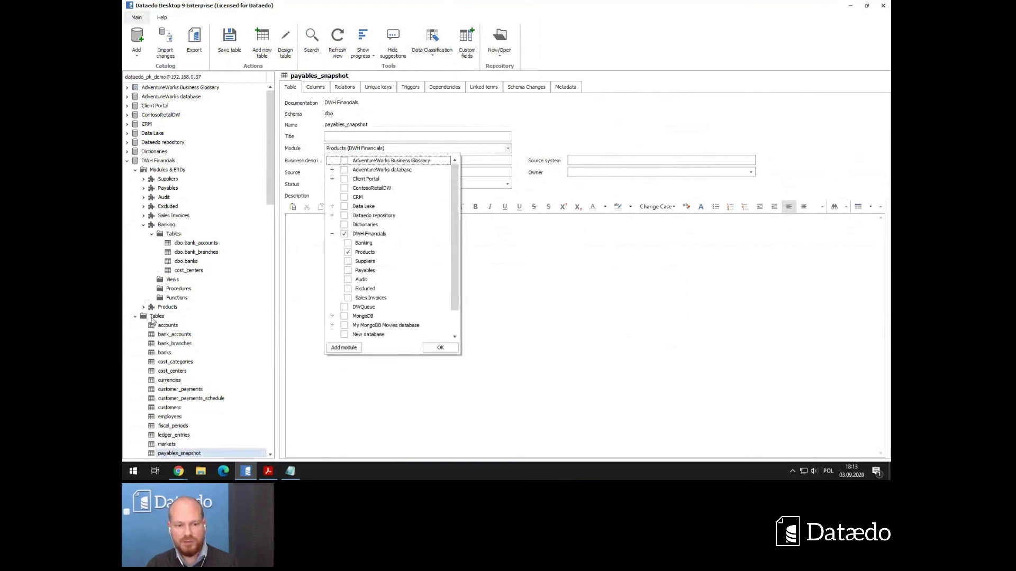
pyautogui.click(154, 319)
# In the DWH Financials table list, also assign fiscal_periods to the AdventureWorks database Purchasing module and widen the Module column.
pyautogui.click(154, 318)
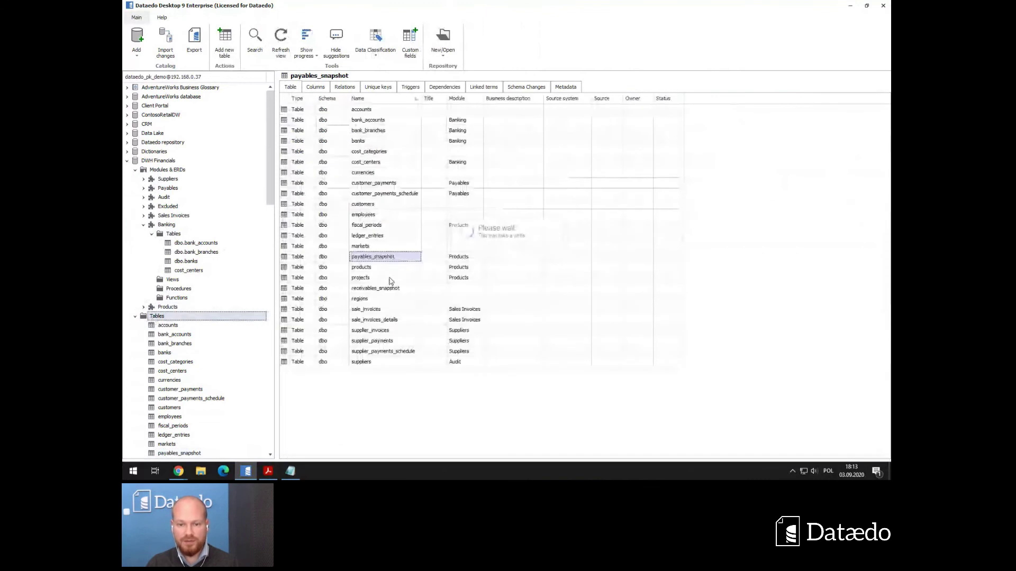
pyautogui.click(464, 227)
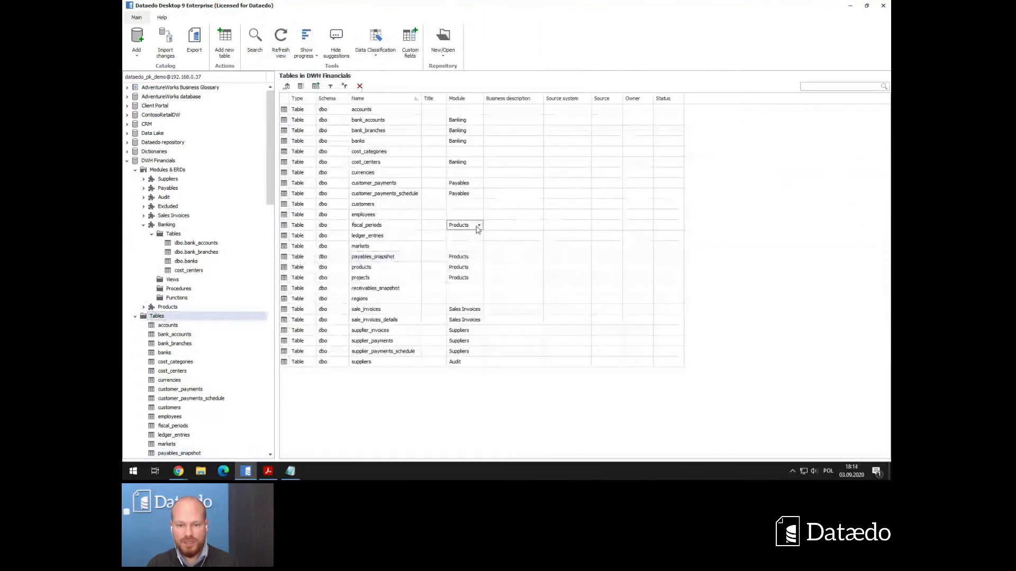
pyautogui.click(479, 225)
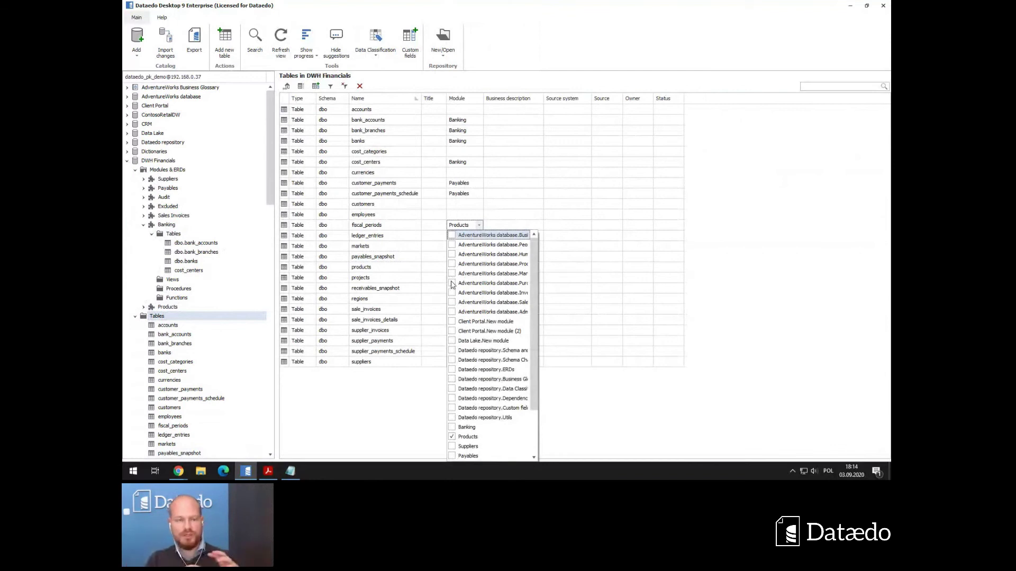
pyautogui.click(452, 285)
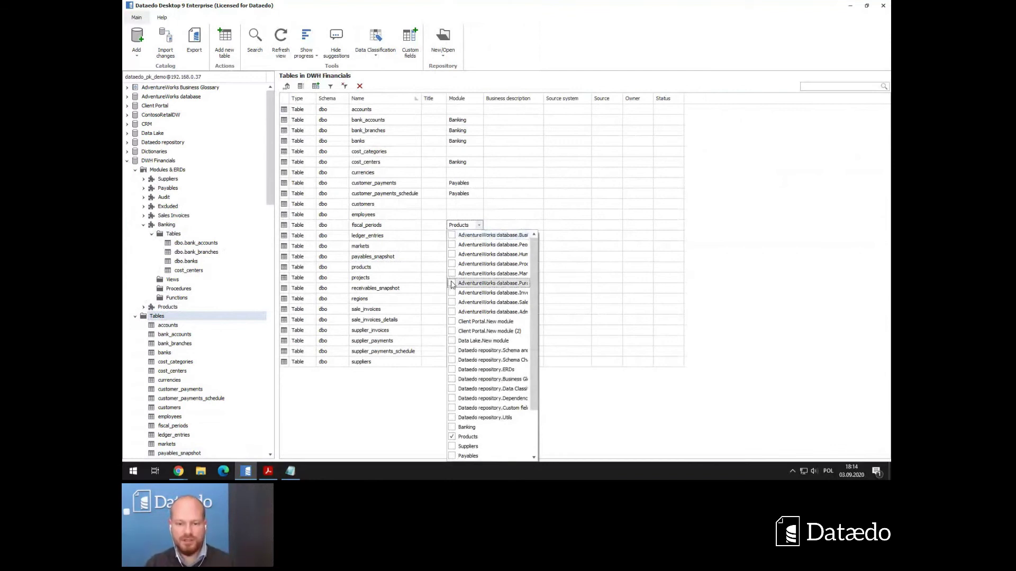
pyautogui.click(405, 233)
pyautogui.moveTo(483, 99); pyautogui.dragTo(563, 99)
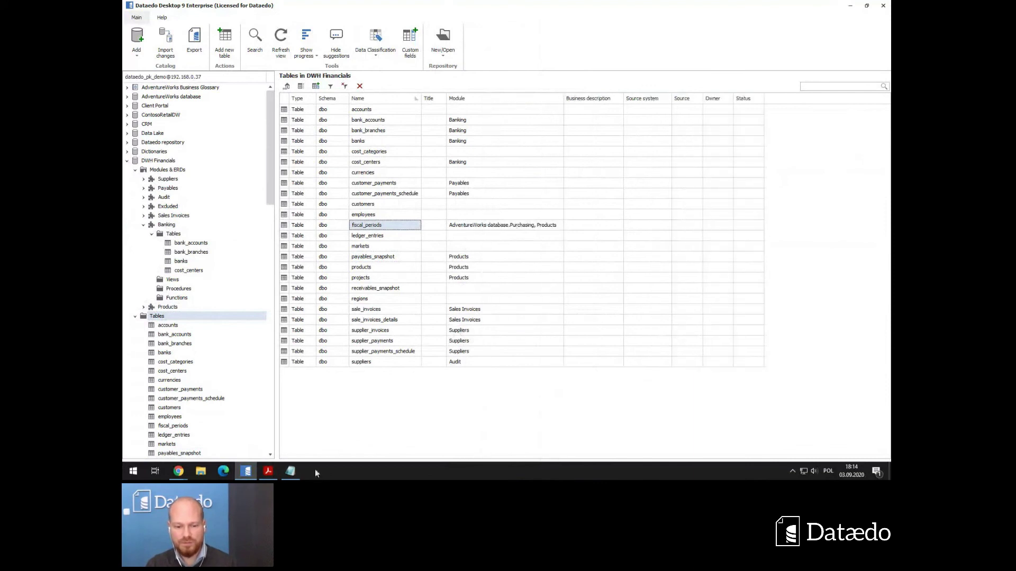
# Switch to the presentation, advance to the Tip #7 slide and return to Dataedo.
pyautogui.click(271, 470)
pyautogui.click(408, 311)
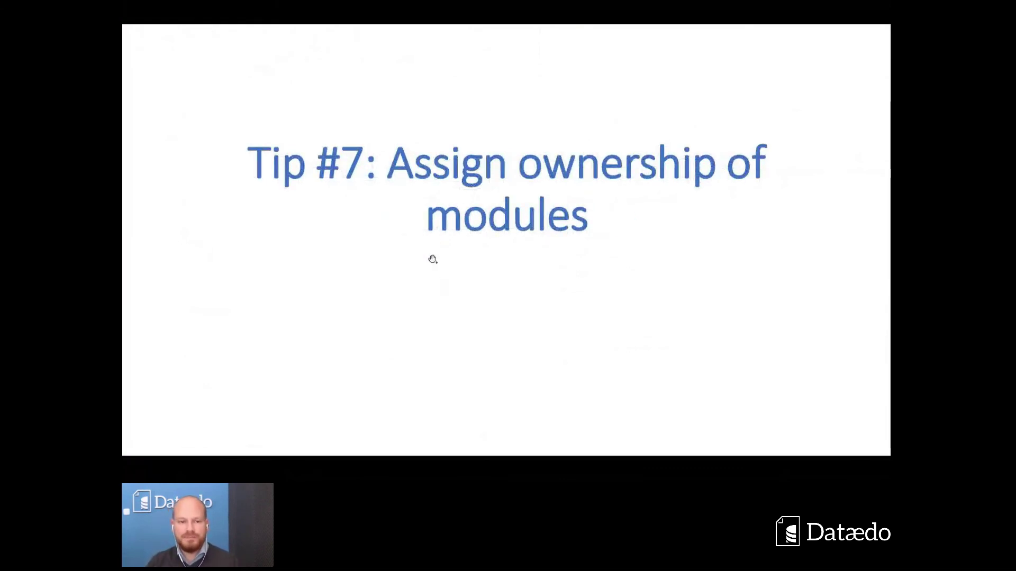
pyautogui.hotkey('alt', 'Tab')
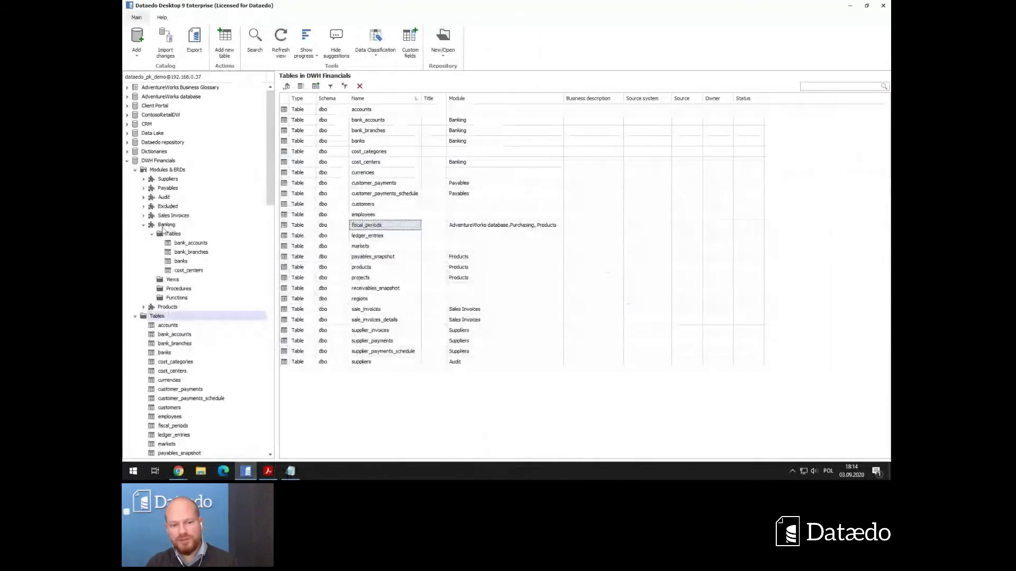
# Check the owner of the Banking module, collapse it and list the DWH Financials modules with their owners.
pyautogui.click(163, 228)
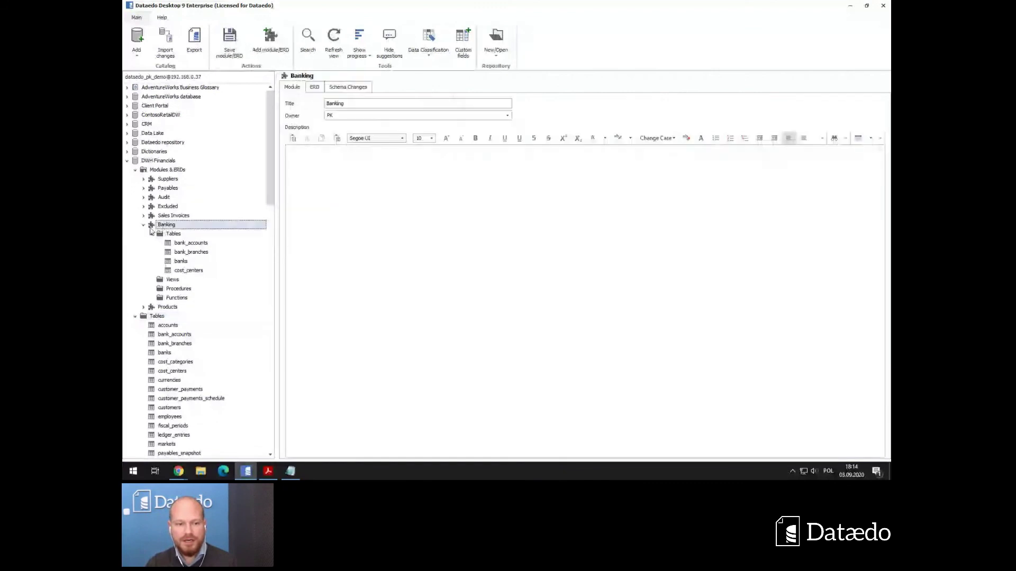
pyautogui.click(143, 225)
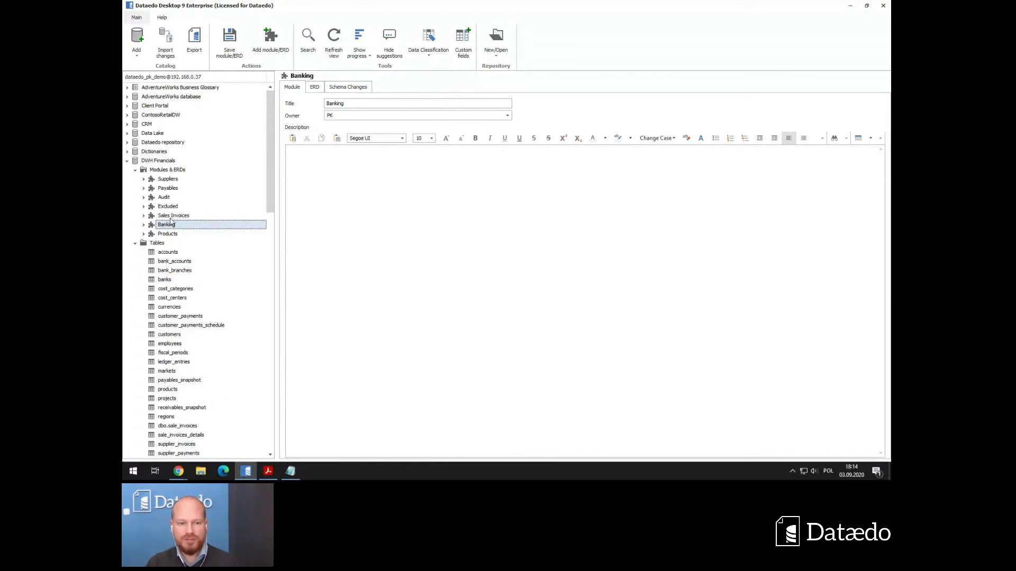
pyautogui.click(157, 170)
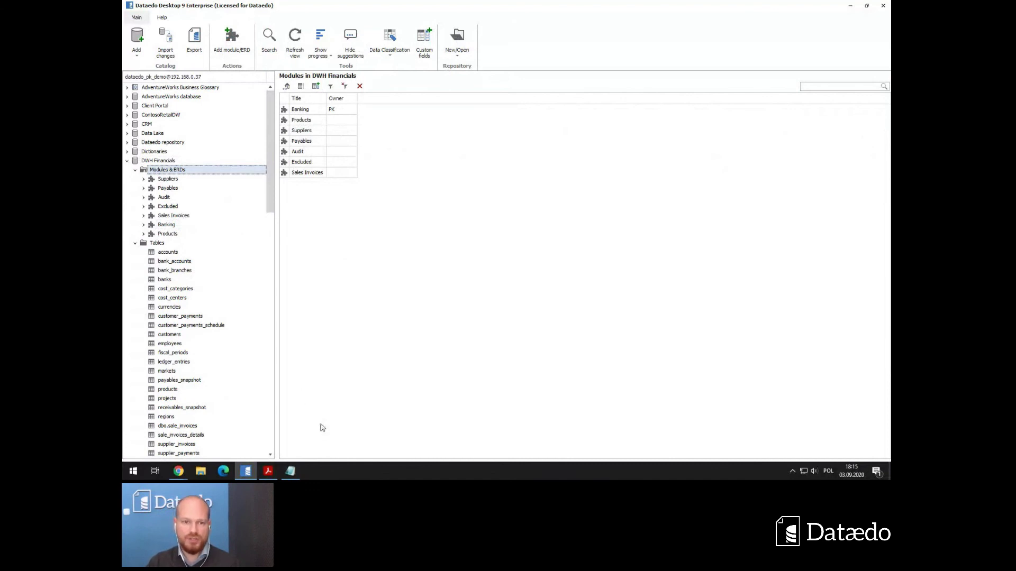
# Switch to the presentation, advance to the Tip #8 slide and return to Dataedo.
pyautogui.click(268, 475)
pyautogui.press('Right')
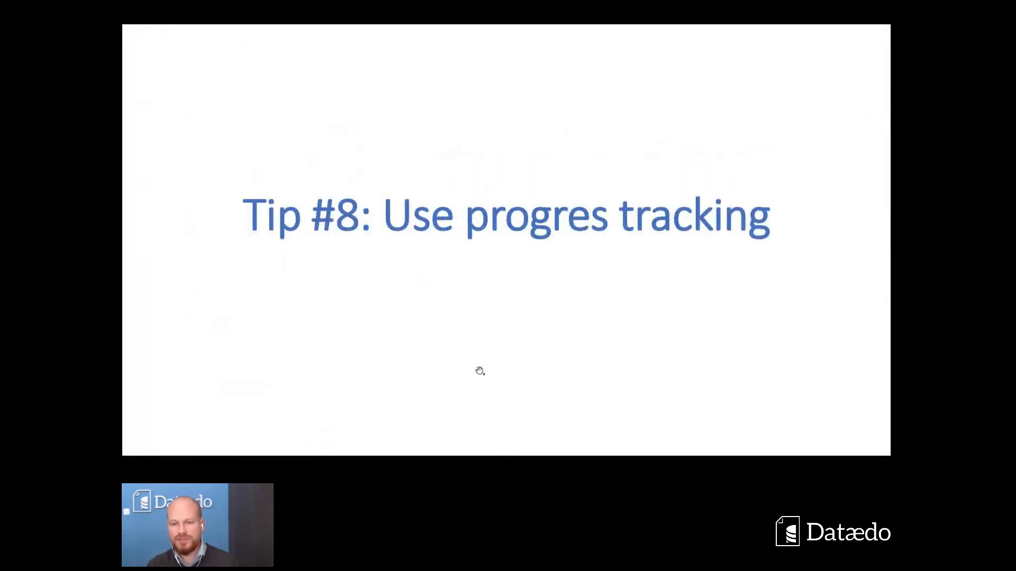
pyautogui.hotkey('alt', 'Tab')
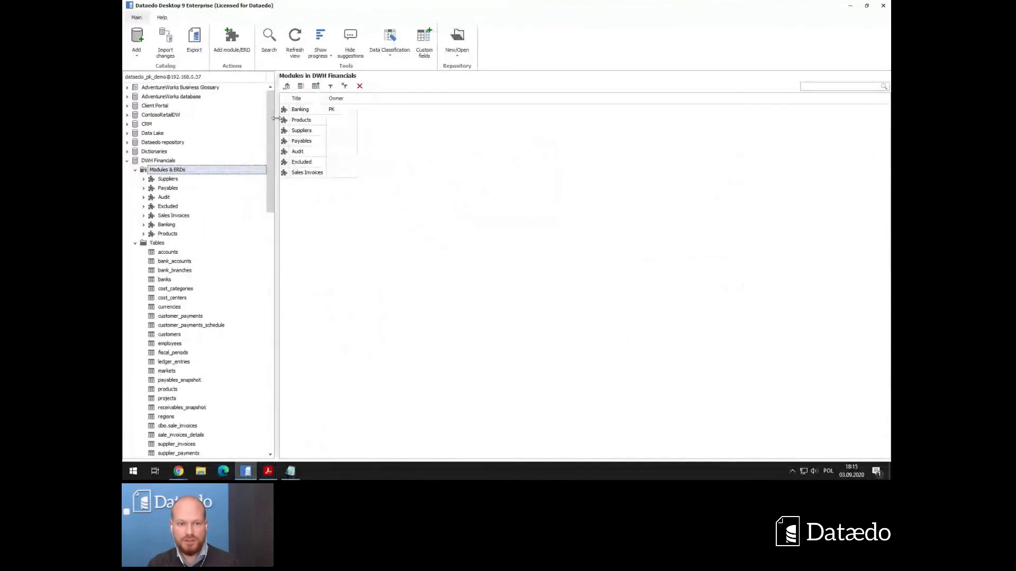
# Turn on documentation progress in the catalog tree, review the DWH Financials modules and tables, and open the DWH Financials documentation.
pyautogui.click(328, 44)
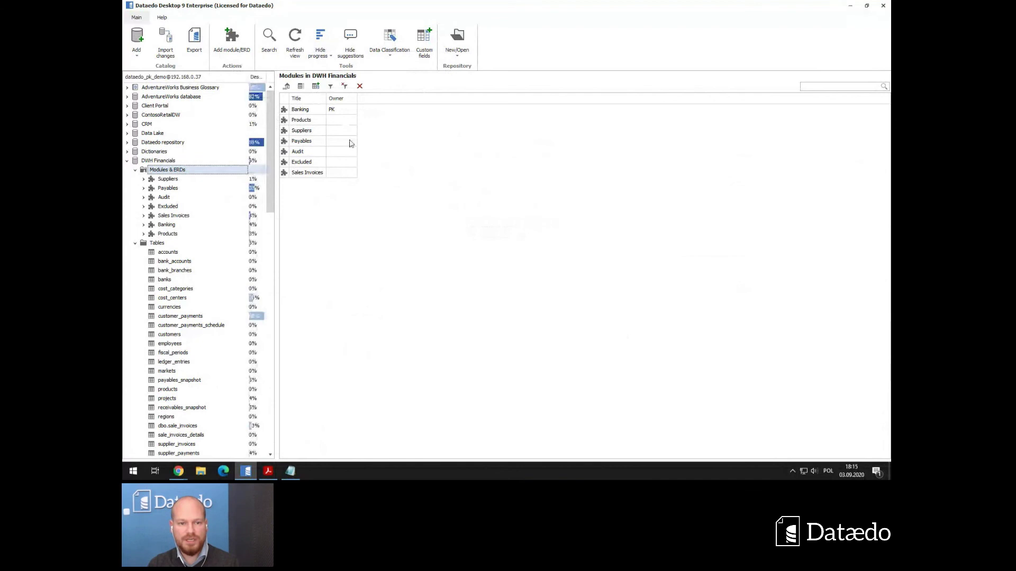
pyautogui.scroll(-13, 244, 210)
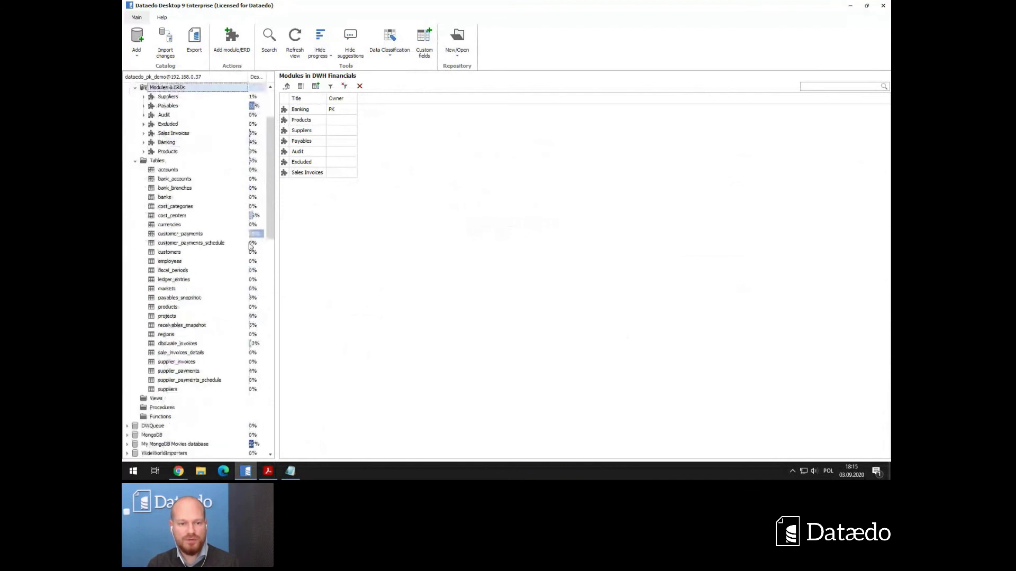
pyautogui.scroll(11, 249, 331)
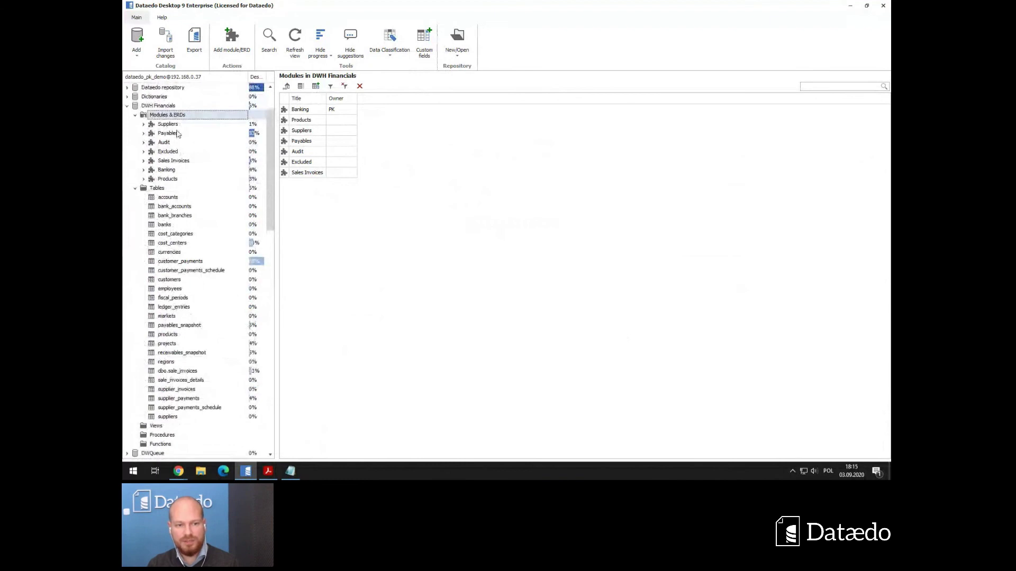
pyautogui.scroll(1, 177, 152)
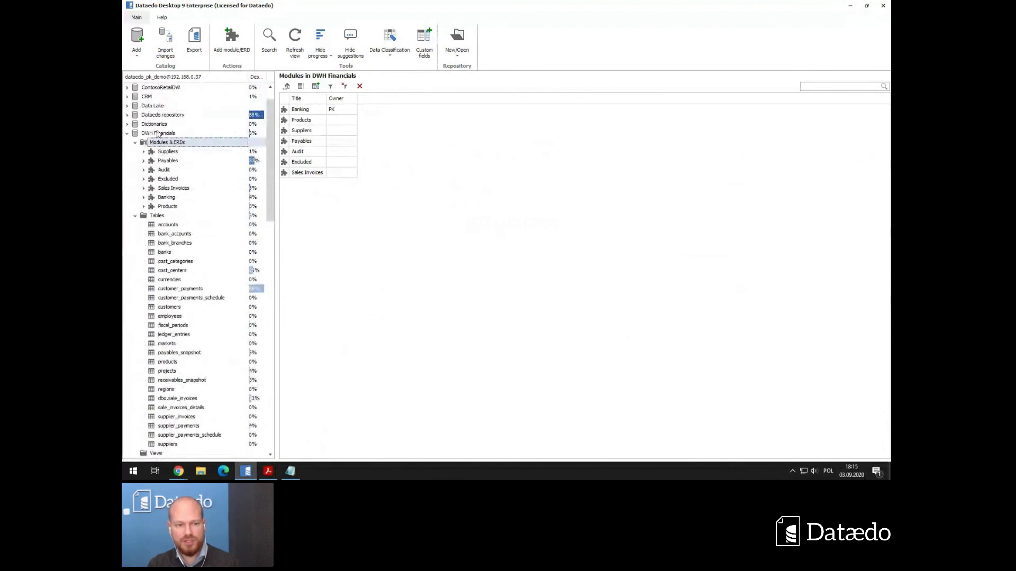
pyautogui.click(158, 134)
pyautogui.scroll(1, 257, 160)
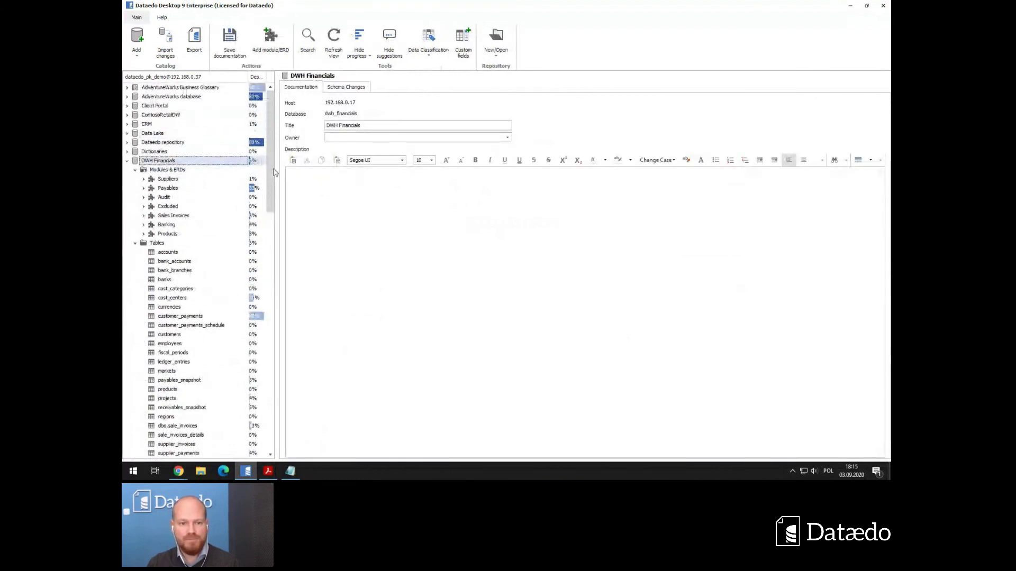
# Open the cost_centers table and review its general information, columns and relations along with the available progress types.
pyautogui.click(170, 299)
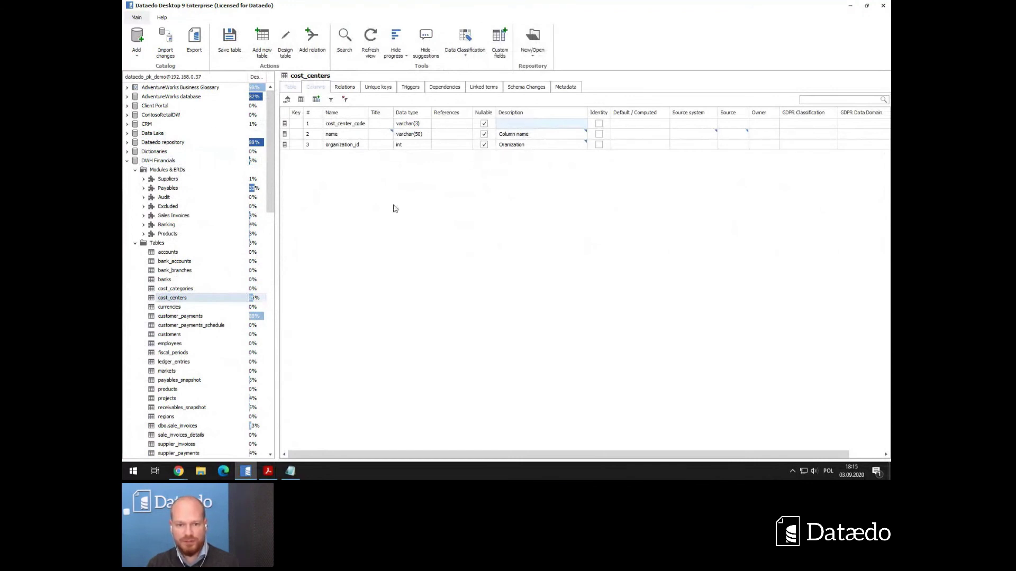
pyautogui.click(394, 55)
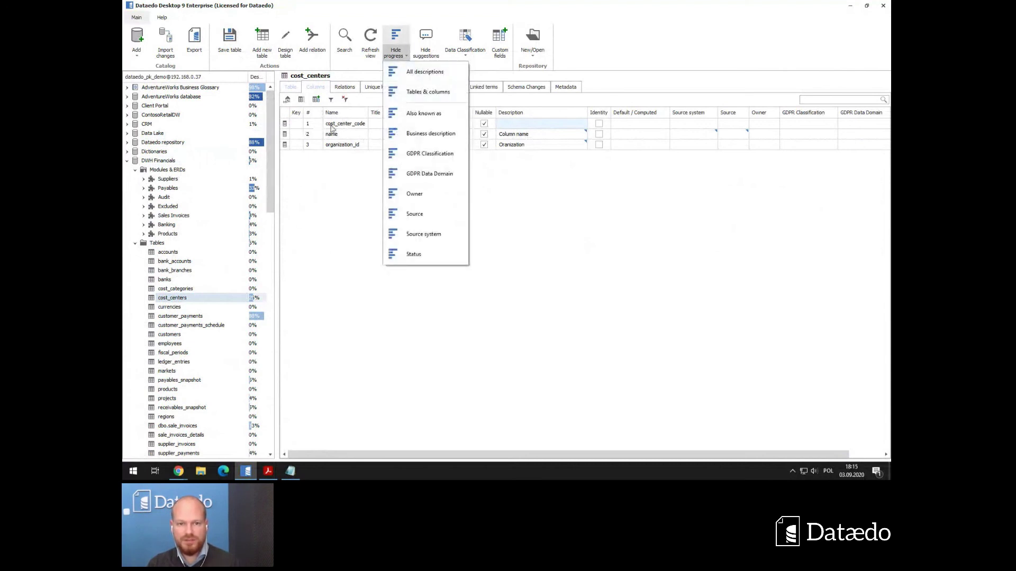
pyautogui.click(292, 87)
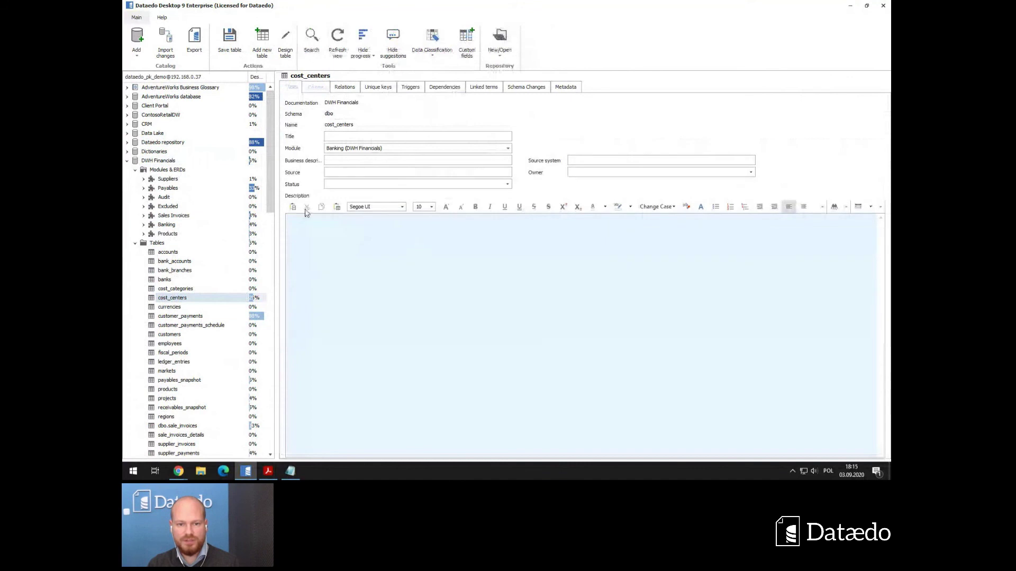
pyautogui.click(316, 87)
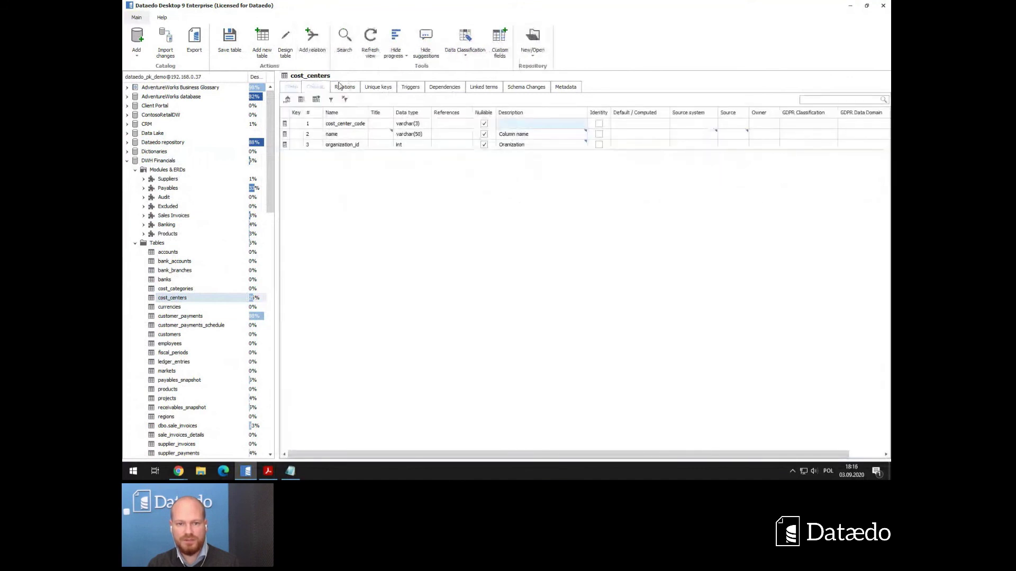
pyautogui.click(345, 87)
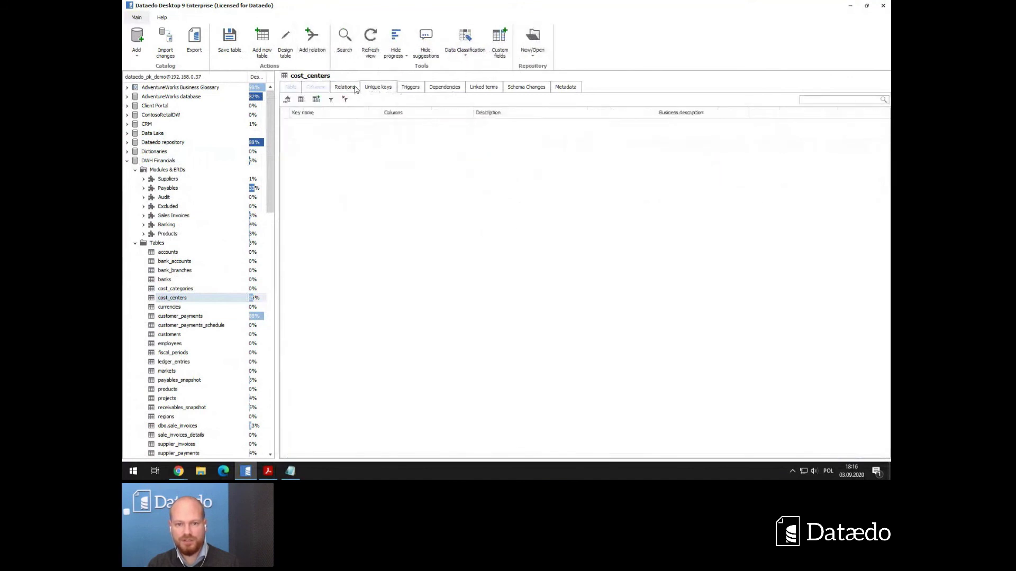
pyautogui.click(322, 87)
# Switch progress tracking to Tables & columns and check the cost_centers columns, table information and table percentages.
pyautogui.click(392, 54)
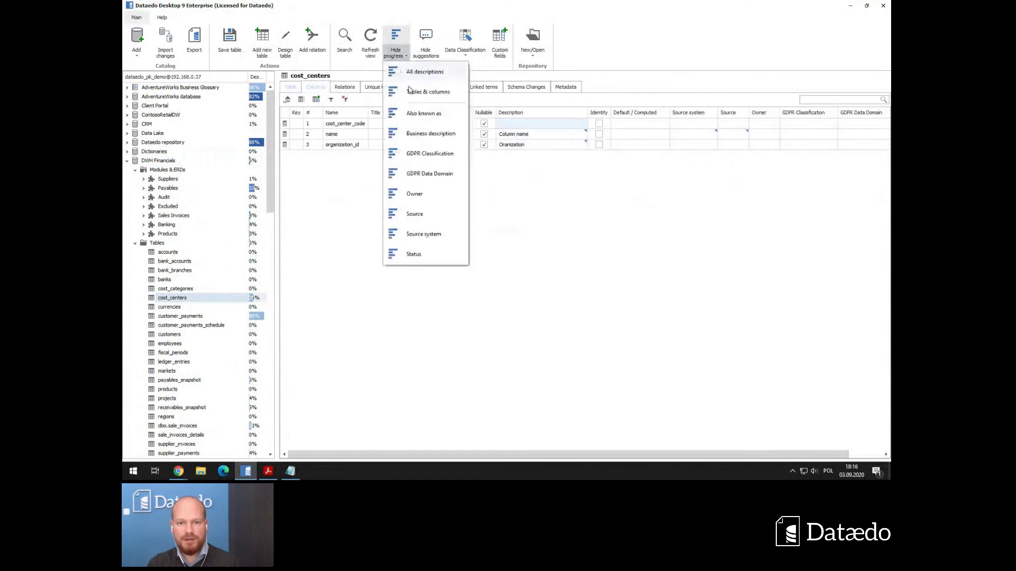
pyautogui.click(414, 96)
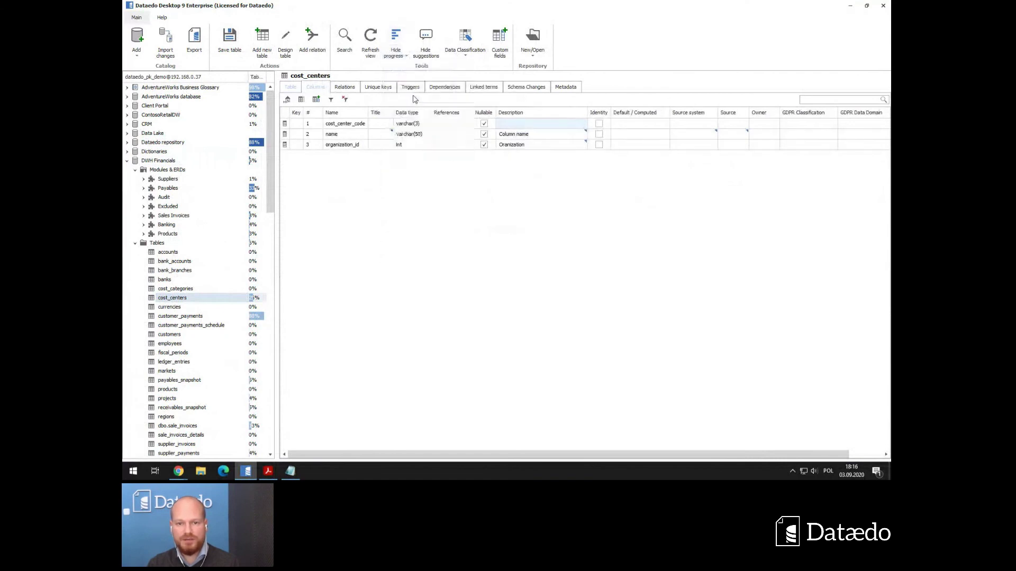
pyautogui.click(396, 38)
pyautogui.click(353, 127)
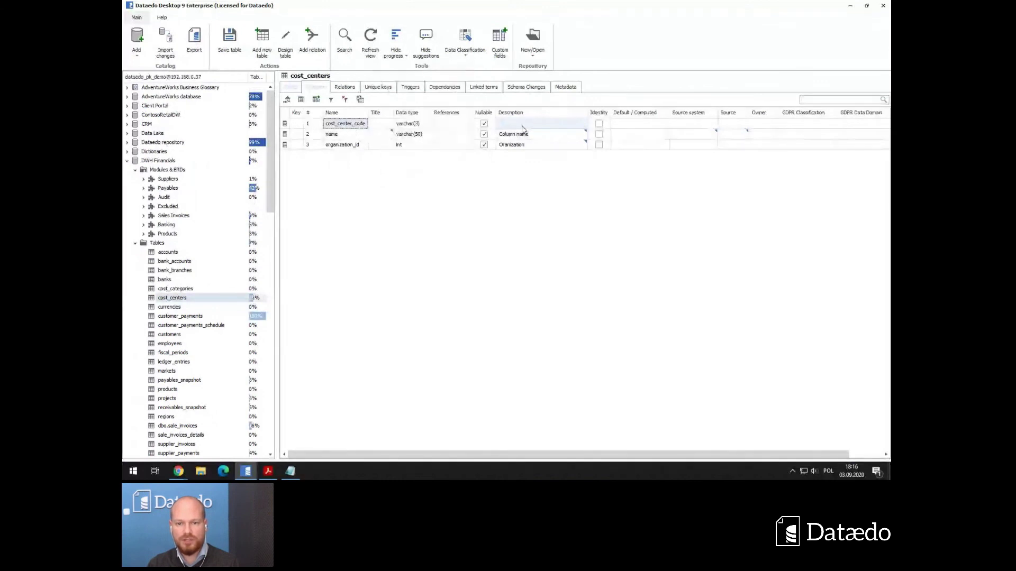
pyautogui.click(294, 88)
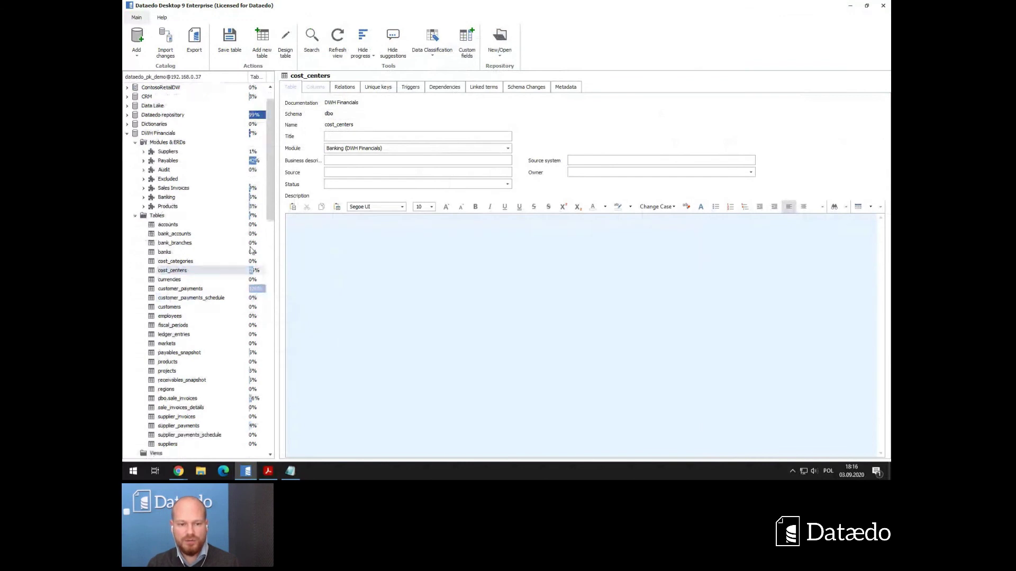
pyautogui.scroll(-3, 256, 285)
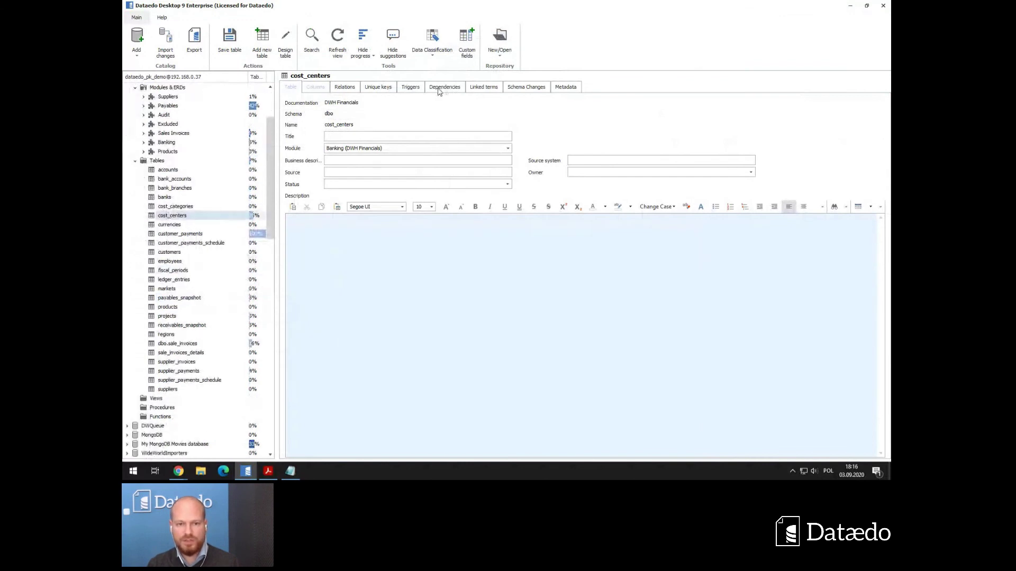
# Switch progress tracking to the Owner field and review the percentages across the catalog tree.
pyautogui.click(373, 60)
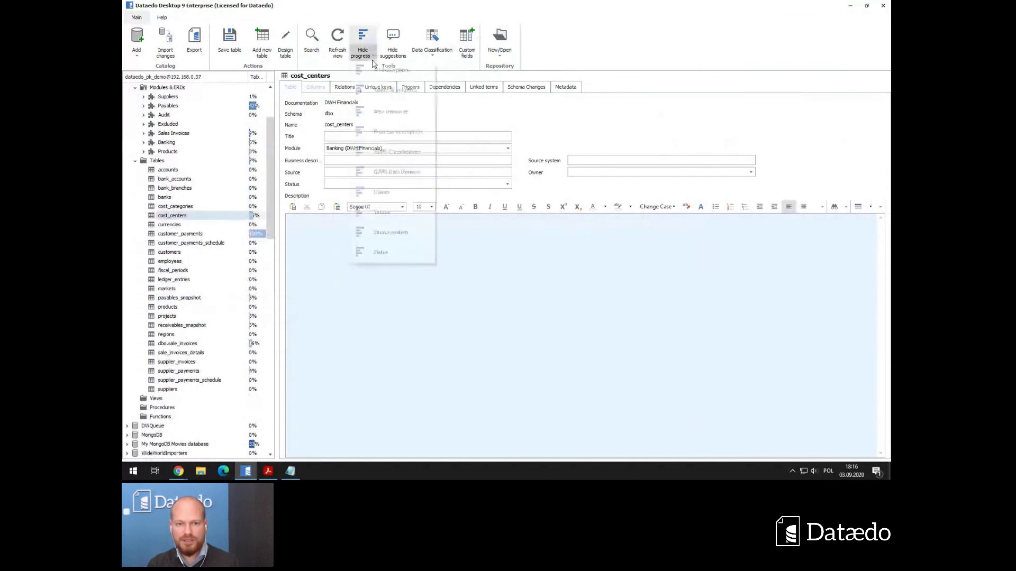
pyautogui.click(381, 194)
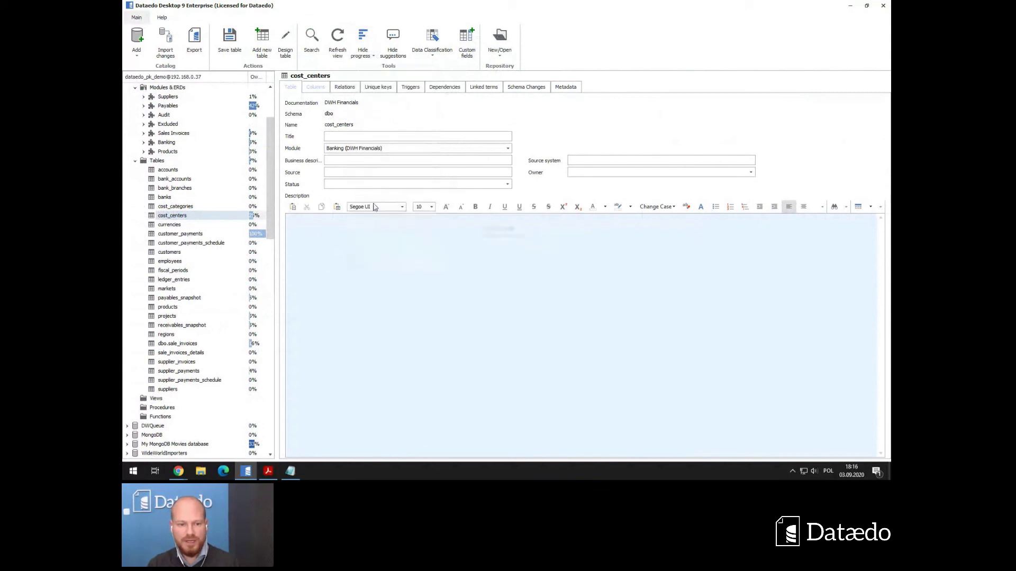
pyautogui.scroll(3, 221, 318)
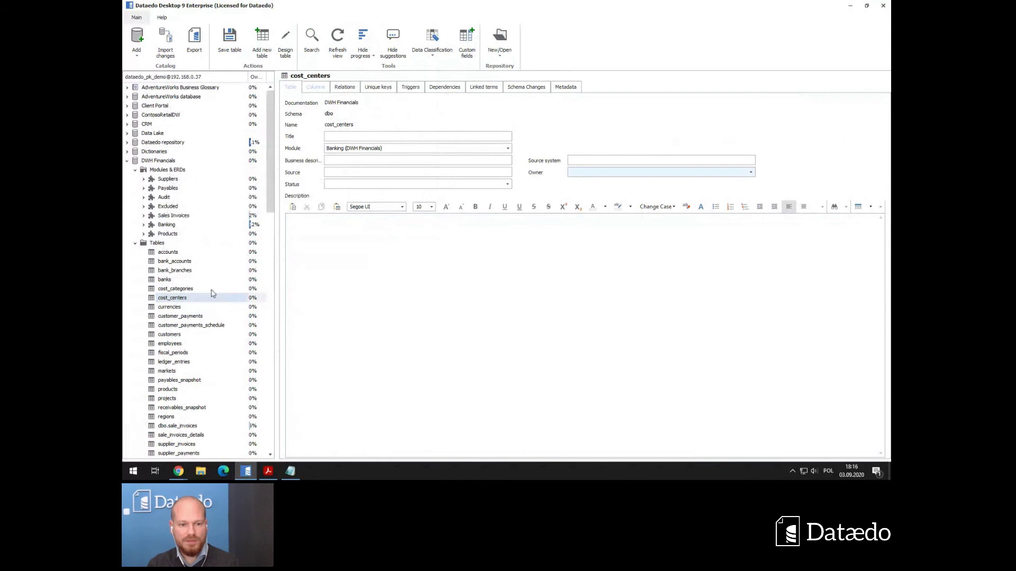
pyautogui.scroll(-2, 214, 294)
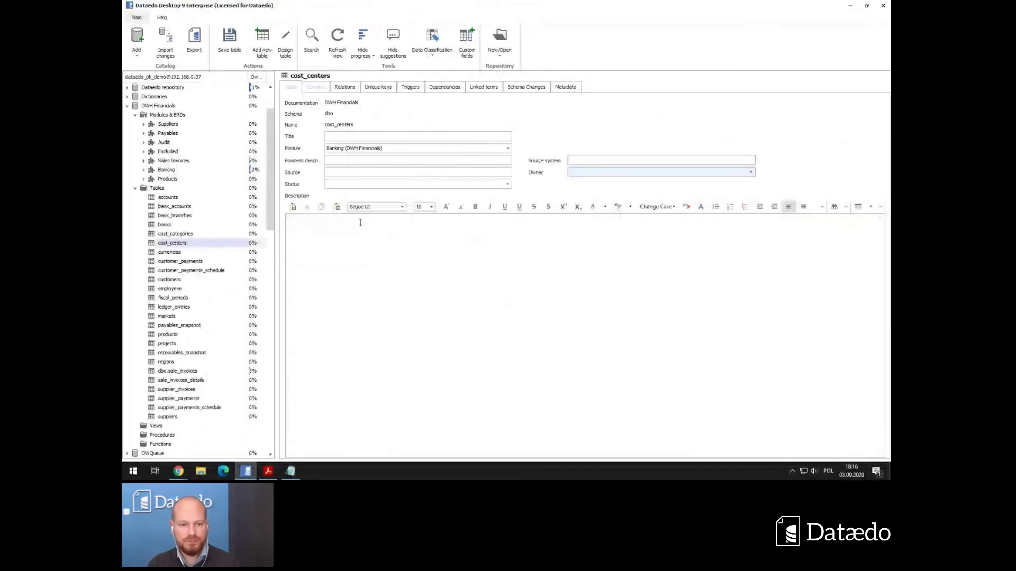
# Show the cost_centers columns with suggestions enabled and look through the suggested descriptions for the name column.
pyautogui.click(312, 89)
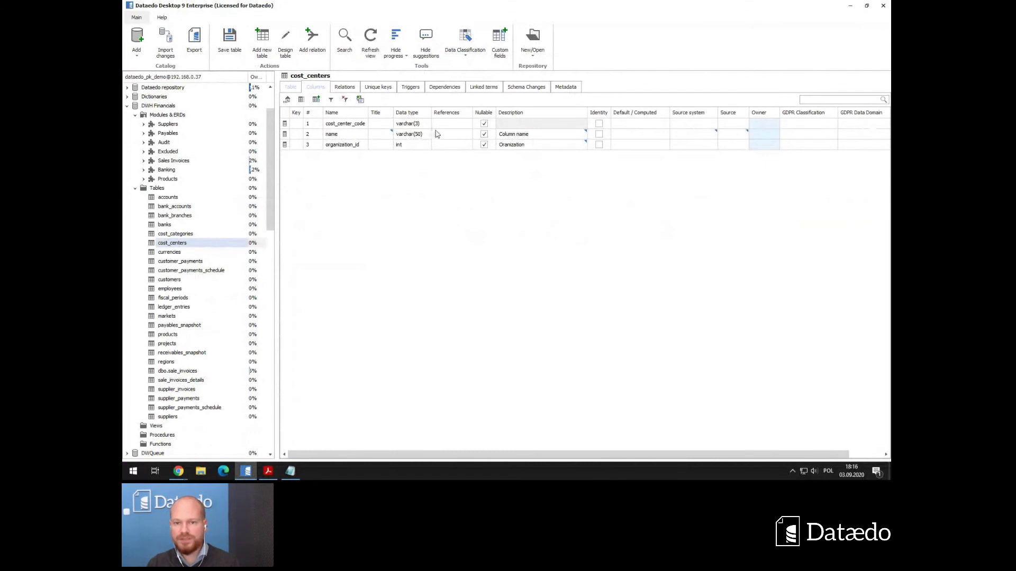
pyautogui.click(433, 46)
pyautogui.click(434, 45)
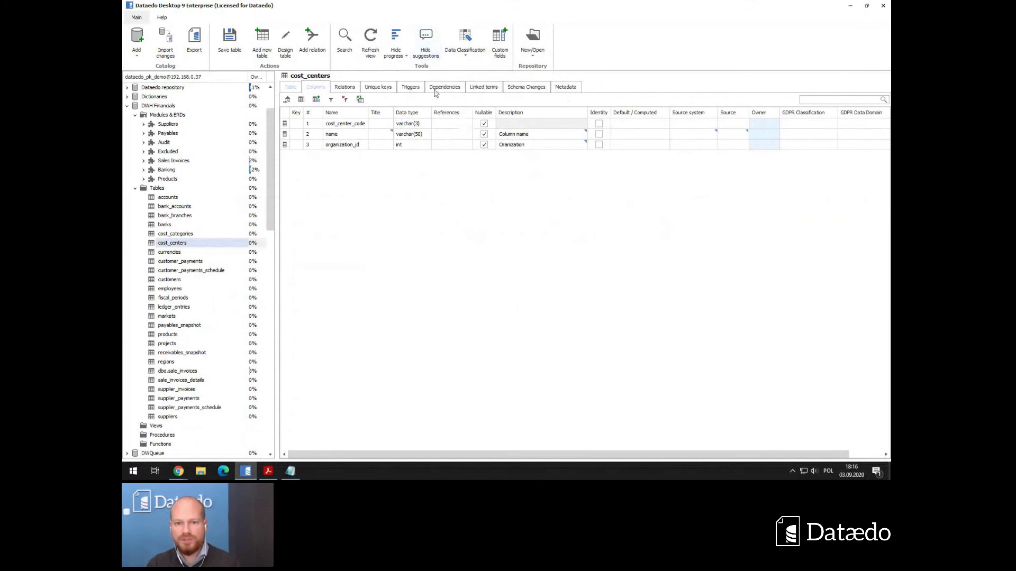
pyautogui.moveTo(585, 139)
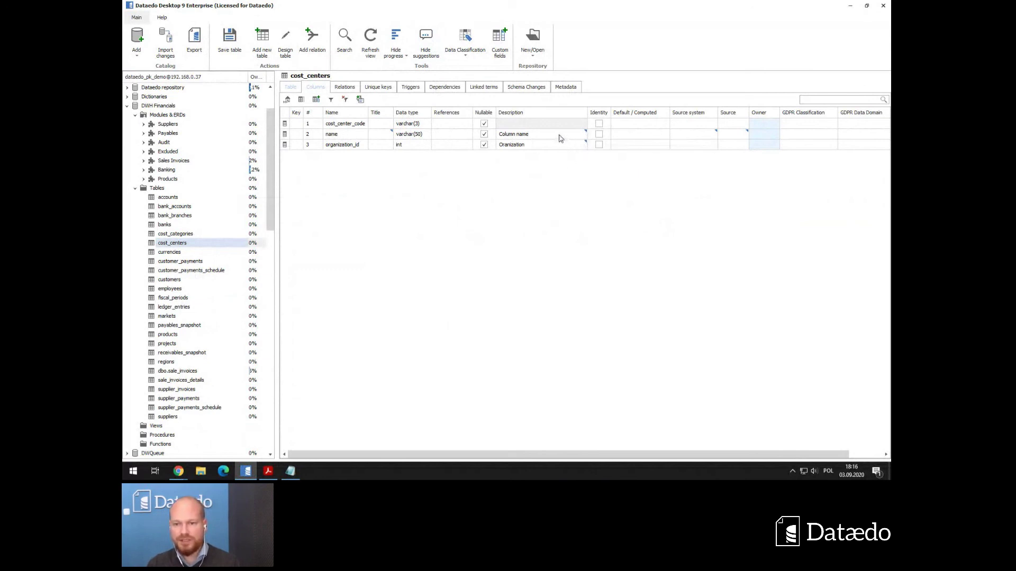
pyautogui.rightClick(560, 136)
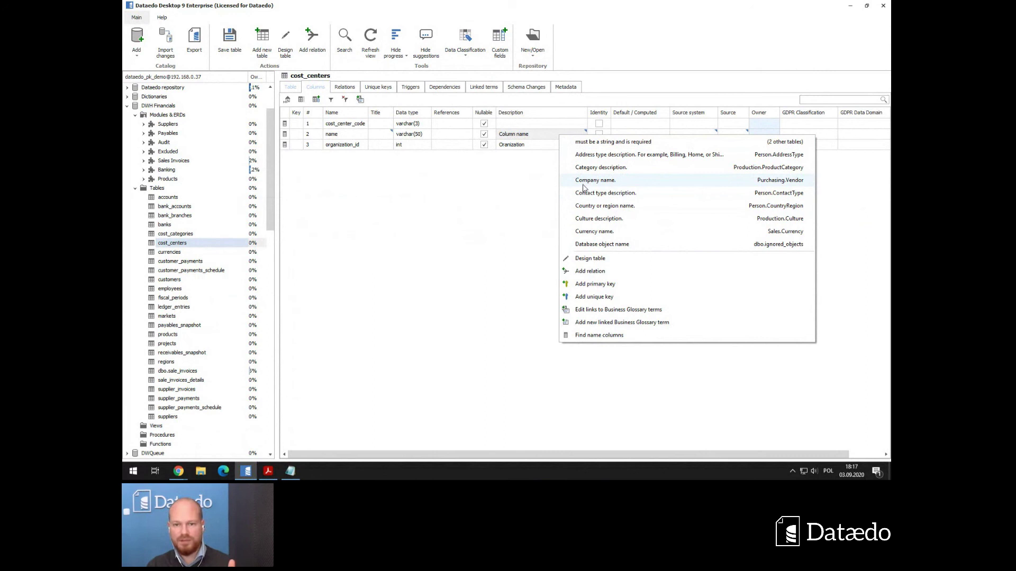
pyautogui.press('Escape')
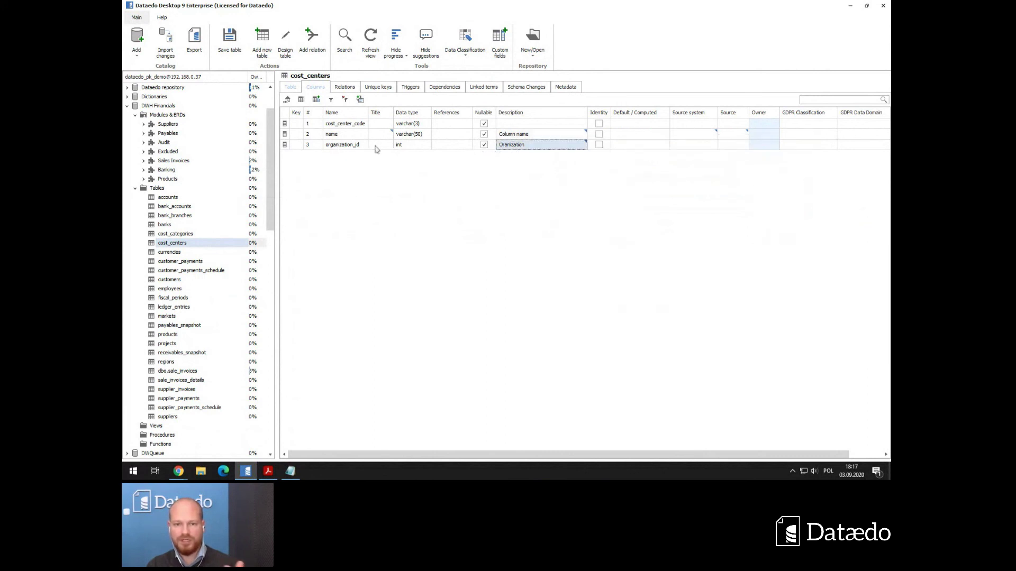
# Set the organization_id column's description in cost_centers to the suggested "Organization department" from customer_payments.
pyautogui.rightClick(548, 147)
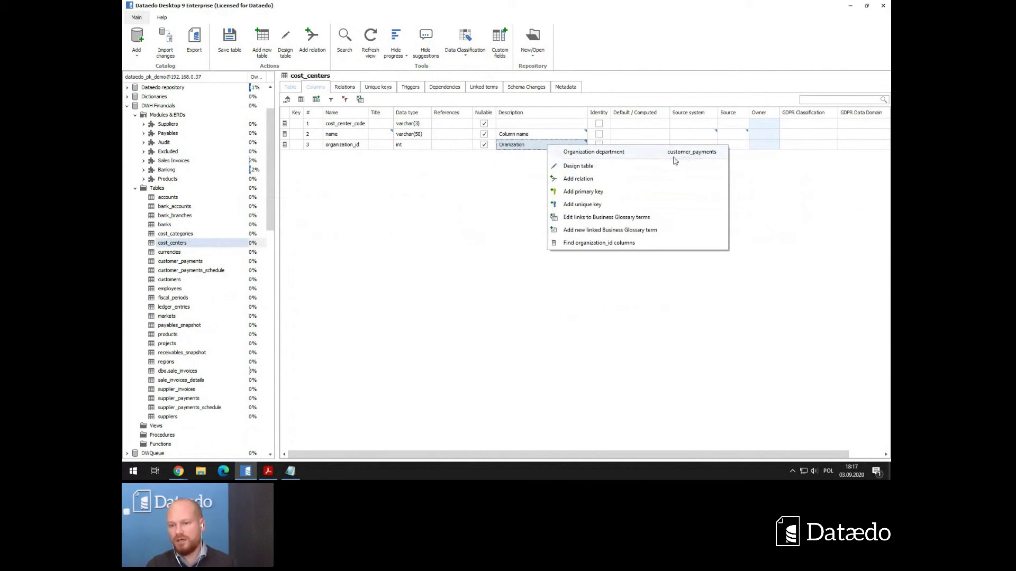
pyautogui.click(602, 153)
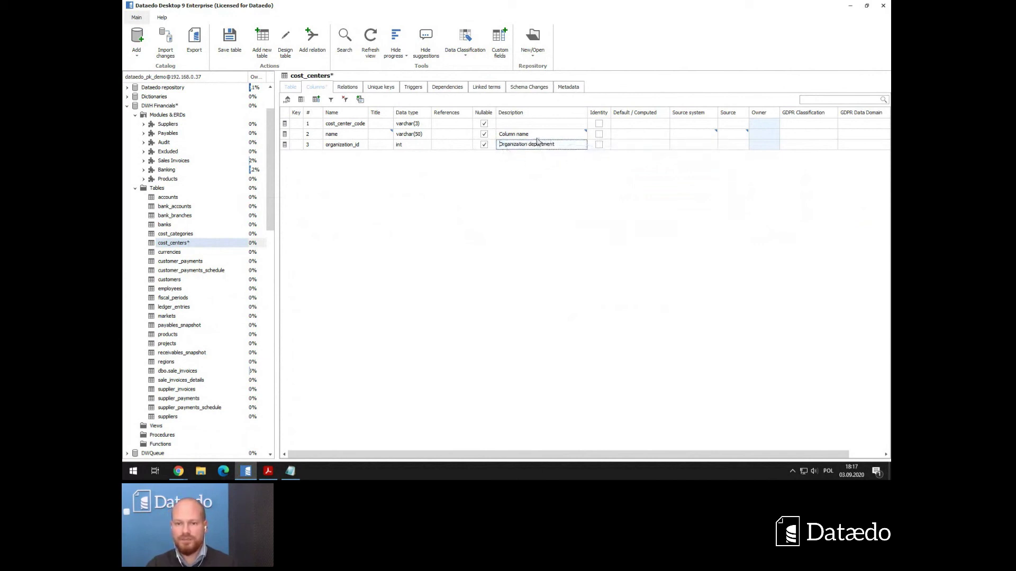
pyautogui.press('Up')
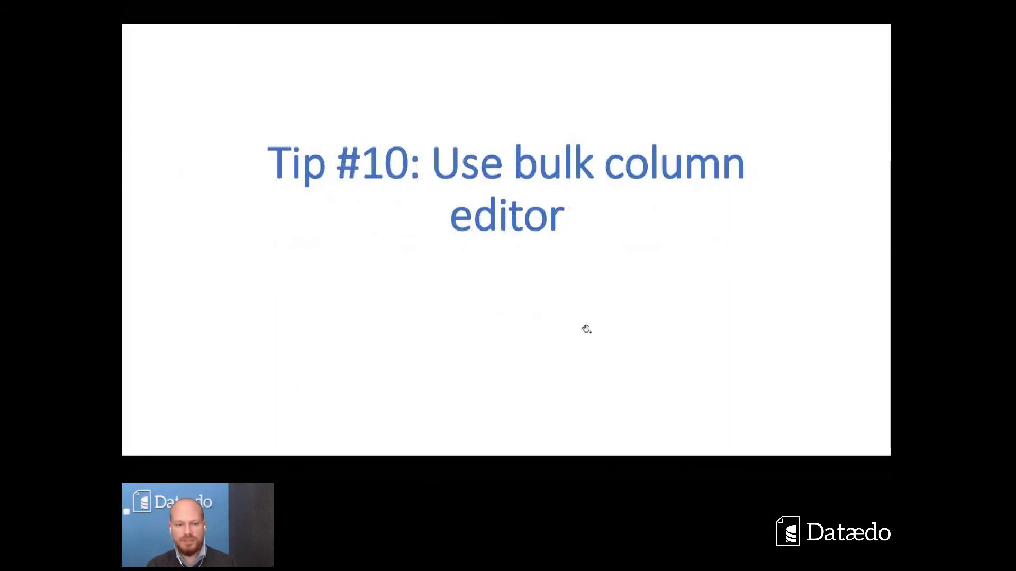
# Switch from the presentation back to Dataedo, leave cost_centers and open the Person.Address table in the AdventureWorks database.
pyautogui.hotkey('alt', 'Tab')
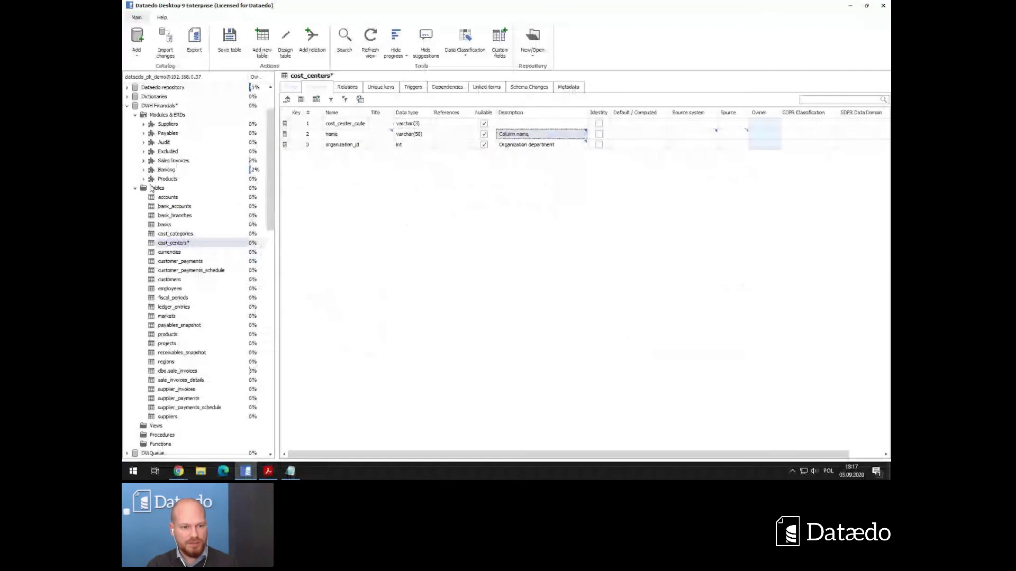
pyautogui.click(137, 191)
pyautogui.click(531, 253)
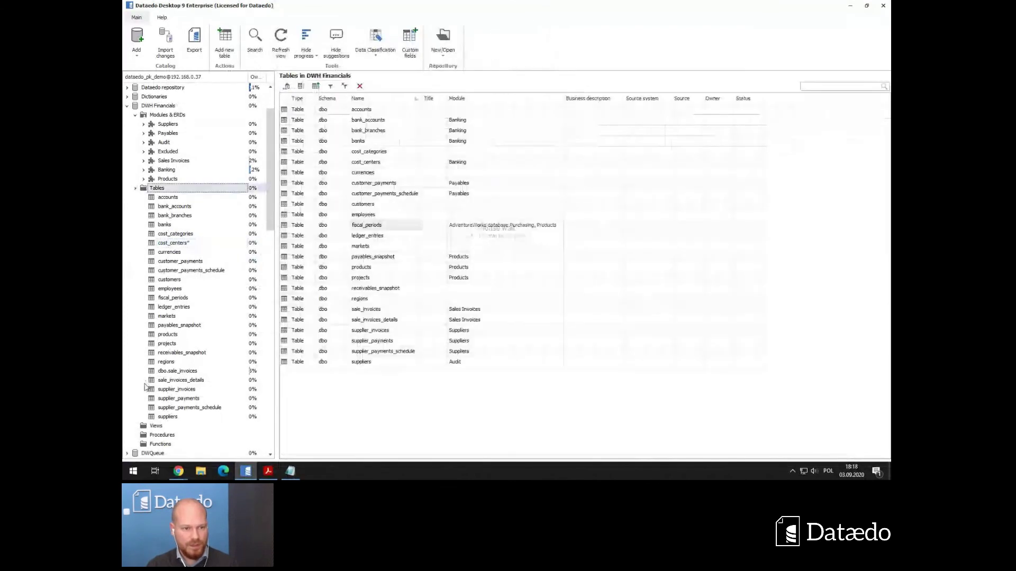
pyautogui.click(127, 97)
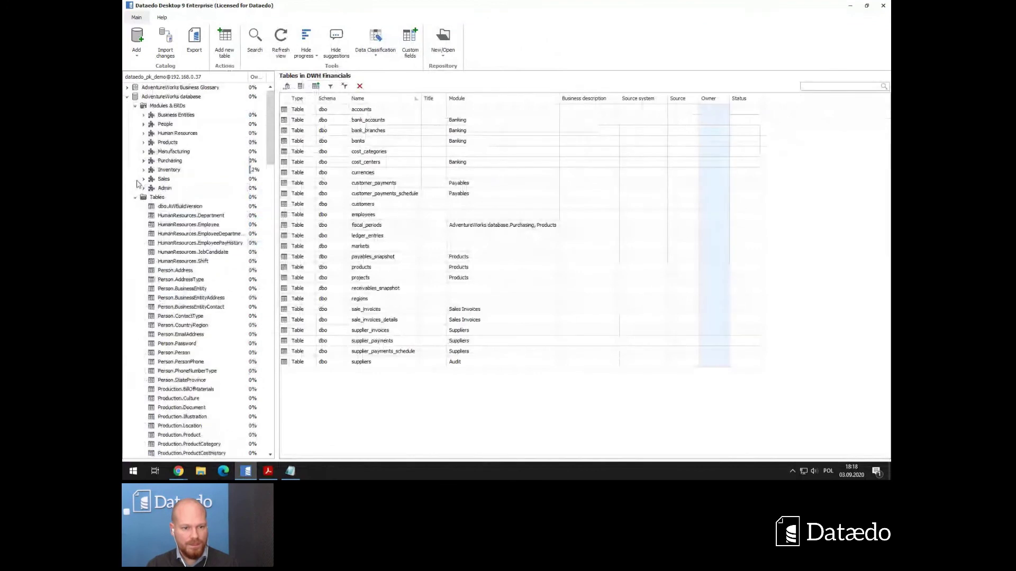
pyautogui.click(175, 270)
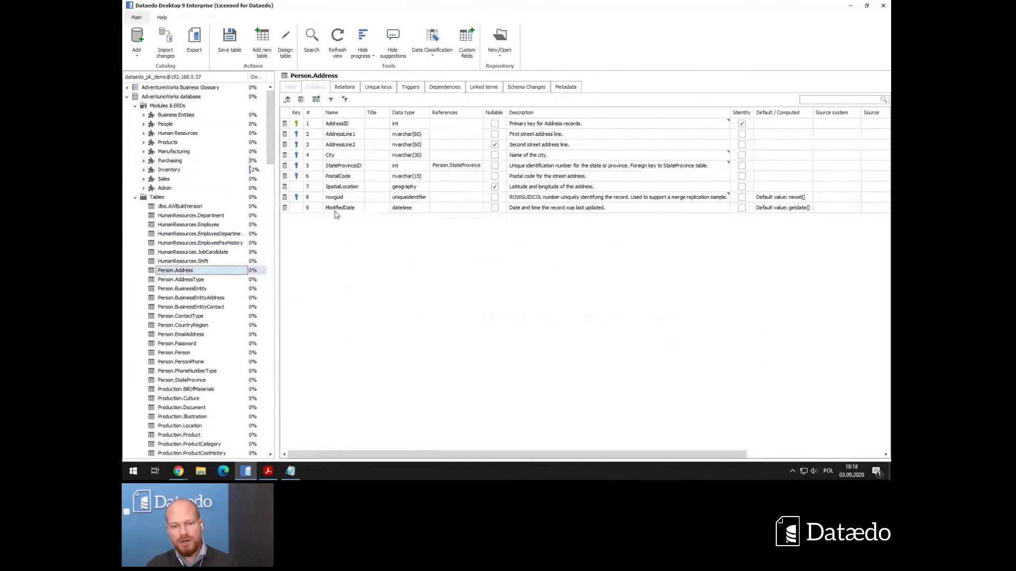
# Find all ModifiedDate columns starting from the one in Person.Address and maximize the bulk column editor window.
pyautogui.click(335, 211)
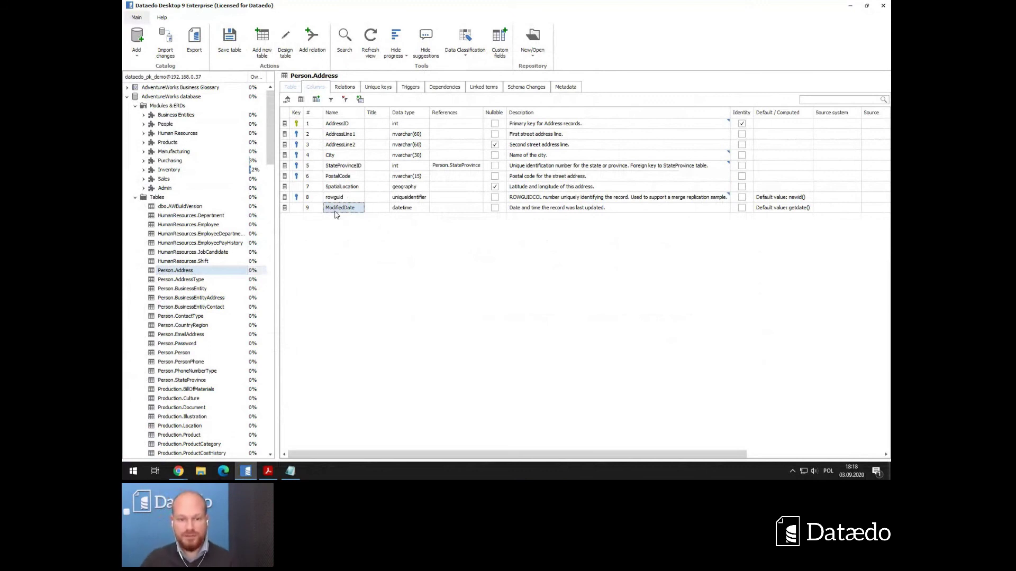
pyautogui.rightClick(344, 212)
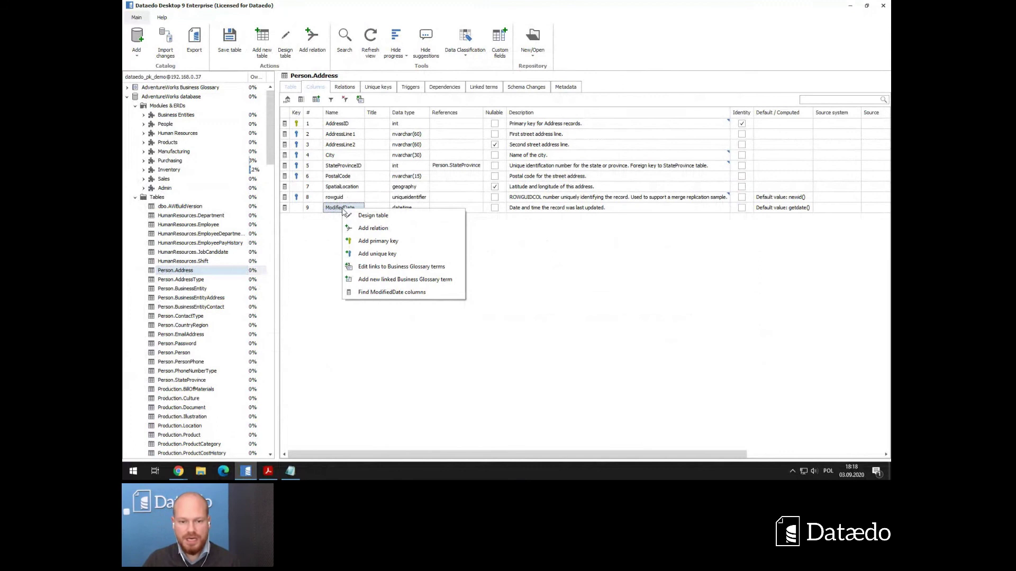
pyautogui.click(390, 295)
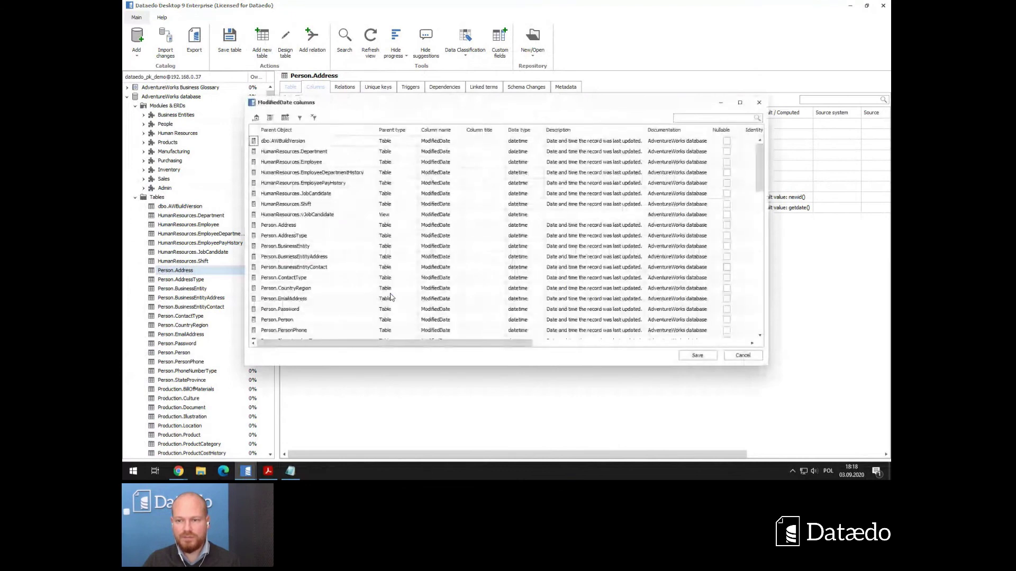
pyautogui.click(740, 104)
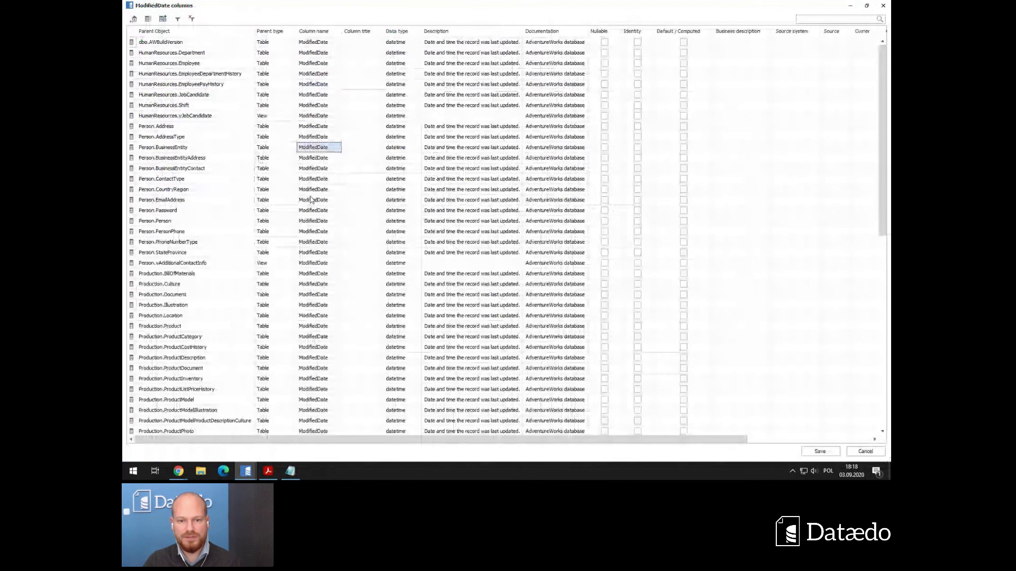
# Copy the HumanResources.Shift description into HumanResources.vJobCandidate and into the rows from Person.Person through Production.ProductDescription.
pyautogui.scroll(-6, 311, 200)
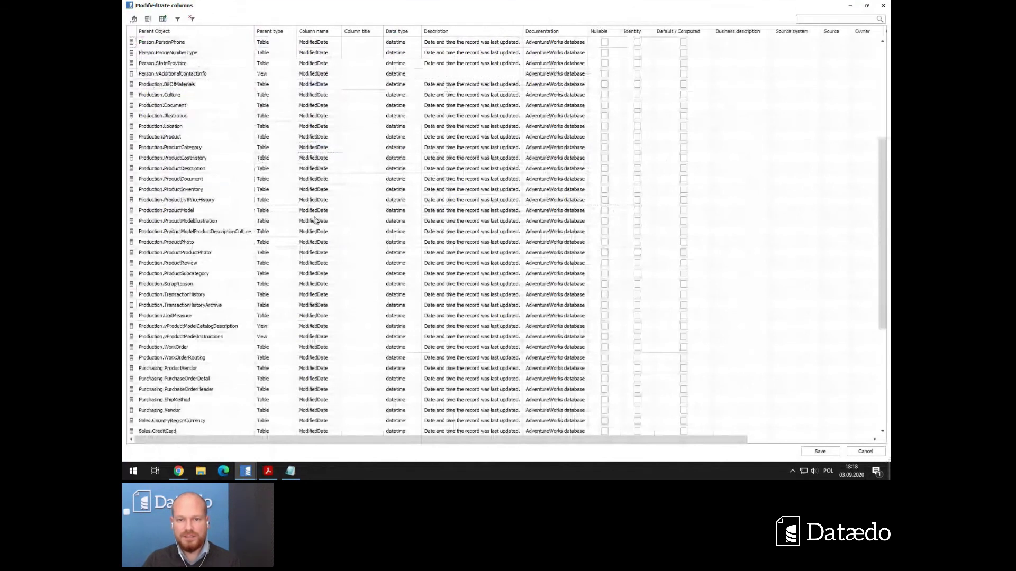
pyautogui.scroll(6, 315, 220)
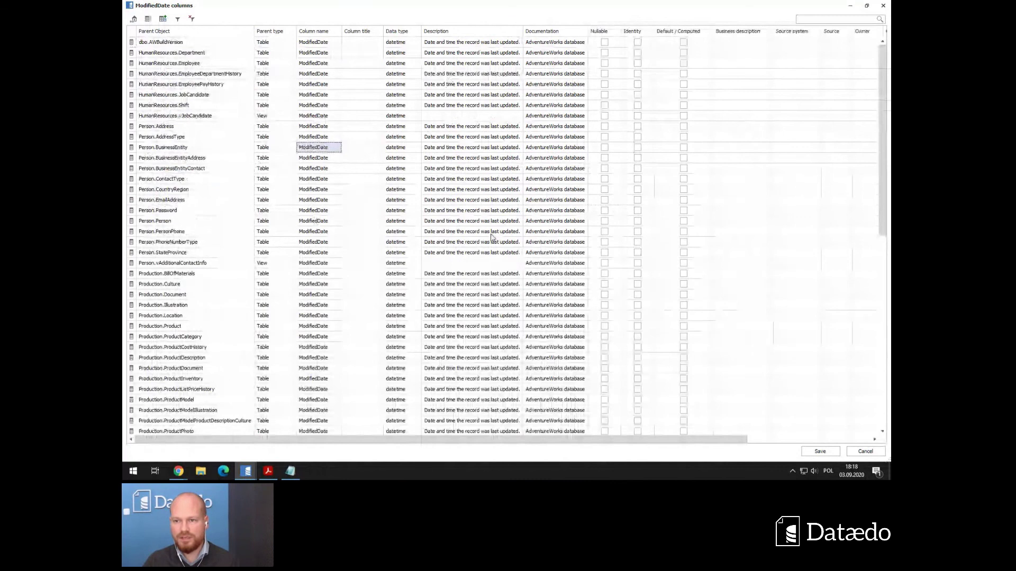
pyautogui.click(474, 106)
pyautogui.hotkey('ctrl', 'c')
pyautogui.click(473, 115)
pyautogui.hotkey('ctrl', 'v')
pyautogui.click(462, 220)
pyautogui.keyDown('shift'); pyautogui.click(462, 357); pyautogui.keyUp('shift')
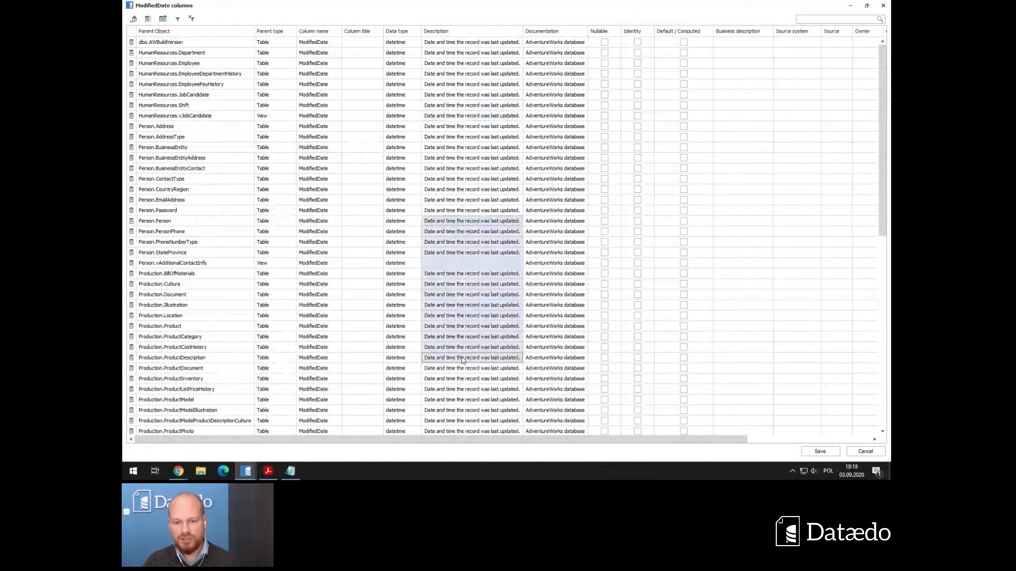
pyautogui.hotkey('ctrl', 'v')
pyautogui.click(481, 253)
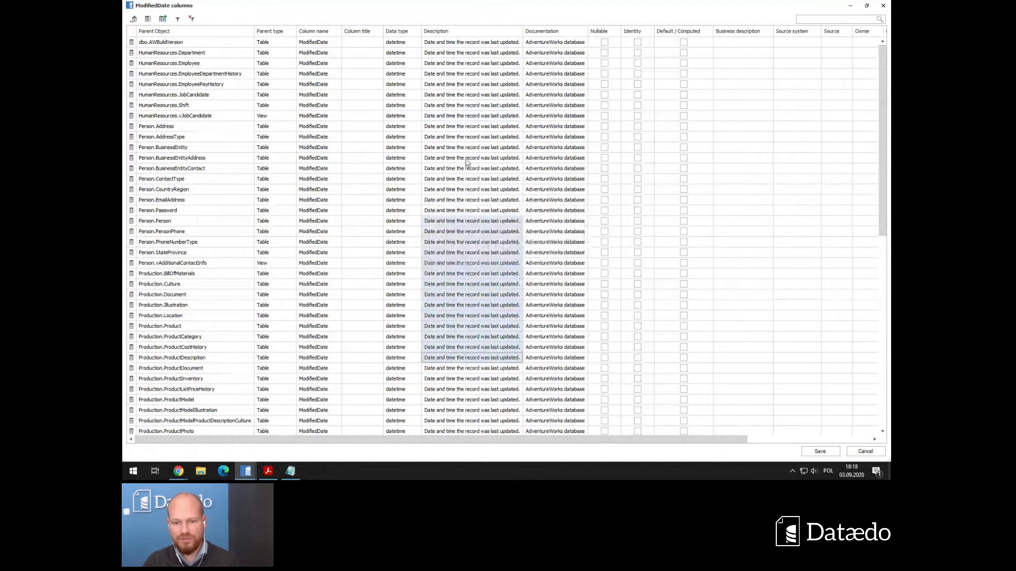
# Review the descriptions across all ModifiedDate columns and close the bulk column editor without saving the changes.
pyautogui.scroll(-1, 477, 165)
pyautogui.scroll(-8, 476, 165)
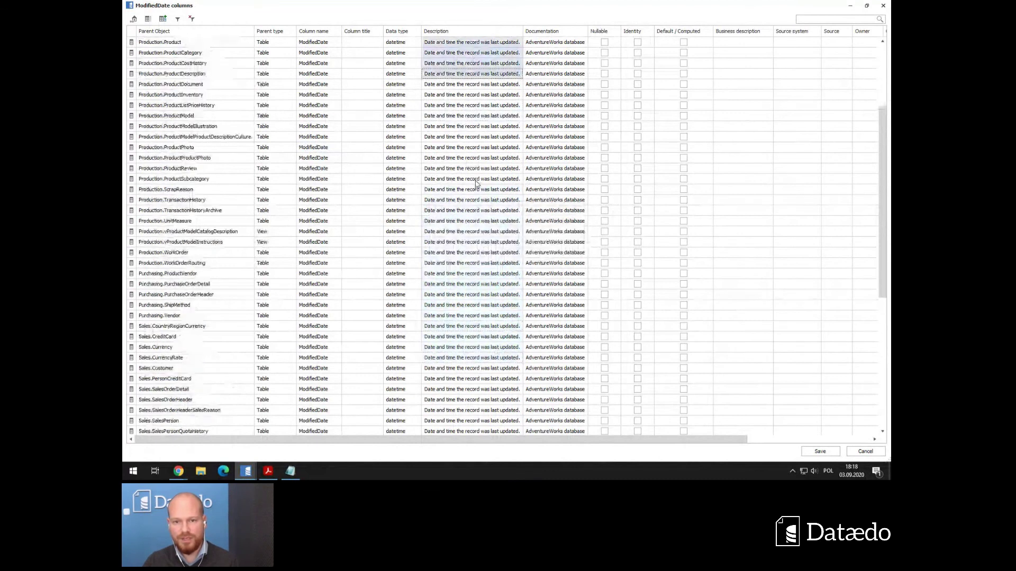
pyautogui.scroll(-3, 479, 201)
pyautogui.scroll(11, 483, 221)
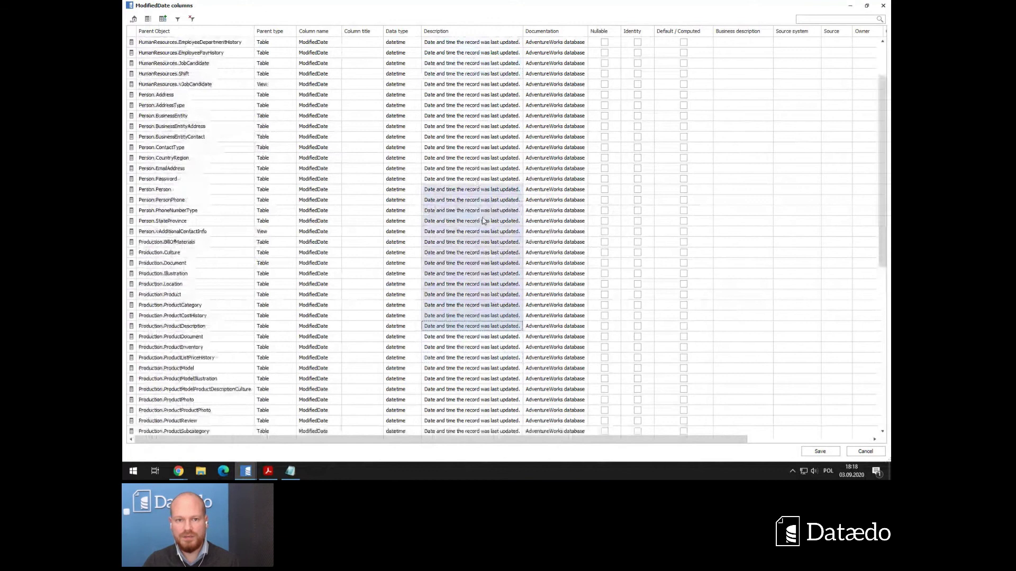
pyautogui.scroll(1, 482, 222)
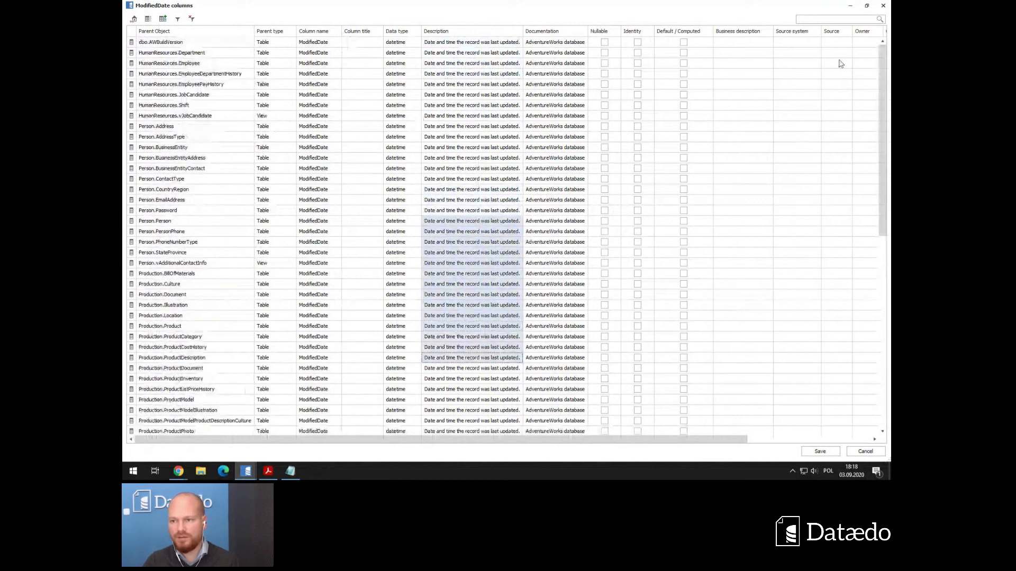
pyautogui.scroll(-3, 476, 259)
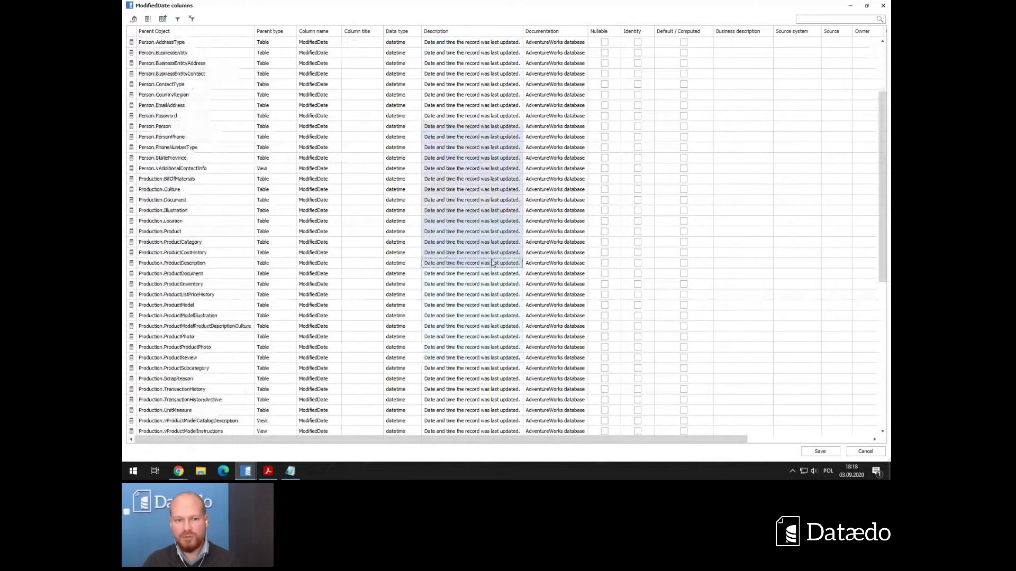
pyautogui.scroll(-9, 492, 263)
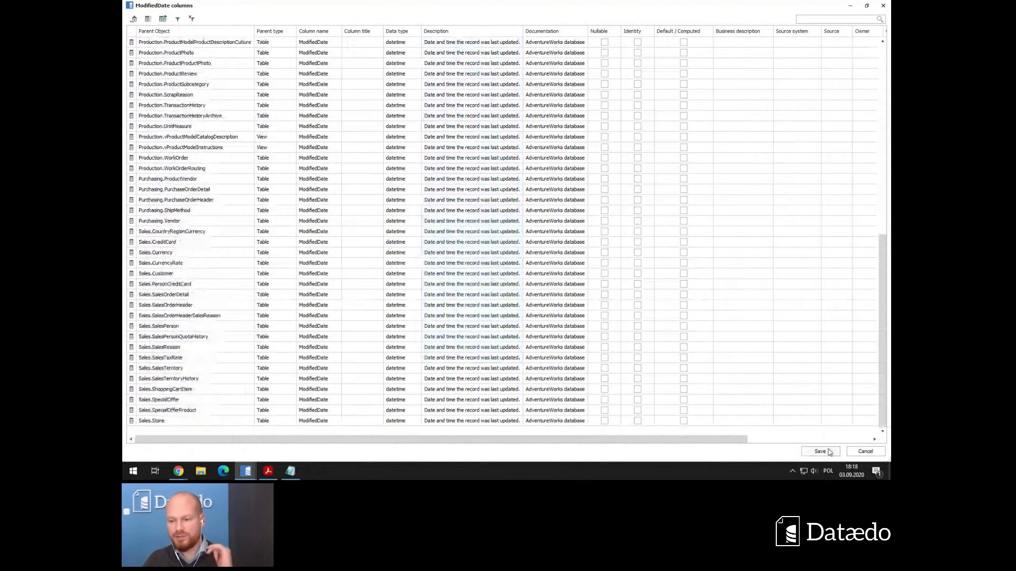
pyautogui.click(864, 454)
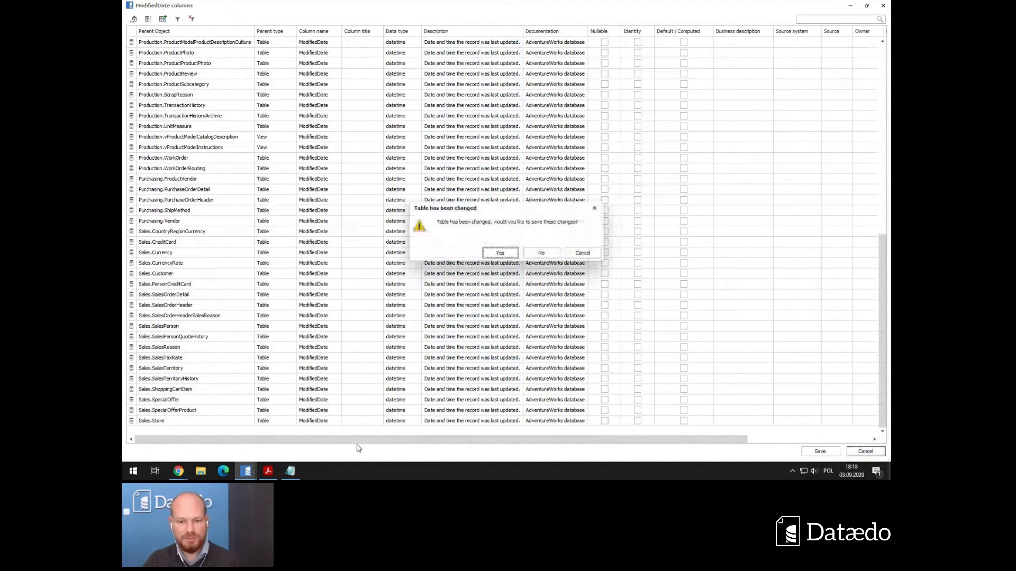
pyautogui.click(541, 253)
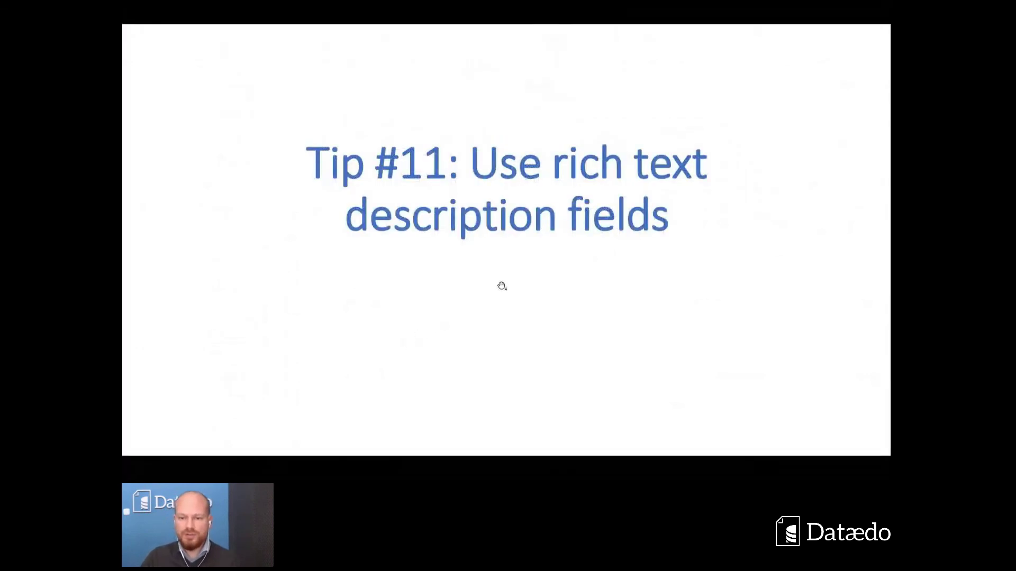
# Switch from the presentation back to Dataedo, show Person.Address's table description and open the Manufacturing module in the AdventureWorks database.
pyautogui.hotkey('alt', 'Tab')
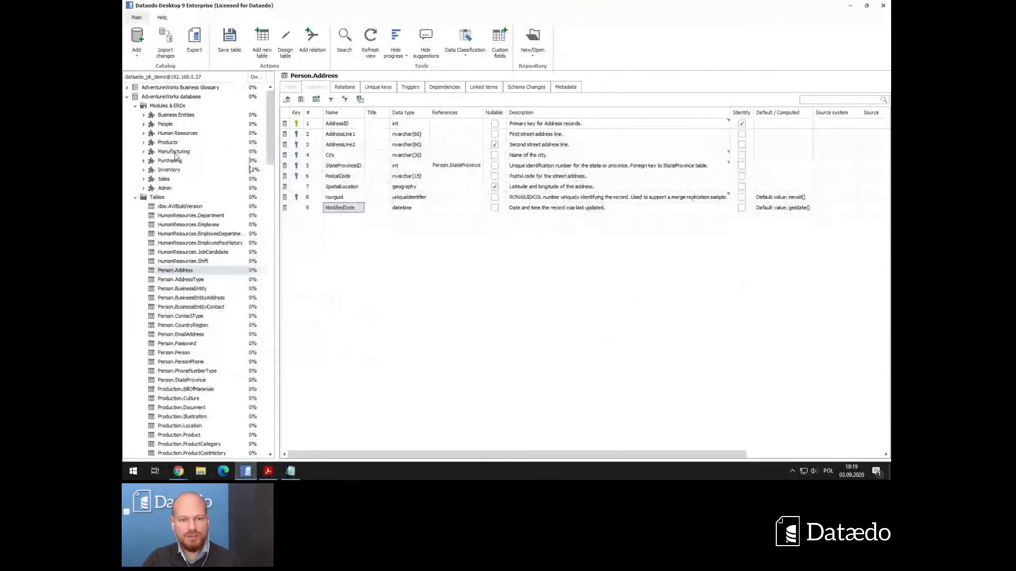
pyautogui.click(290, 86)
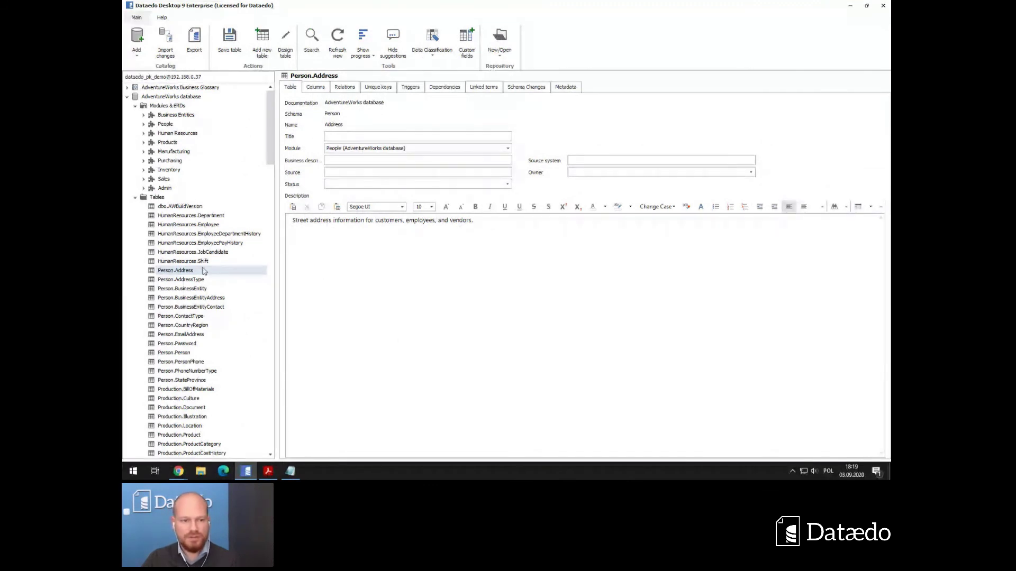
pyautogui.click(176, 155)
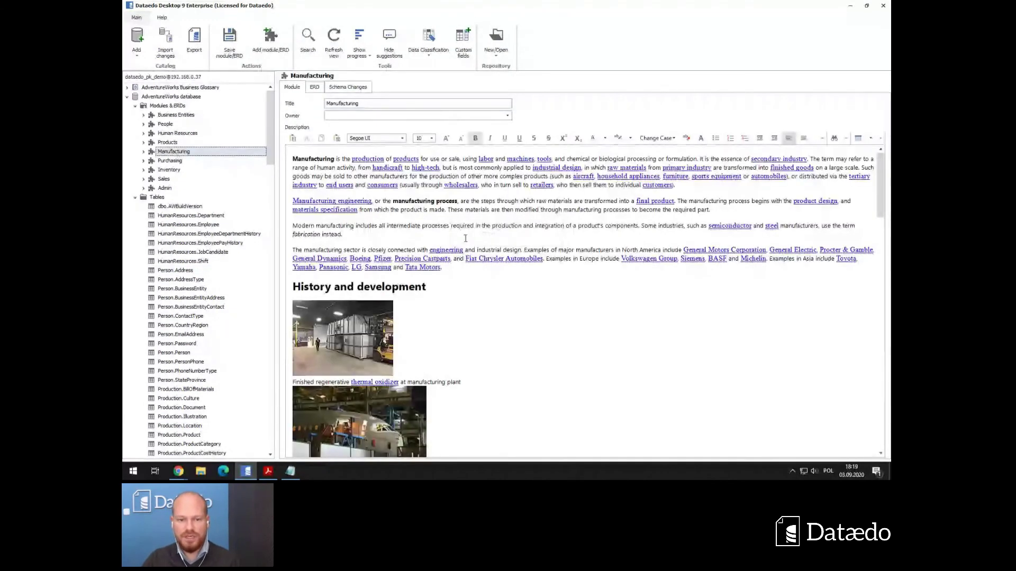
# Examine the images, links, lists and country table in the Manufacturing module's rich text description, and switch to the presentation.
pyautogui.scroll(-3, 505, 308)
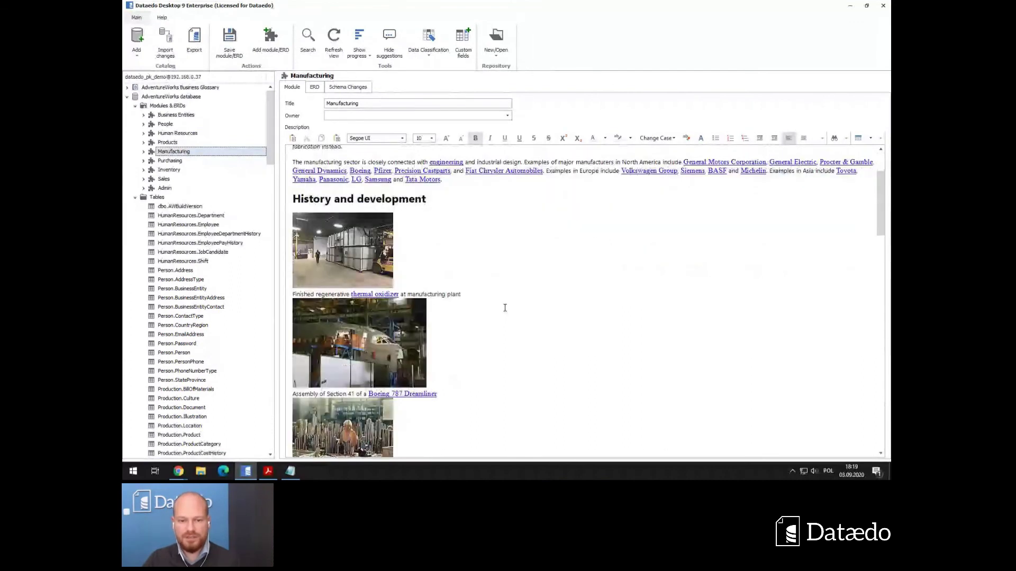
pyautogui.scroll(-1, 505, 307)
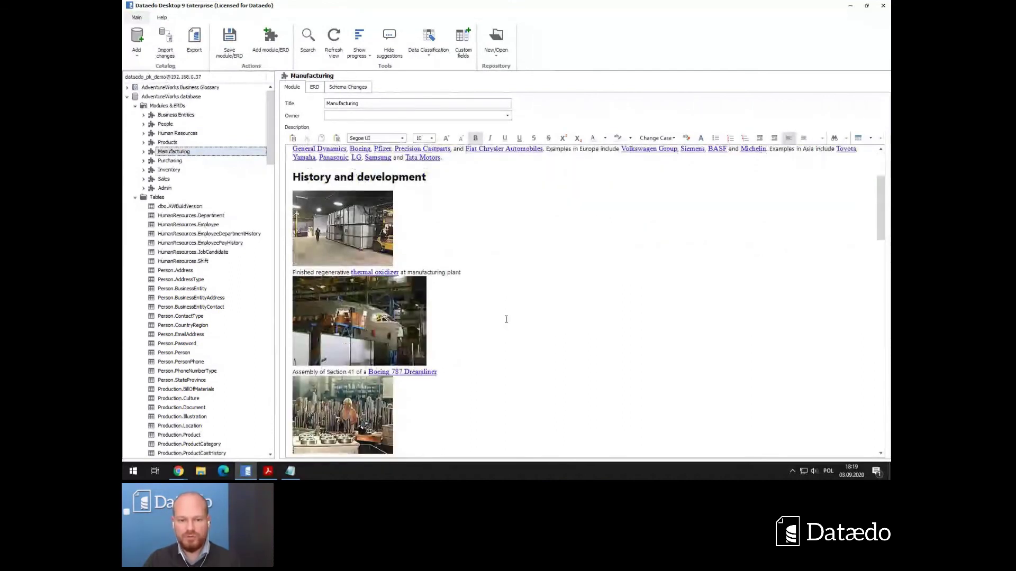
pyautogui.scroll(-2, 577, 304)
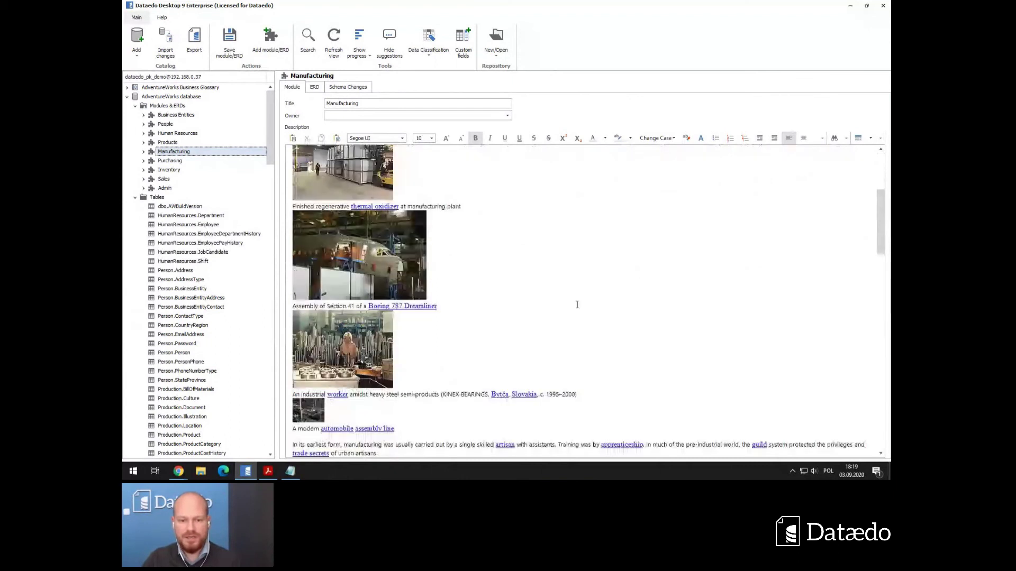
pyautogui.scroll(-3, 577, 305)
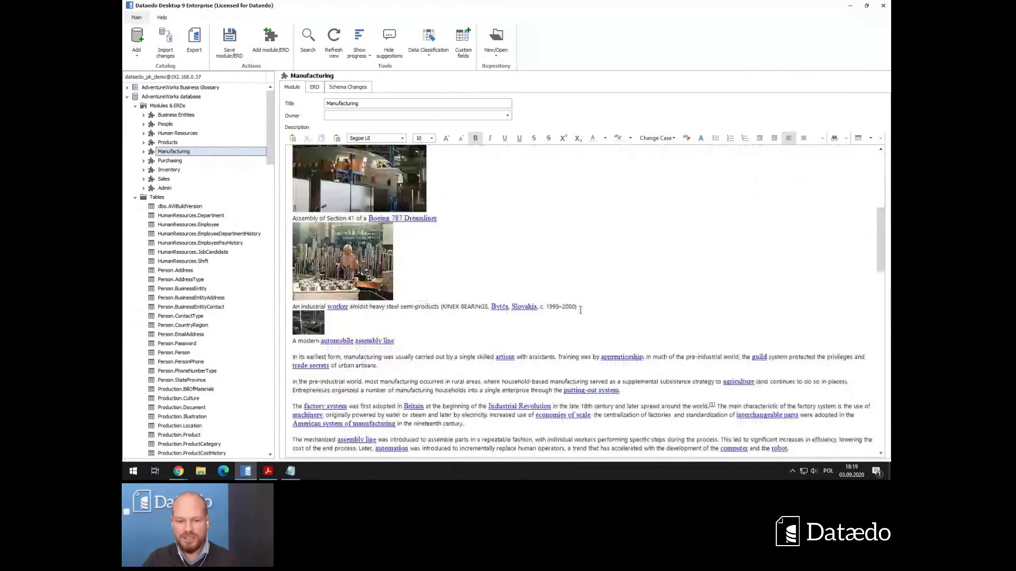
pyautogui.scroll(-8, 574, 305)
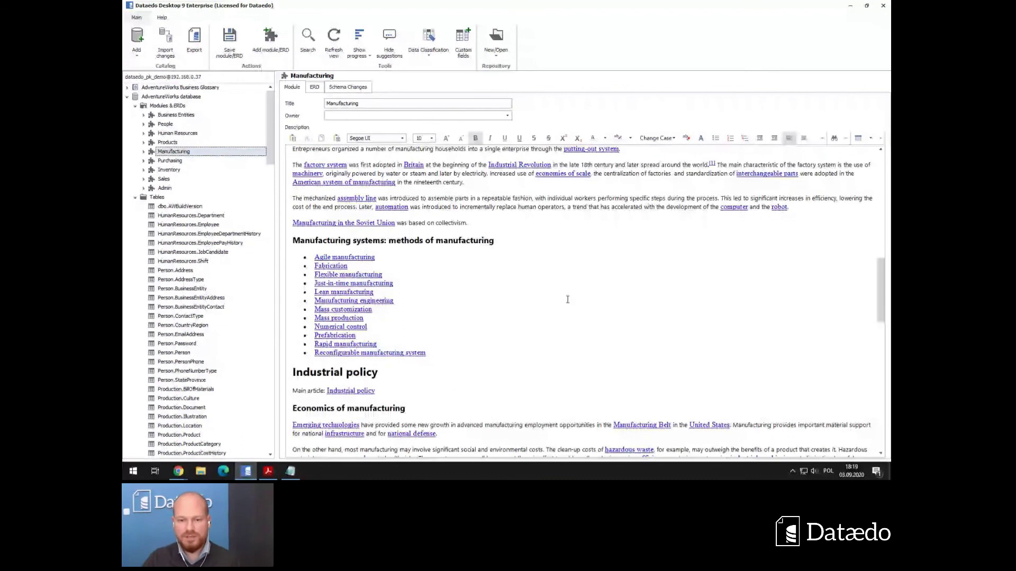
pyautogui.scroll(-10, 567, 300)
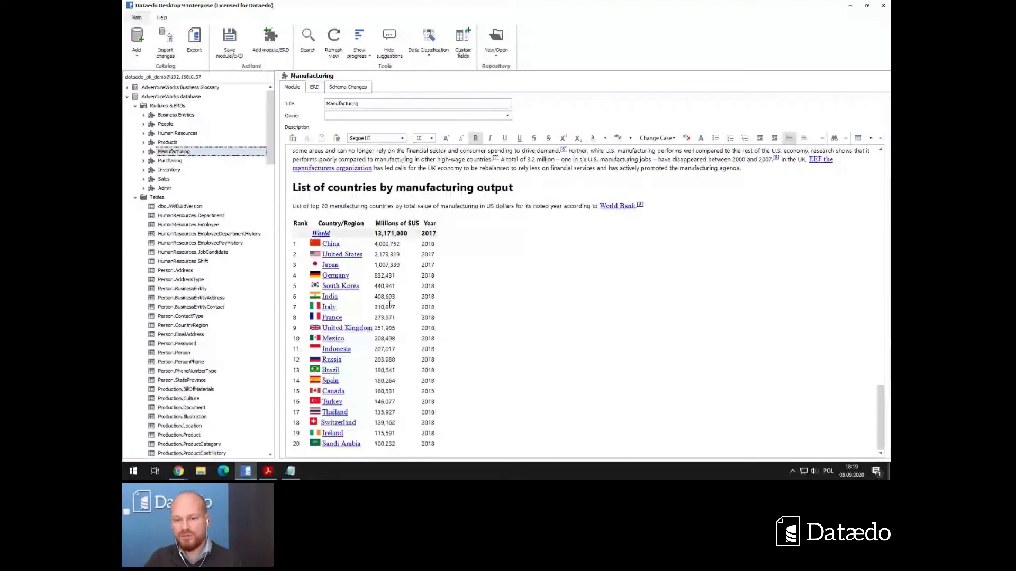
pyautogui.scroll(1, 517, 334)
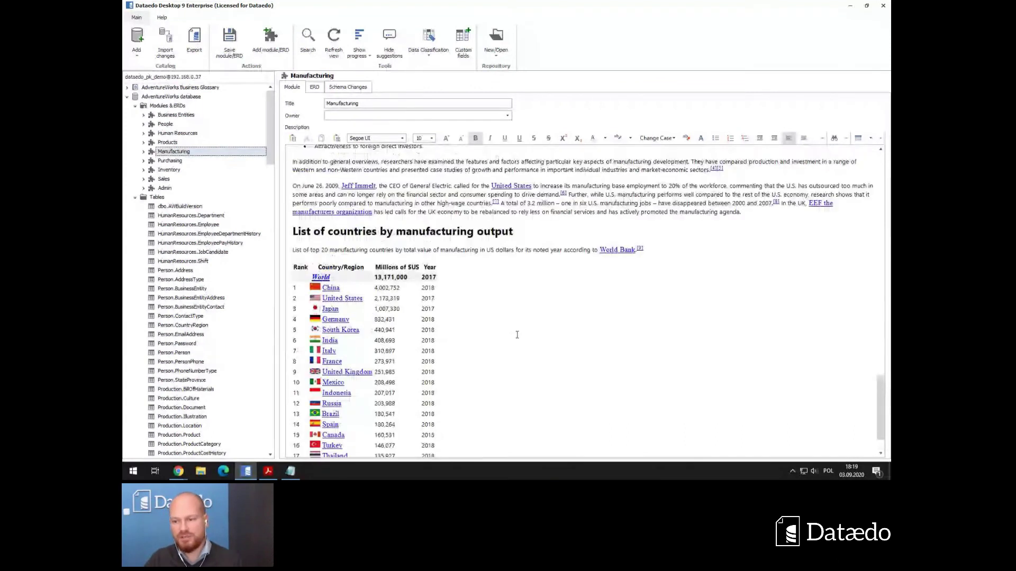
pyautogui.scroll(4, 517, 334)
pyautogui.scroll(10, 511, 332)
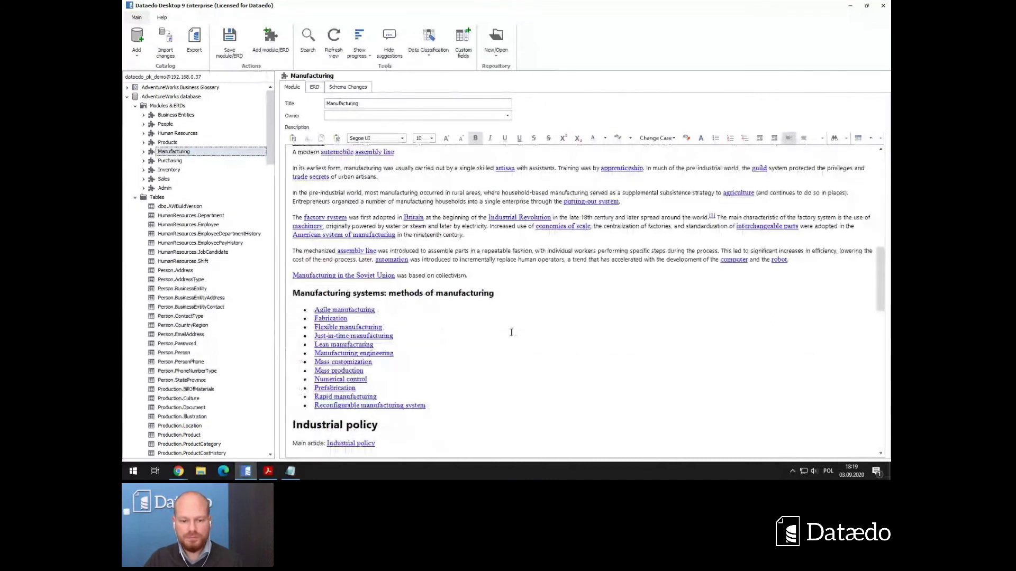
pyautogui.scroll(3, 511, 332)
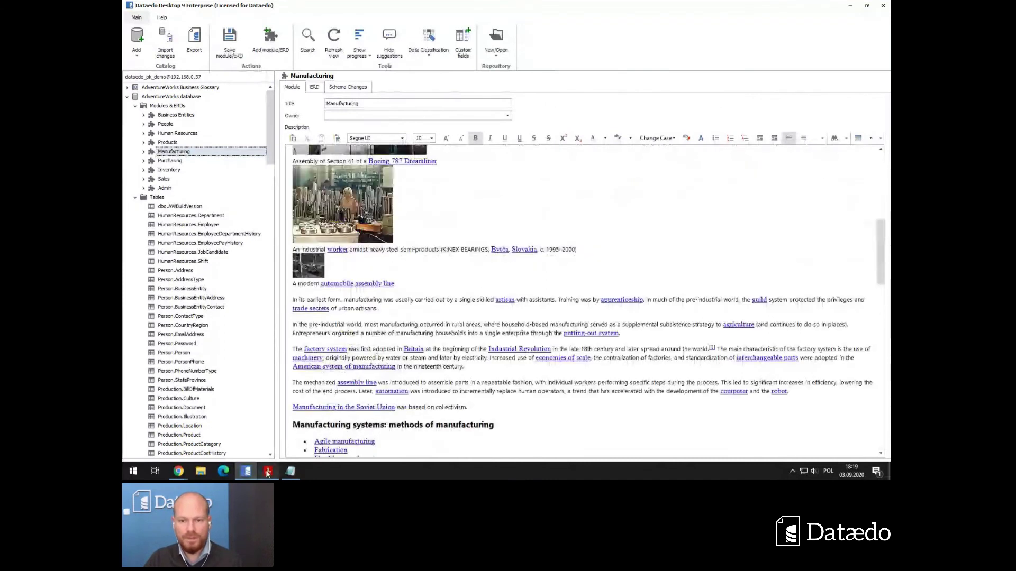
pyautogui.click(267, 471)
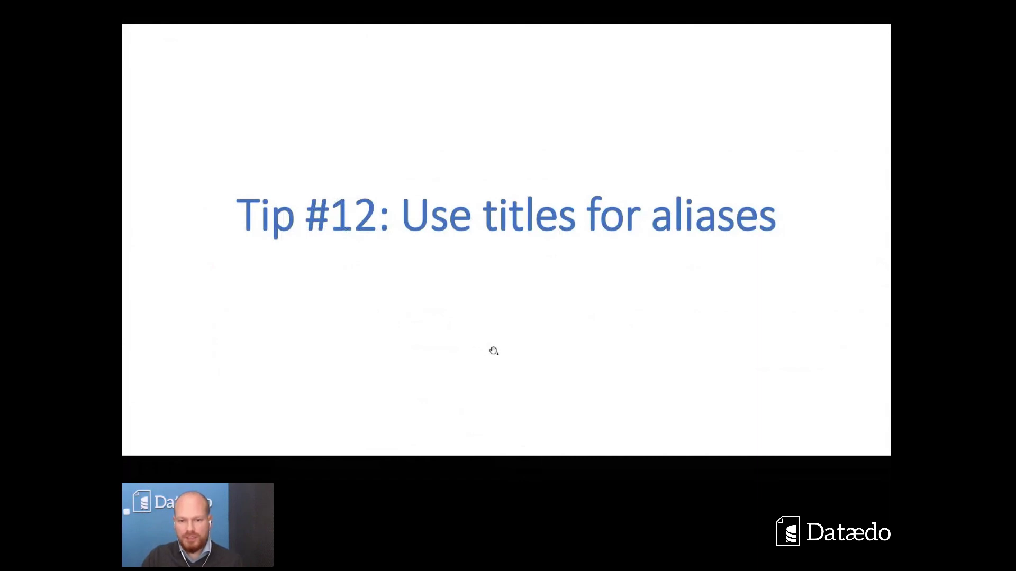
# Return to Dataedo from the presentation and show the columns of the customers table in DWH Financials.
pyautogui.hotkey('alt', 'Tab')
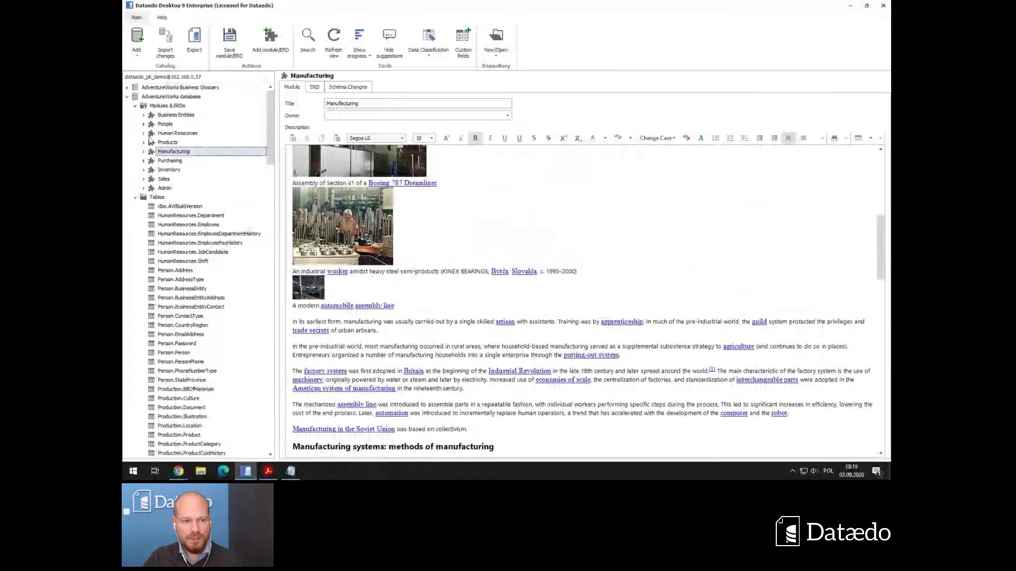
pyautogui.click(135, 105)
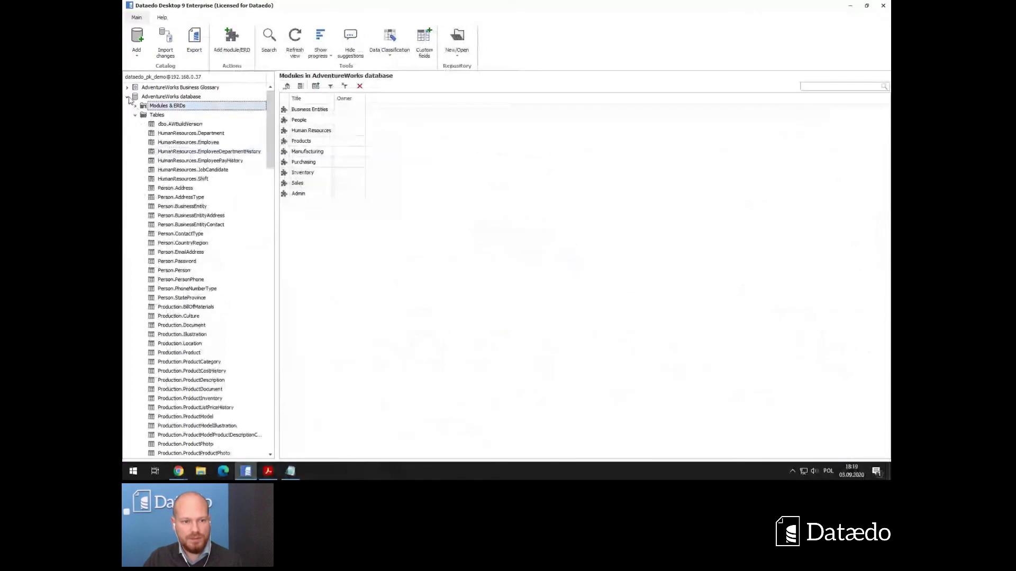
pyautogui.click(128, 98)
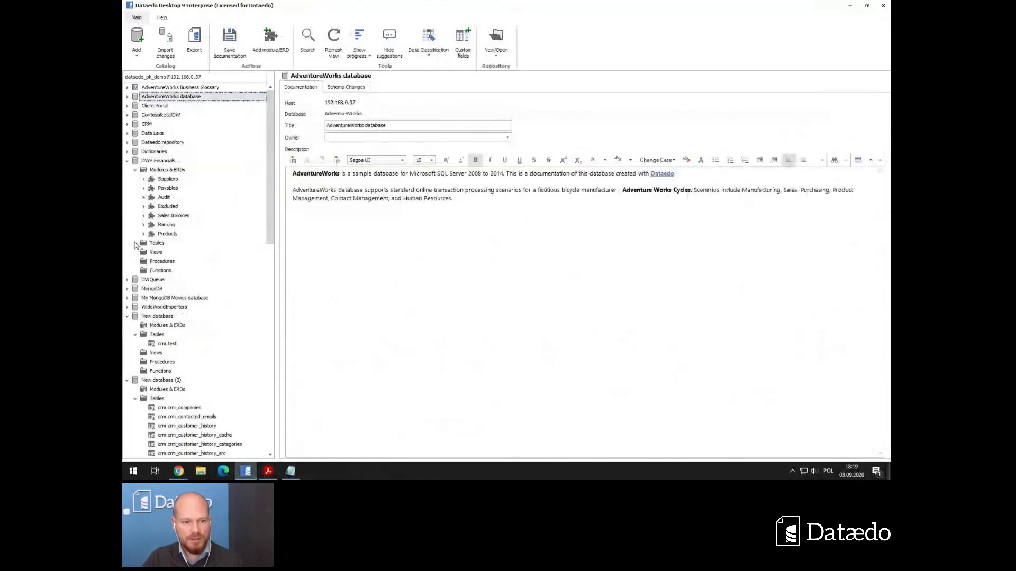
pyautogui.click(135, 243)
pyautogui.click(168, 252)
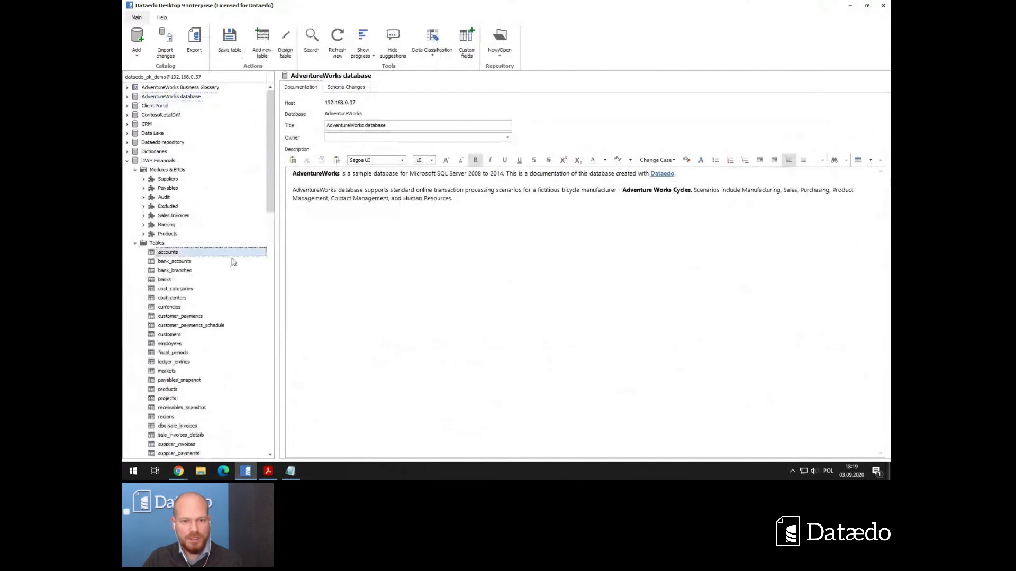
pyautogui.click(316, 87)
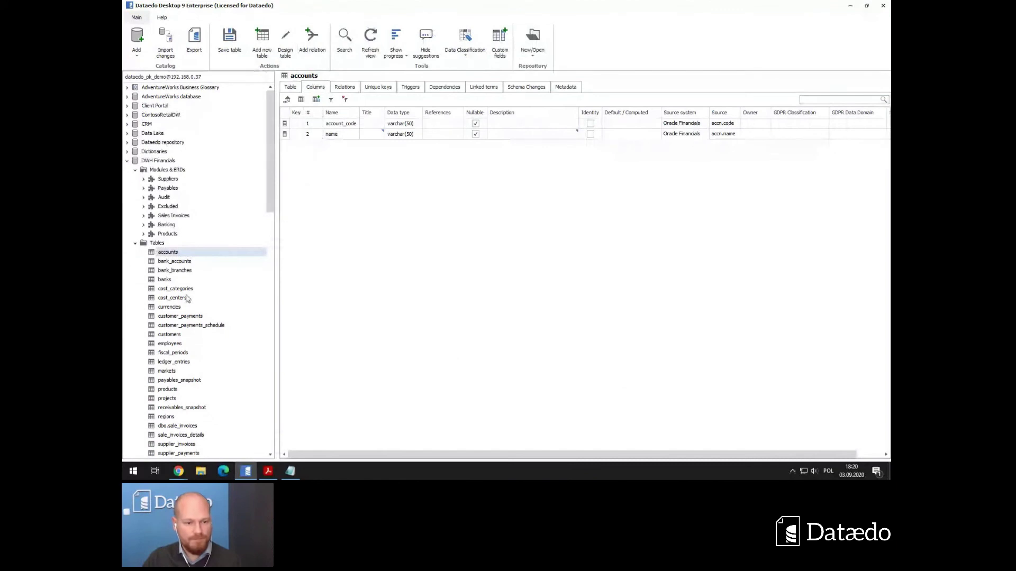
pyautogui.click(170, 335)
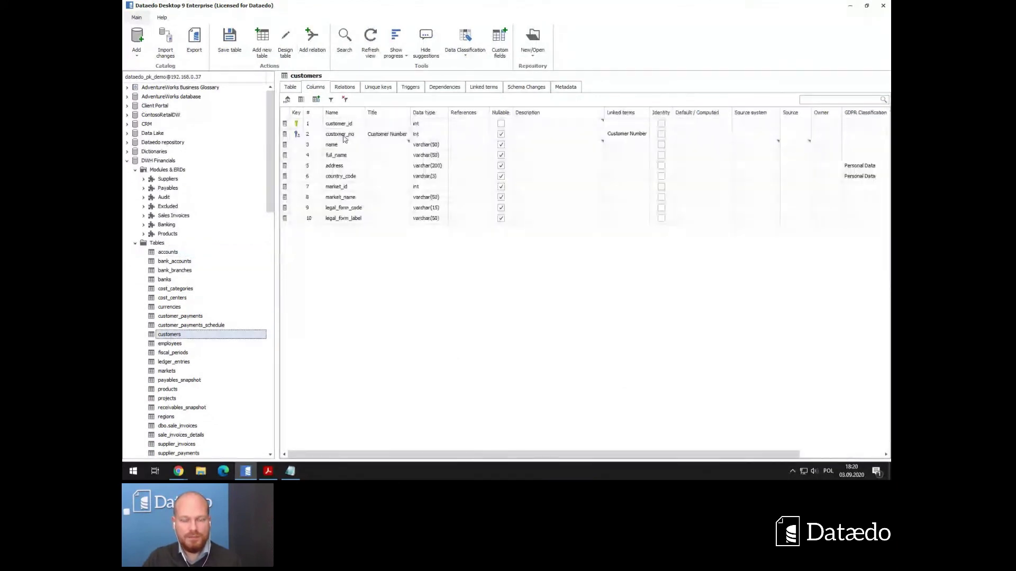
# Go to the Customer Number term linked to customer_no and on to its linked Sales.Customer.AccountNumber column, slightly widening the Name column.
pyautogui.rightClick(617, 135)
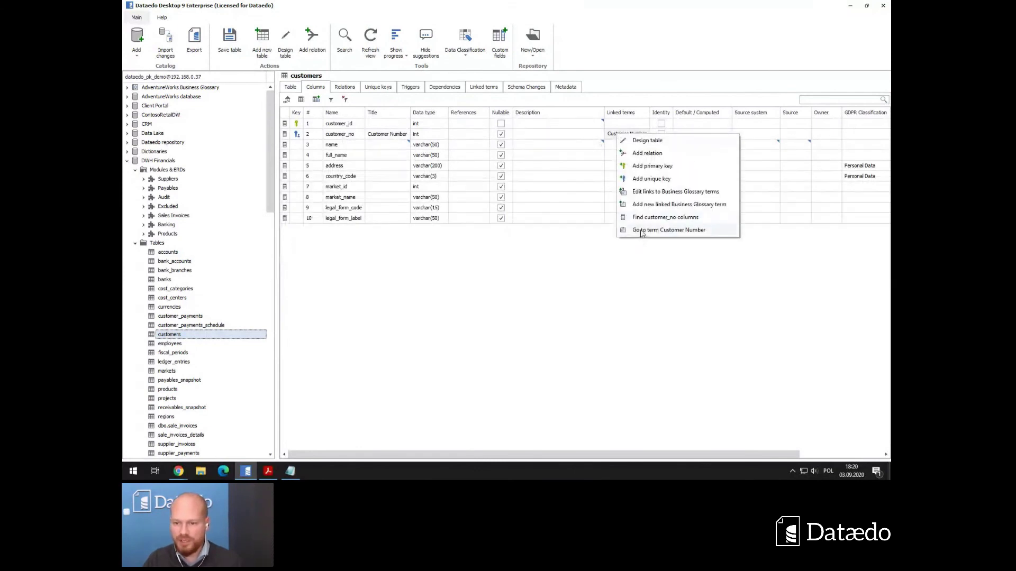
pyautogui.click(652, 235)
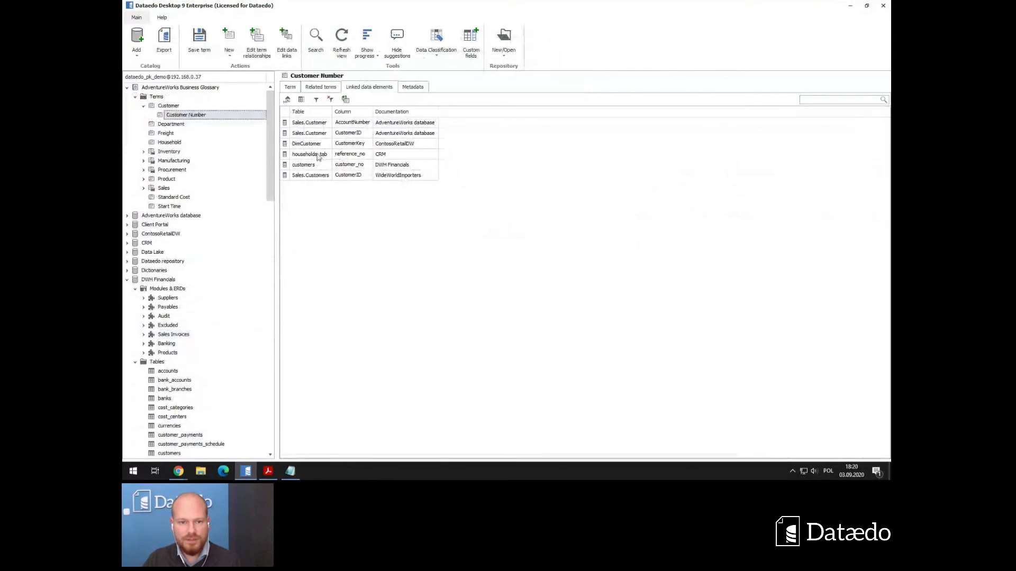
pyautogui.rightClick(313, 126)
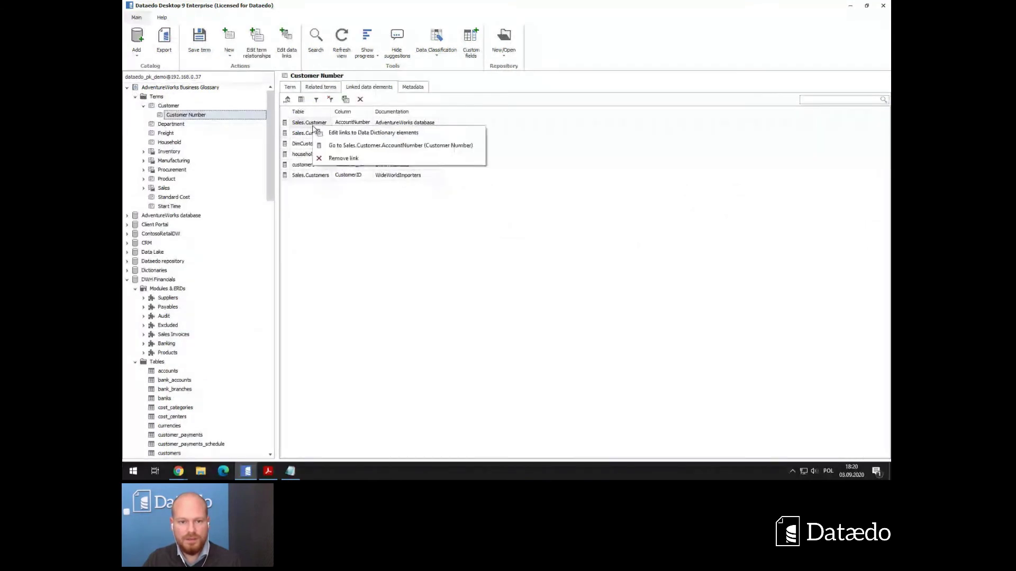
pyautogui.click(343, 146)
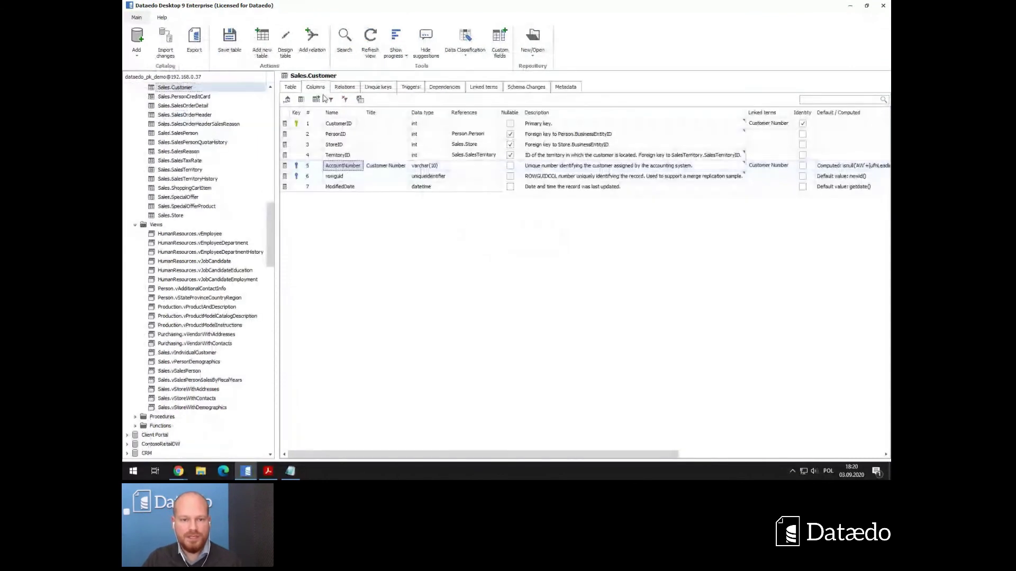
pyautogui.moveTo(362, 115); pyautogui.dragTo(368, 115)
pyautogui.moveTo(355, 173)
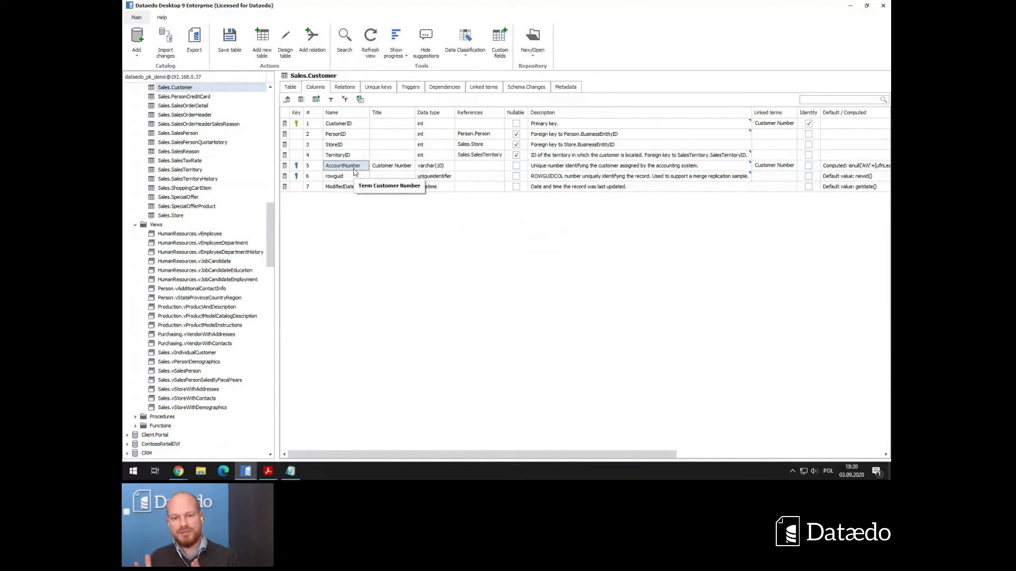
# Examine the AccountNumber column's name and Customer Number title in Sales.Customer, and switch to the presentation's Tip #13 slide.
pyautogui.click(389, 168)
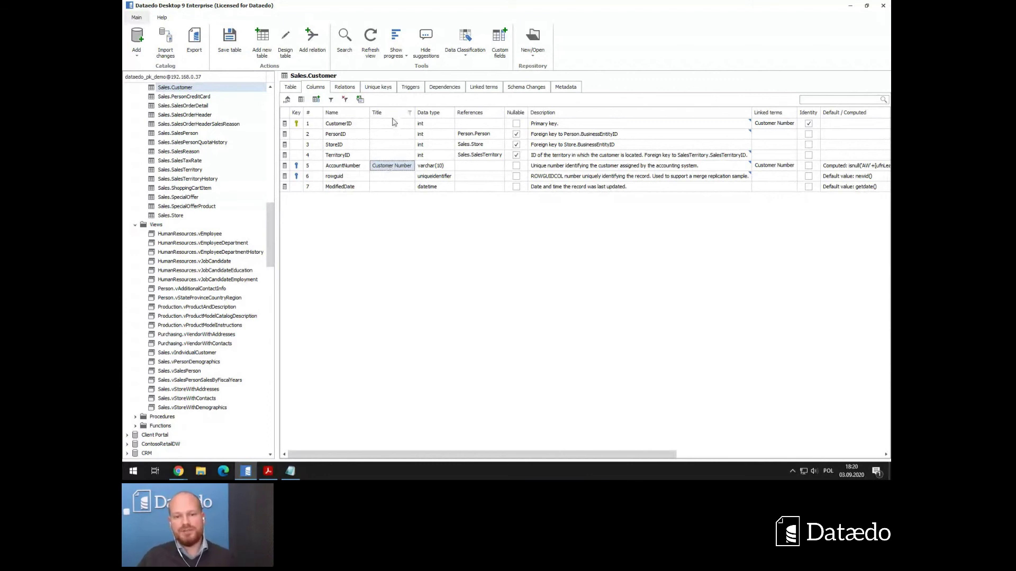
pyautogui.click(360, 167)
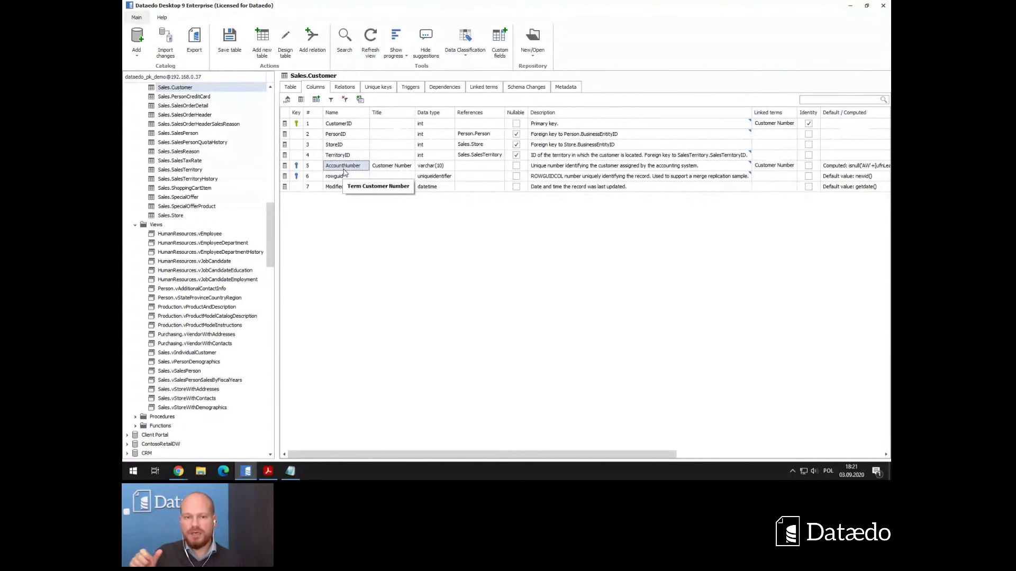
pyautogui.click(377, 170)
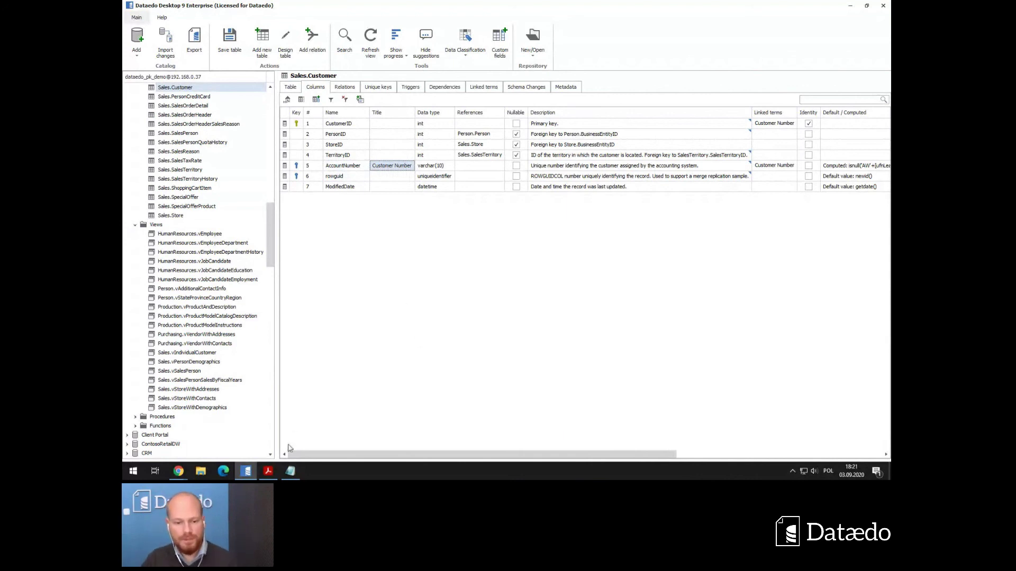
pyautogui.click(268, 471)
pyautogui.click(391, 317)
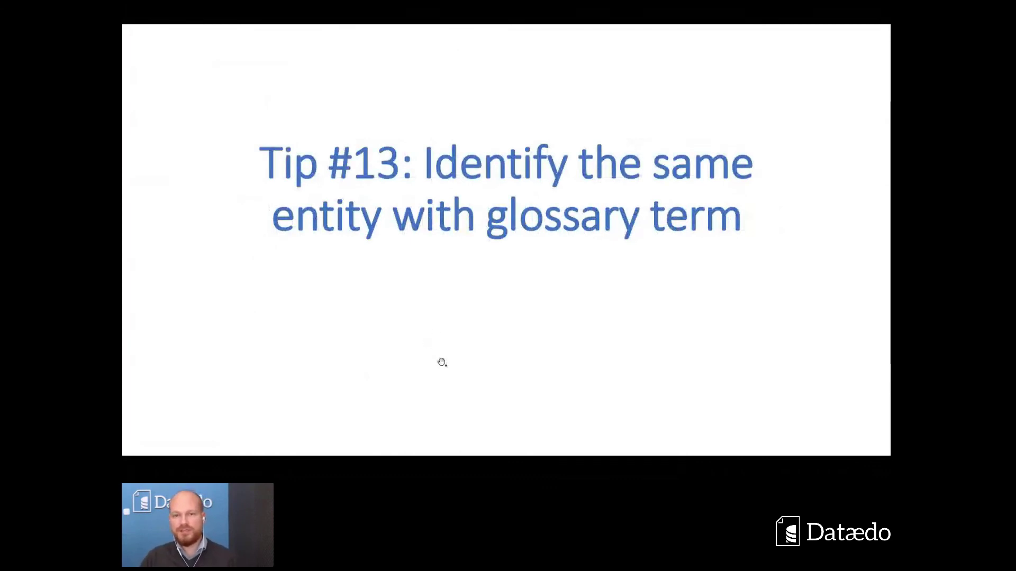
# Return to Dataedo, check AccountNumber's linked term and show the data elements linked to the Customer Number glossary term.
pyautogui.hotkey('alt', 'Tab')
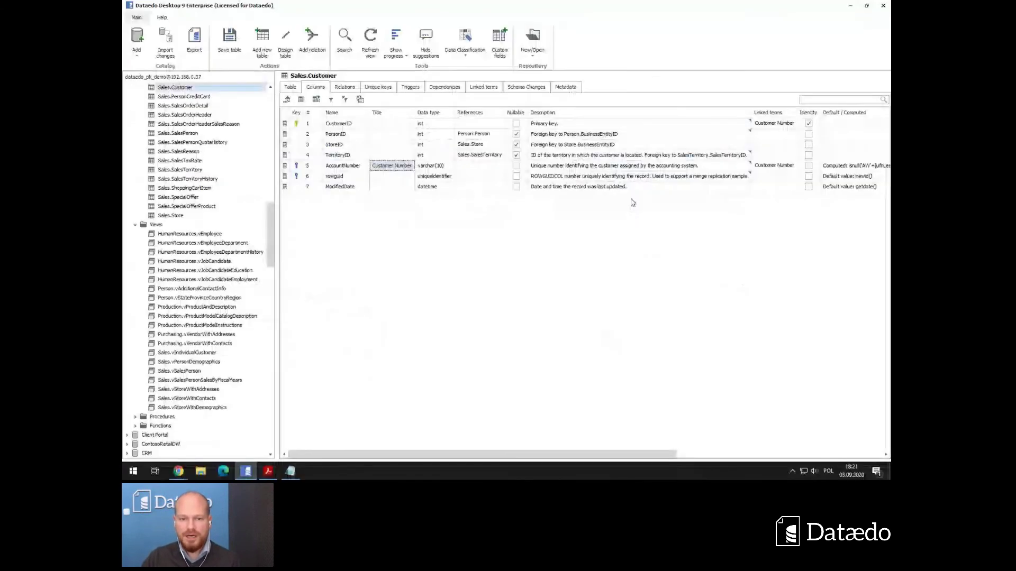
pyautogui.click(342, 169)
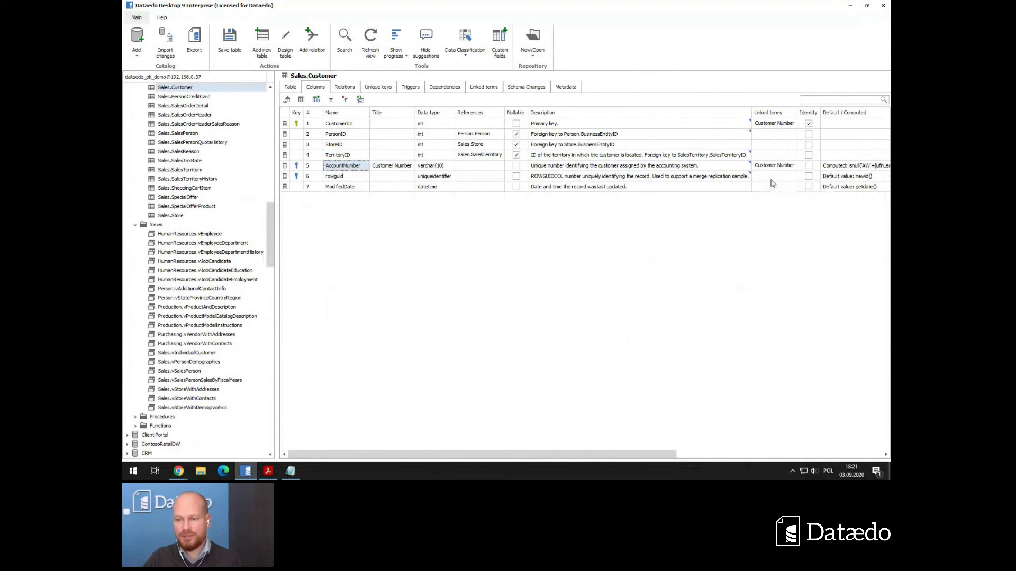
pyautogui.scroll(20, 265, 188)
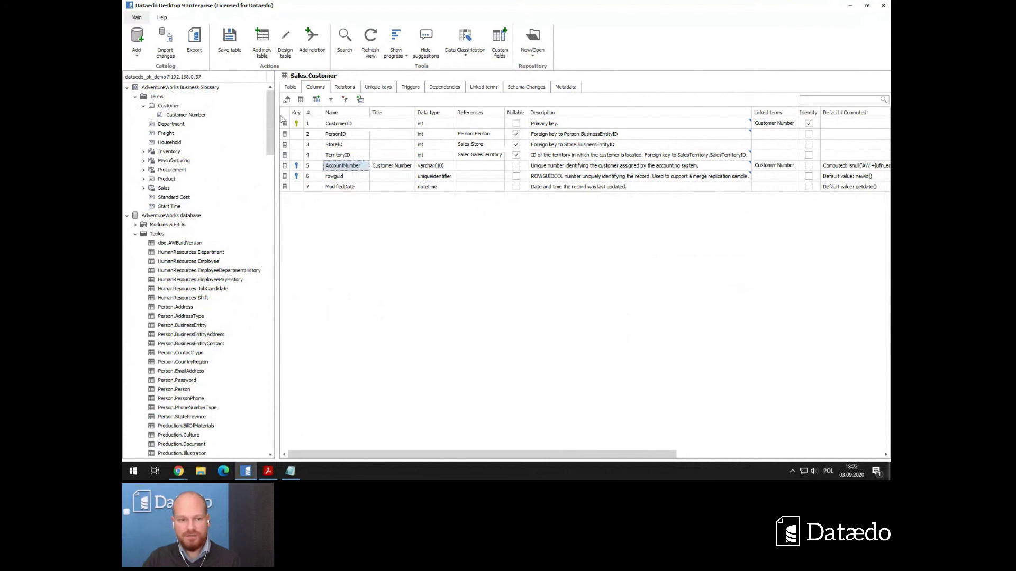
pyautogui.moveTo(178, 119)
pyautogui.mouseDown()
pyautogui.moveTo(339, 148)
pyautogui.moveTo(169, 123)
pyautogui.mouseUp()
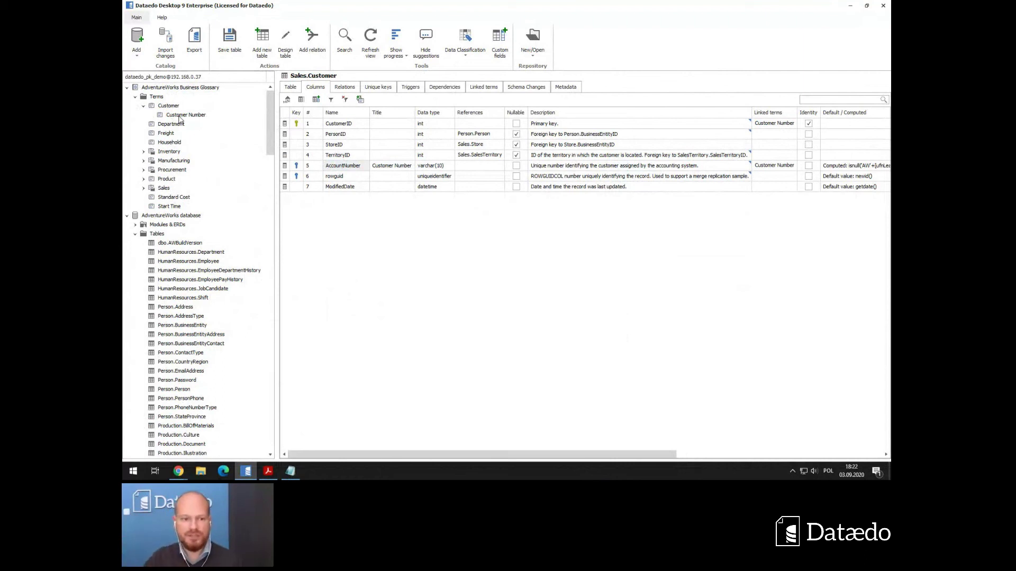
pyautogui.click(183, 116)
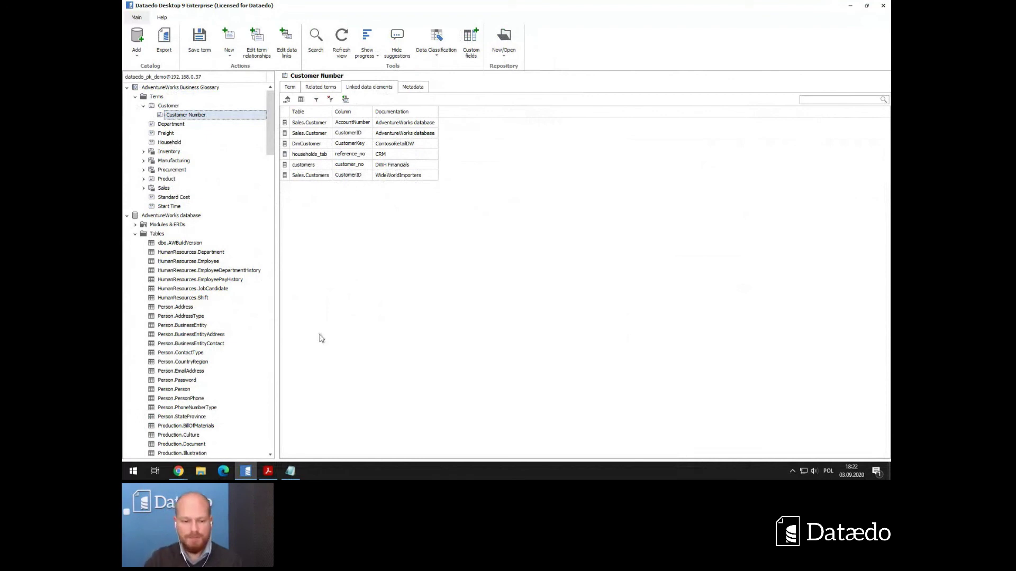
# Advance the presentation to the Tip #14 slide on reordering columns and switch back to Dataedo.
pyautogui.click(274, 472)
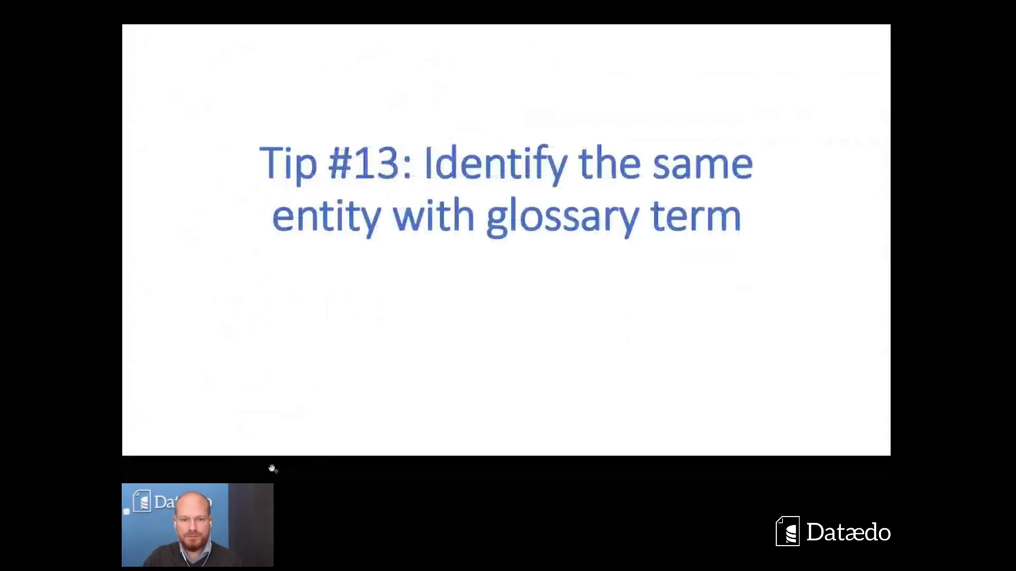
pyautogui.click(378, 322)
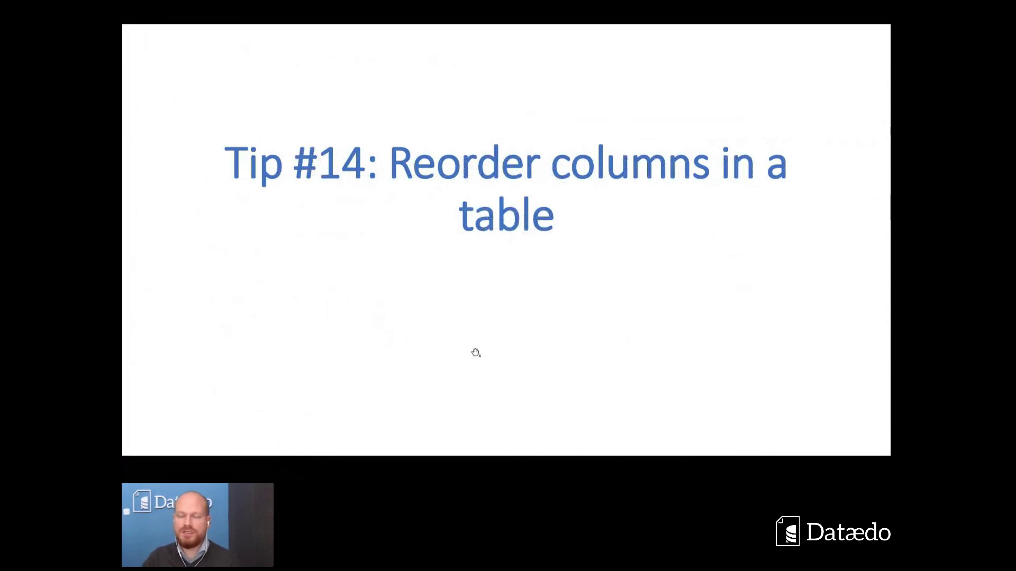
pyautogui.hotkey('alt', 'Tab')
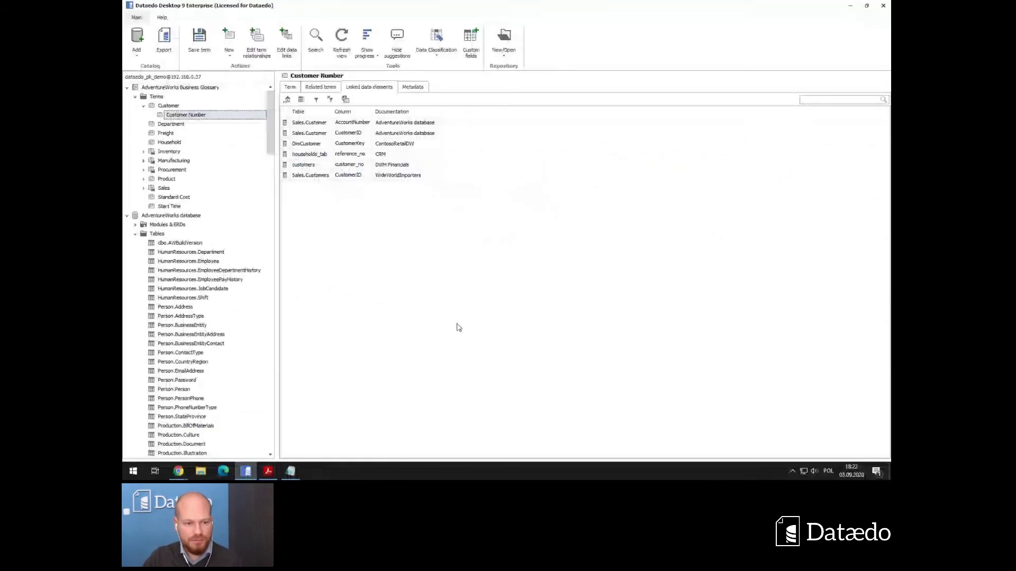
# Collapse the AdventureWorks database, expand the Dataedo repository documentation and open its columns table.
pyautogui.scroll(-1, 220, 288)
pyautogui.scroll(-1, 220, 289)
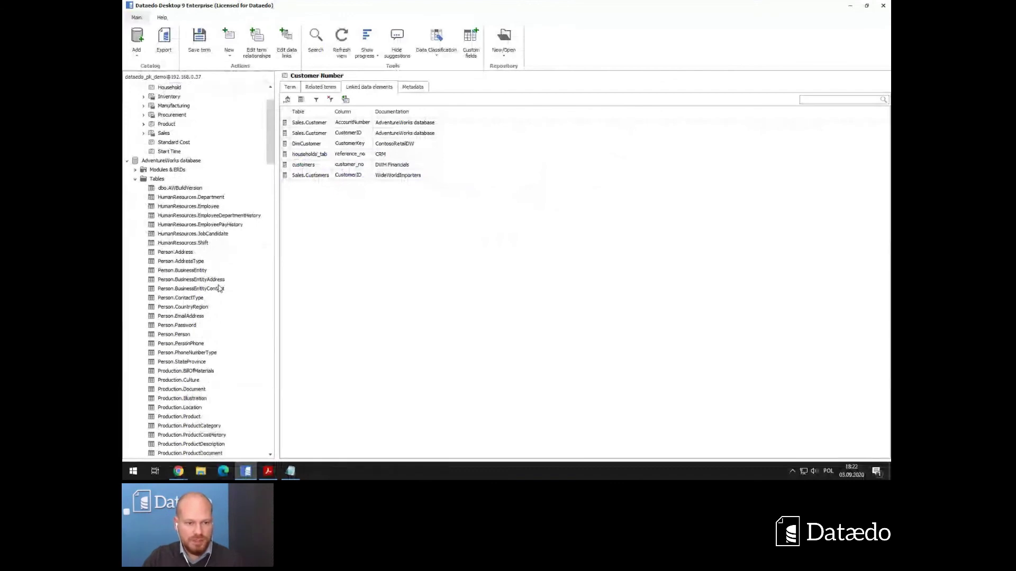
pyautogui.scroll(3, 129, 219)
pyautogui.click(127, 216)
pyautogui.click(127, 263)
pyautogui.scroll(-1, 157, 272)
pyautogui.scroll(-4, 158, 272)
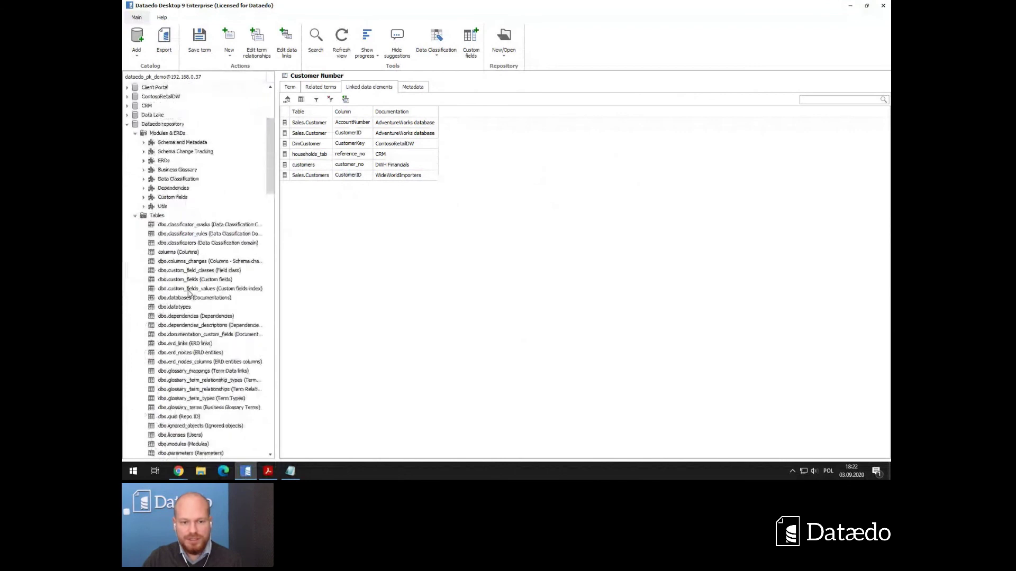
pyautogui.click(186, 254)
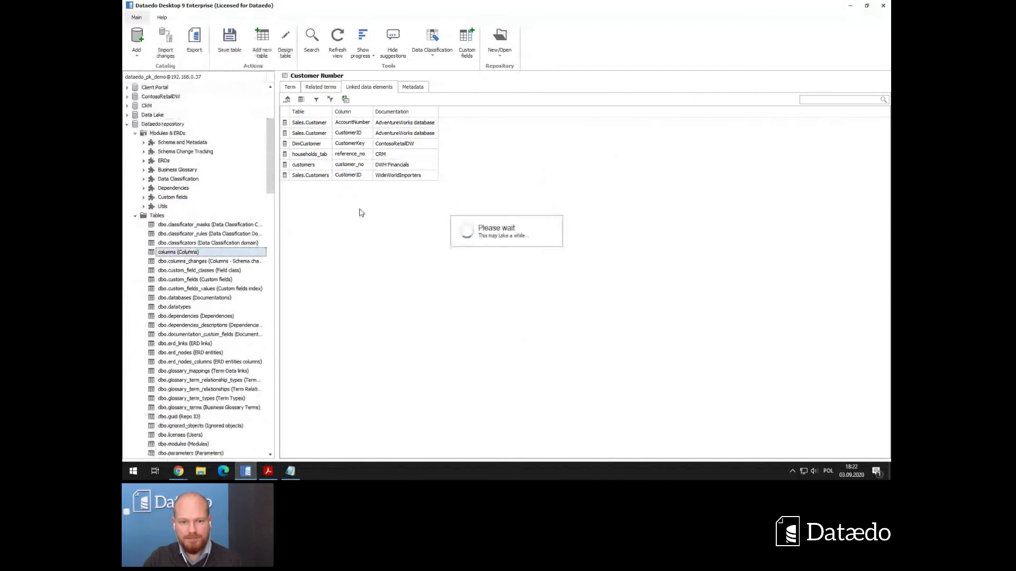
# Look through the column list of the columns table and open the dbo.glossary_terms table in the Dataedo repository.
pyautogui.scroll(-7, 367, 212)
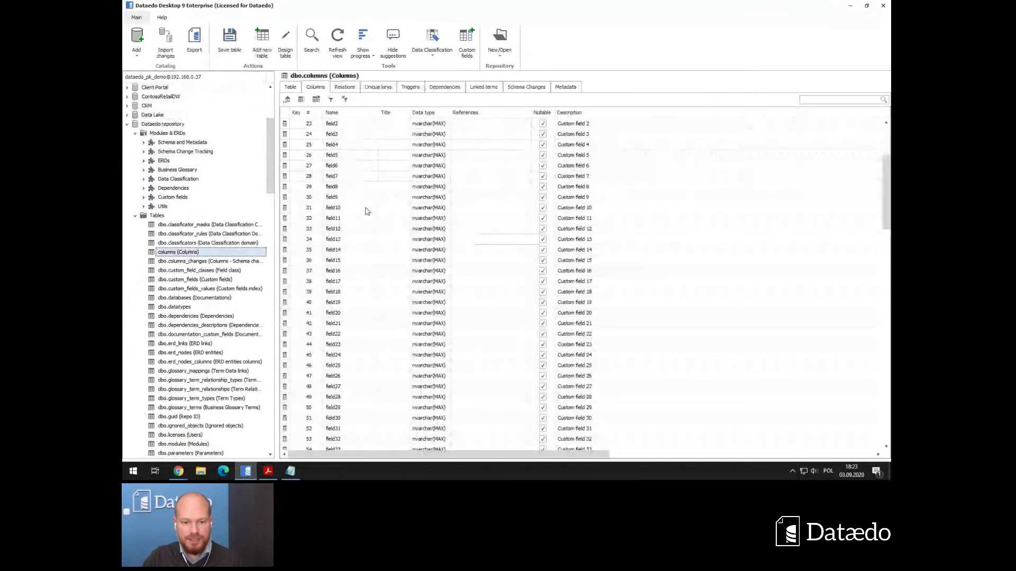
pyautogui.scroll(-20, 367, 212)
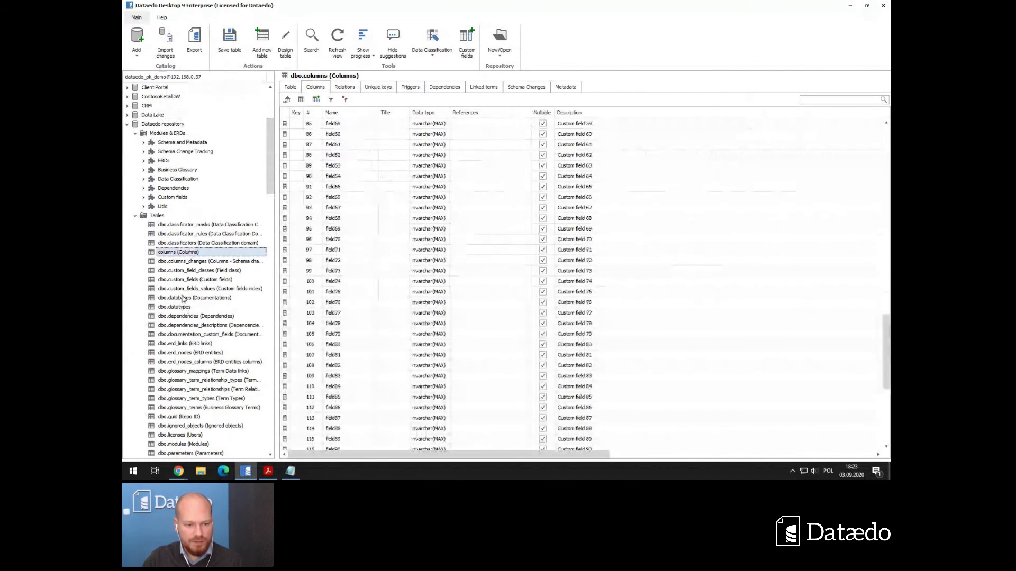
pyautogui.scroll(-2, 189, 372)
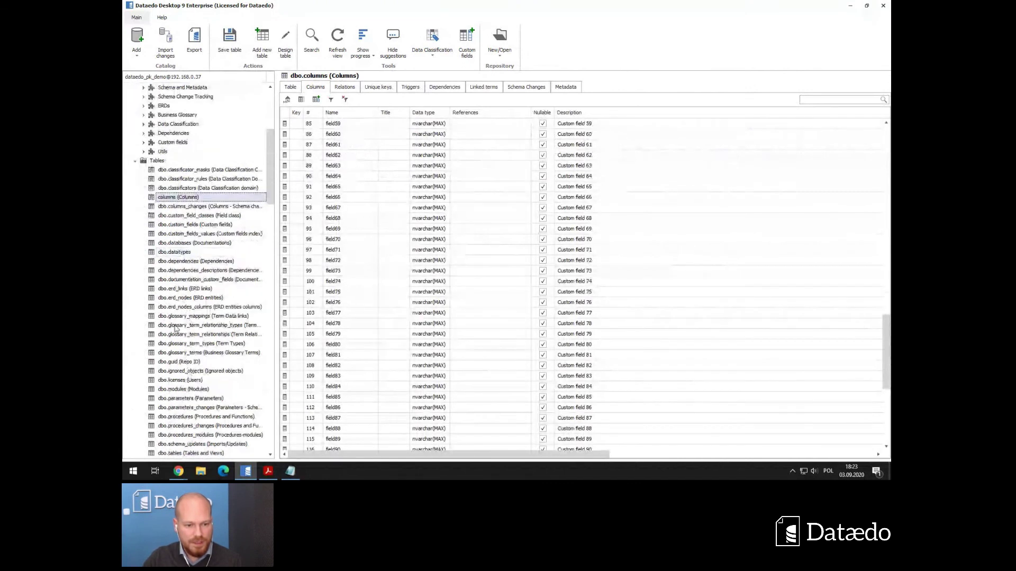
pyautogui.click(175, 344)
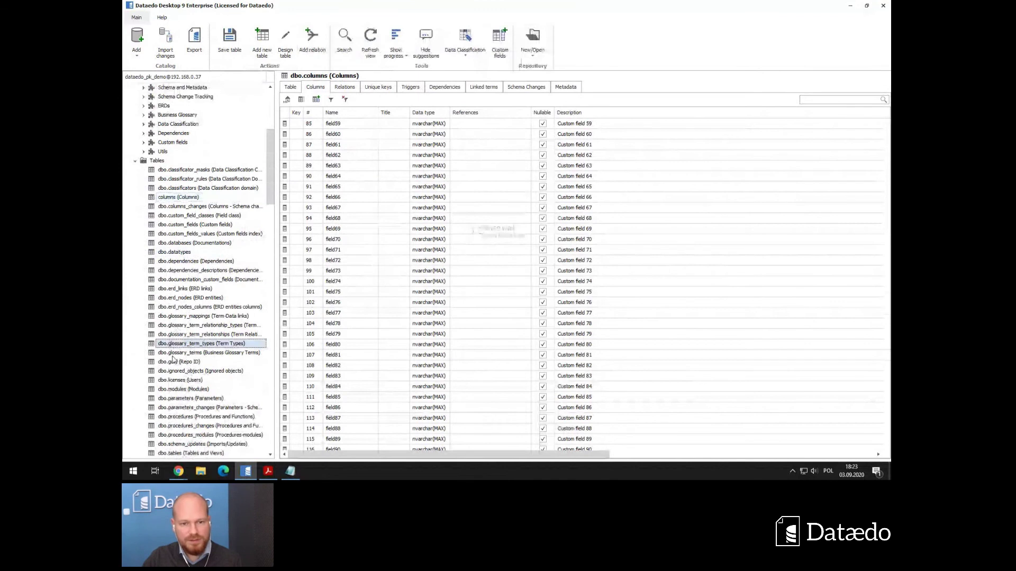
pyautogui.click(186, 353)
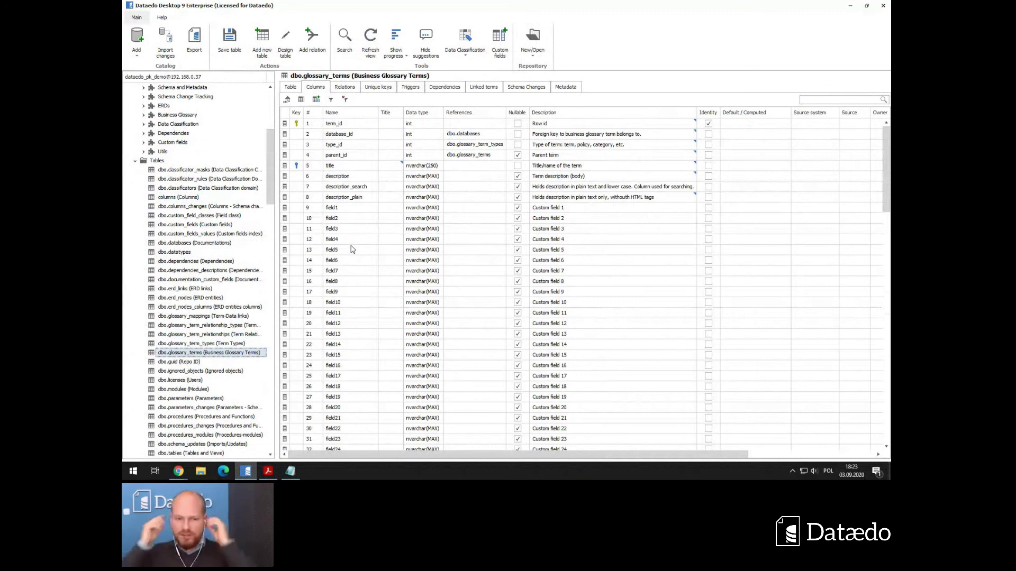
# Examine how the custom field columns are ordered around creation_date to source_id in the dbo.glossary_terms column list.
pyautogui.click(354, 218)
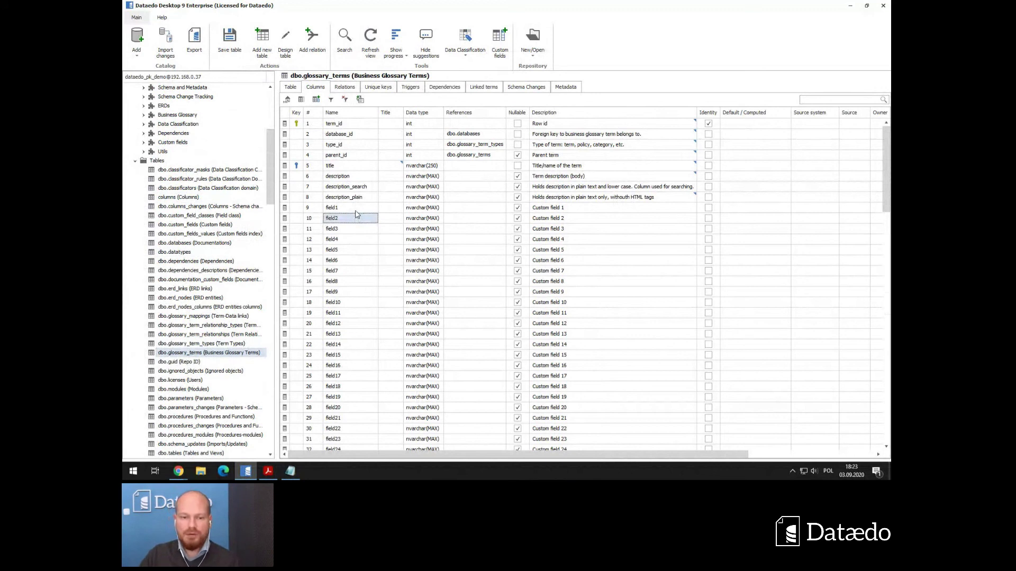
pyautogui.click(358, 210)
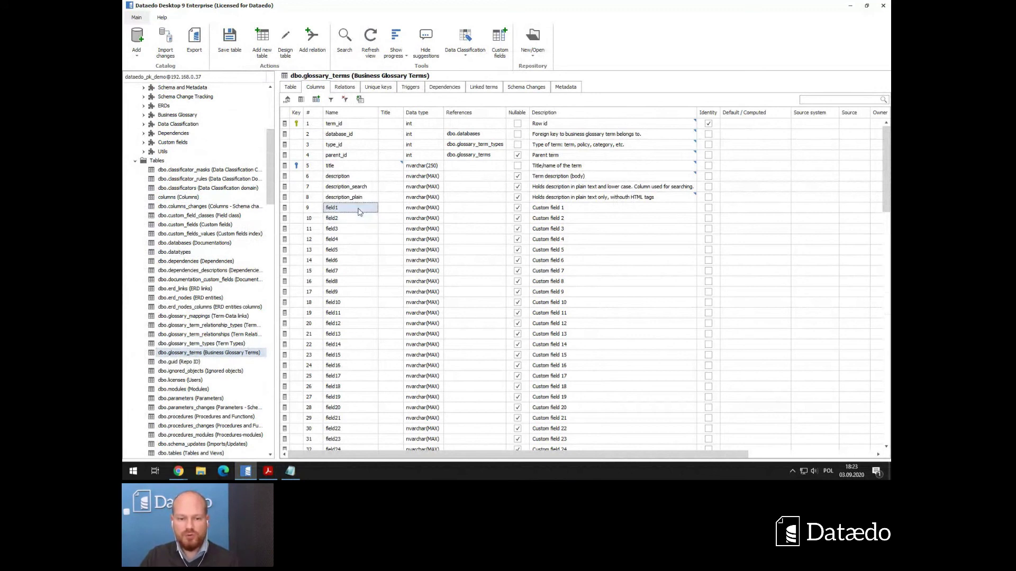
pyautogui.scroll(-2, 361, 219)
pyautogui.scroll(-4, 362, 222)
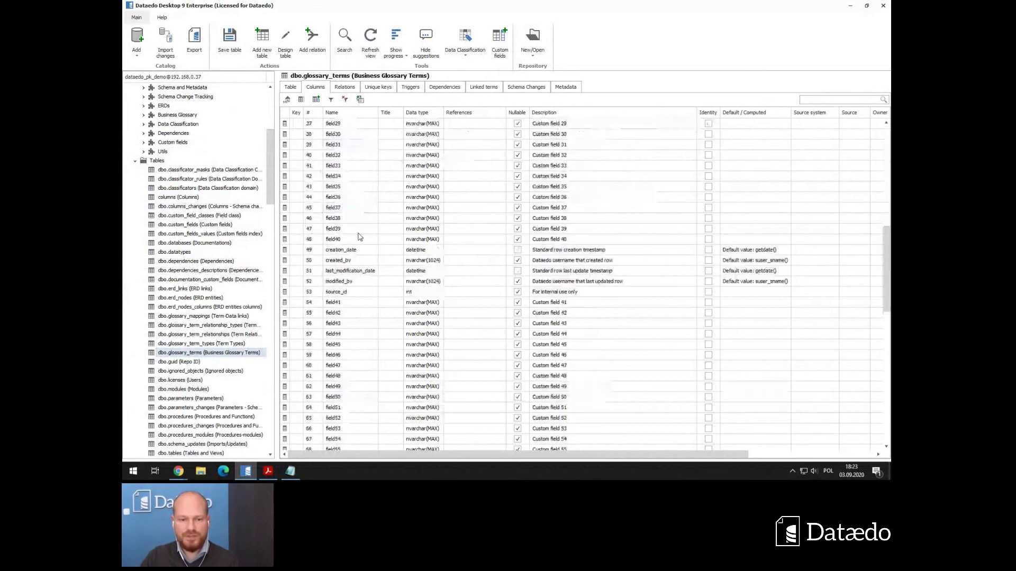
pyautogui.scroll(4, 371, 260)
pyautogui.scroll(2, 359, 217)
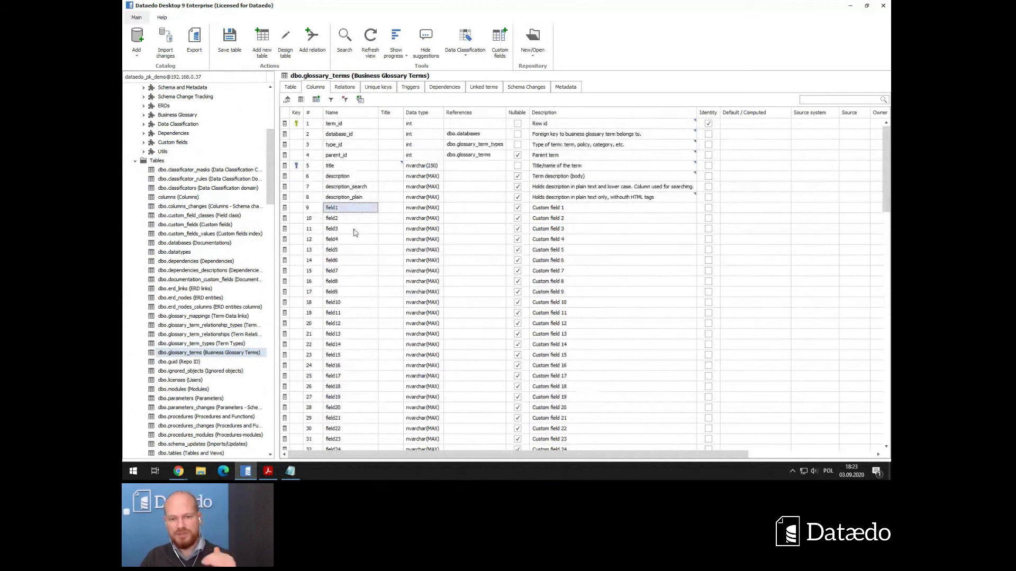
pyautogui.scroll(-1, 359, 244)
pyautogui.scroll(-4, 358, 245)
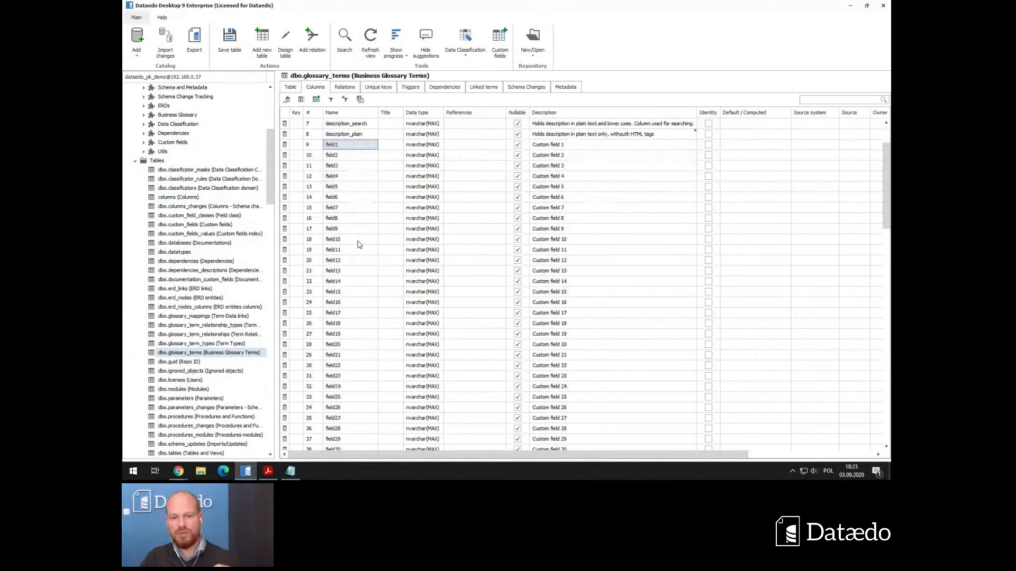
pyautogui.scroll(-3, 358, 244)
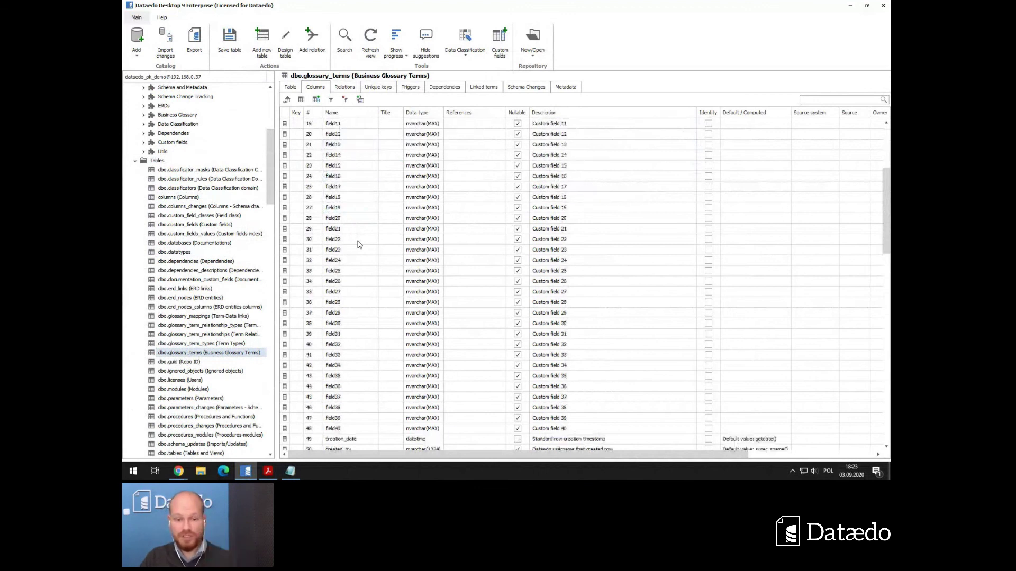
pyautogui.scroll(-3, 358, 244)
pyautogui.click(352, 271)
pyautogui.scroll(-1, 354, 283)
pyautogui.click(354, 253)
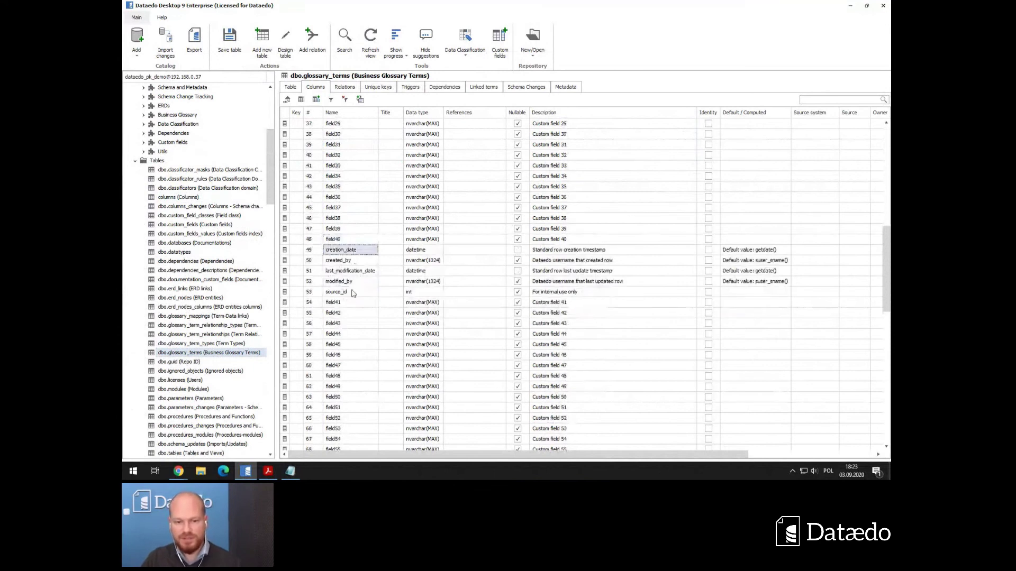
pyautogui.click(353, 292)
pyautogui.click(355, 303)
pyautogui.scroll(-15, 355, 316)
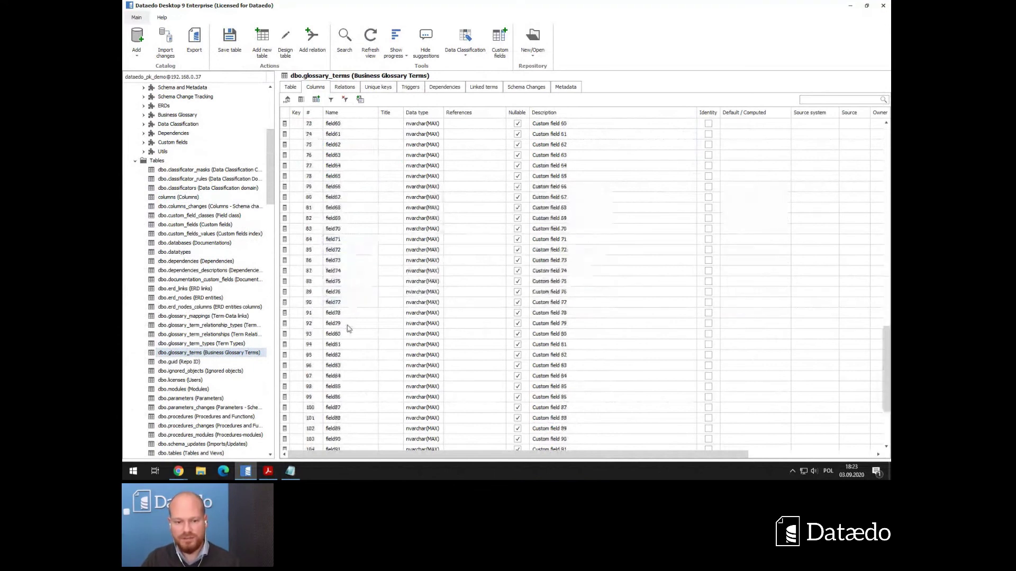
pyautogui.scroll(20, 350, 424)
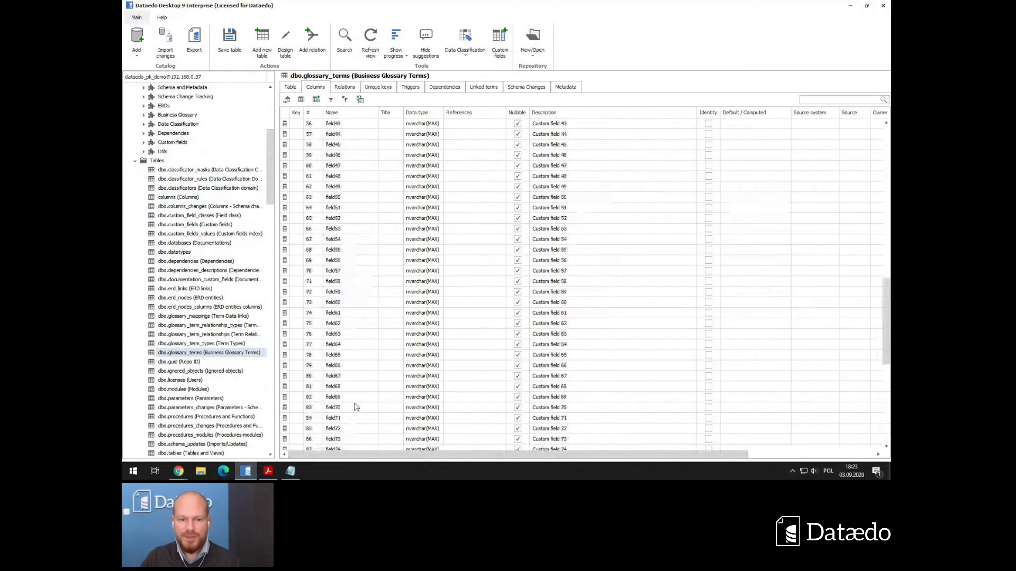
pyautogui.scroll(5, 367, 390)
# Open dbo.glossary_terms in a maximized table designer and move columns field1 to field40 to the end of the column order.
pyautogui.rightClick(348, 181)
pyautogui.click(380, 190)
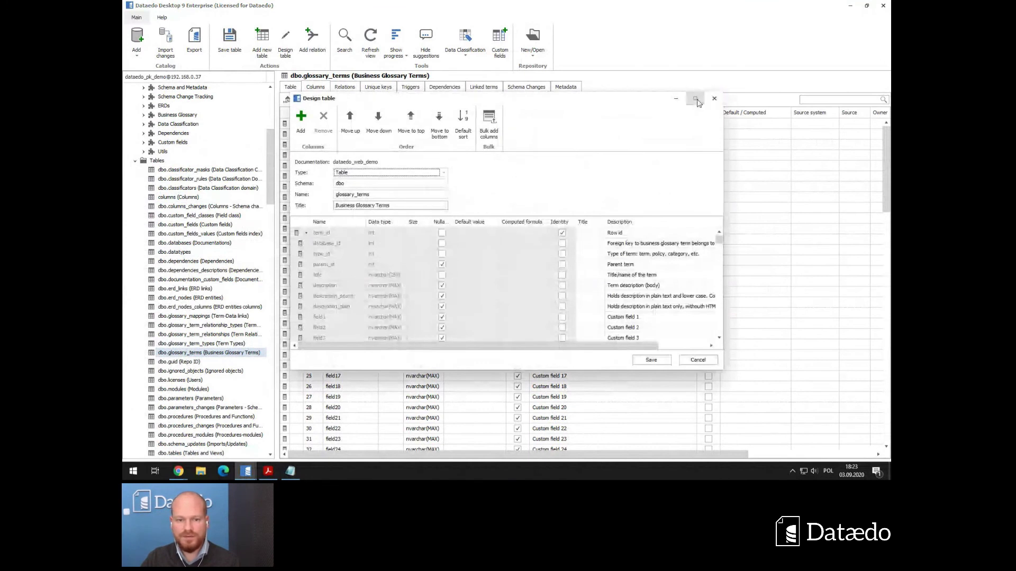
pyautogui.click(697, 101)
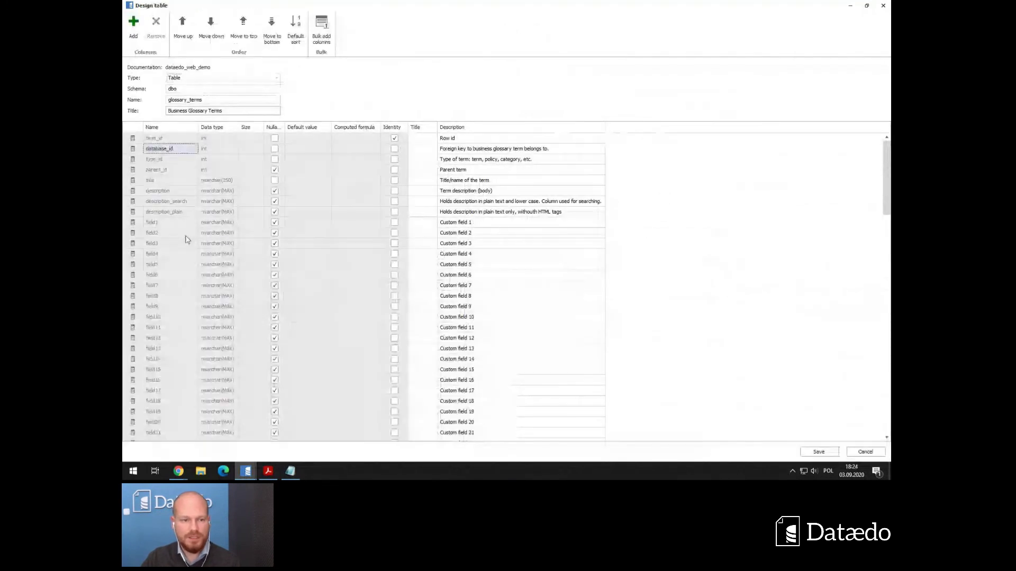
pyautogui.scroll(-8, 175, 249)
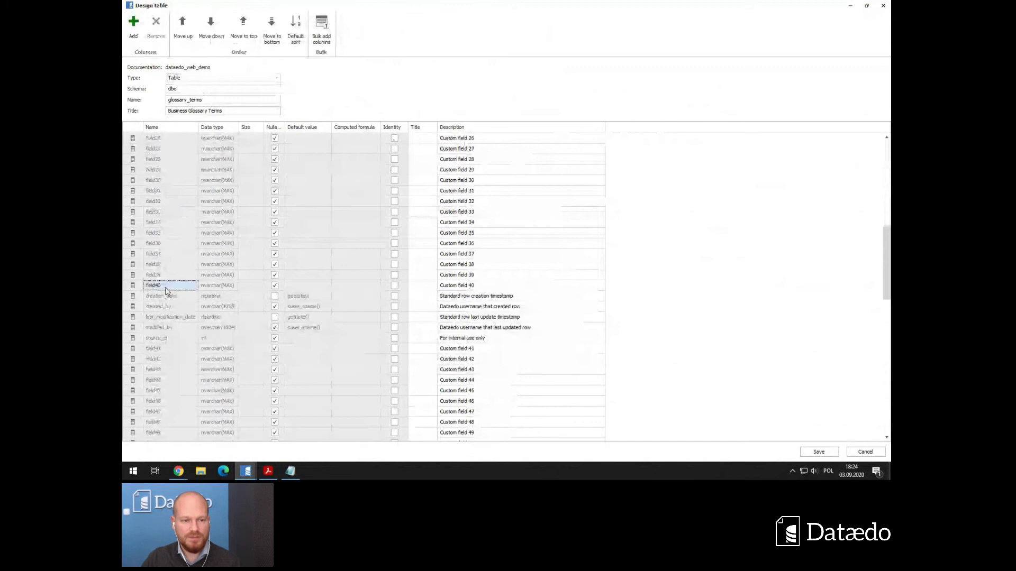
pyautogui.scroll(7, 174, 264)
pyautogui.keyDown('shift'); pyautogui.click(159, 191); pyautogui.keyUp('shift')
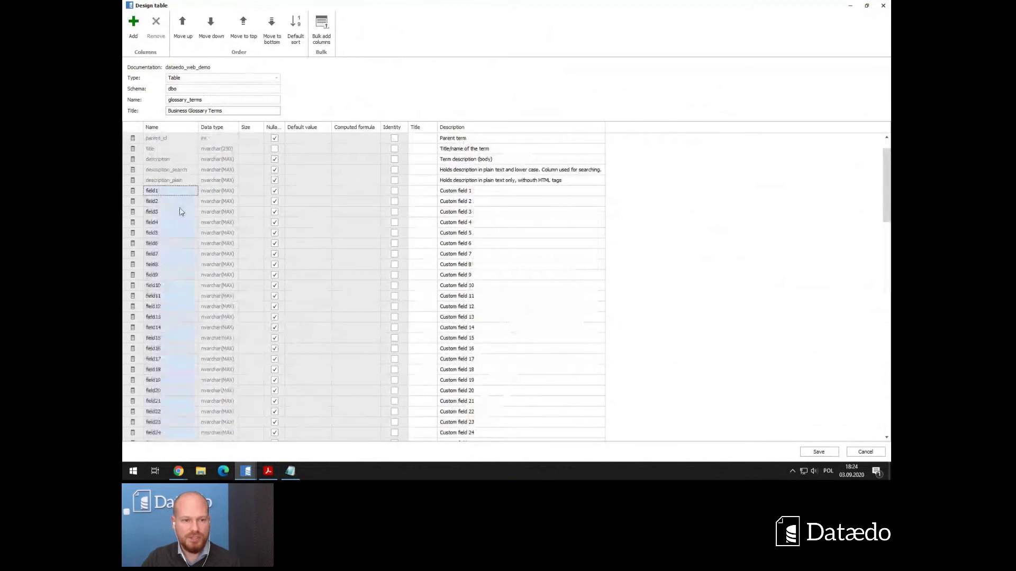
pyautogui.click(272, 24)
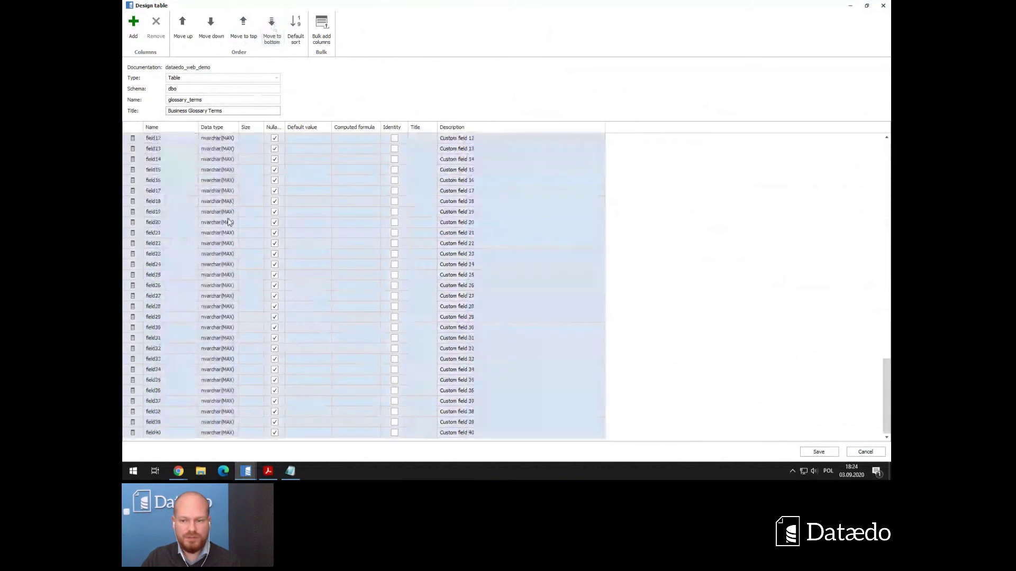
pyautogui.scroll(7, 232, 248)
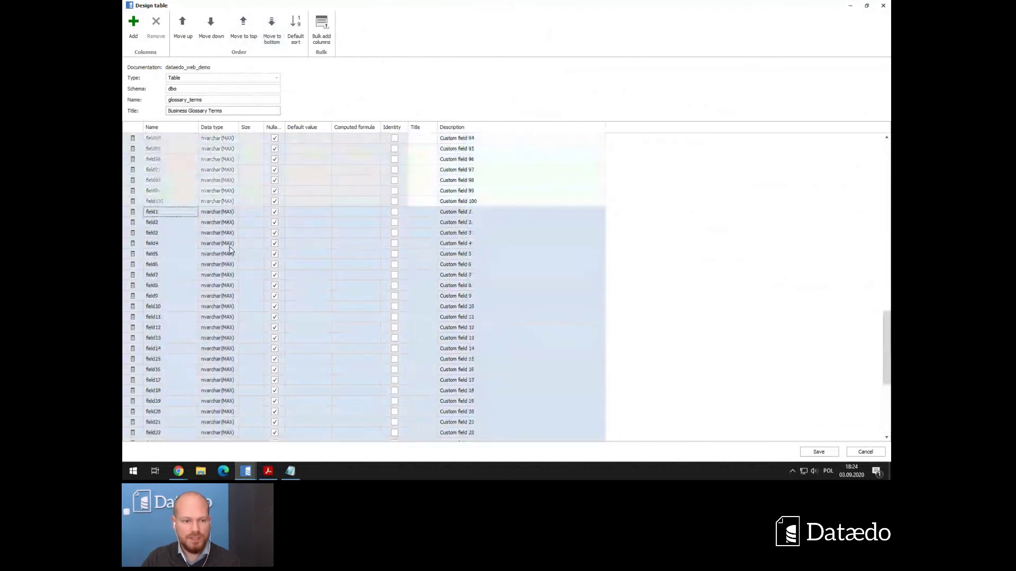
# Move columns field41 to field100 to the end of dbo.glossary_terms, save the design and check the resulting column order.
pyautogui.click(149, 228)
pyautogui.scroll(15, 188, 255)
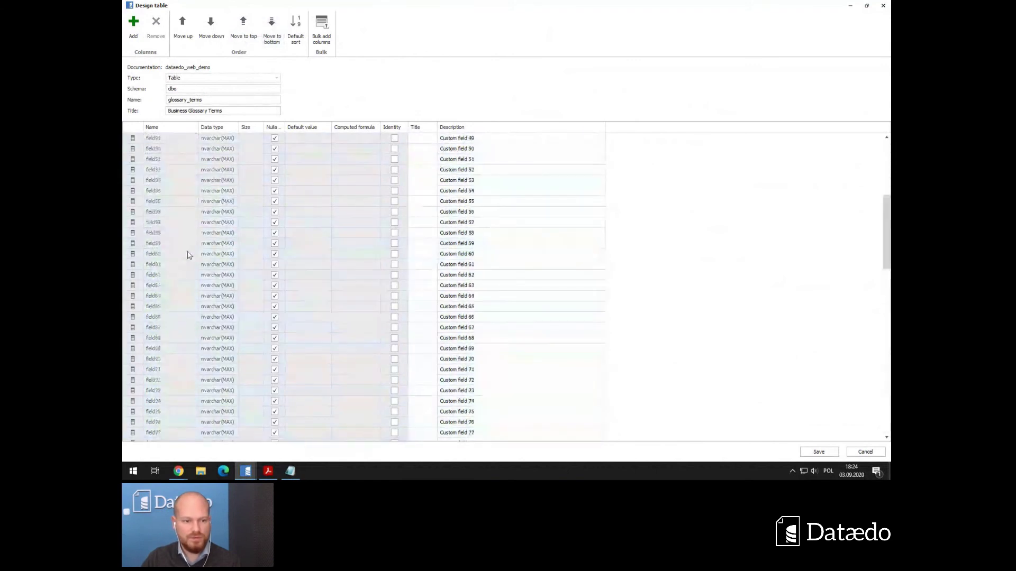
pyautogui.scroll(2, 187, 255)
pyautogui.keyDown('shift'); pyautogui.click(175, 211); pyautogui.keyUp('shift')
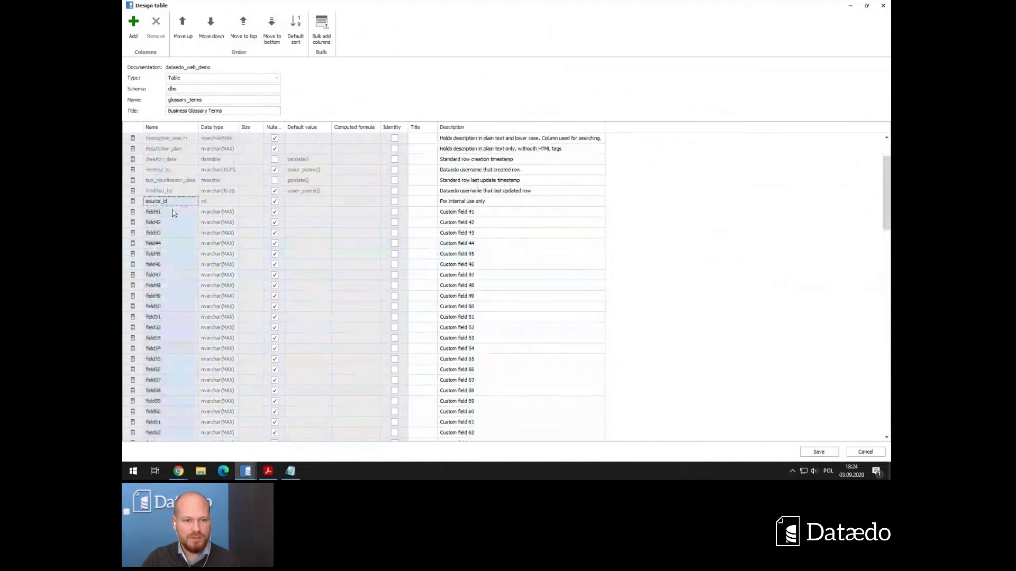
pyautogui.click(272, 31)
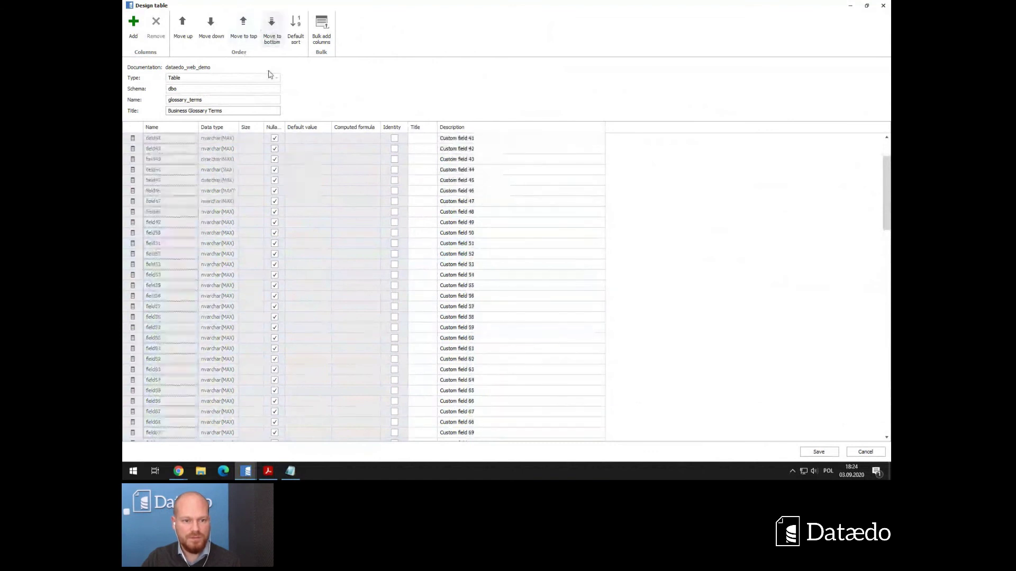
pyautogui.click(828, 454)
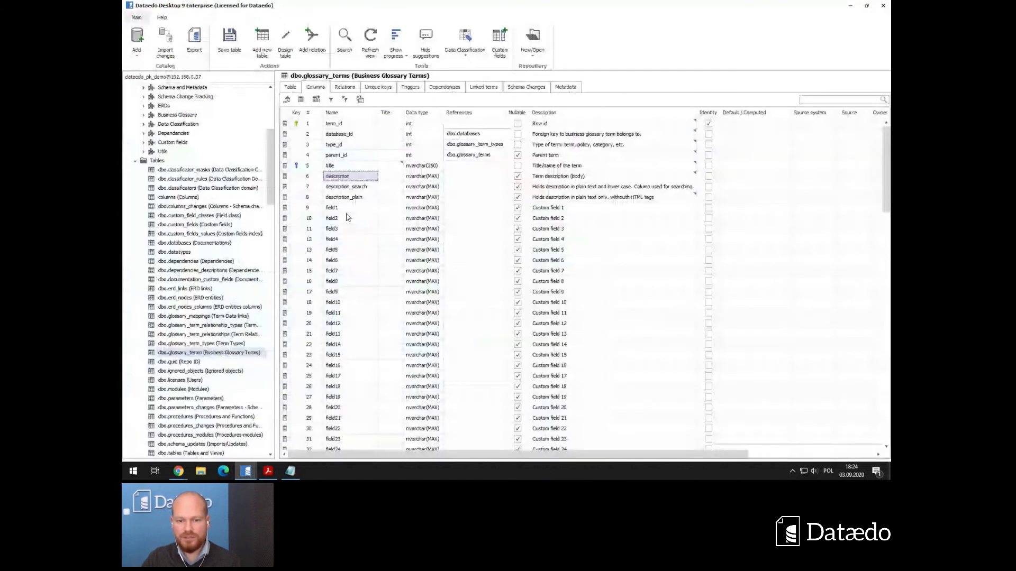
pyautogui.scroll(-10, 355, 264)
pyautogui.scroll(-3, 364, 310)
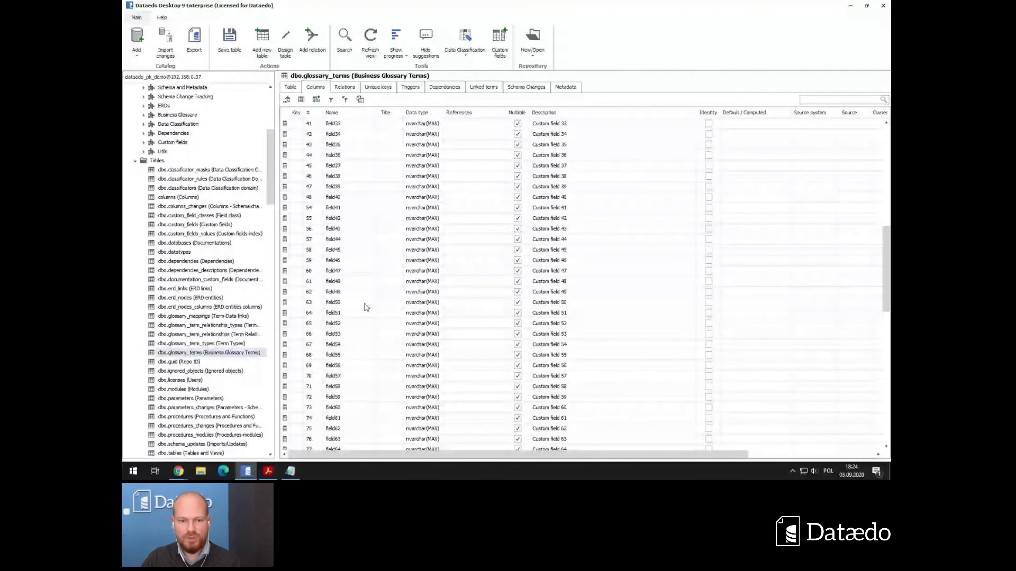
pyautogui.scroll(13, 367, 301)
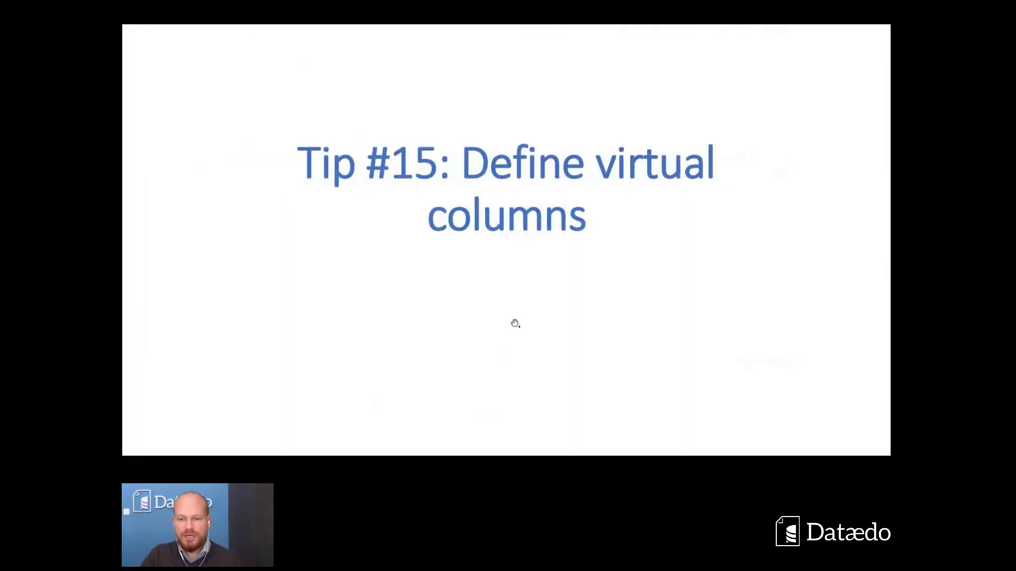
# Switch back to Dataedo, collapse the Dataedo repository's tables and open the dbo.sale_invoices table in DWH Financials.
pyautogui.hotkey('alt', 'Tab')
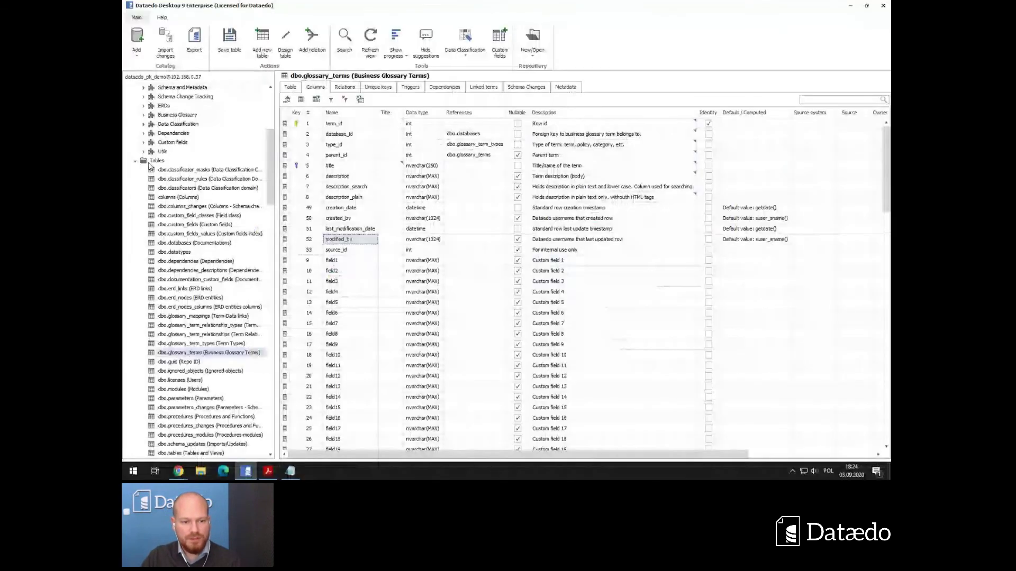
pyautogui.doubleClick(149, 162)
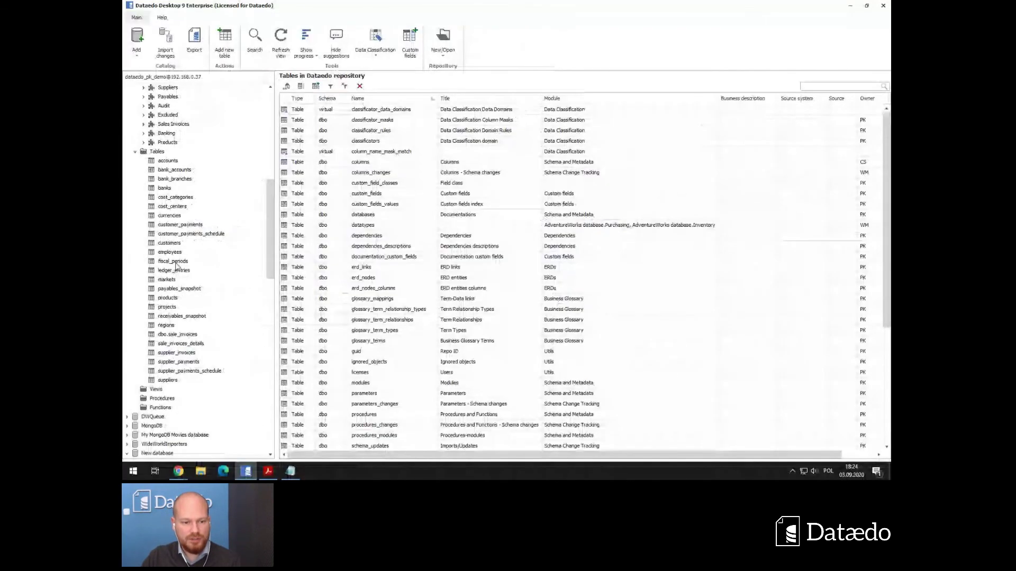
pyautogui.click(178, 334)
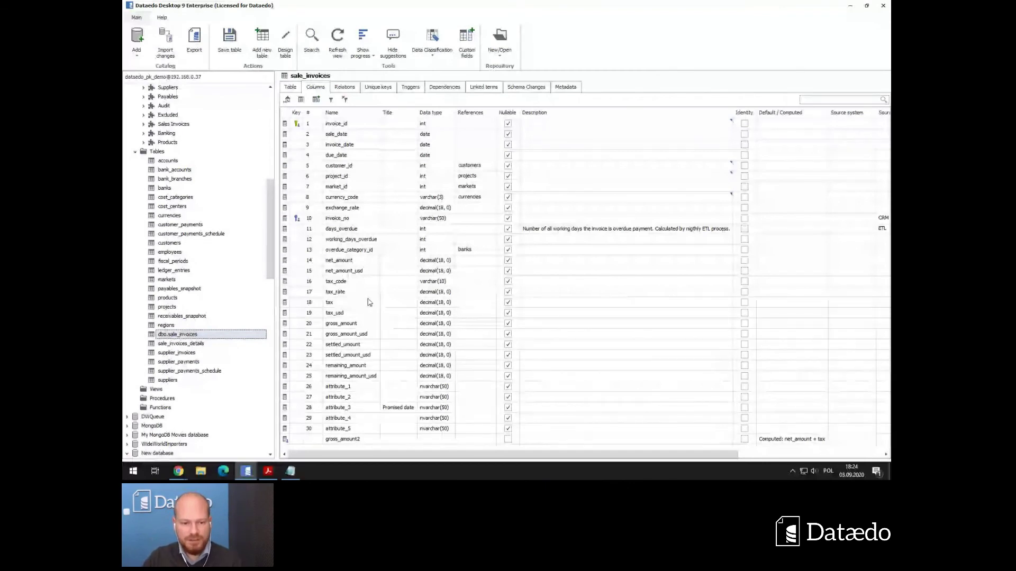
# Examine the computed gross_amount2 column alongside the net_amount, tax and gross_amount columns of sale_invoices.
pyautogui.click(341, 441)
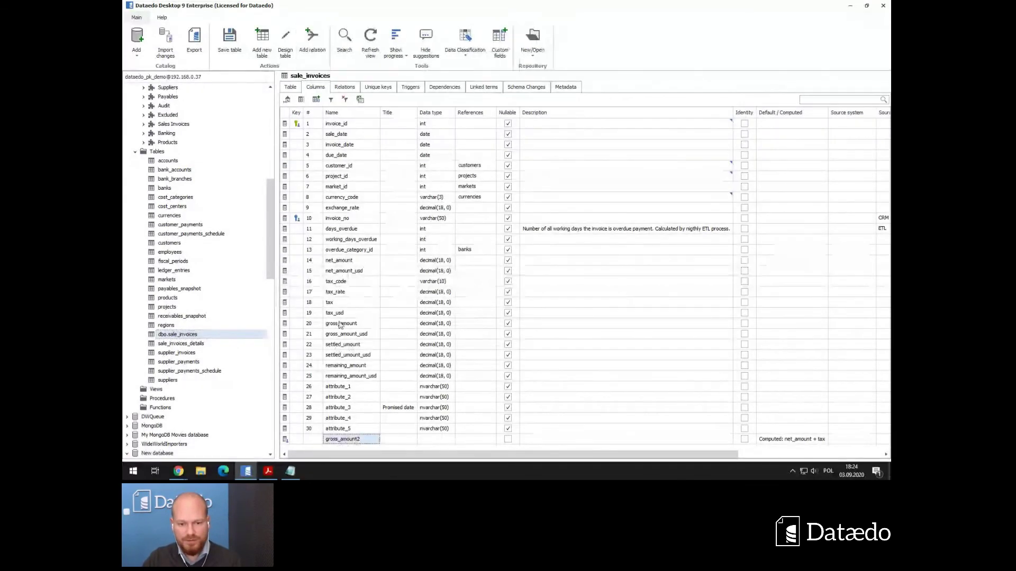
pyautogui.click(345, 262)
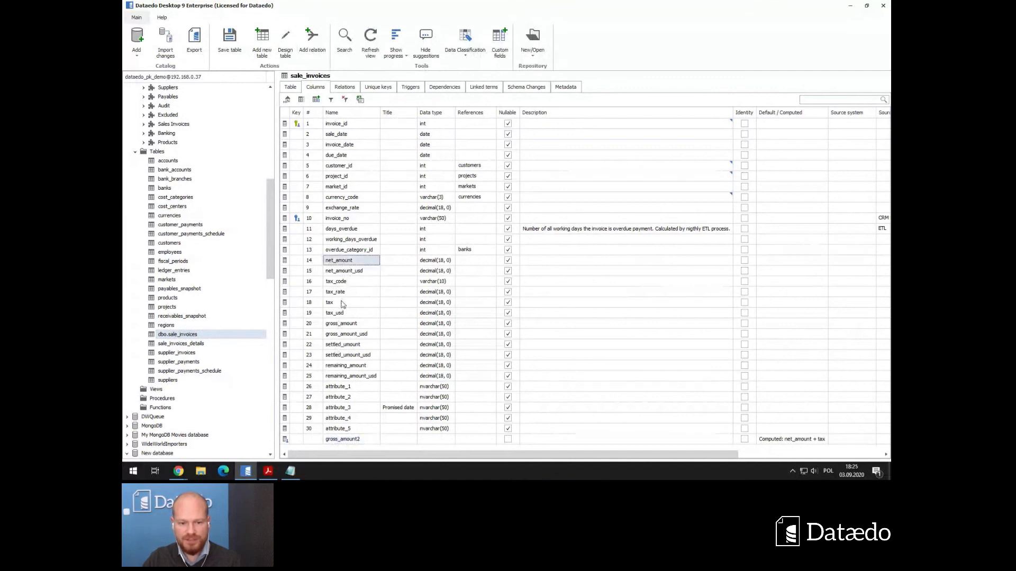
pyautogui.click(342, 304)
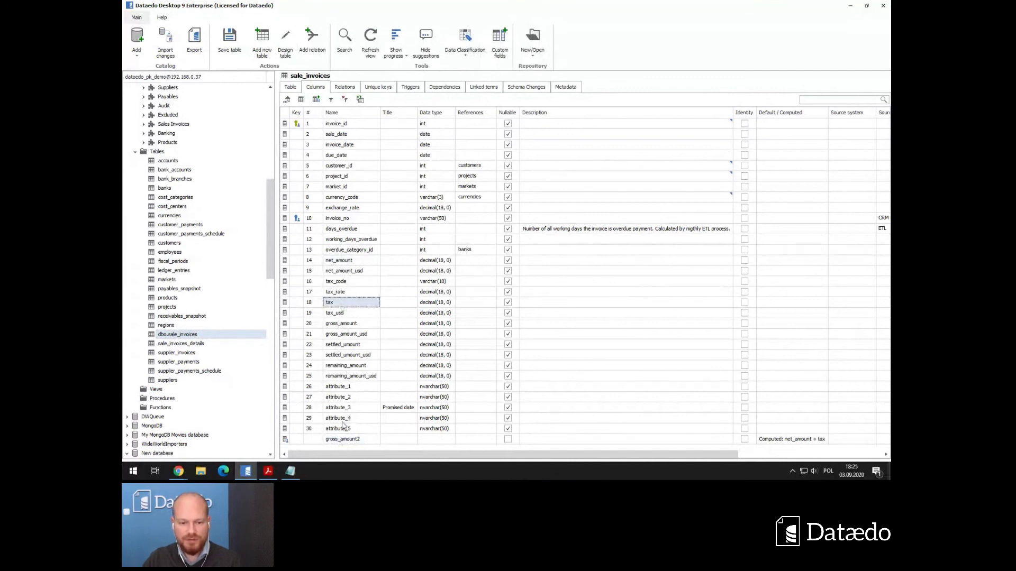
pyautogui.click(335, 327)
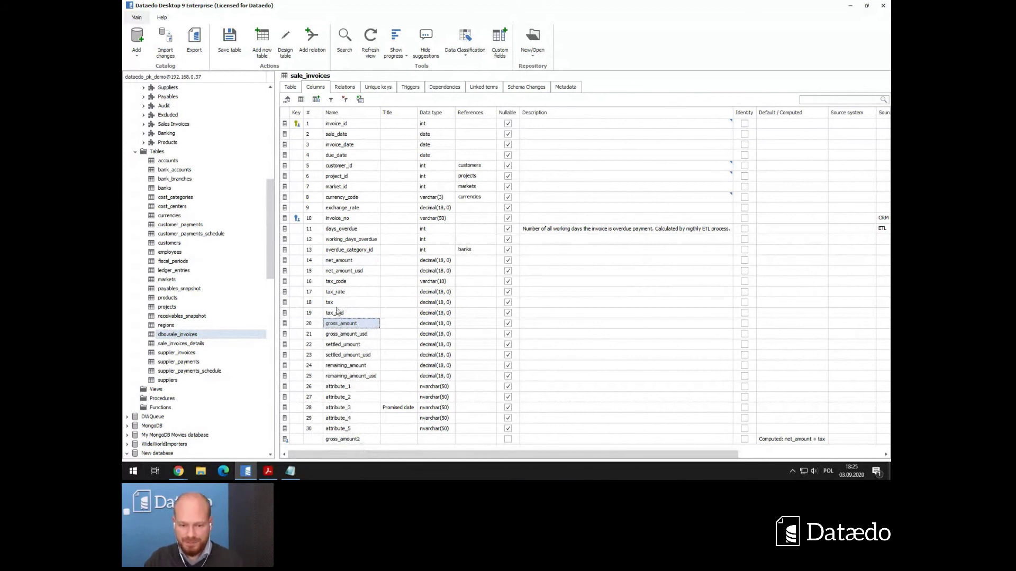
# Open sale_invoices in a maximized table designer and add a column named gross_amount_eur.
pyautogui.rightClick(346, 241)
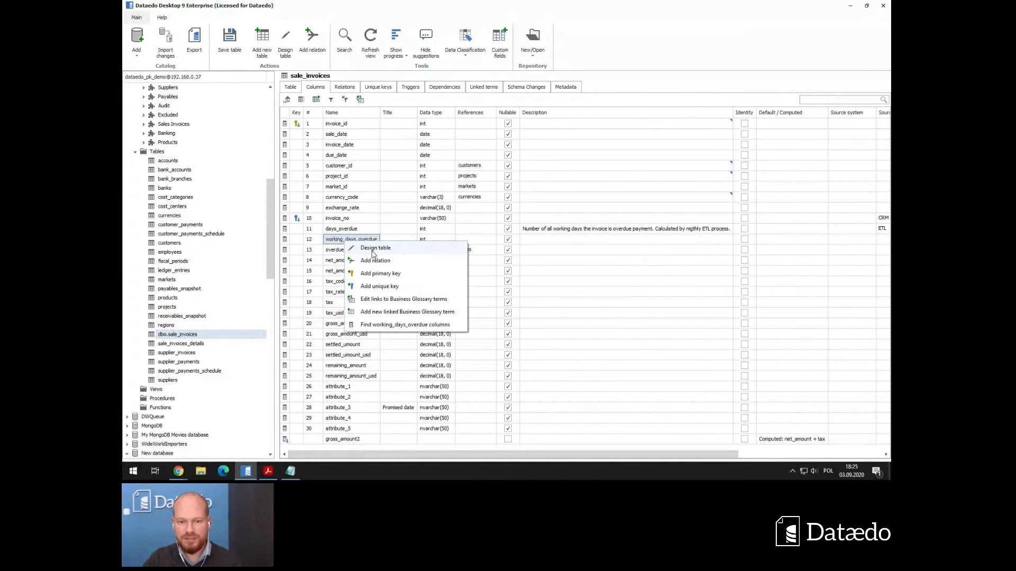
pyautogui.click(375, 248)
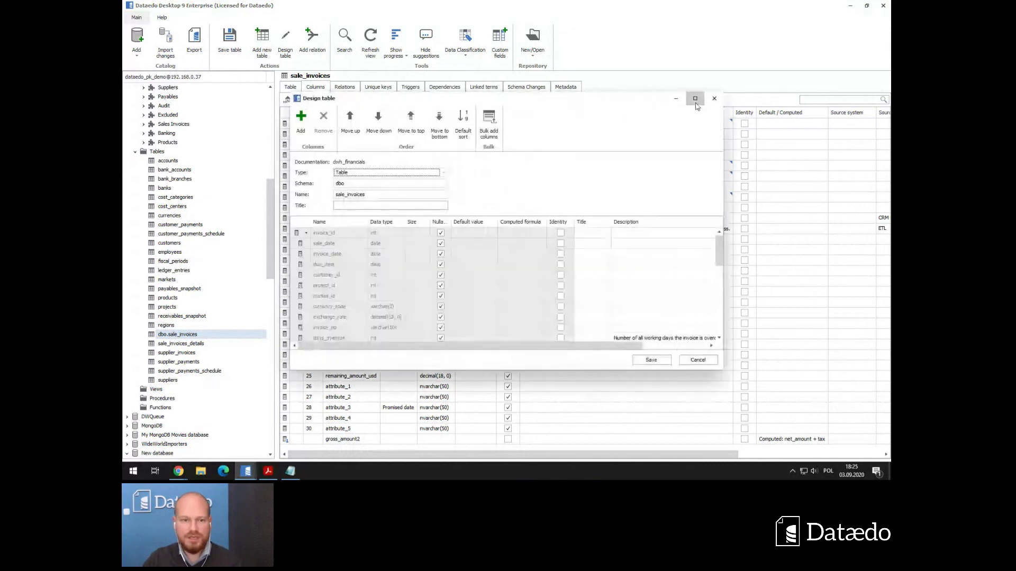
pyautogui.click(696, 103)
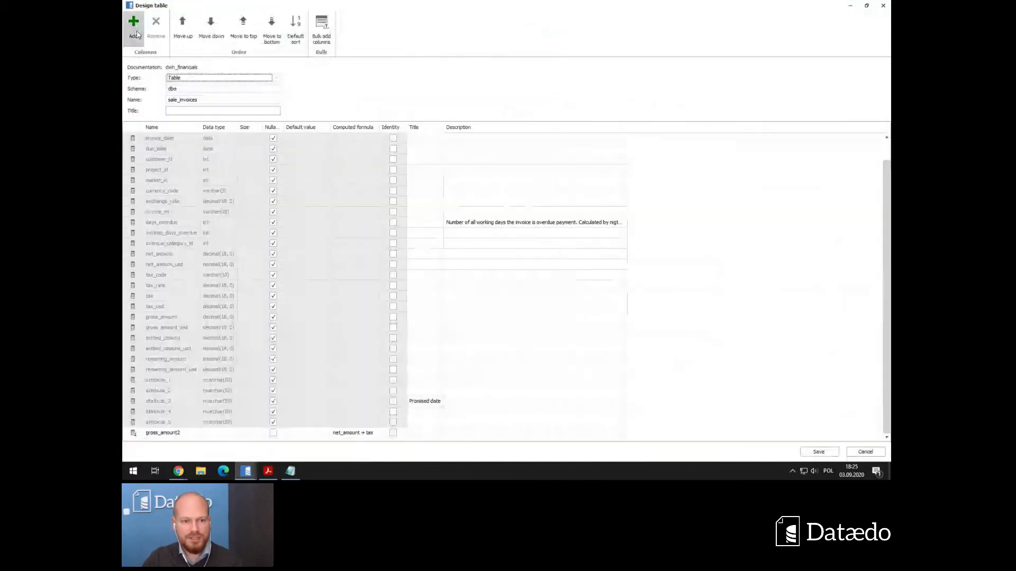
pyautogui.click(133, 26)
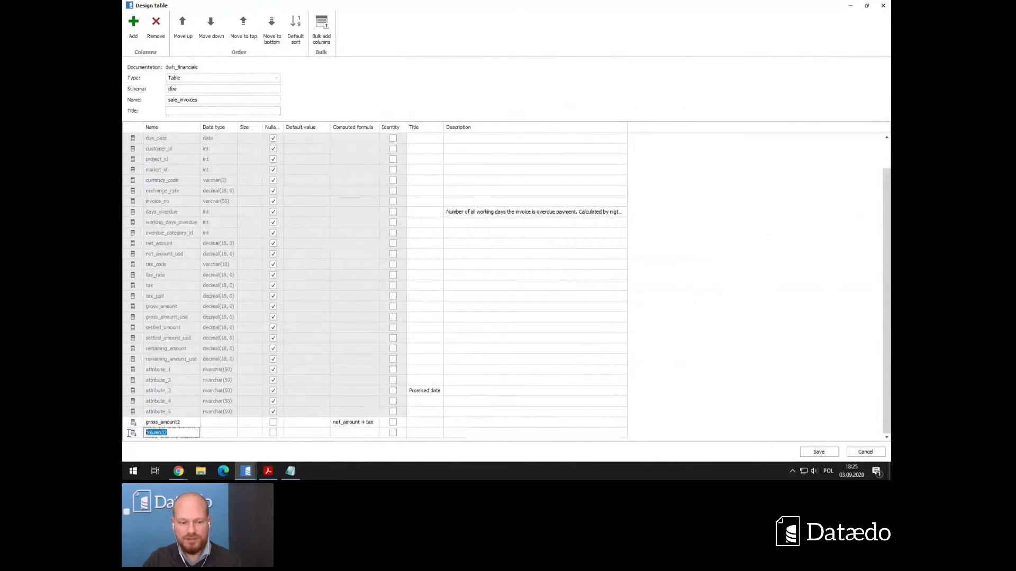
pyautogui.write('gros')
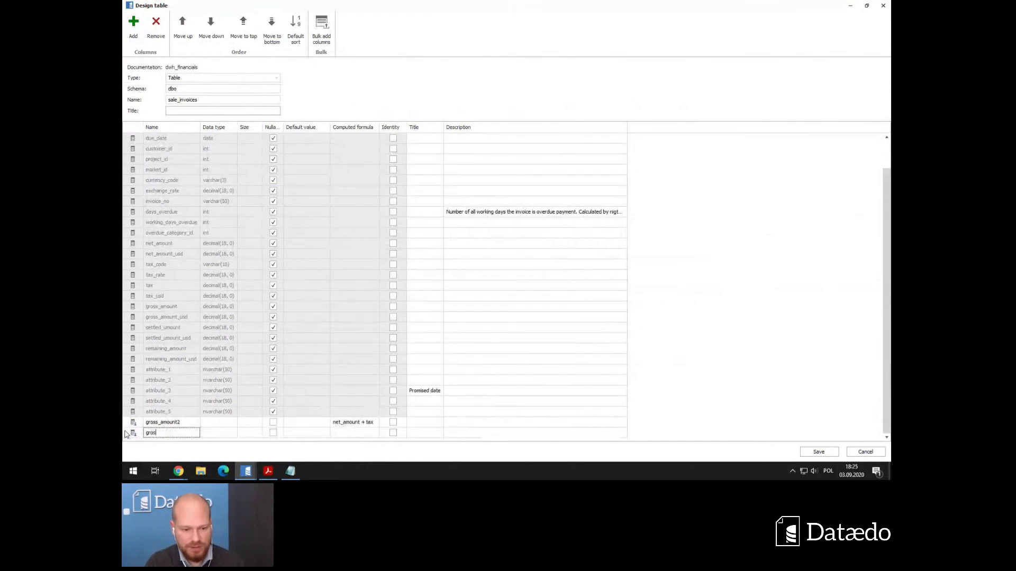
pyautogui.write('s_amount_er')
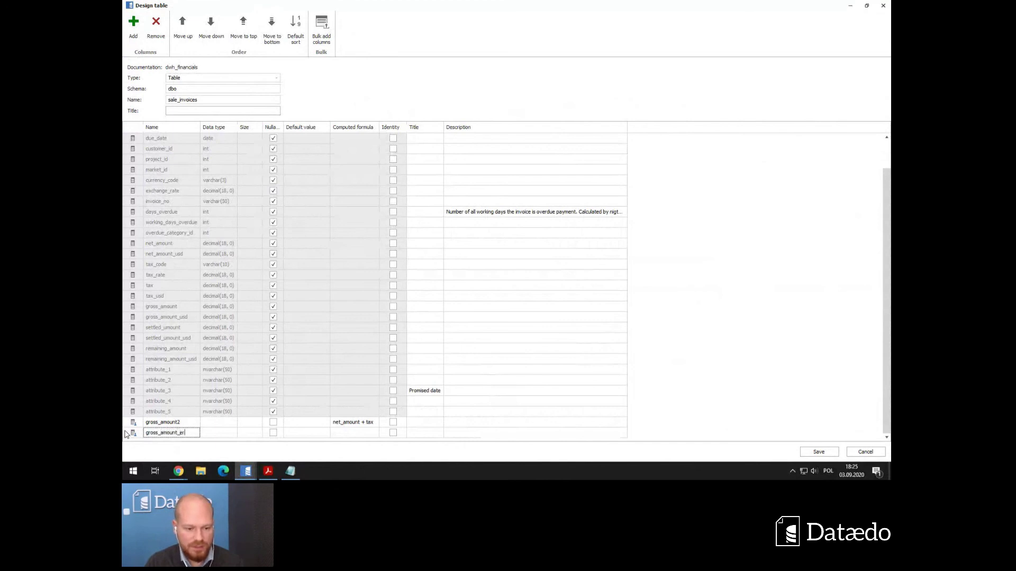
pyautogui.write('ur')
# Set the computed formula of gross_amount_eur to (net + tax) * eur_fx_rate and save the table design.
pyautogui.click(344, 433)
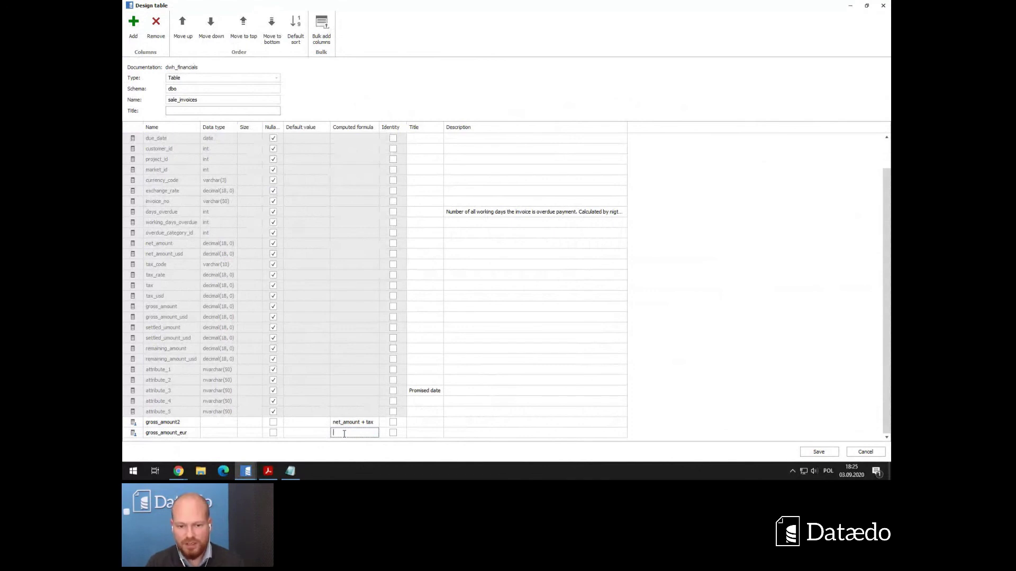
pyautogui.write('net_')
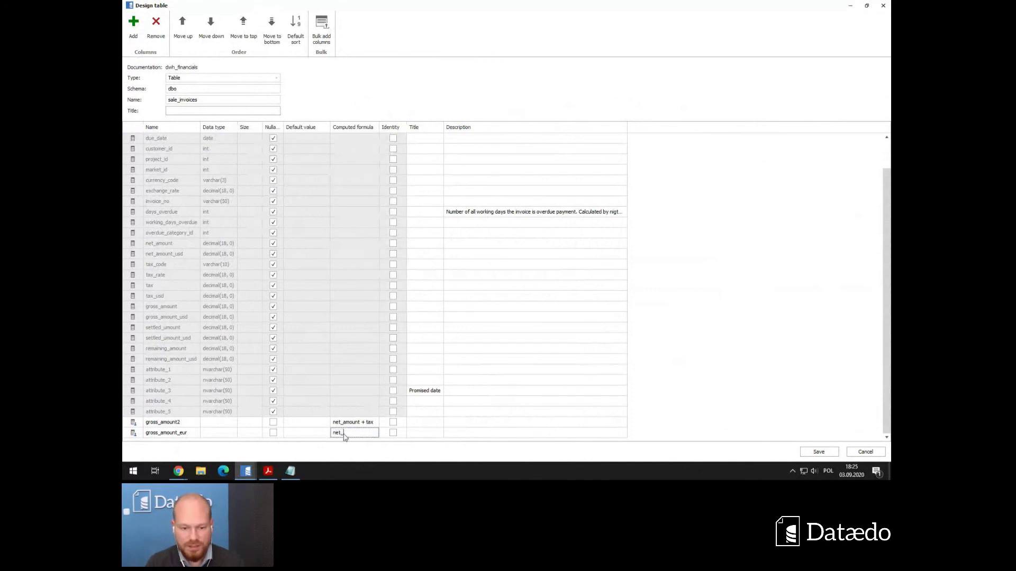
pyautogui.write(' + ')
pyautogui.write('ta')
pyautogui.write('(')
pyautogui.press('End')
pyautogui.write(') * eu')
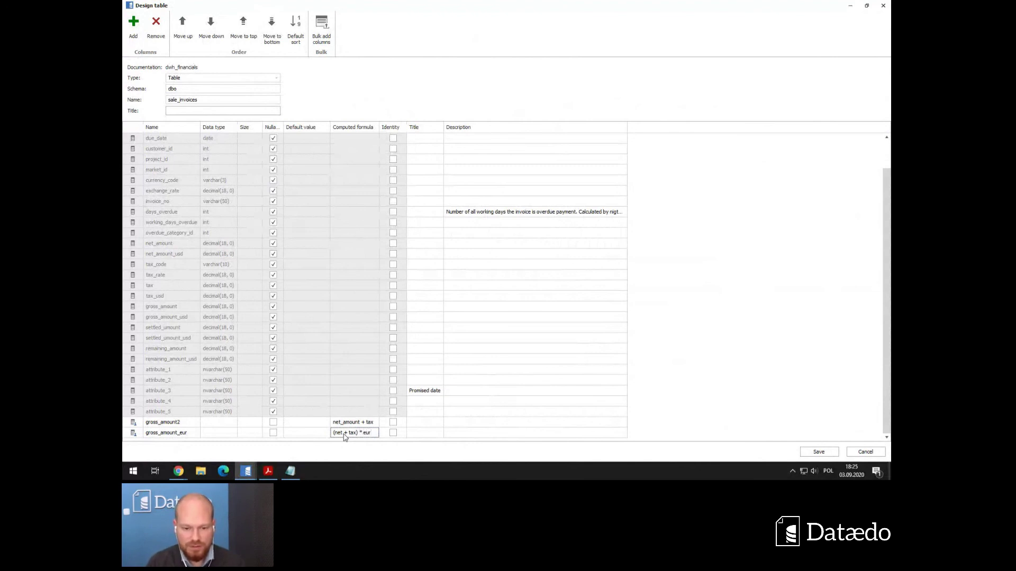
pyautogui.write('r_fx')
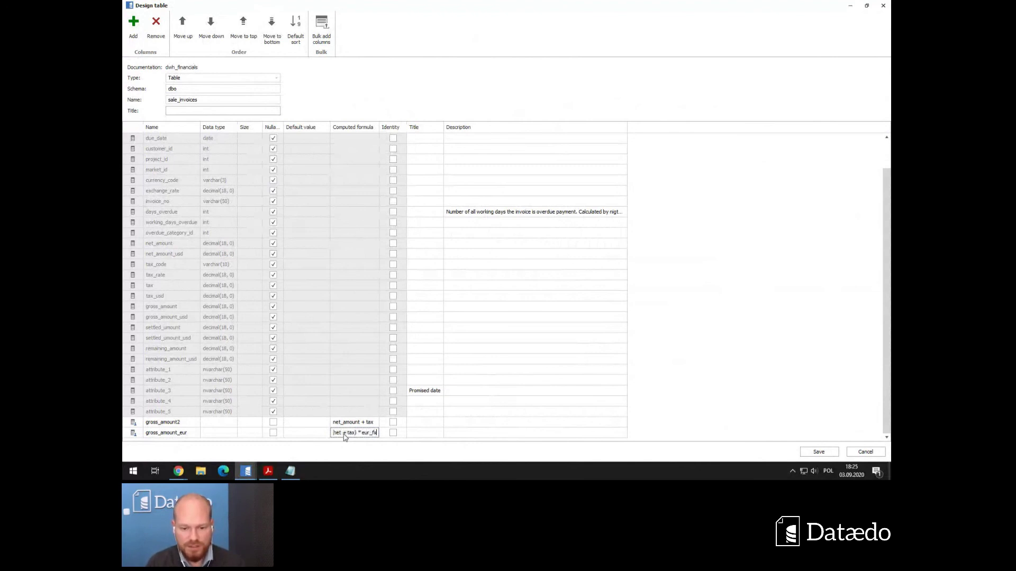
pyautogui.press('Return')
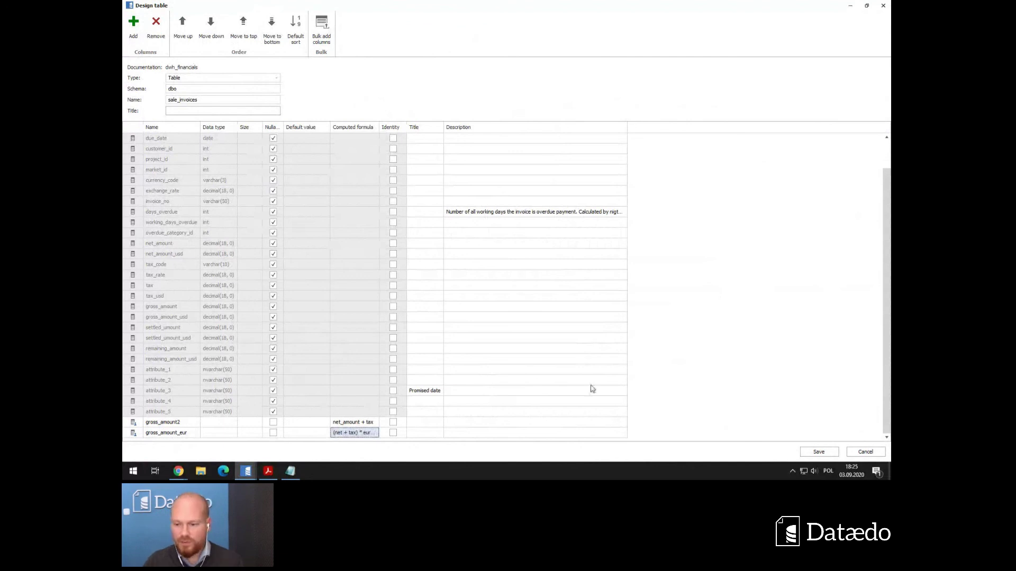
pyautogui.click(811, 451)
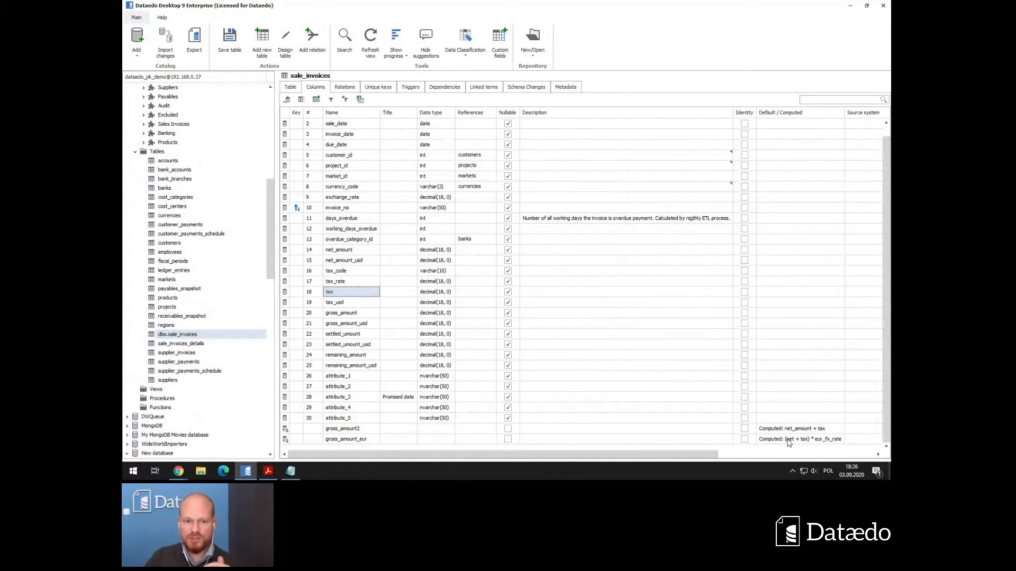
# Review the gross_amount2 and gross_amount_eur columns, and switch to the presentation to show the Tip #16 slide.
pyautogui.click(342, 432)
pyautogui.click(342, 438)
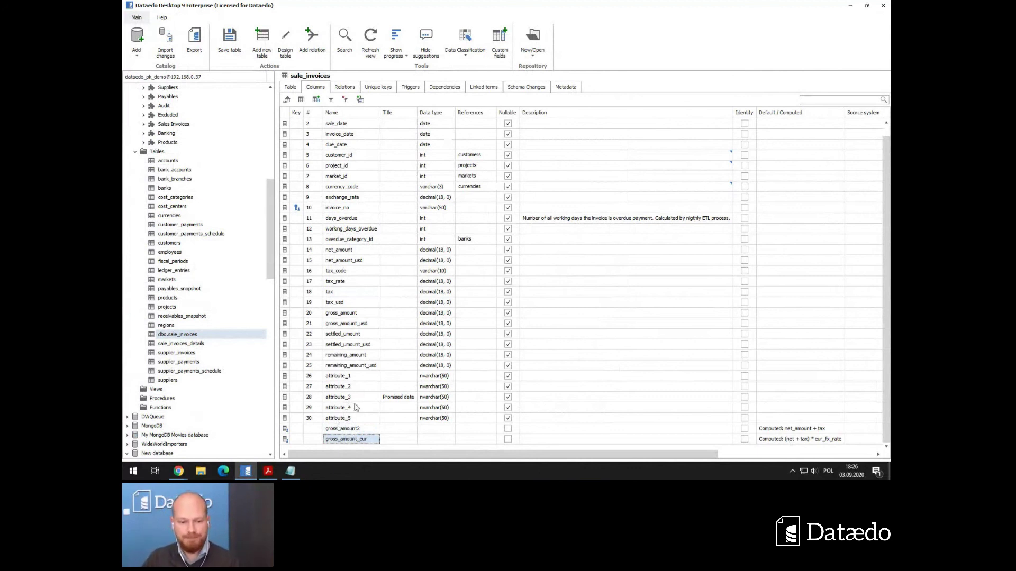
pyautogui.click(268, 471)
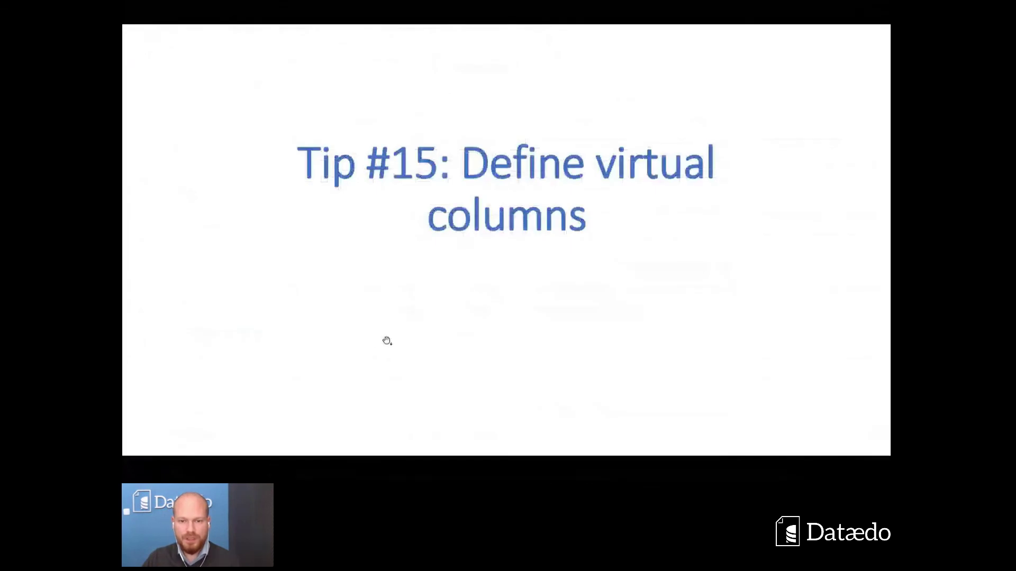
pyautogui.click(397, 347)
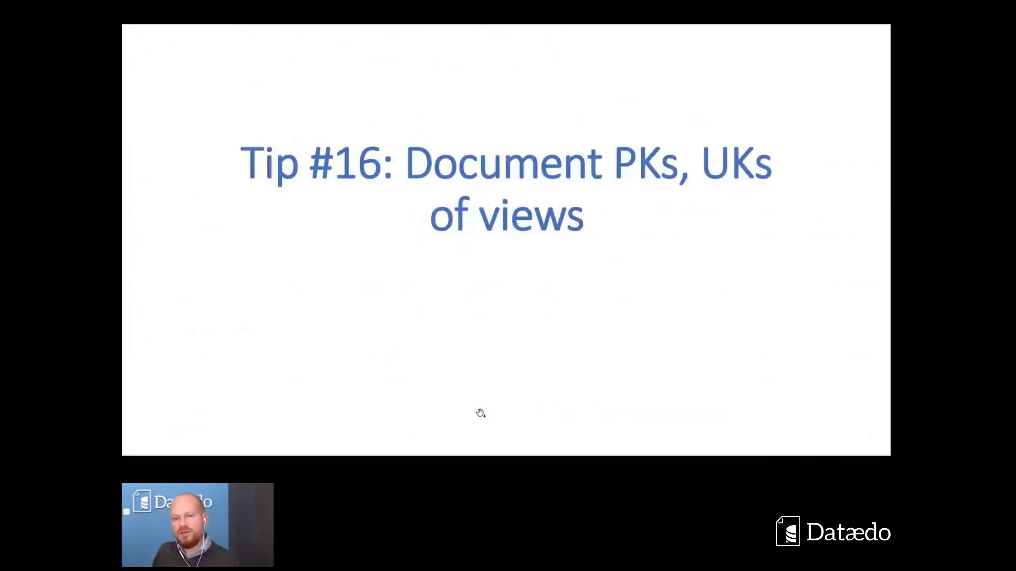
# Switch back to Dataedo, collapse the AdventureWorks Business Glossary and open the Person.Address table in the AdventureWorks database.
pyautogui.hotkey('alt', 'Tab')
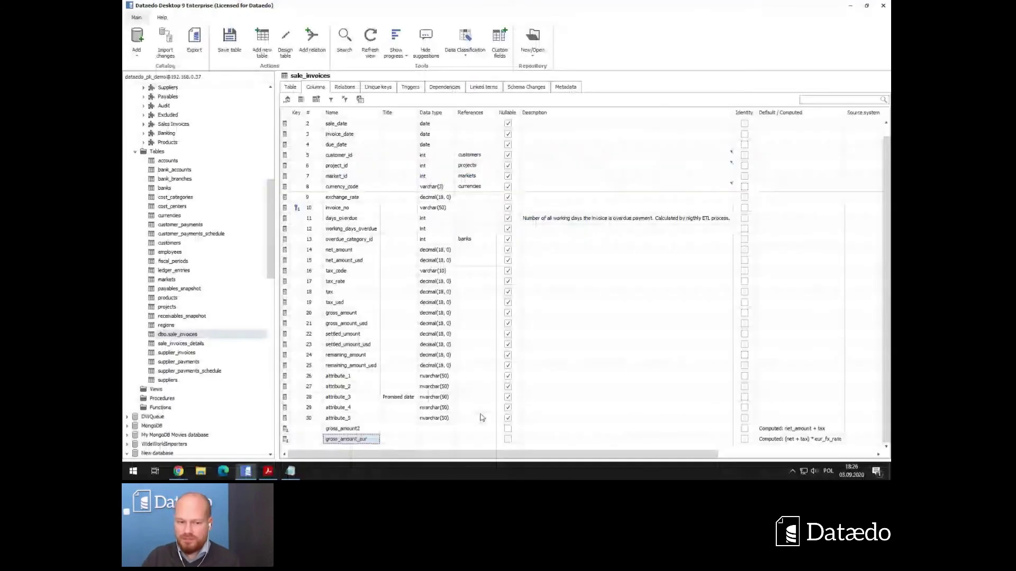
pyautogui.scroll(9, 205, 312)
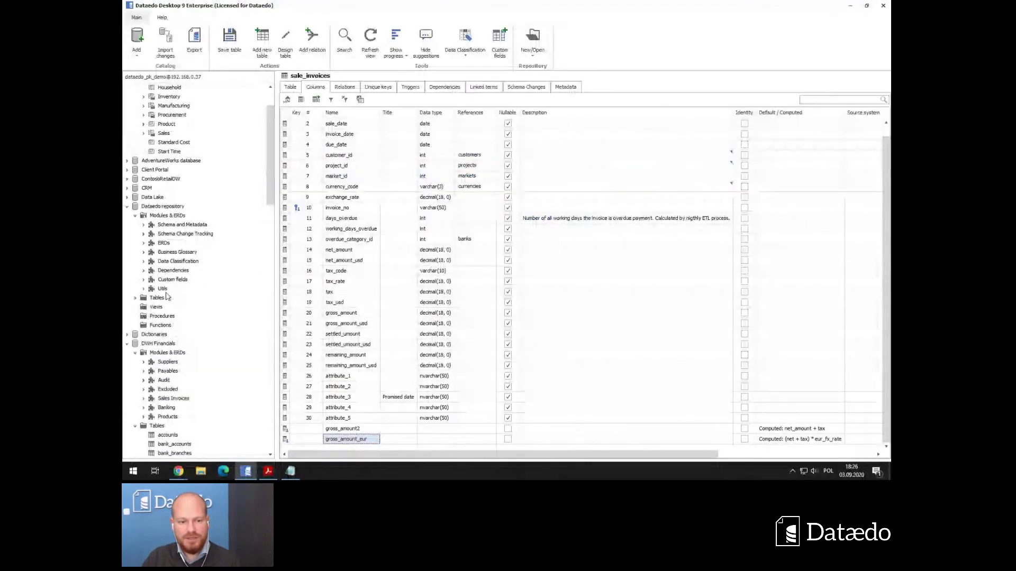
pyautogui.scroll(3, 127, 239)
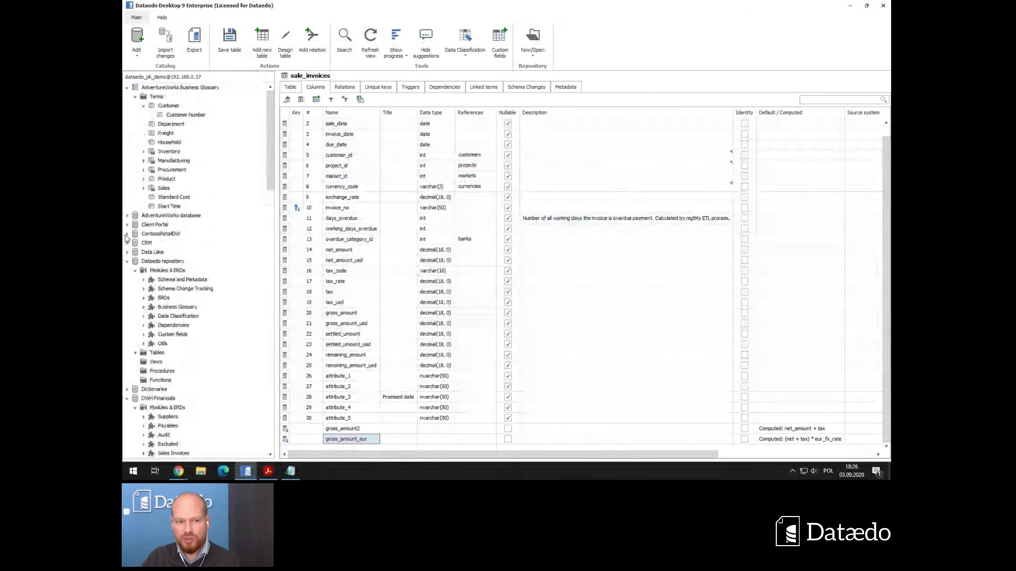
pyautogui.click(126, 88)
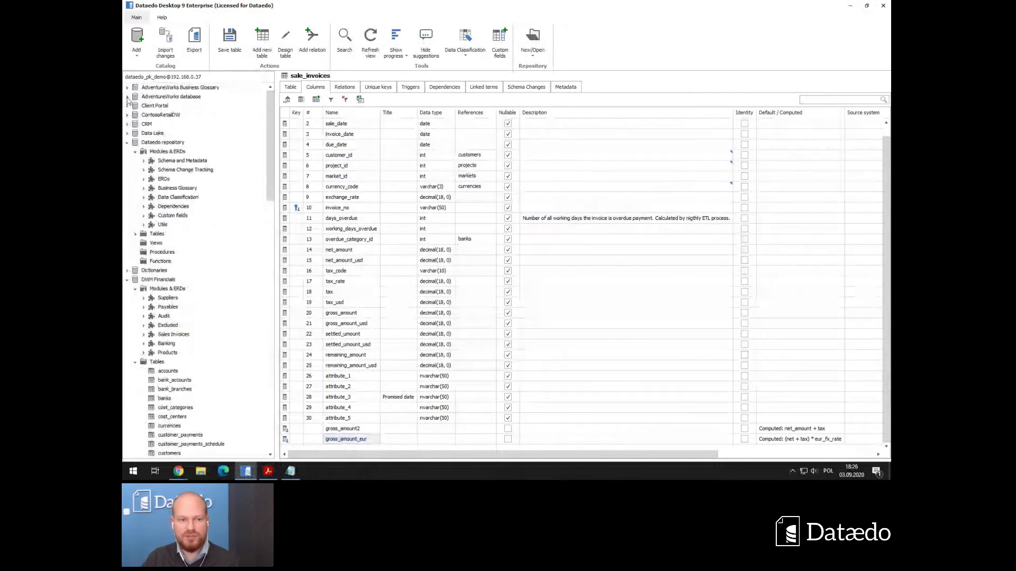
pyautogui.click(127, 97)
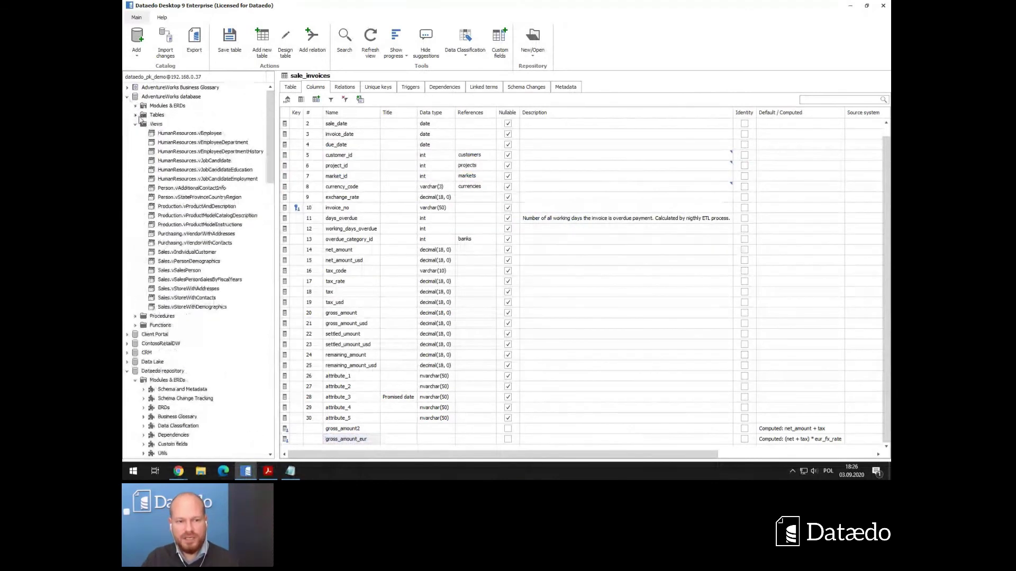
pyautogui.click(135, 114)
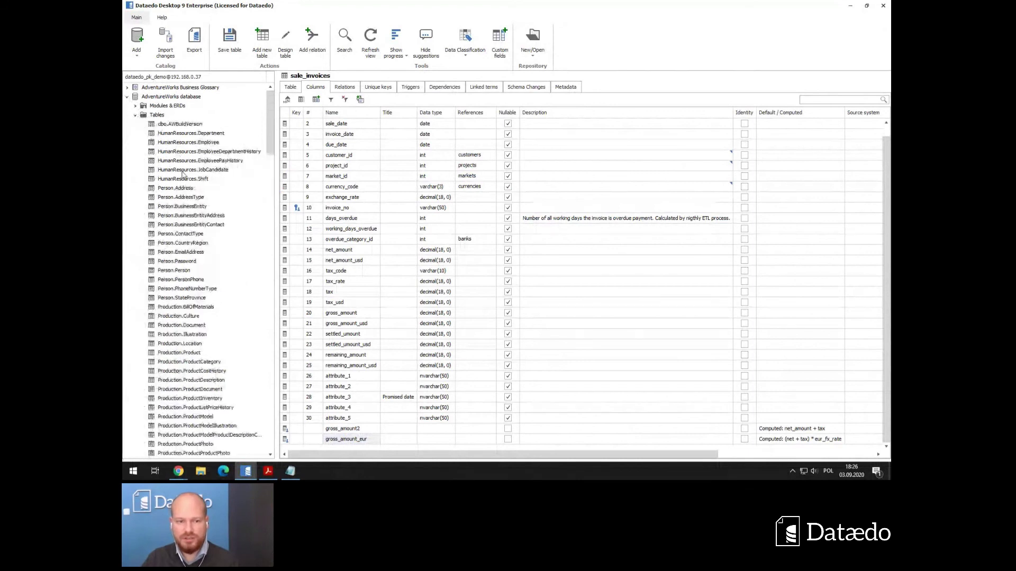
pyautogui.click(178, 187)
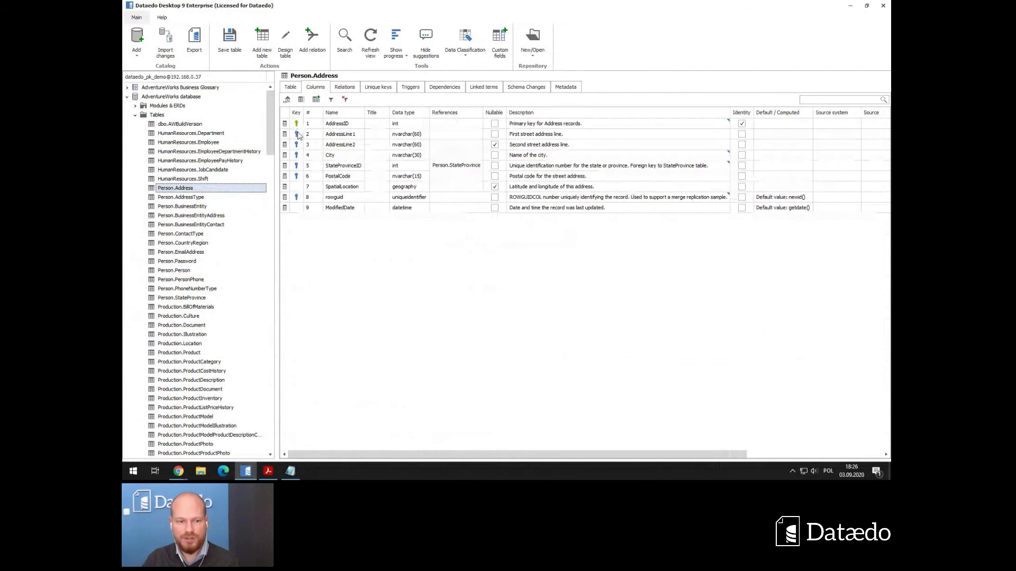
# Review the columns of Person.Person, and open the HumanResources.vEmployee view in the AdventureWorks database.
pyautogui.click(175, 271)
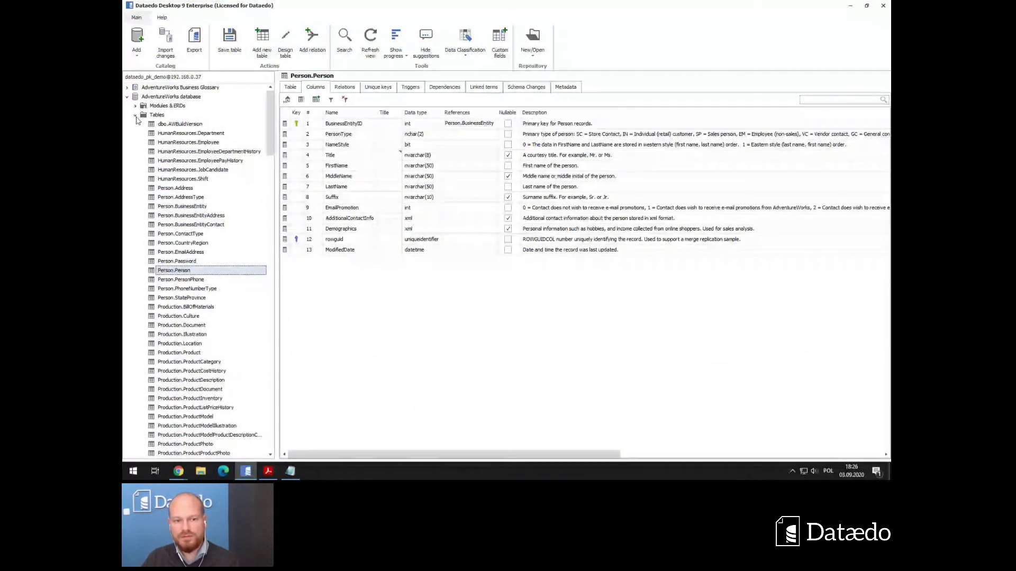
pyautogui.click(135, 116)
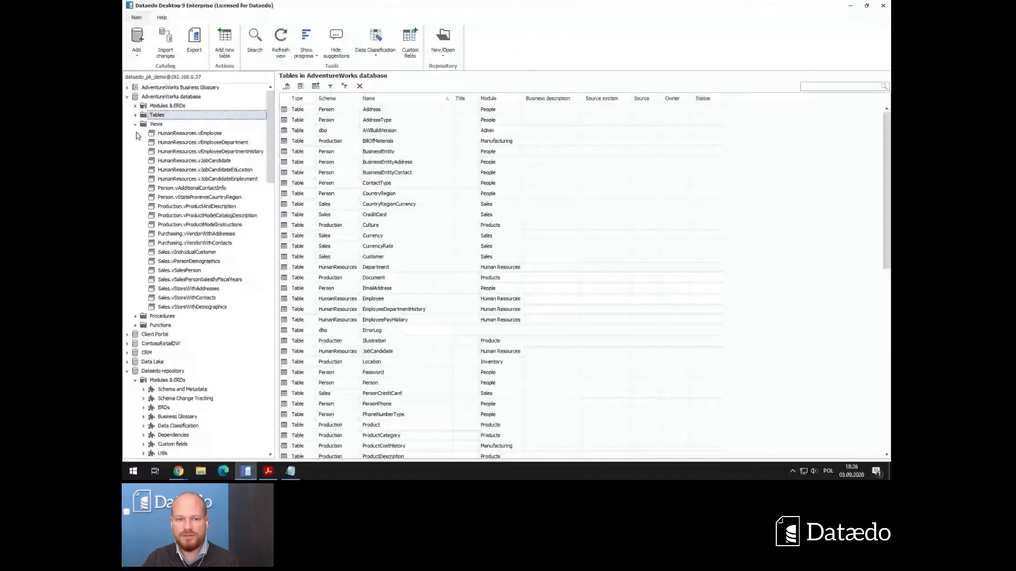
pyautogui.click(190, 134)
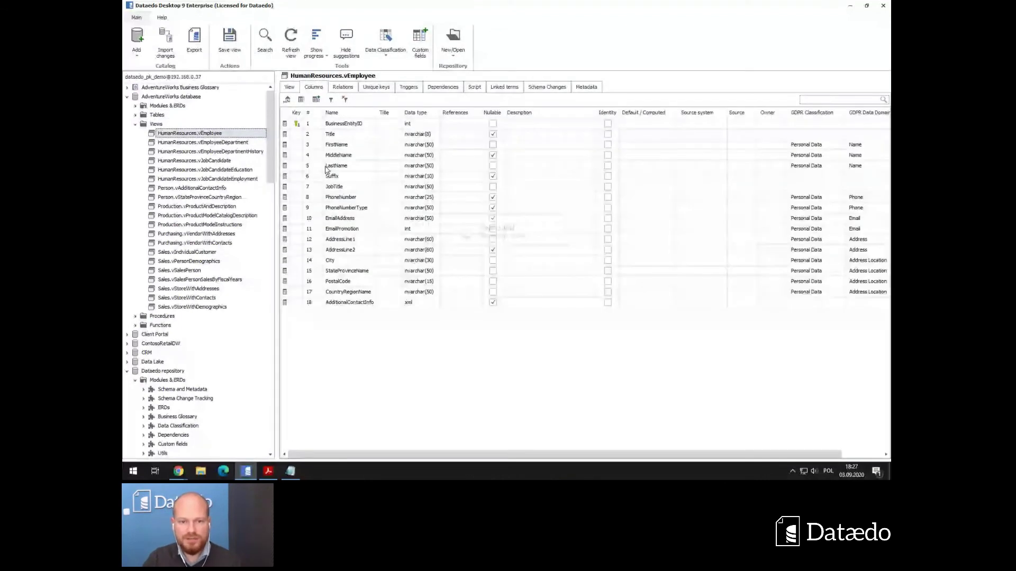
# Delete the primary key pk_vEmployee_BusinessEntityID from HumanResources.vEmployee, save the change and reopen the view's columns.
pyautogui.click(376, 87)
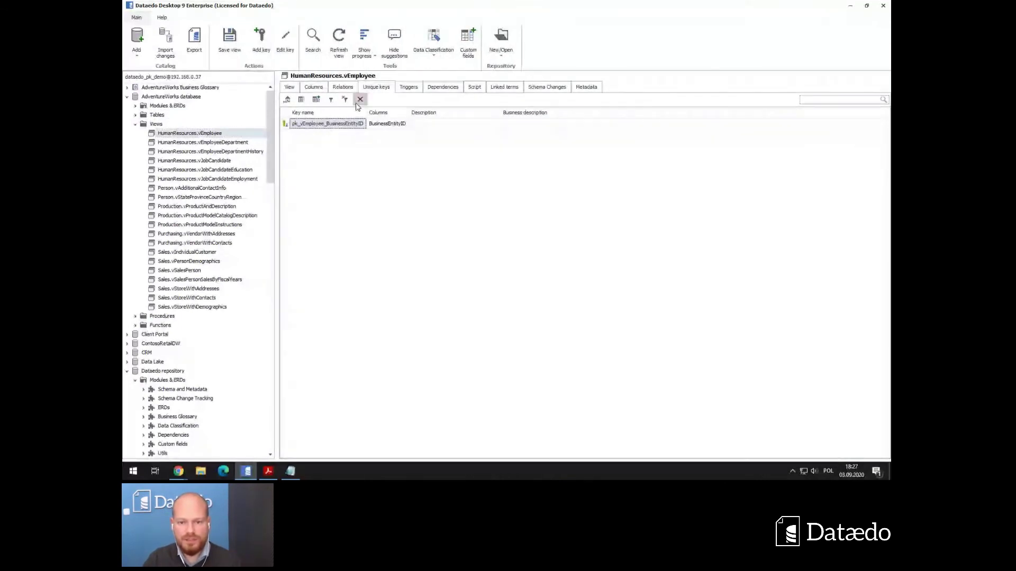
pyautogui.click(359, 100)
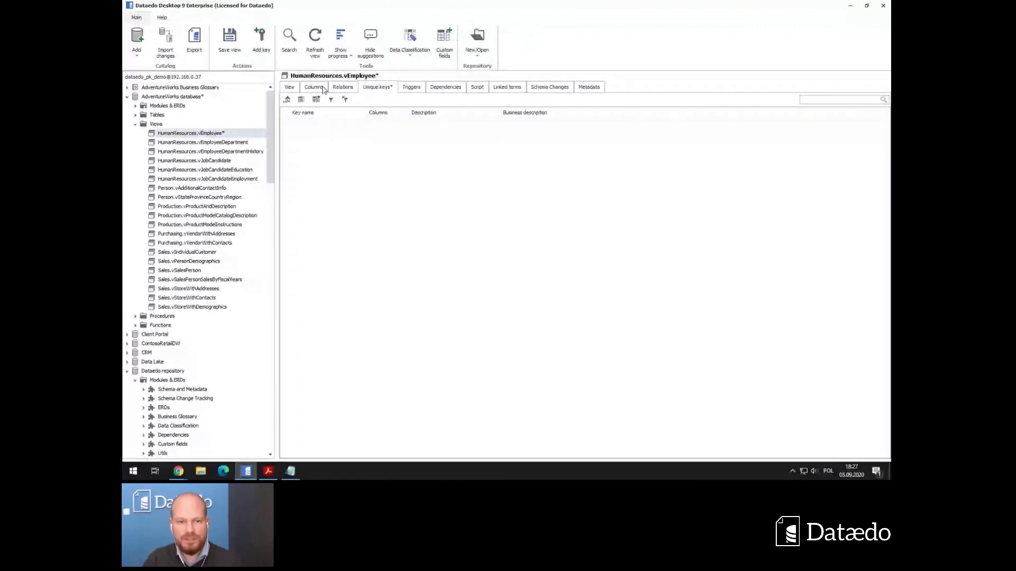
pyautogui.click(321, 88)
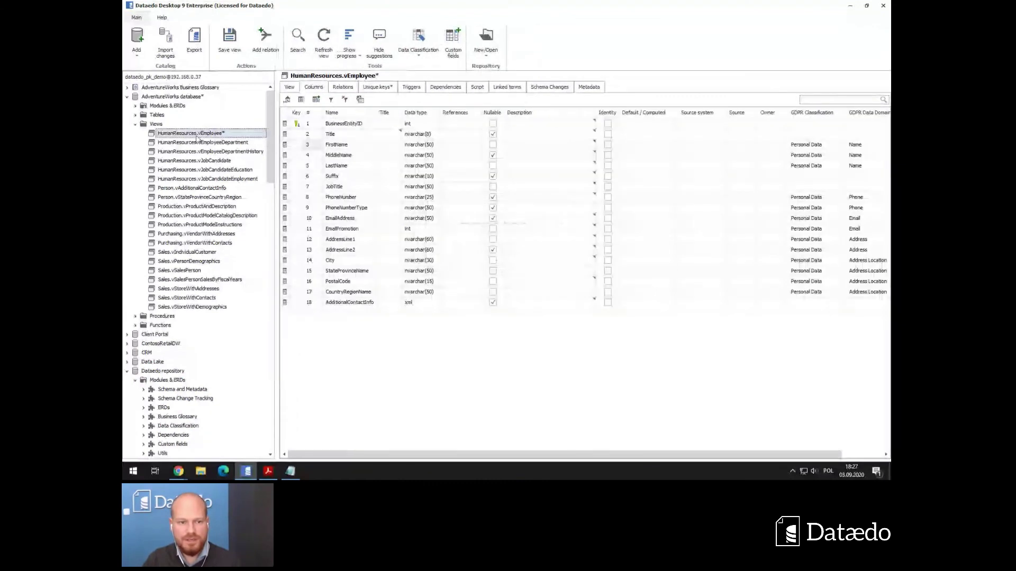
pyautogui.click(193, 137)
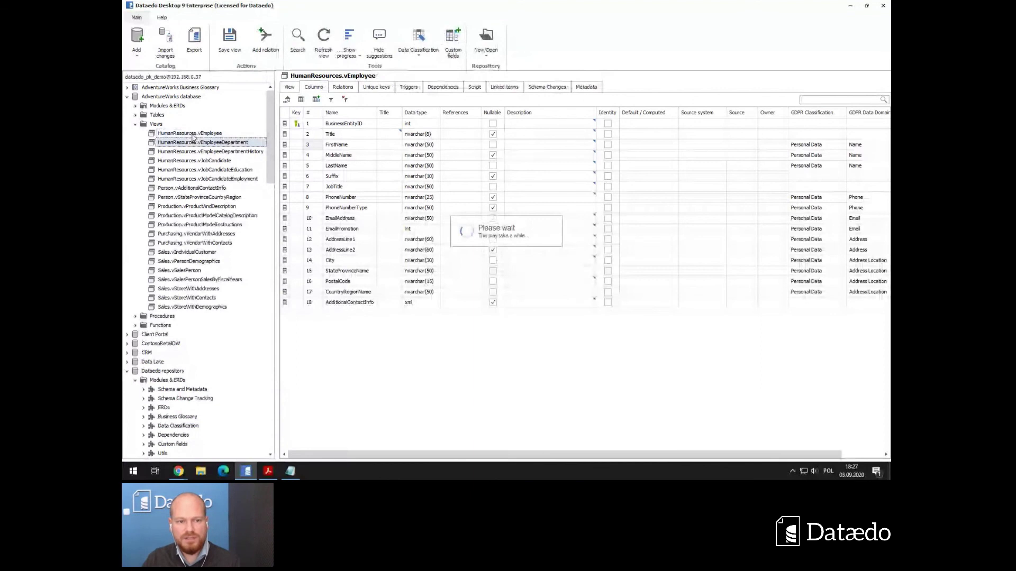
pyautogui.click(191, 134)
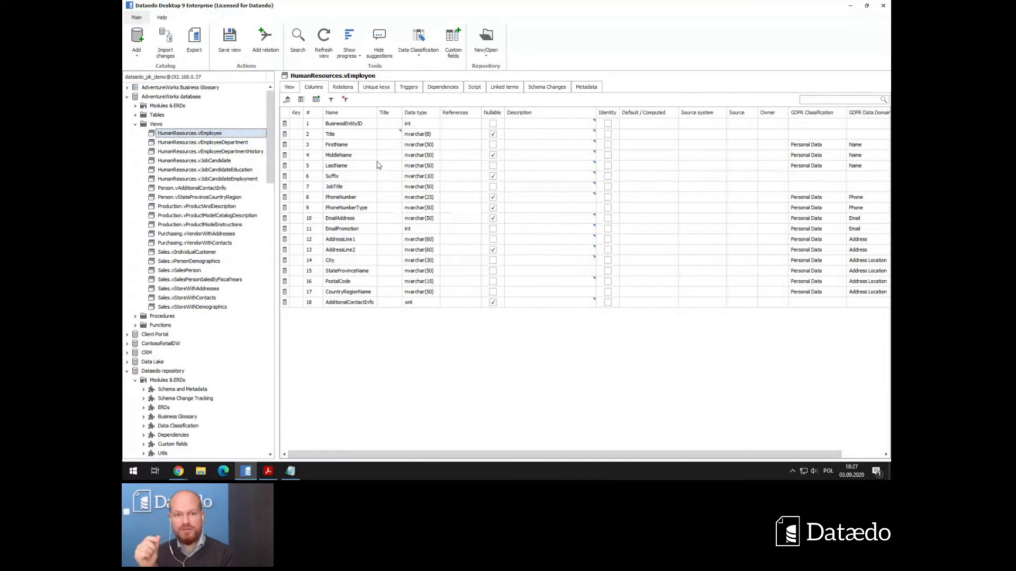
# Add a user-defined primary key on the BusinessEntityID column of the vEmployee view, keeping the suggested name pk_vEmployee_BusinessEntityID.
pyautogui.rightClick(335, 127)
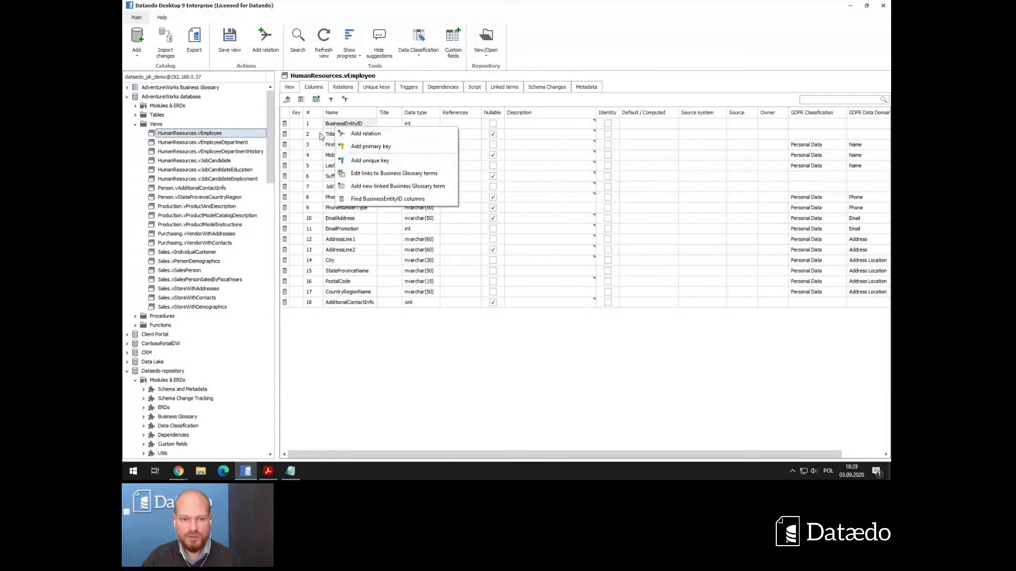
pyautogui.click(372, 151)
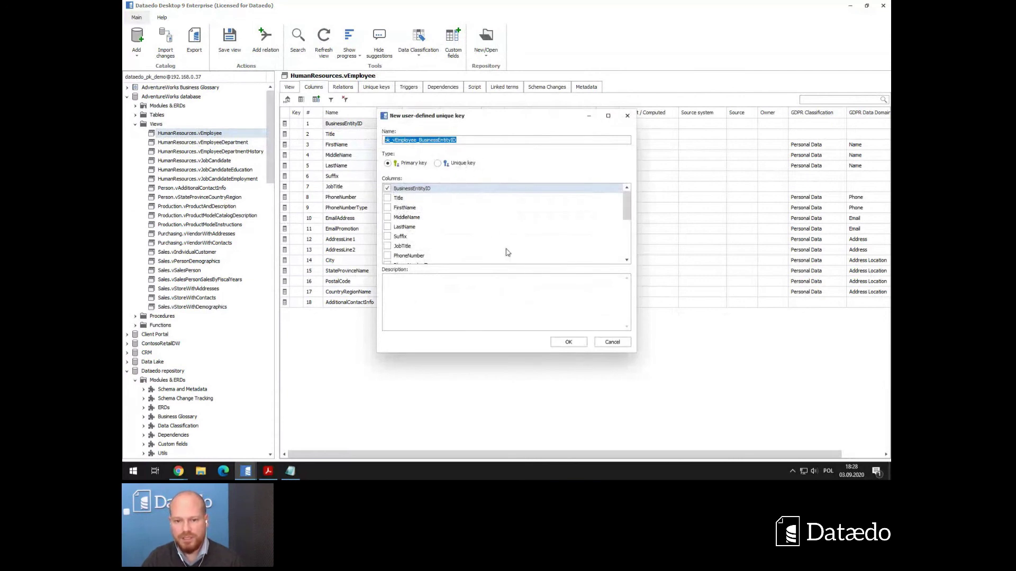
pyautogui.click(570, 344)
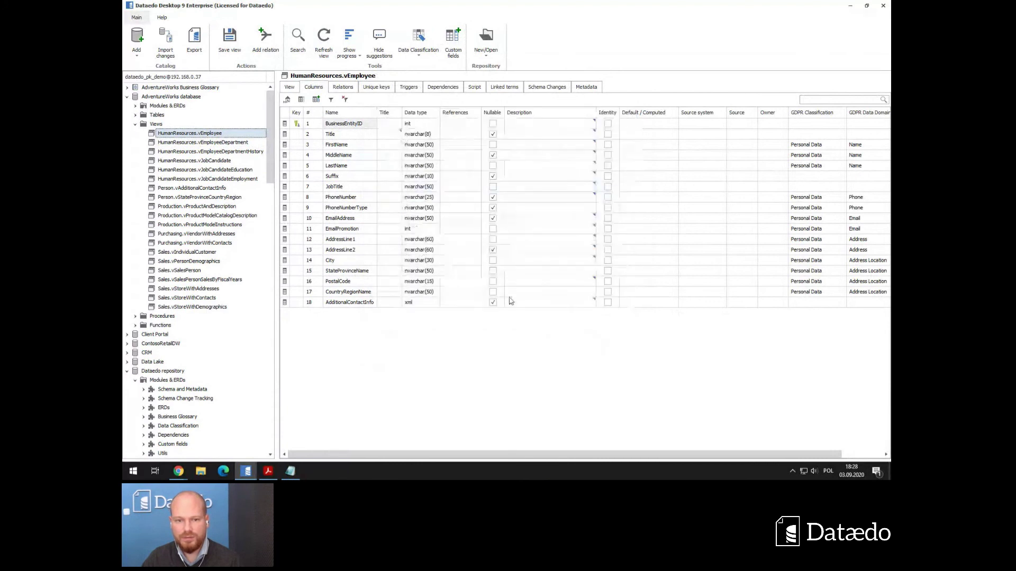
pyautogui.click(336, 125)
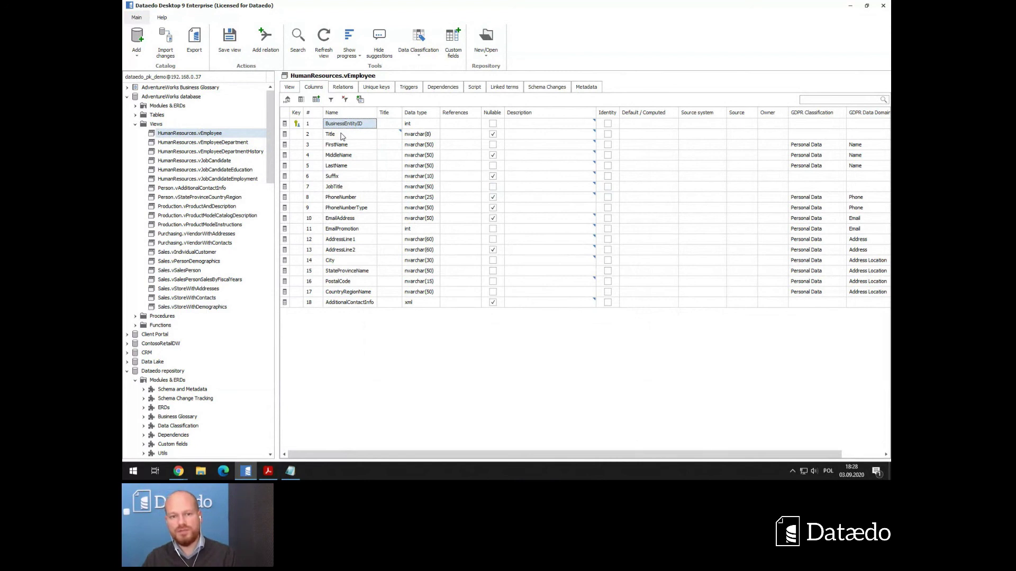
# Switch to the presentation to show the Tip #17 slide, and return to Dataedo.
pyautogui.click(268, 471)
pyautogui.click(426, 272)
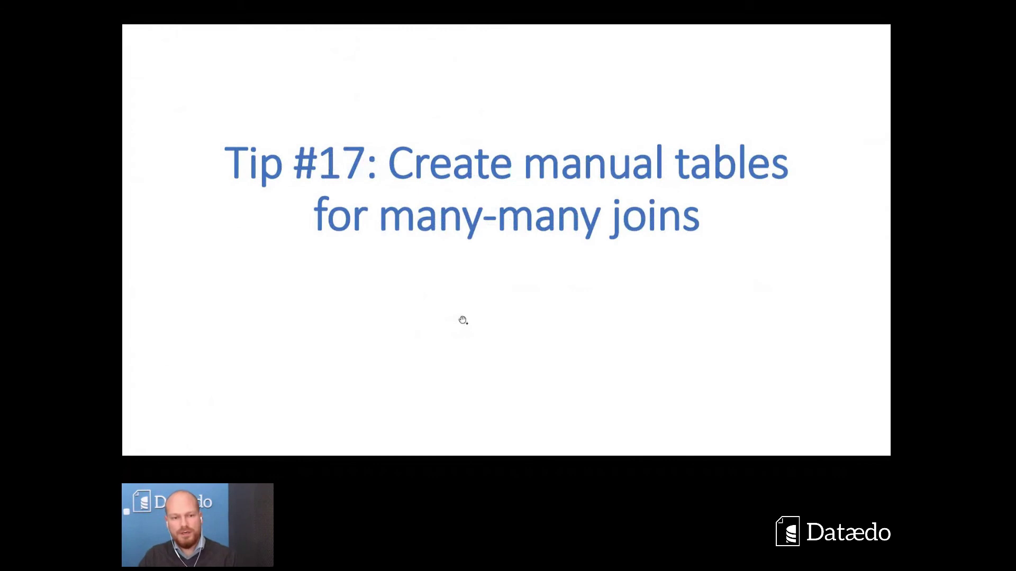
pyautogui.hotkey('alt', 'Tab')
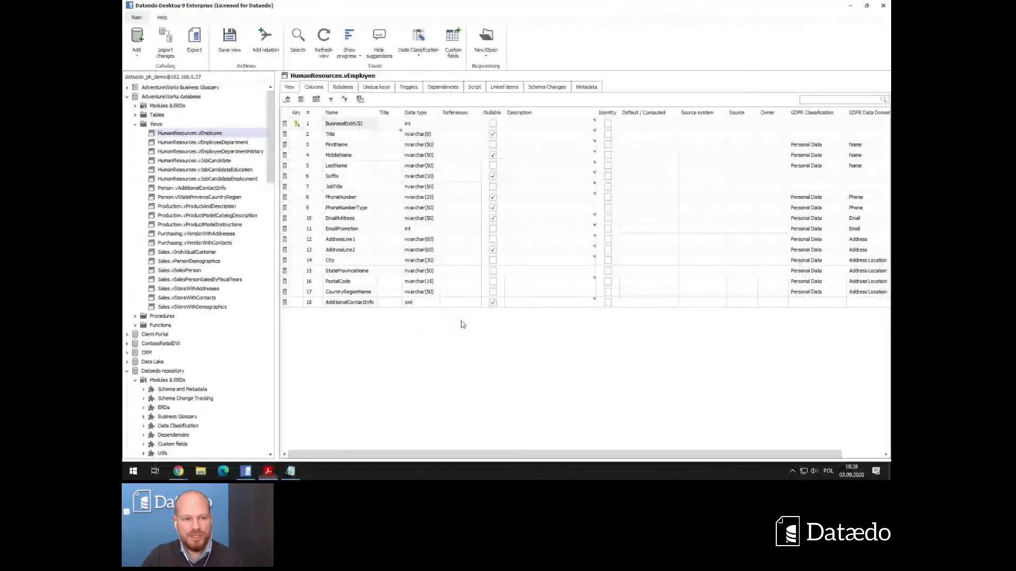
# Collapse the AdventureWorks database and examine the Data Classification module's ERD in the Dataedo repository documentation.
pyautogui.doubleClick(171, 96)
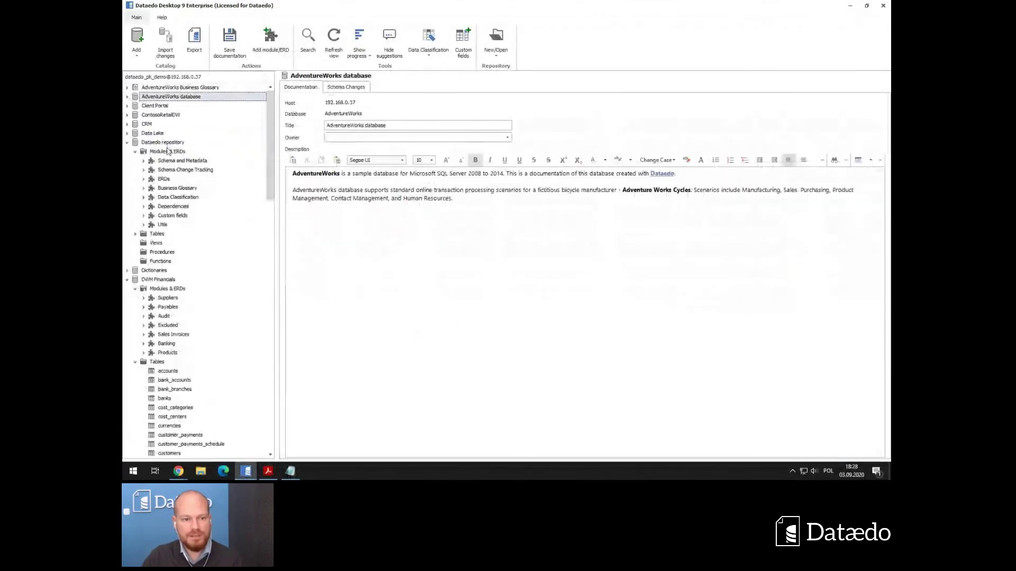
pyautogui.click(178, 173)
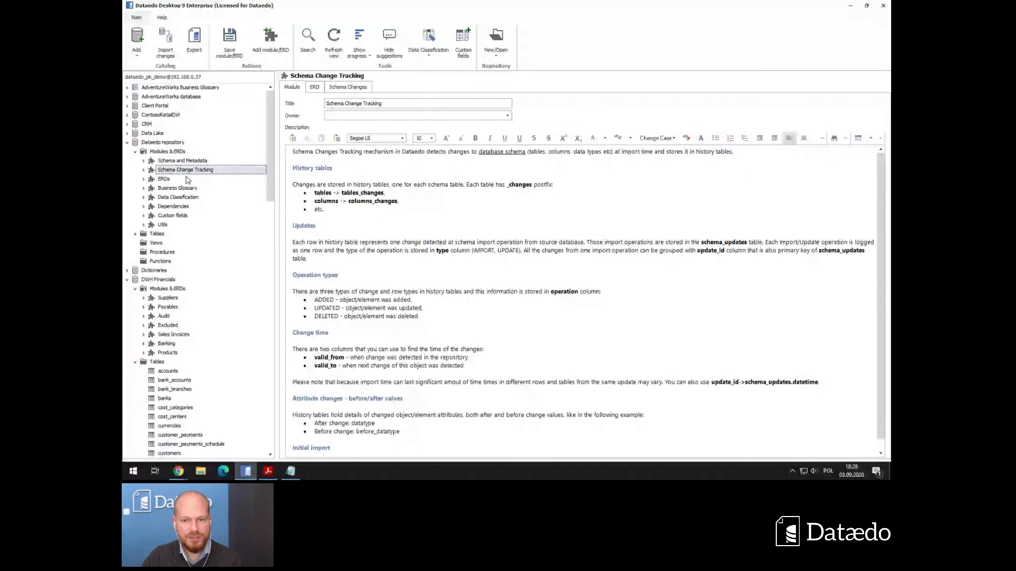
pyautogui.click(177, 196)
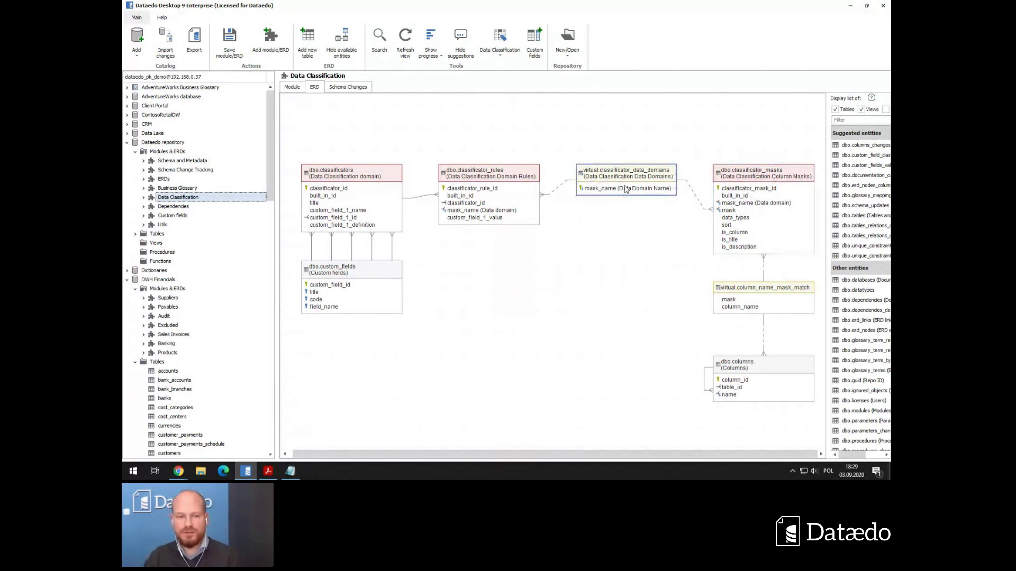
# Start adding a new manual table to DWH Financials and cancel the empty table form.
pyautogui.moveTo(270, 178); pyautogui.dragTo(272, 226)
pyautogui.click(156, 207)
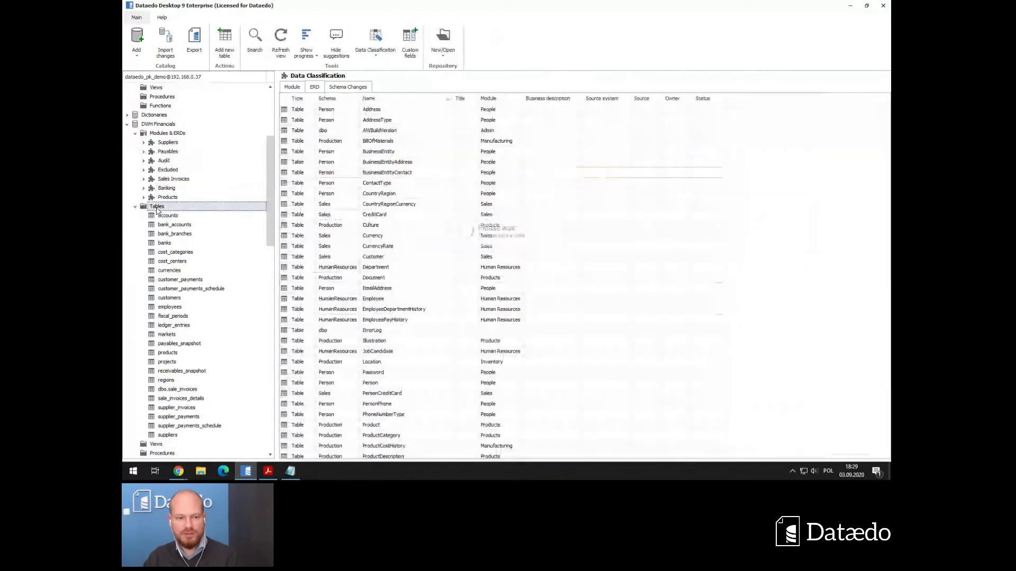
pyautogui.rightClick(157, 210)
pyautogui.moveTo(174, 214)
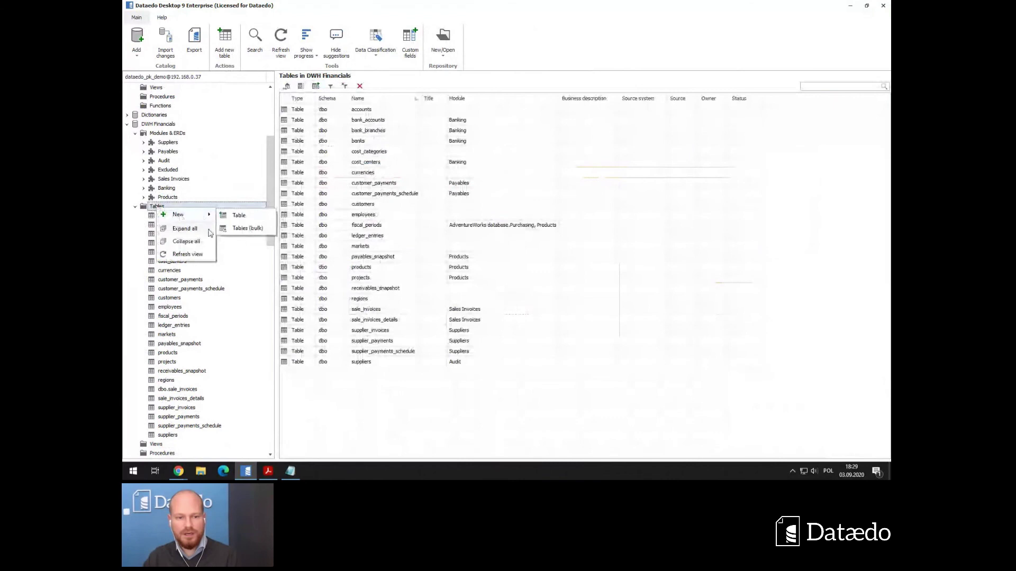
pyautogui.click(237, 216)
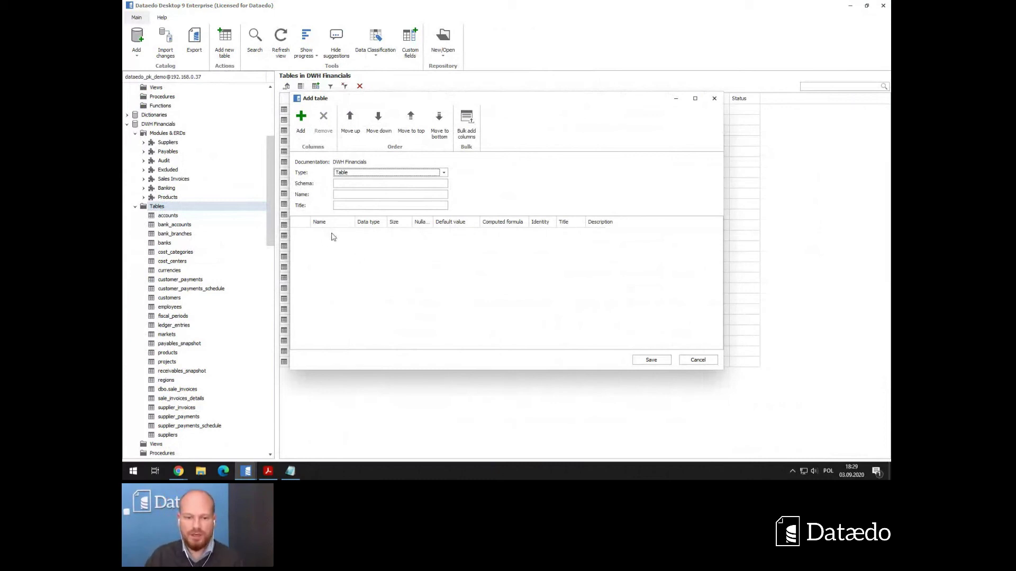
pyautogui.click(694, 364)
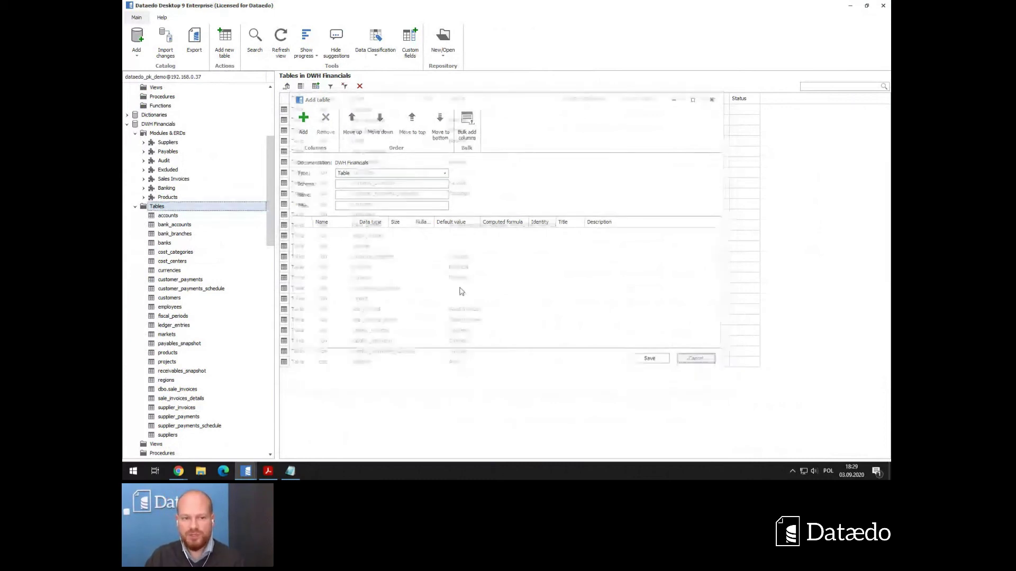
# Reopen the Data Classification diagram, show the Tip #18 slide in the presentation and return to Dataedo.
pyautogui.scroll(2, 212, 211)
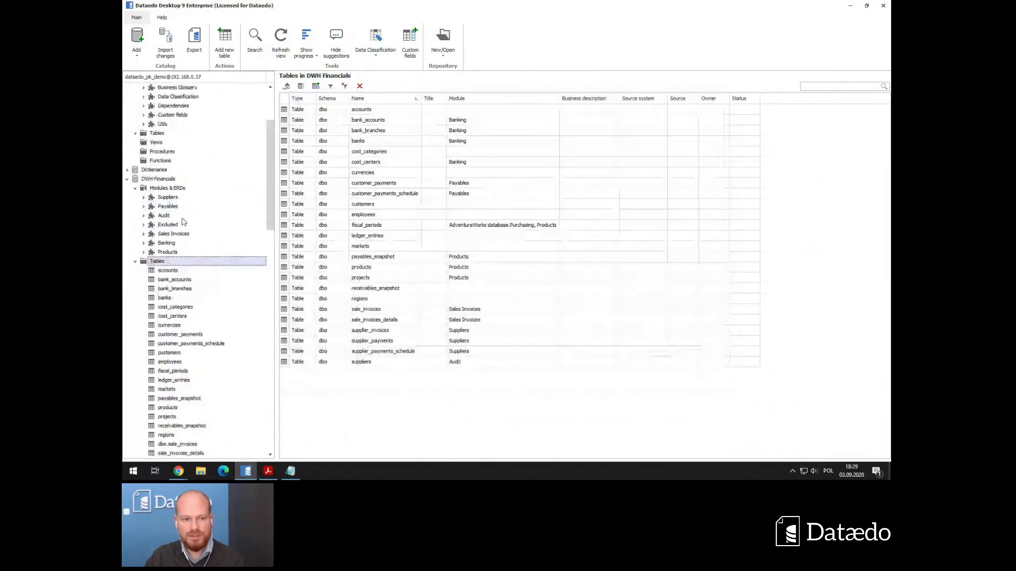
pyautogui.scroll(1, 183, 222)
pyautogui.scroll(3, 190, 234)
pyautogui.click(201, 197)
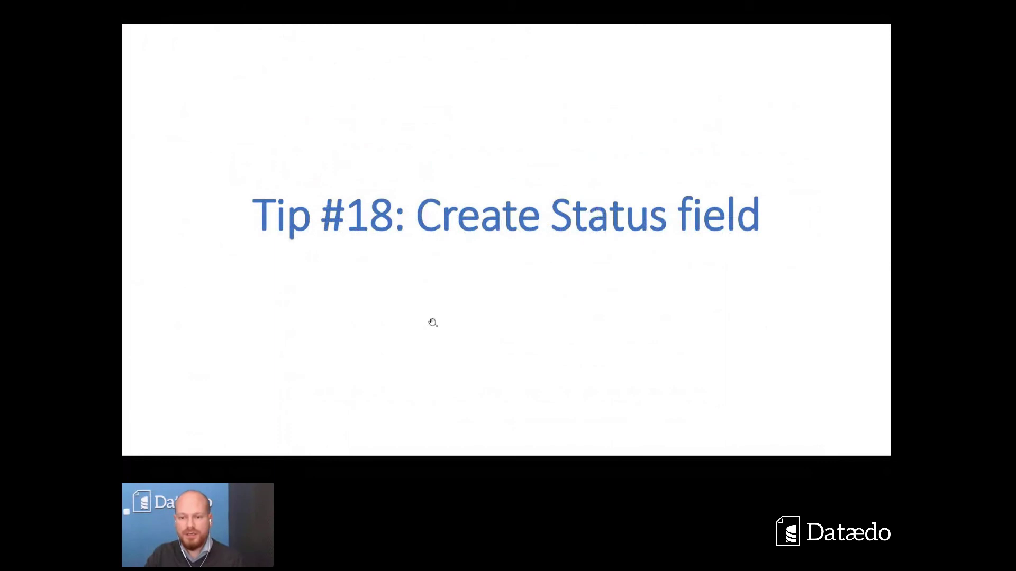
pyautogui.hotkey('alt', 'Tab')
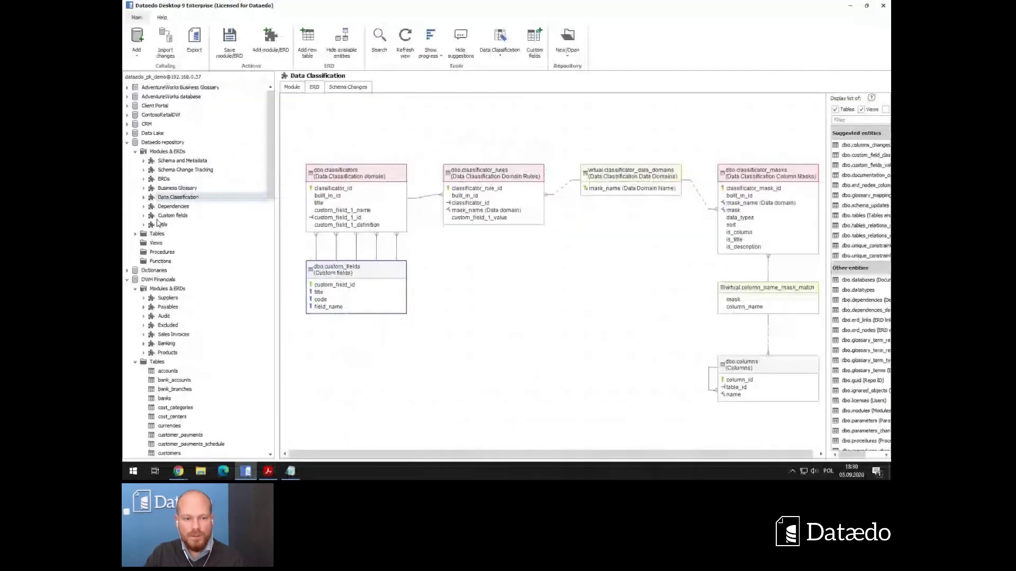
# Open the accounts table in DWH Financials and examine the custom fields of its columns, including Status.
pyautogui.scroll(-3, 159, 222)
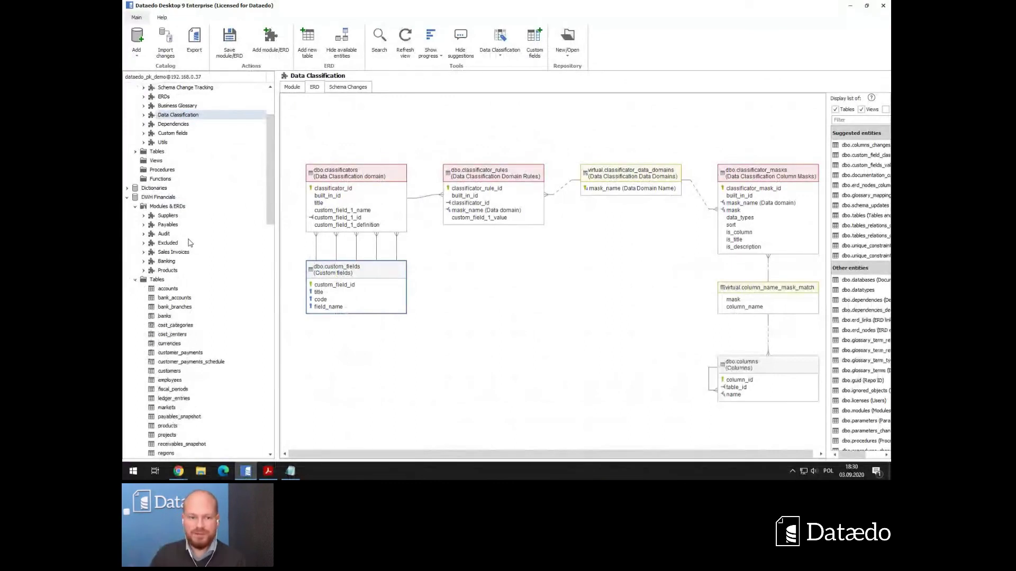
pyautogui.click(157, 283)
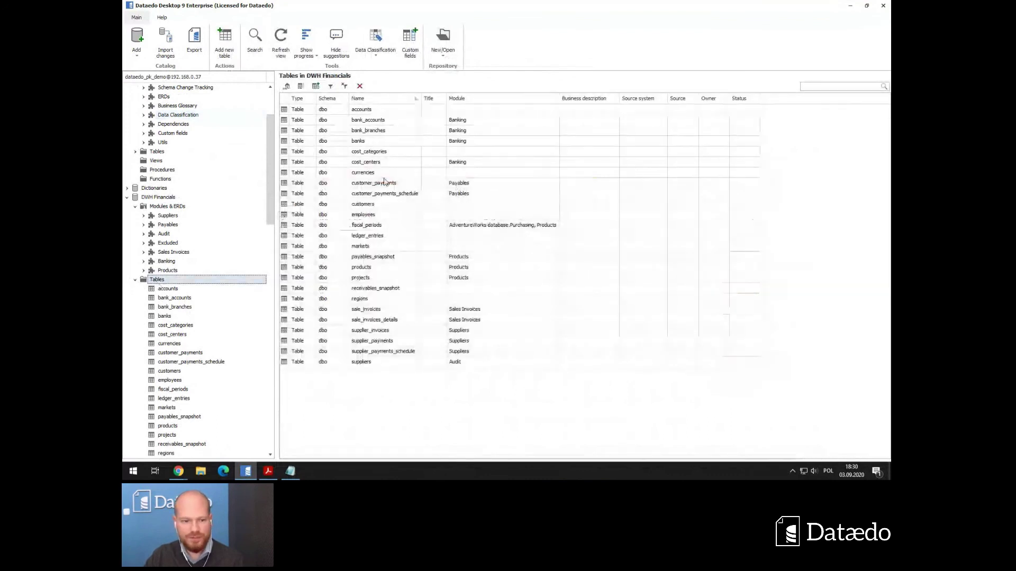
pyautogui.click(180, 293)
pyautogui.click(516, 135)
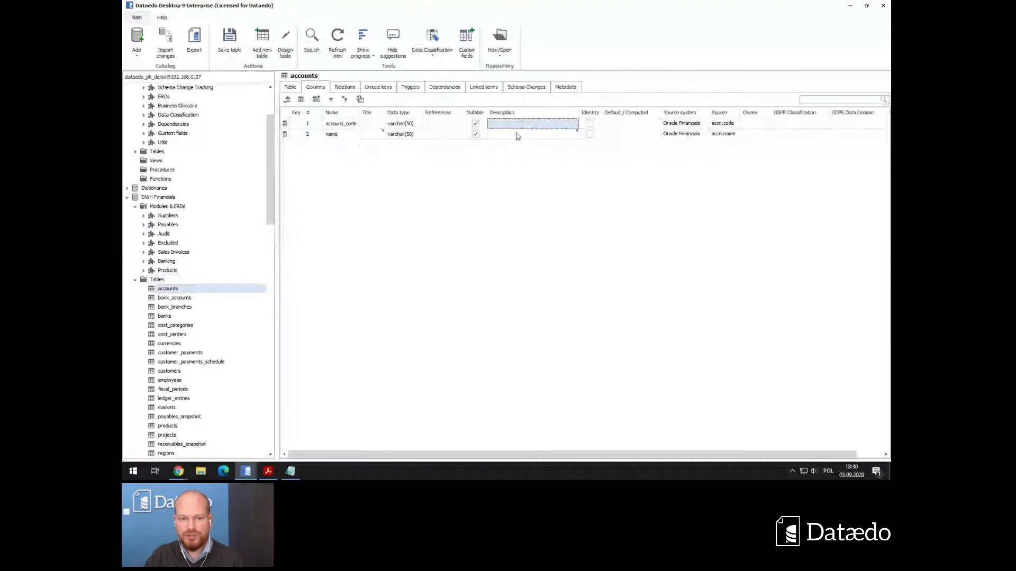
pyautogui.click(373, 133)
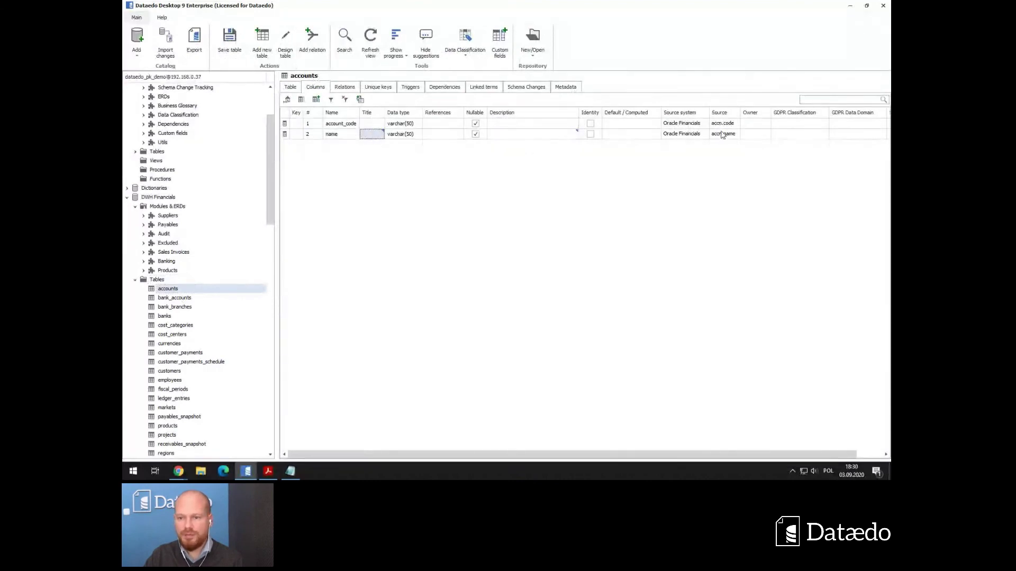
pyautogui.moveTo(720, 454); pyautogui.dragTo(747, 454)
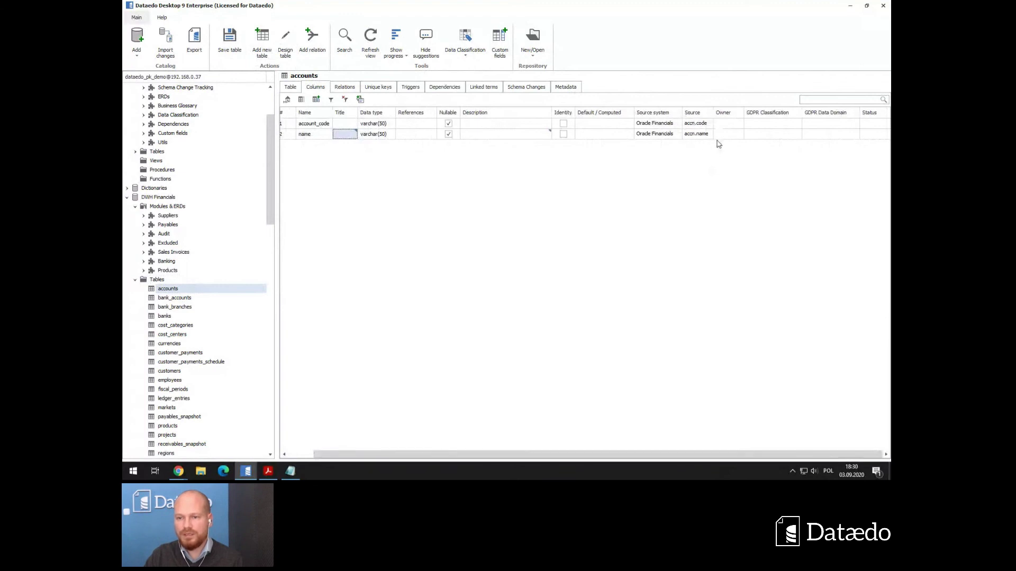
# Open the table list of the Dataedo repository documentation and review the Status values of its tables.
pyautogui.click(156, 280)
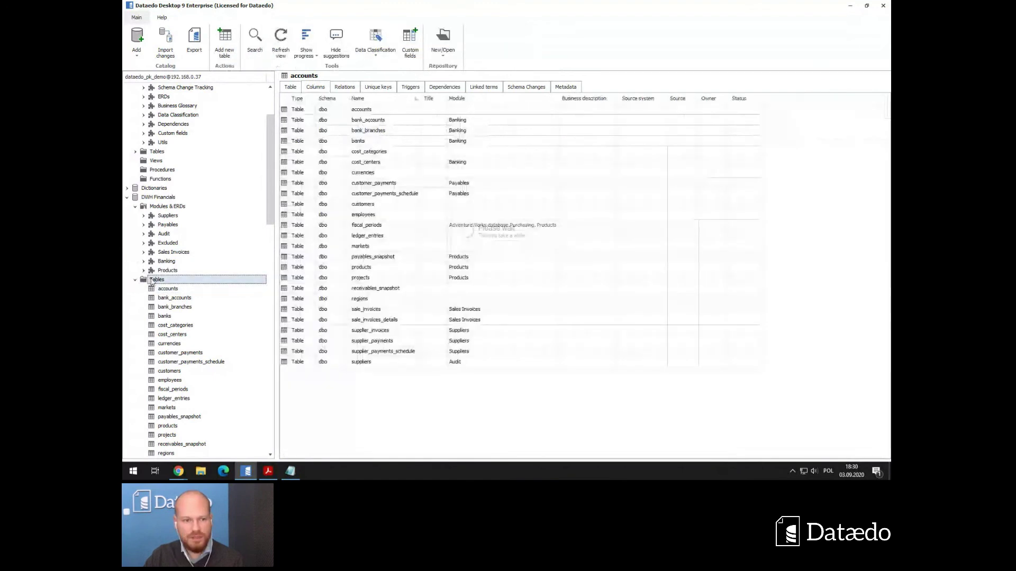
pyautogui.scroll(3, 152, 281)
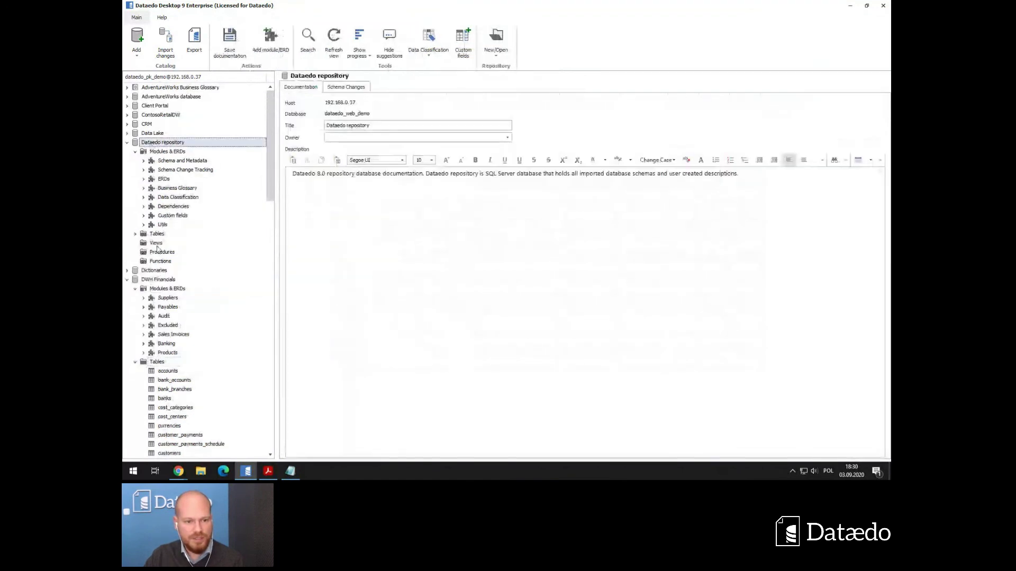
pyautogui.click(157, 234)
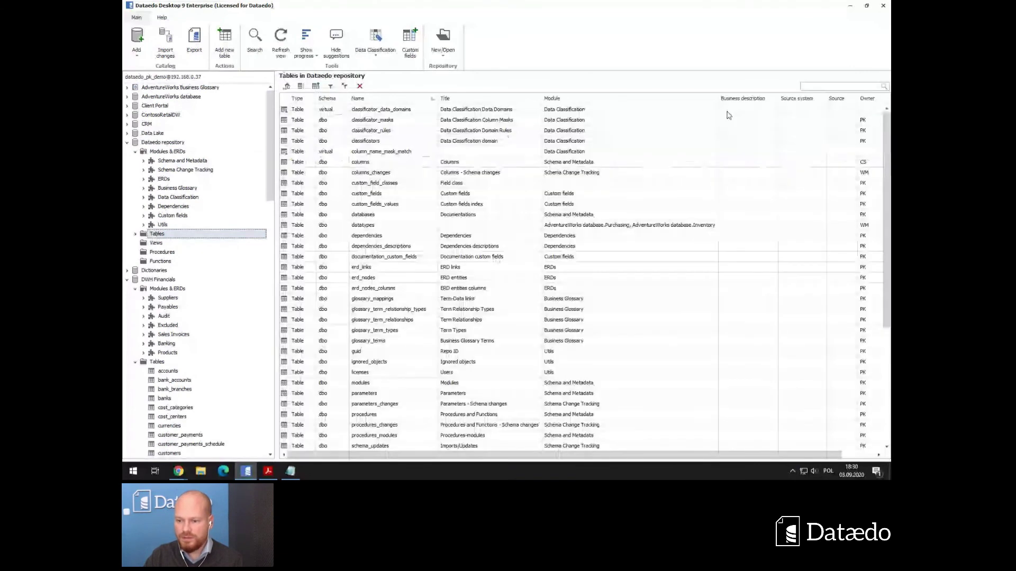
pyautogui.scroll(-1, 885, 407)
pyautogui.hscroll(1, 855, 416)
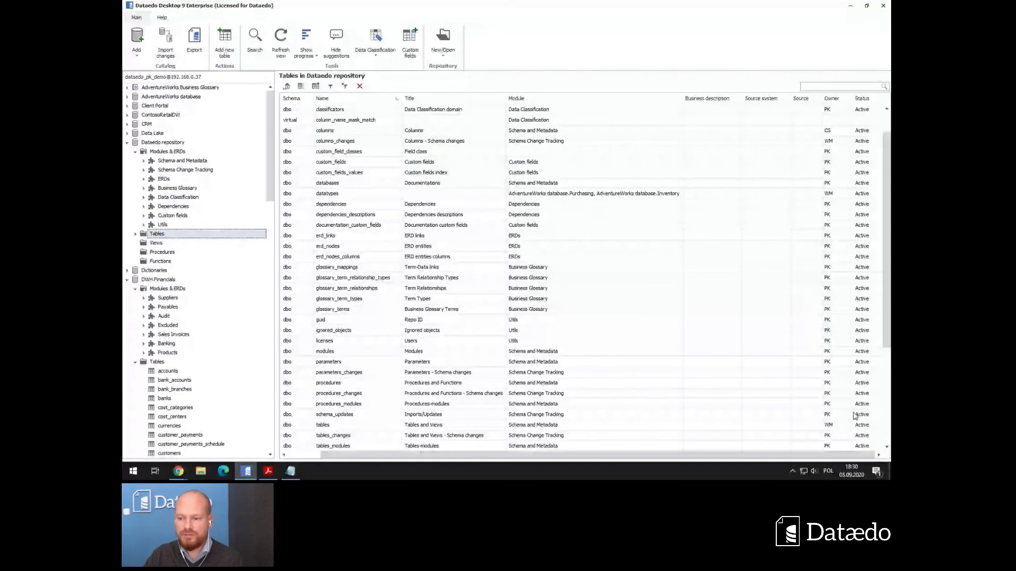
pyautogui.scroll(-4, 855, 416)
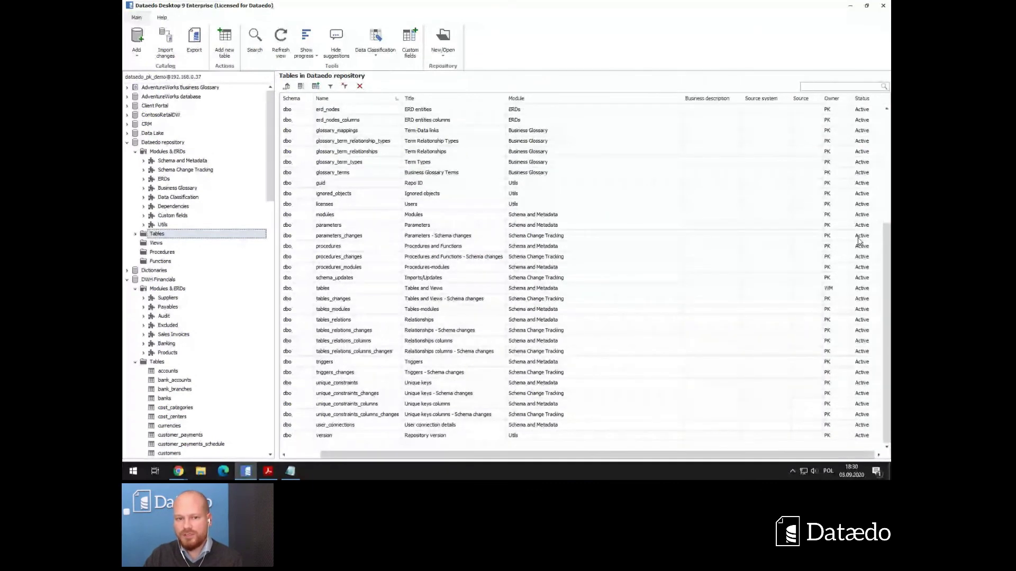
pyautogui.scroll(5, 859, 238)
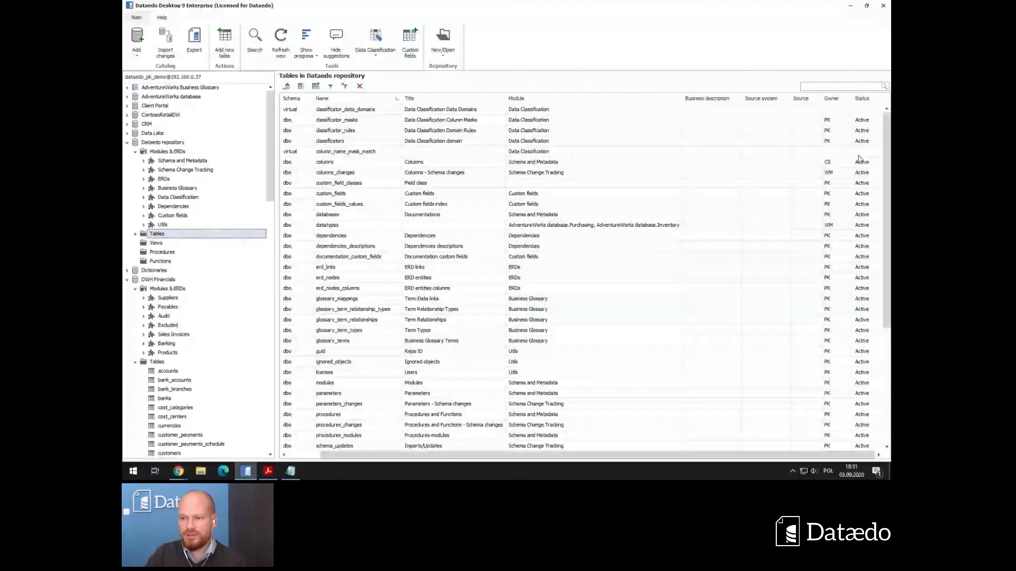
# Examine the available Status options for the classificator_masks table and review the Status column across the Dataedo repository tables.
pyautogui.click(875, 121)
pyautogui.click(877, 121)
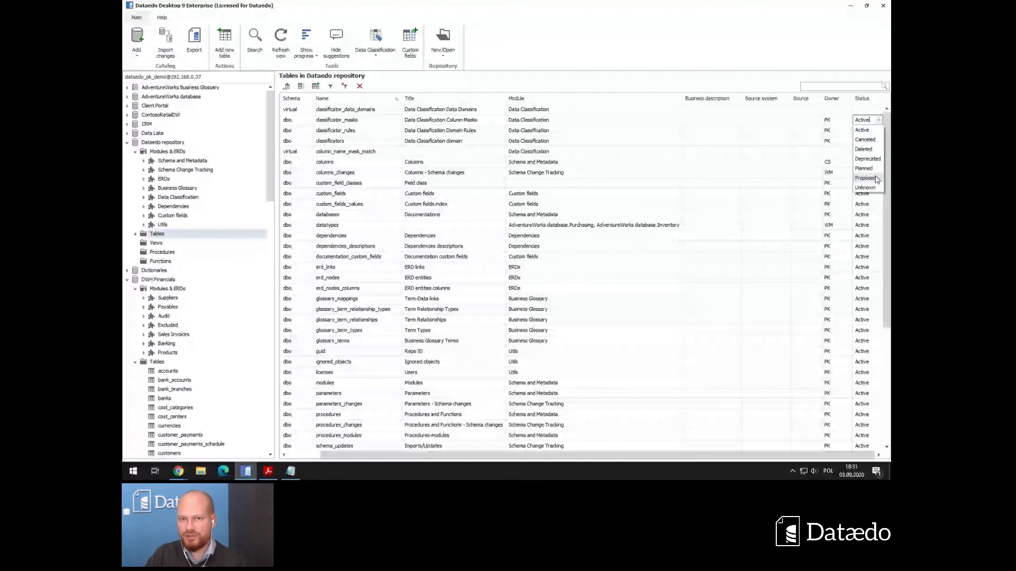
pyautogui.click(851, 151)
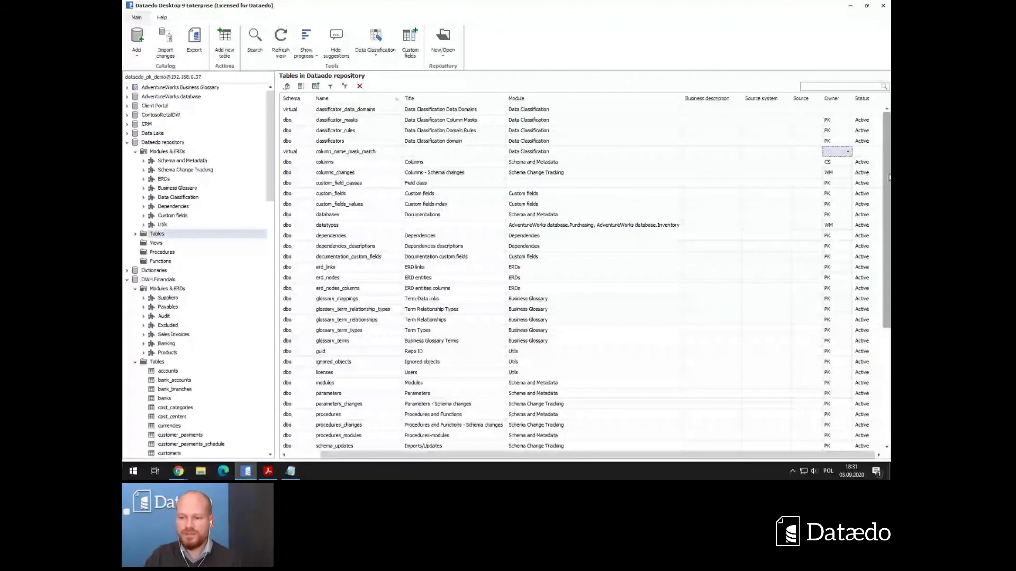
pyautogui.scroll(-2, 860, 362)
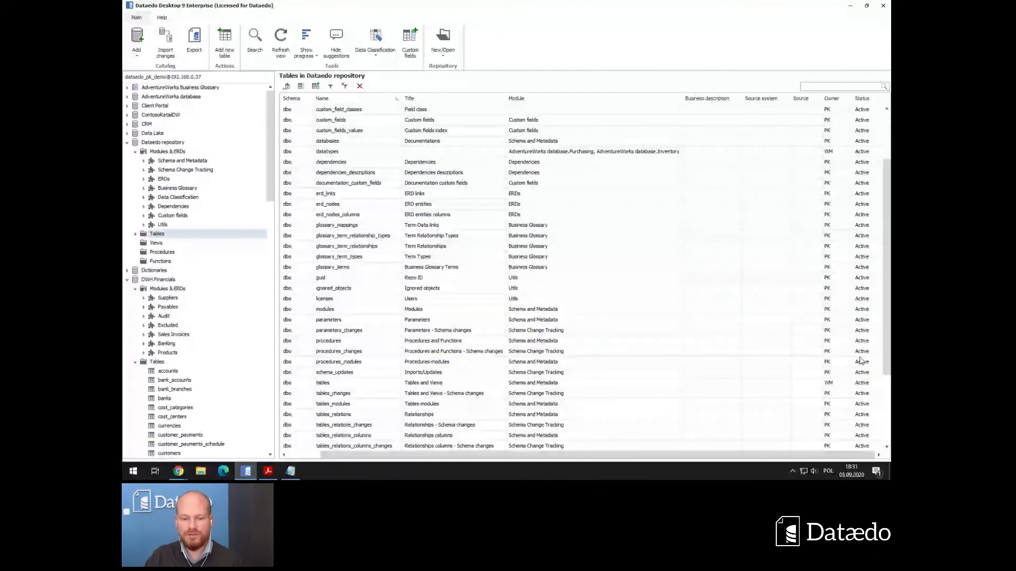
pyautogui.scroll(2, 860, 361)
# Advance the presentation to the next tip slide, return to Dataedo and examine the Owner options and values of the repository tables.
pyautogui.moveTo(269, 475)
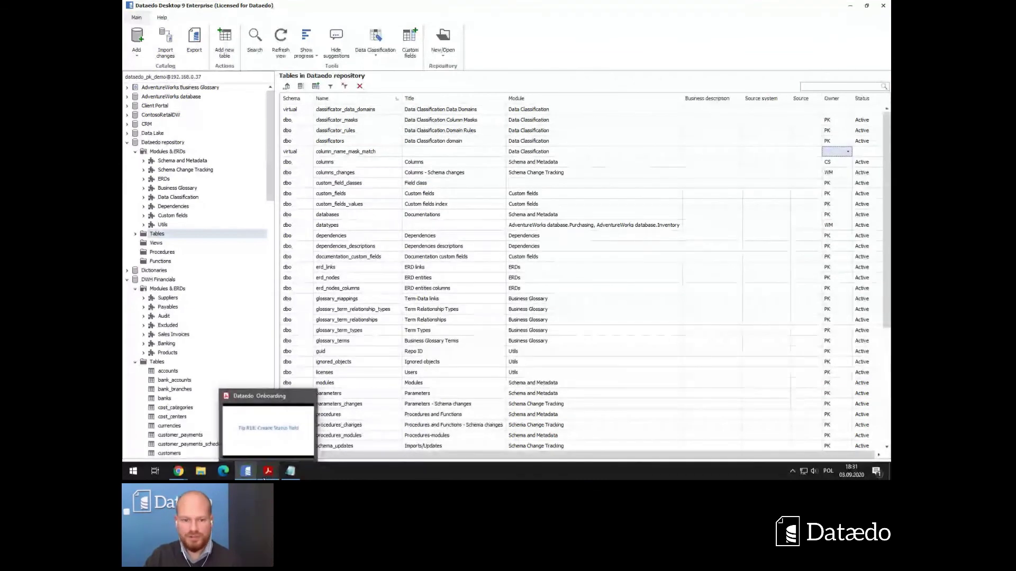
pyautogui.click(264, 478)
pyautogui.click(393, 376)
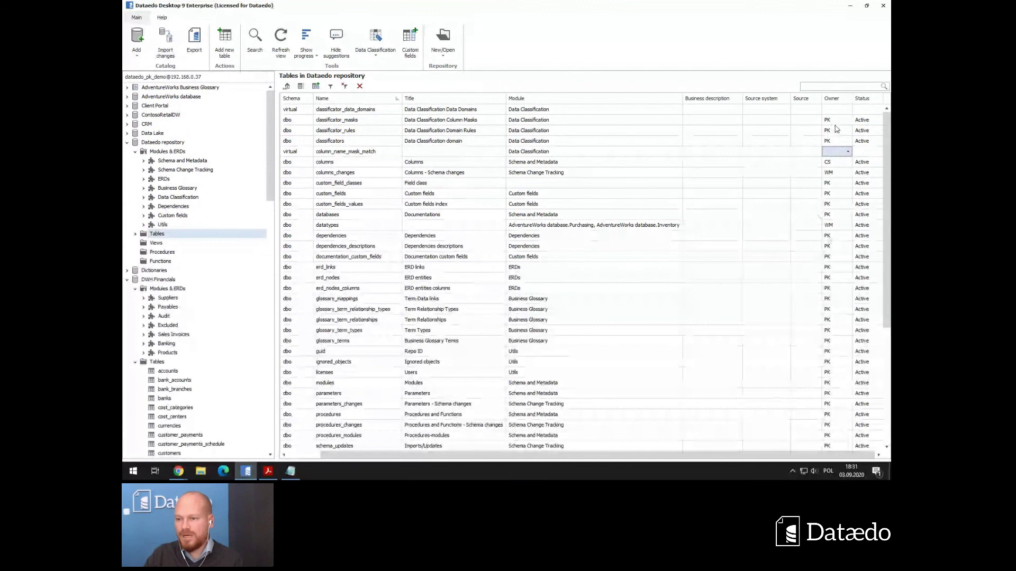
pyautogui.click(847, 152)
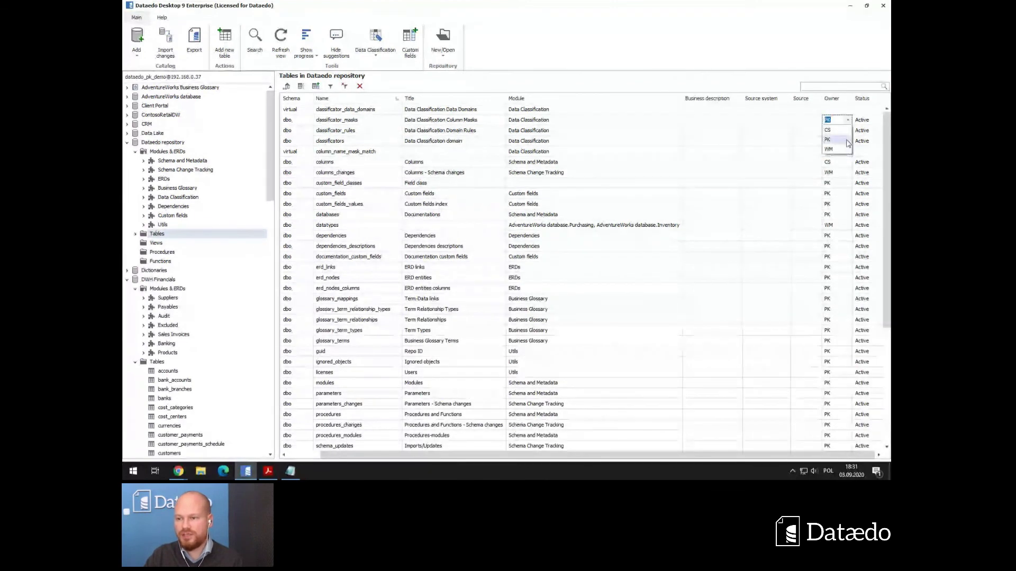
pyautogui.click(838, 173)
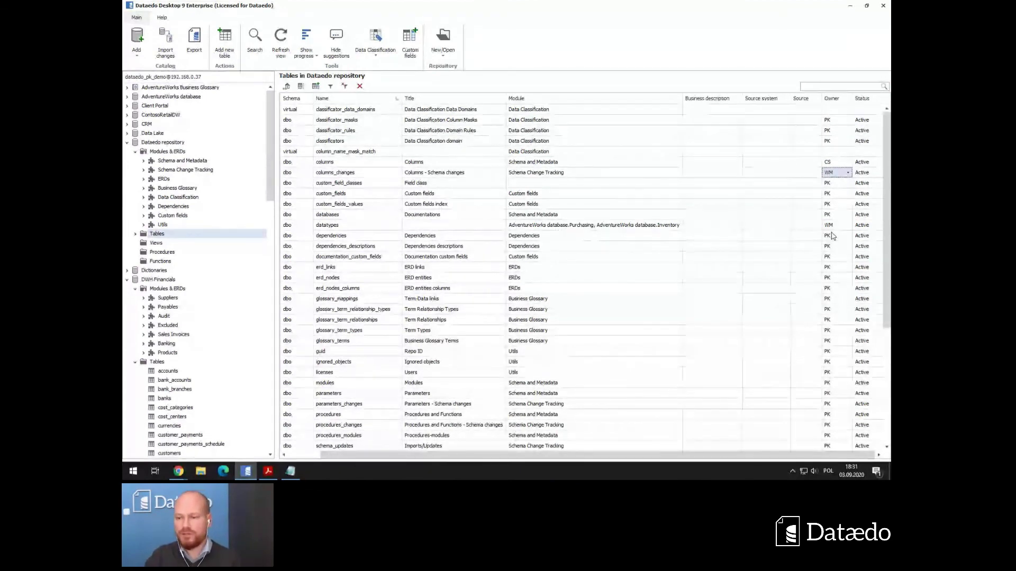
pyautogui.click(834, 278)
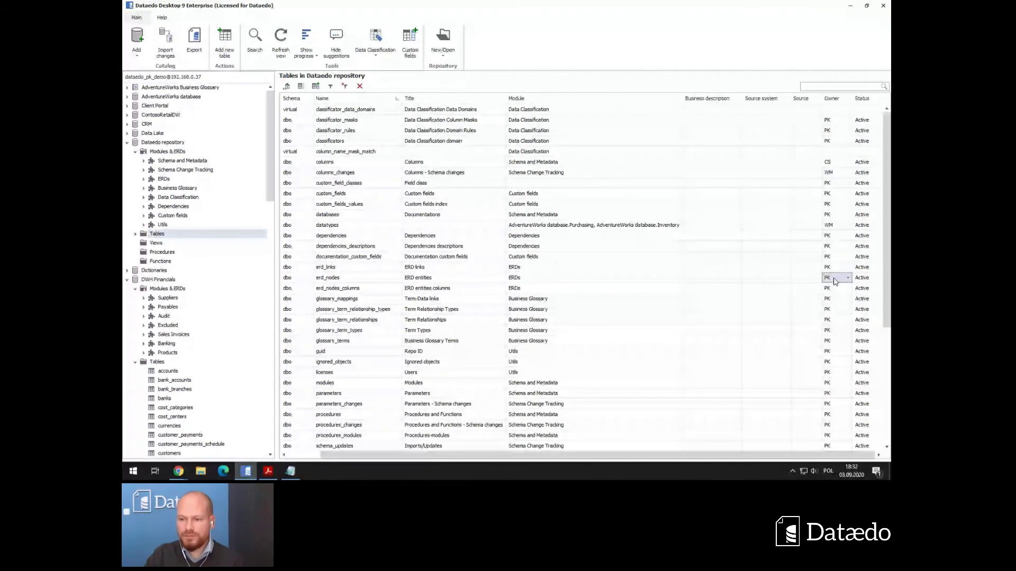
pyautogui.scroll(-1, 834, 281)
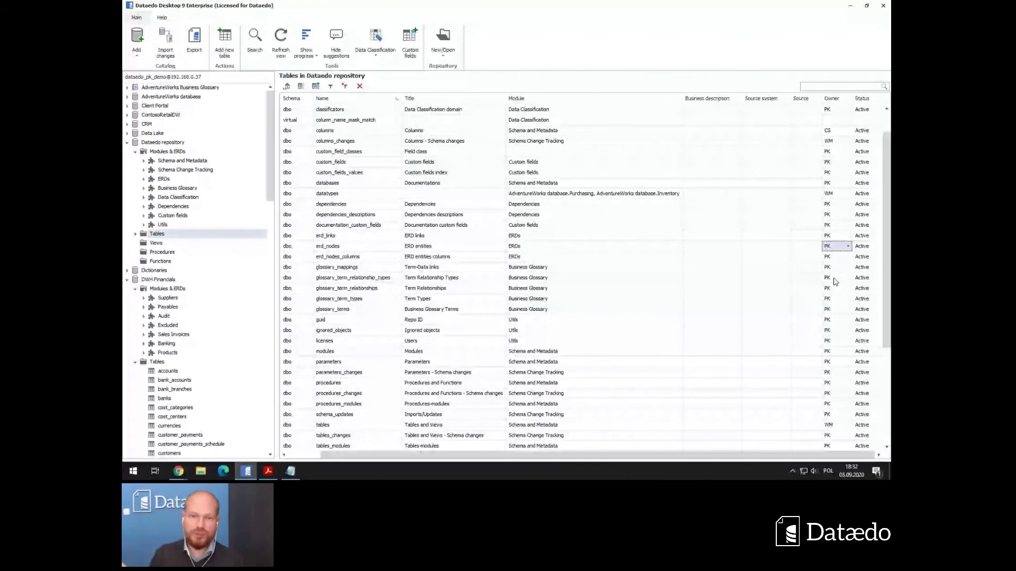
# Show the Tip #20 slide and, back in Dataedo, examine the Source system and Source fields of the accounts columns in DWH Financials.
pyautogui.click(268, 472)
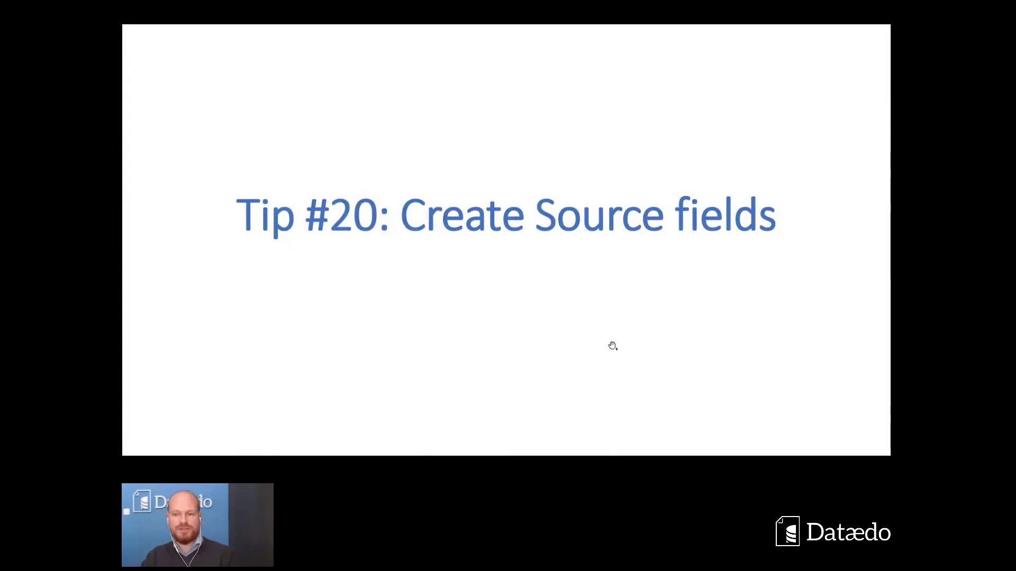
pyautogui.hotkey('alt', 'Tab')
pyautogui.scroll(-5, 193, 273)
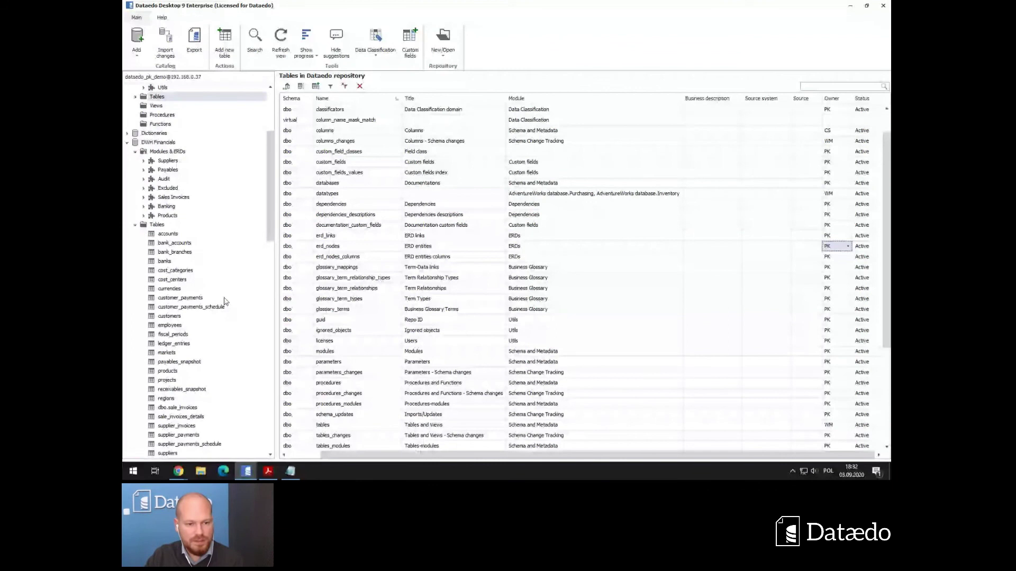
pyautogui.click(172, 235)
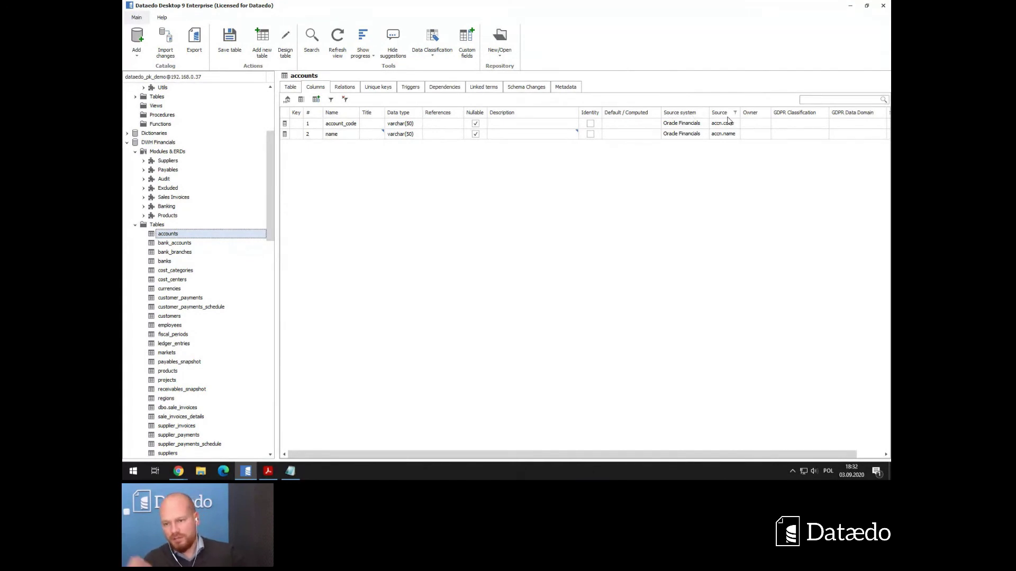
pyautogui.click(691, 126)
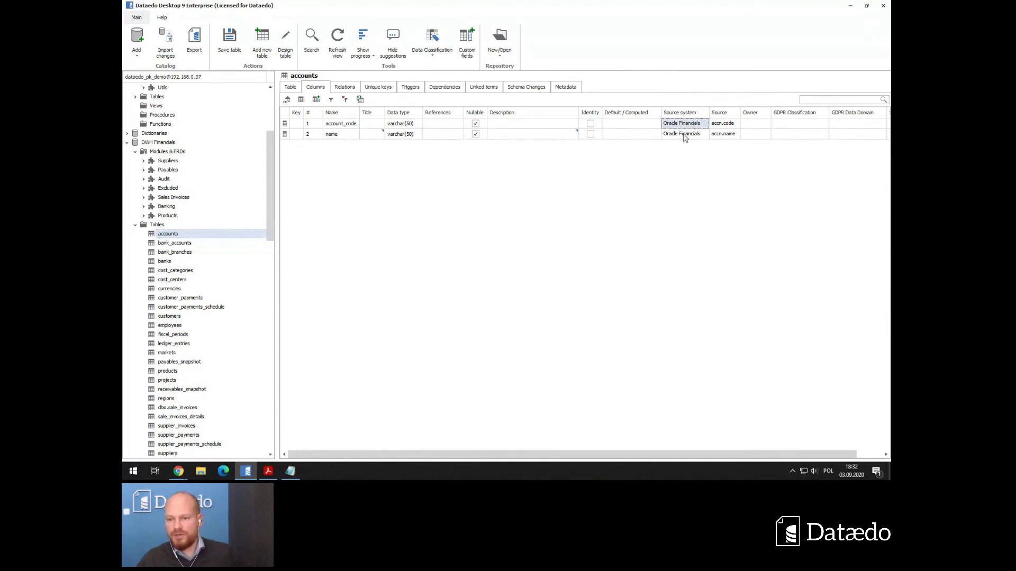
pyautogui.click(684, 136)
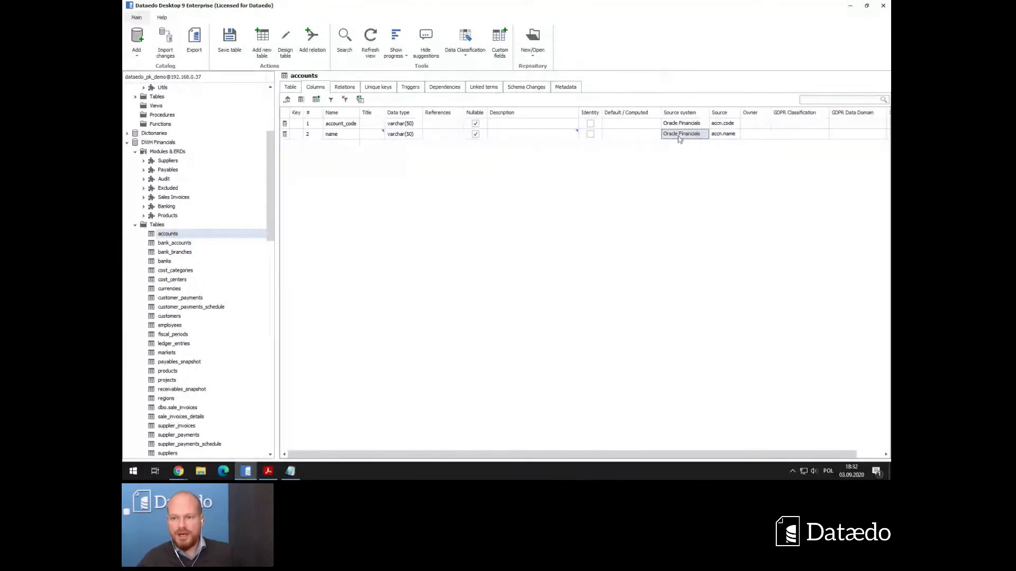
pyautogui.click(725, 124)
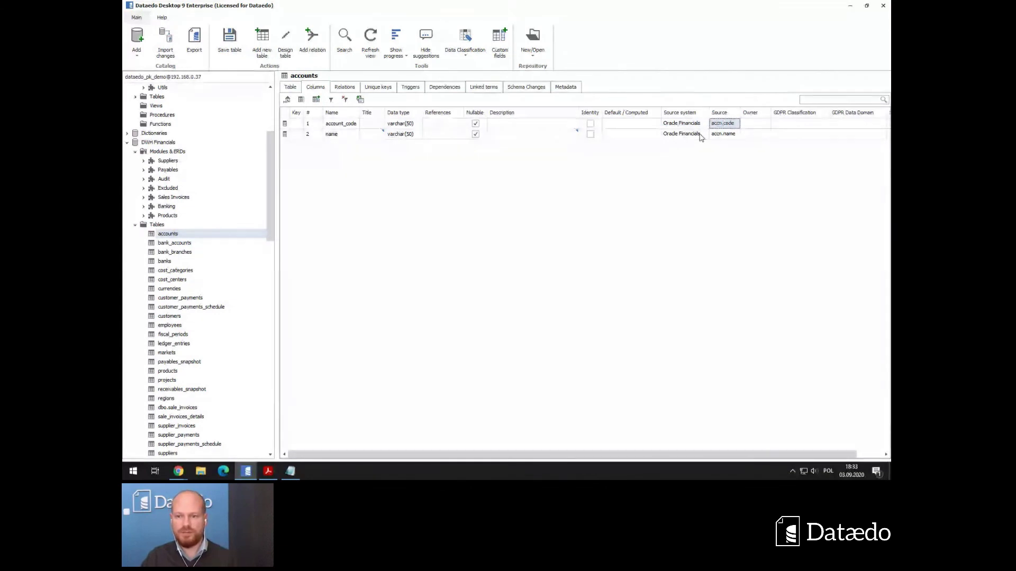
# Switch to the presentation and advance it to the Documentation sharing slide.
pyautogui.click(275, 471)
pyautogui.click(492, 316)
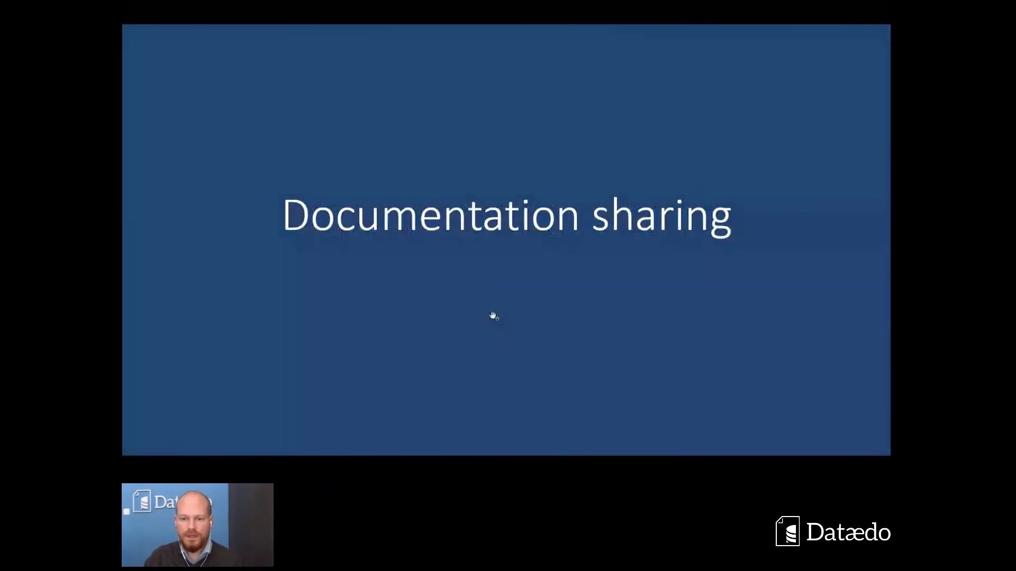
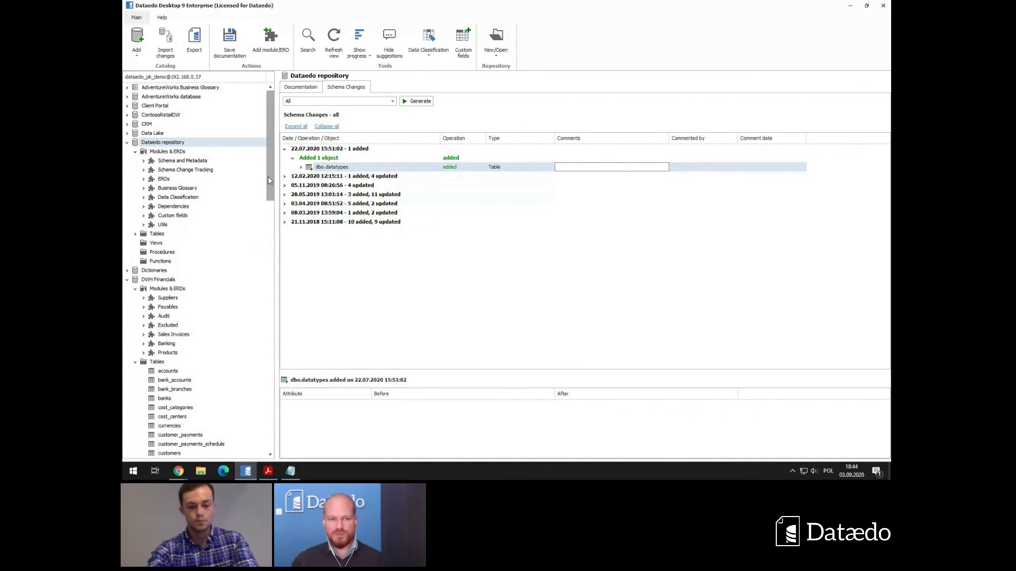
# Start copying descriptions within the current repository, choose Client Portal as destination for AdventureWorks database, and cancel the copy.
pyautogui.moveTo(185, 155)
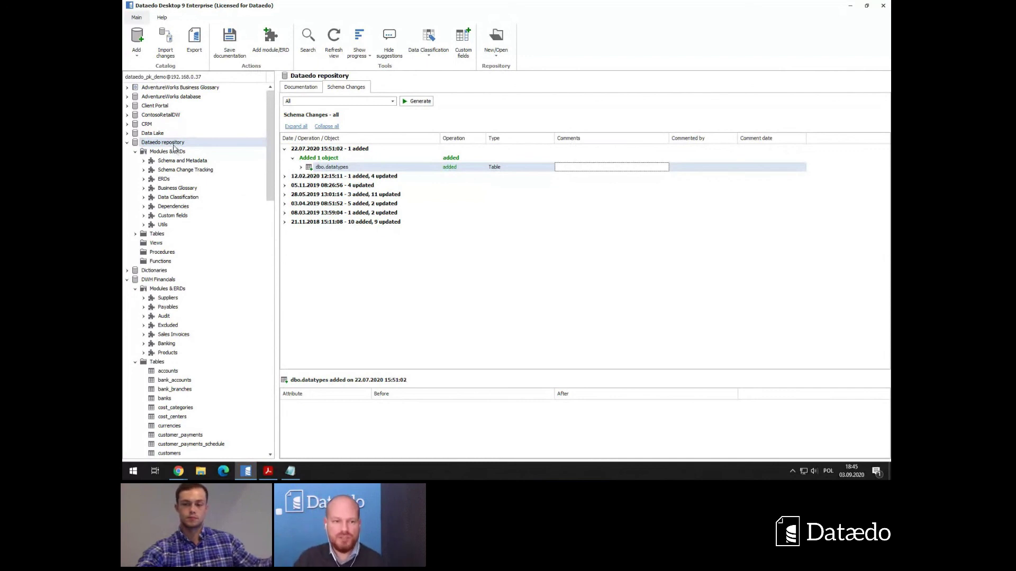
pyautogui.rightClick(161, 147)
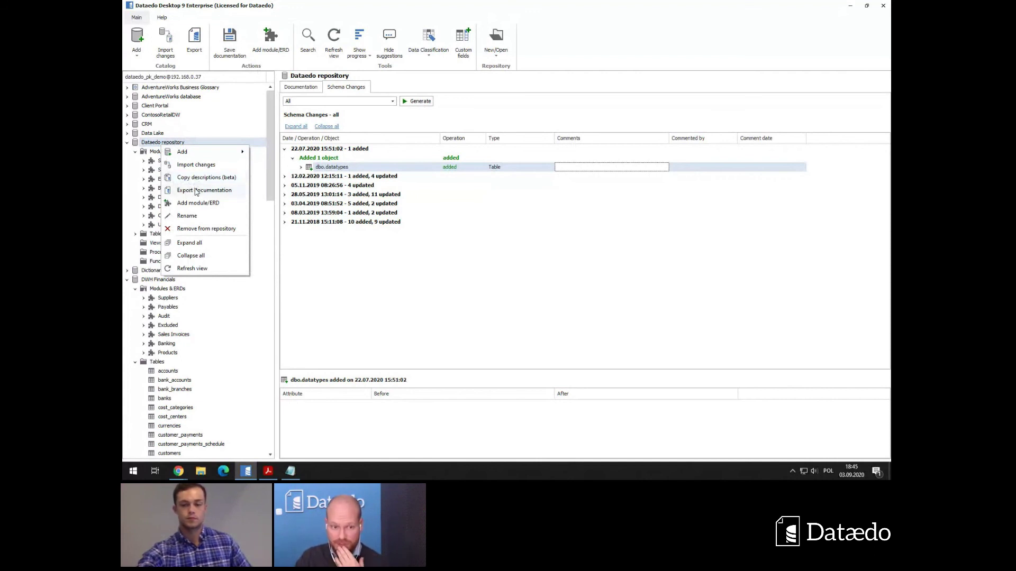
pyautogui.click(192, 180)
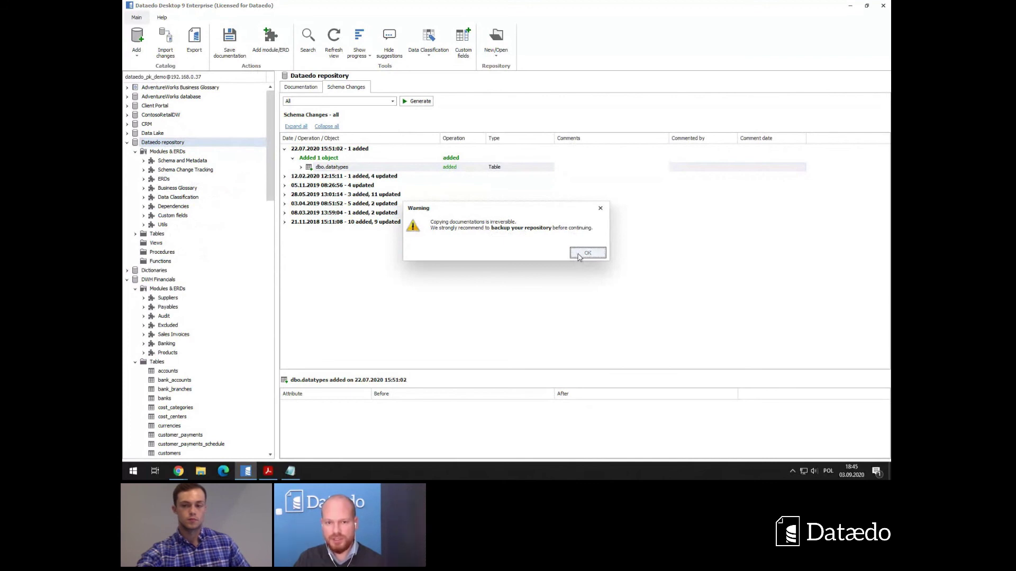
pyautogui.click(578, 256)
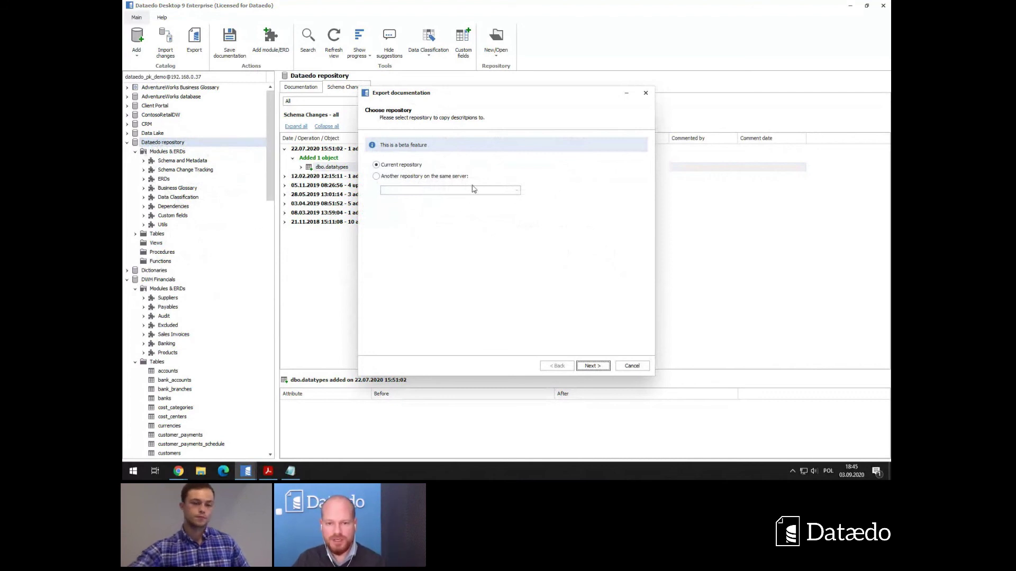
pyautogui.click(587, 366)
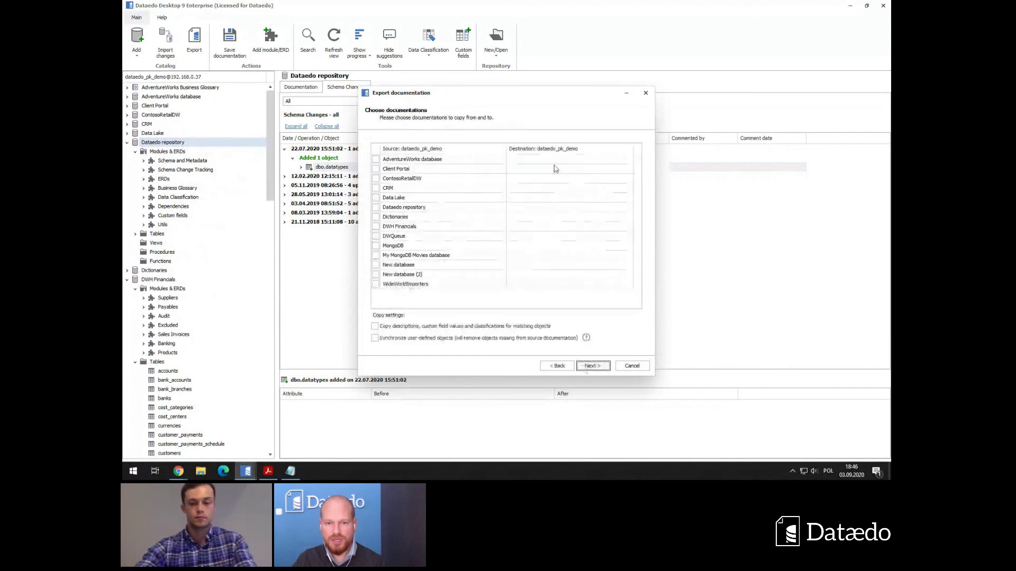
pyautogui.click(545, 160)
pyautogui.click(629, 160)
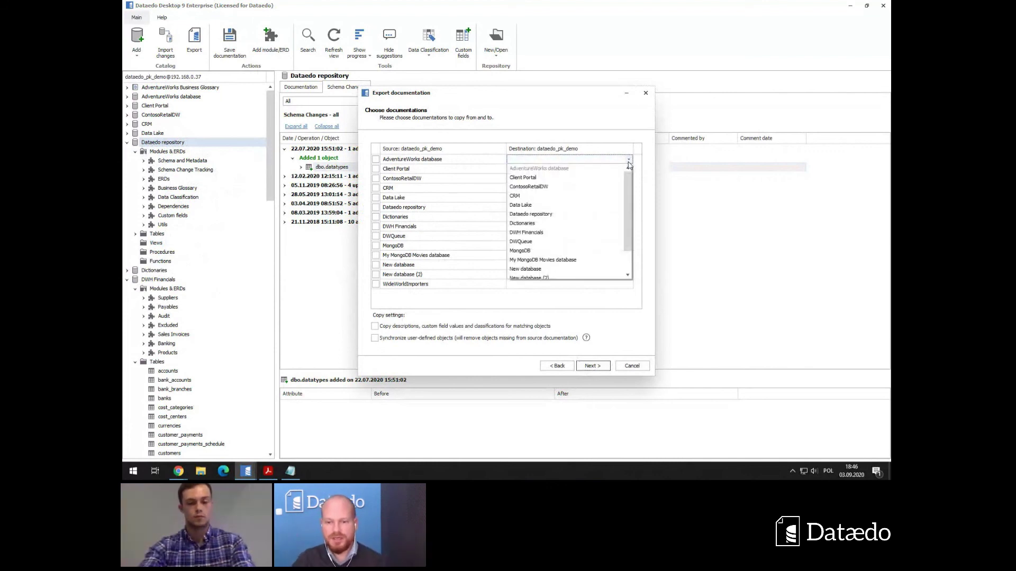
pyautogui.click(561, 179)
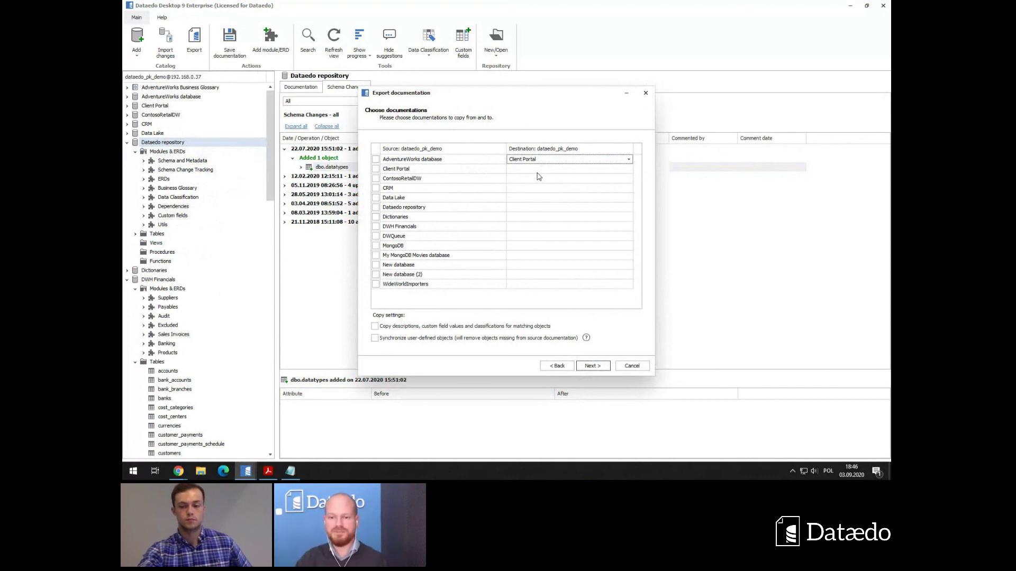
pyautogui.click(632, 365)
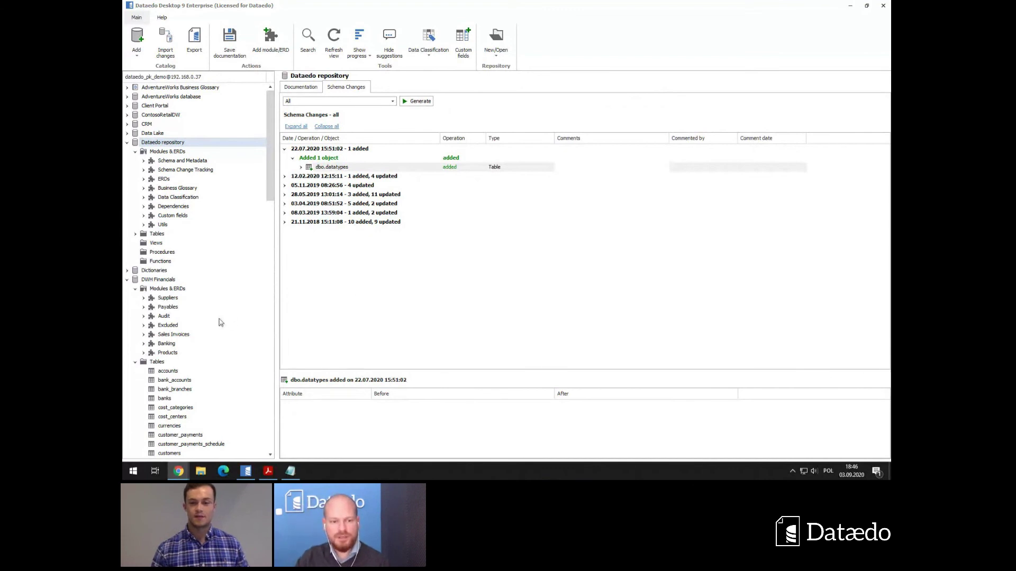
# Generate the list of all schema changes for the Dataedo repository documentation.
pyautogui.scroll(-2, 220, 323)
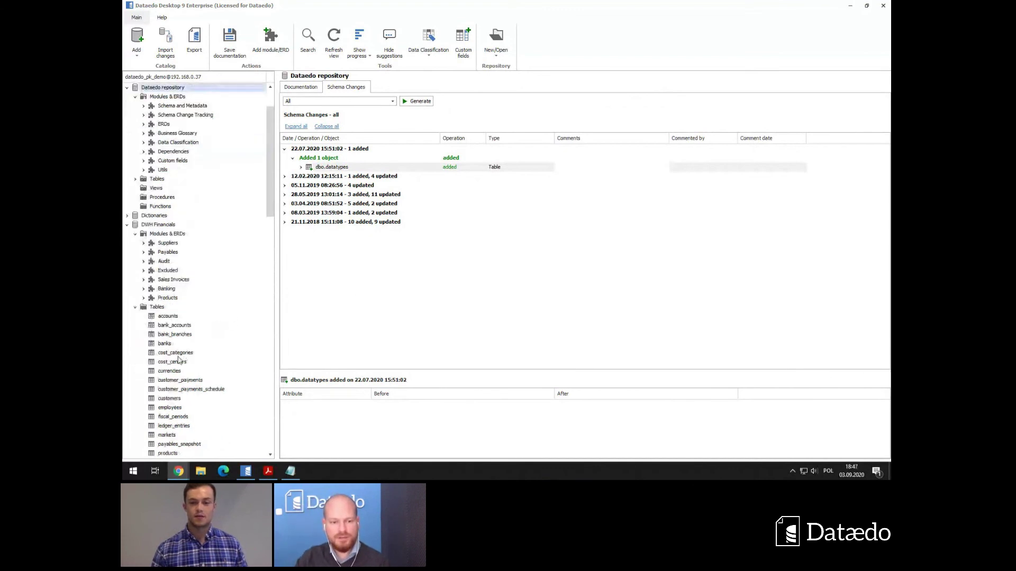
pyautogui.click(169, 371)
pyautogui.click(416, 102)
pyautogui.scroll(2, 214, 183)
pyautogui.click(158, 143)
pyautogui.click(416, 101)
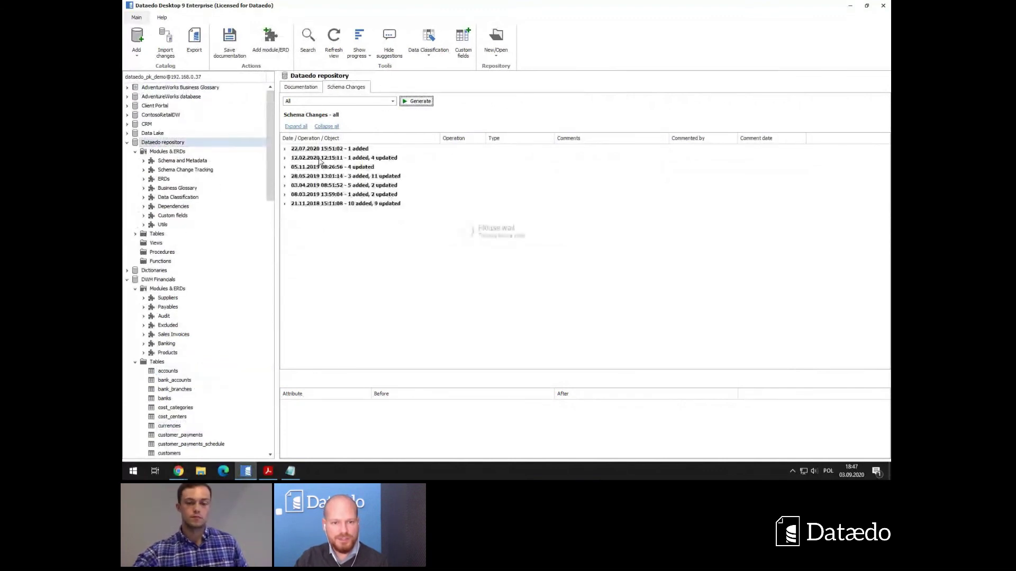
# Expand the updated objects of the 21.11.2018 change and view the details of dbo.columns' trg_columns_change_track_insert trigger, enlarging the details area.
pyautogui.click(284, 204)
pyautogui.click(292, 223)
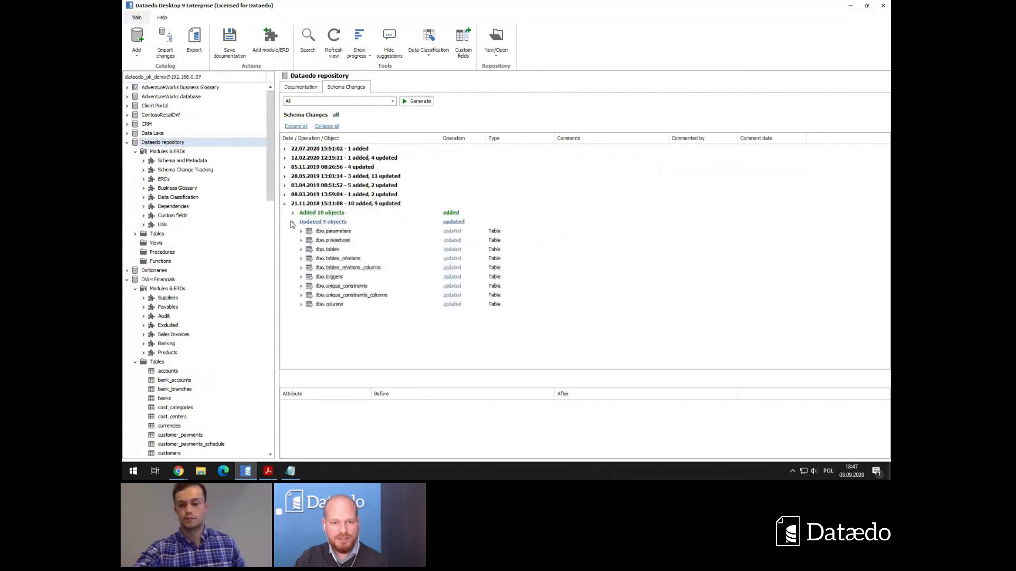
pyautogui.click(301, 305)
pyautogui.click(337, 315)
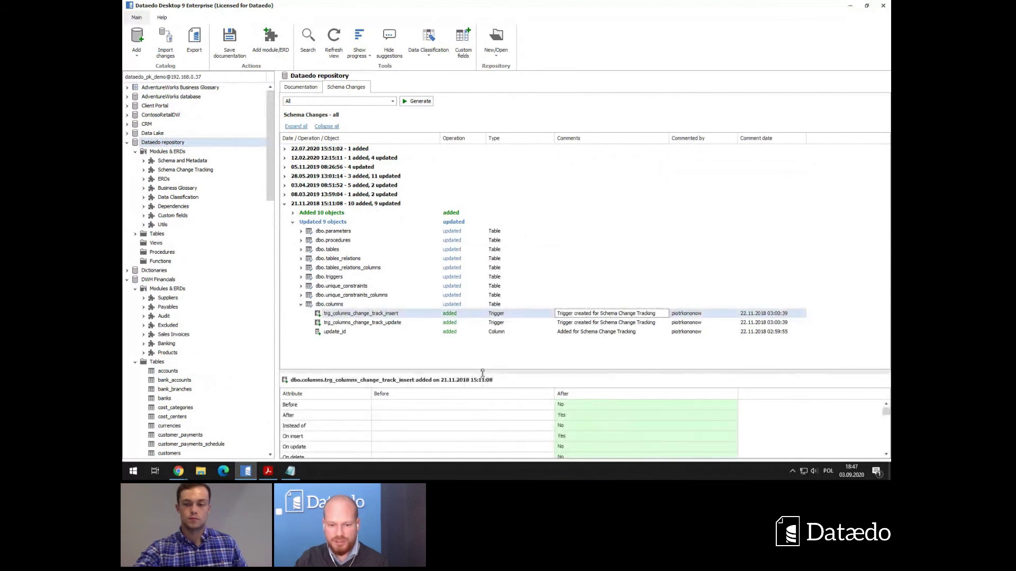
pyautogui.moveTo(481, 371); pyautogui.dragTo(482, 363)
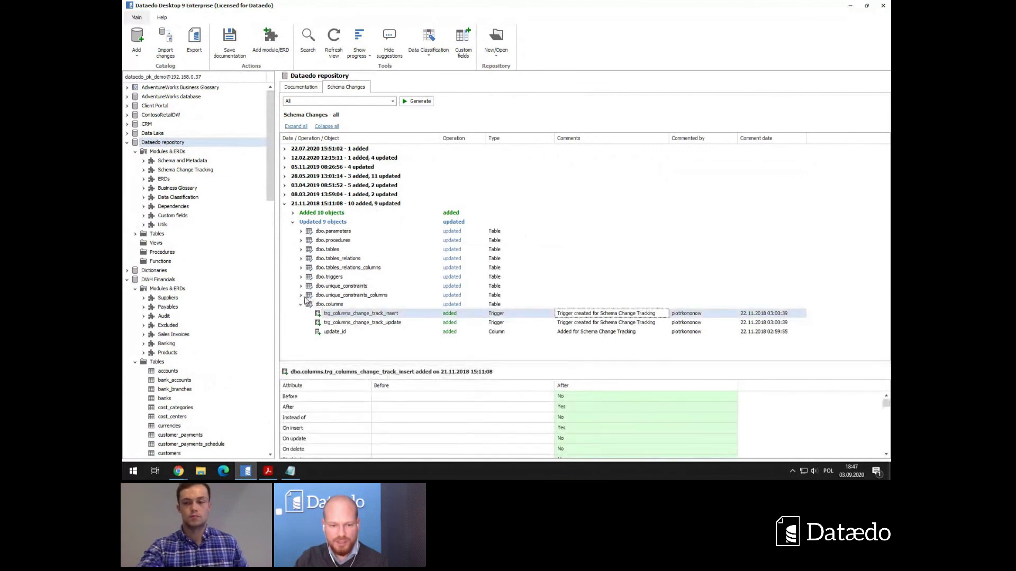
# Expand more updated tables and the 08.03.2019 change, and view the details and comment of update_id in dbo.tables_relations_columns.
pyautogui.click(302, 269)
pyautogui.click(301, 269)
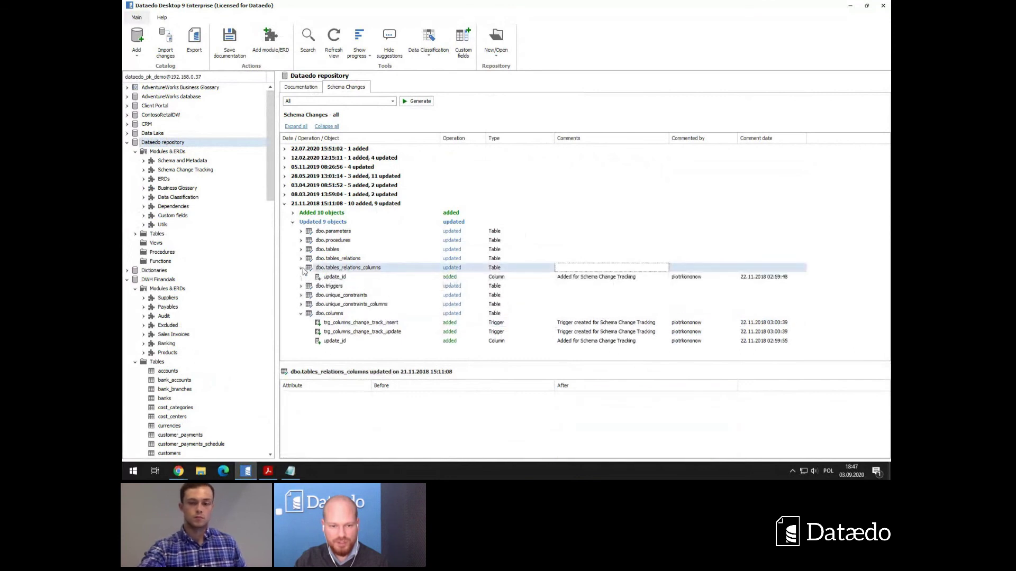
pyautogui.click(301, 258)
pyautogui.click(301, 249)
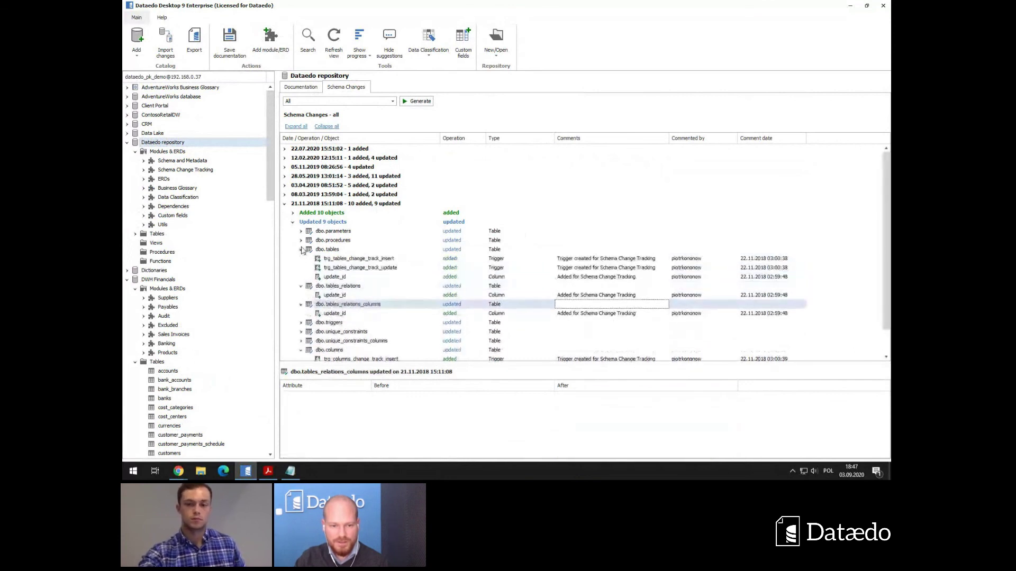
pyautogui.click(301, 231)
pyautogui.click(284, 194)
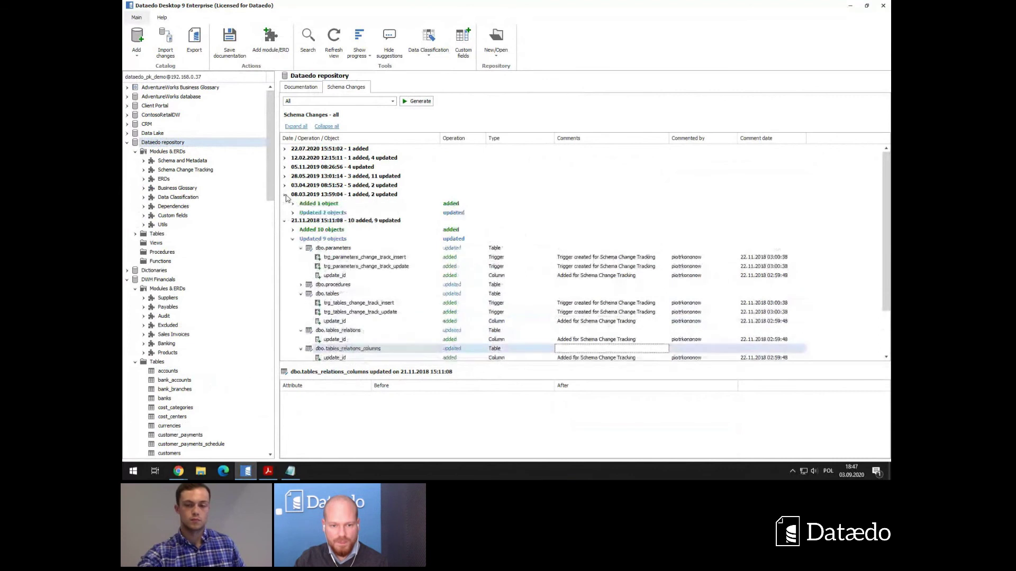
pyautogui.scroll(-1, 393, 276)
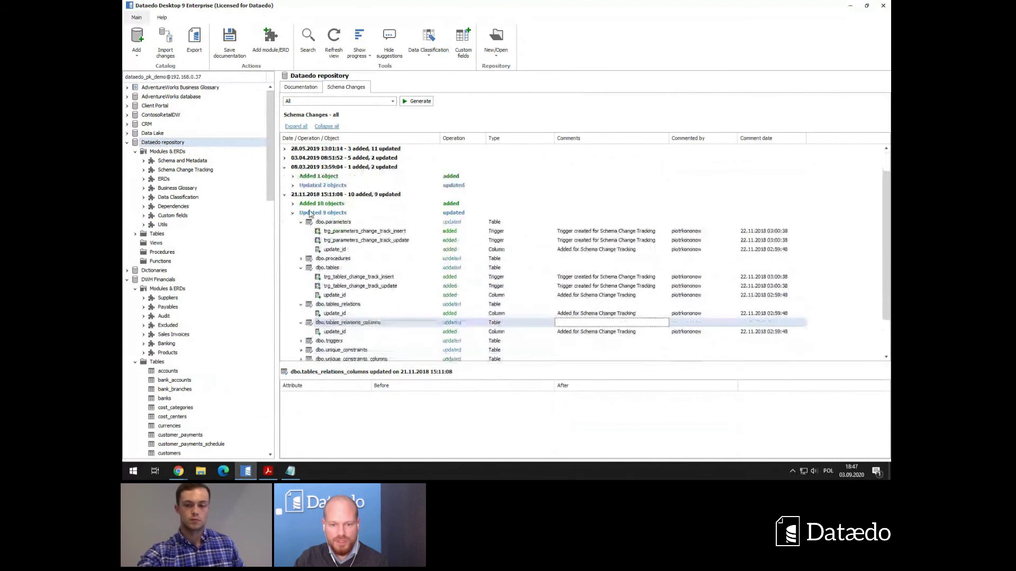
pyautogui.click(585, 332)
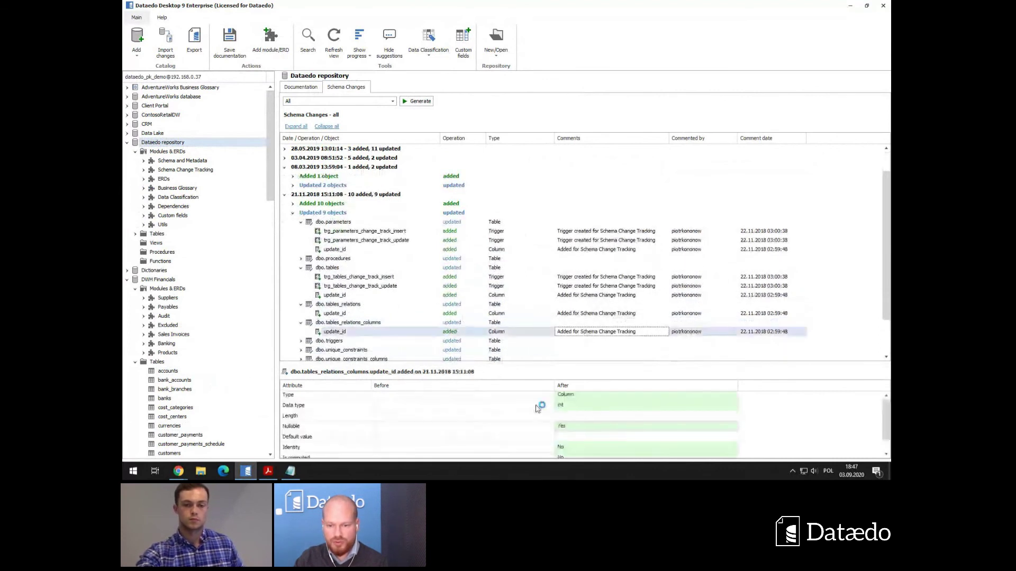
# Reopen the details of dbo.columns' trg_columns_change_track_insert change, enlarge the details area and examine the trigger's script.
pyautogui.scroll(-1, 538, 410)
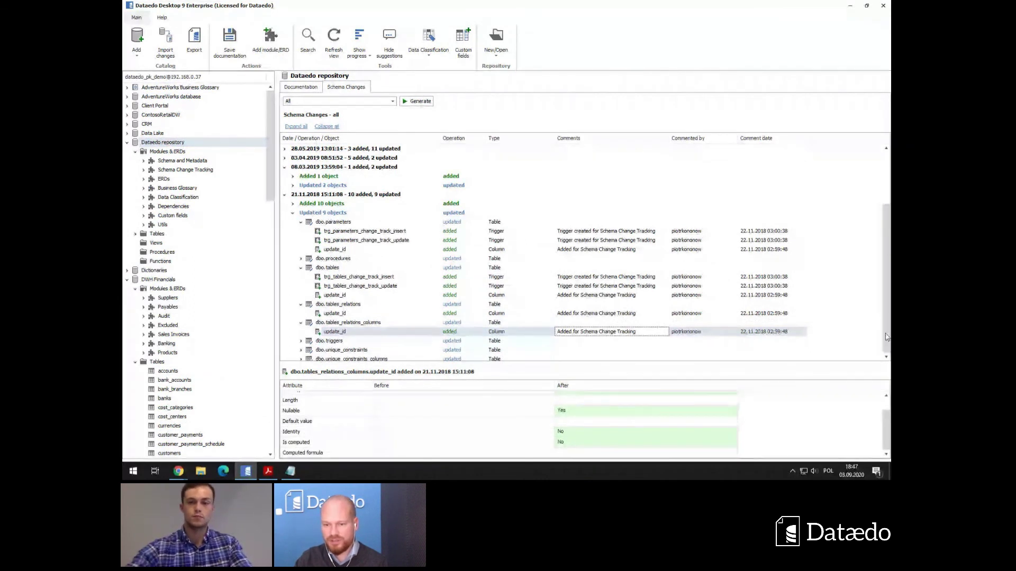
pyautogui.scroll(-2, 886, 337)
pyautogui.click(587, 332)
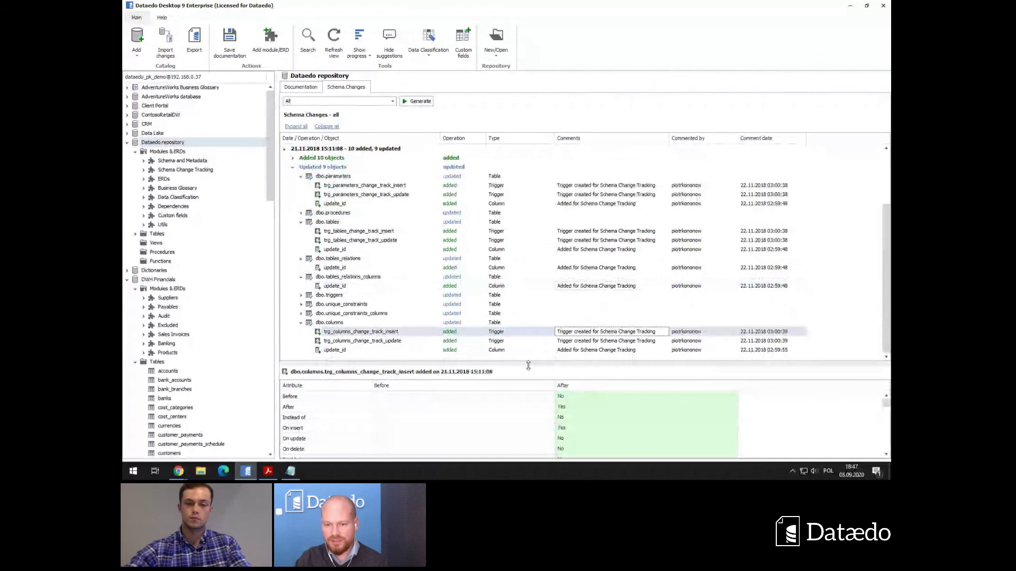
pyautogui.moveTo(528, 365); pyautogui.dragTo(529, 292)
pyautogui.scroll(-3, 605, 415)
pyautogui.scroll(3, 606, 415)
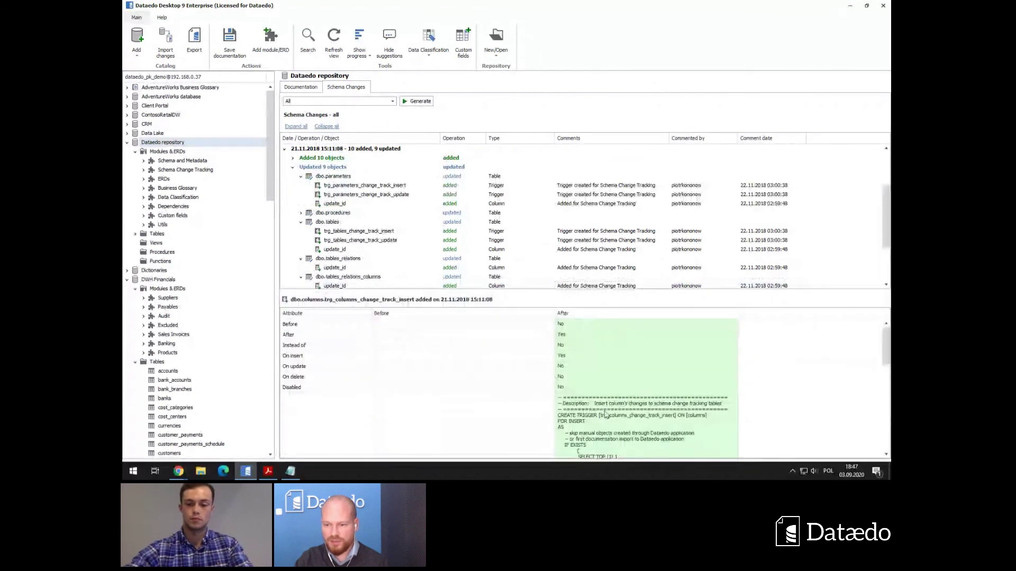
pyautogui.scroll(-3, 606, 416)
pyautogui.scroll(3, 853, 378)
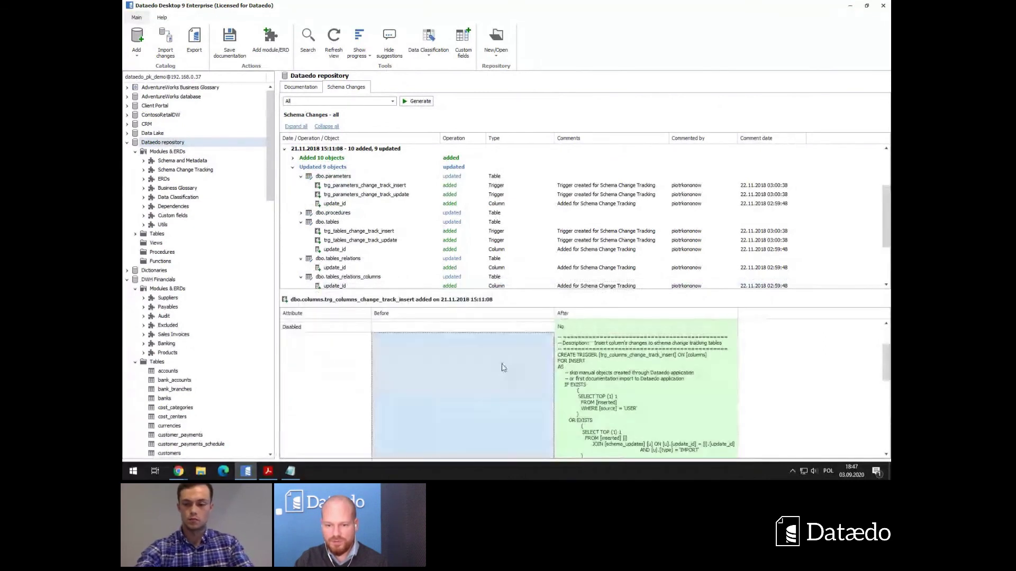
pyautogui.moveTo(885, 361); pyautogui.dragTo(886, 383)
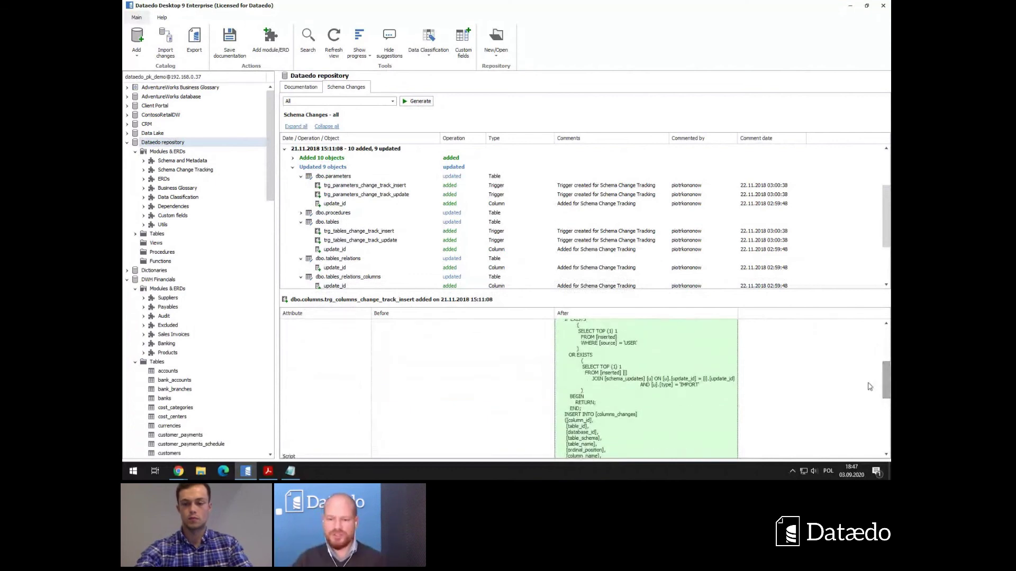
pyautogui.moveTo(887, 388); pyautogui.dragTo(888, 347)
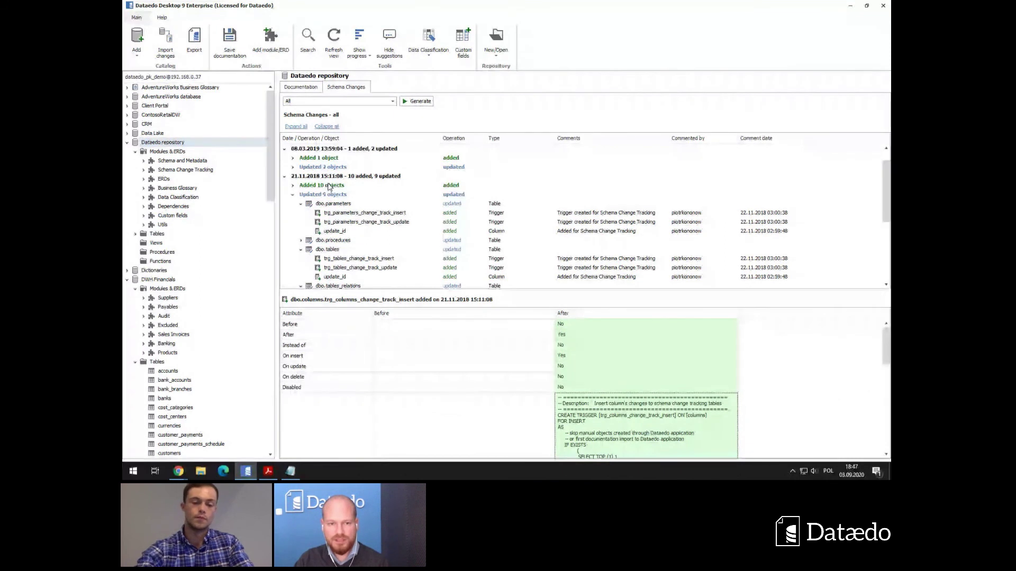
# Expand the tables updated on 05.11.2019 and compare the before and after Length of connection_database_name in dbo.schema_updates.
pyautogui.scroll(4, 328, 187)
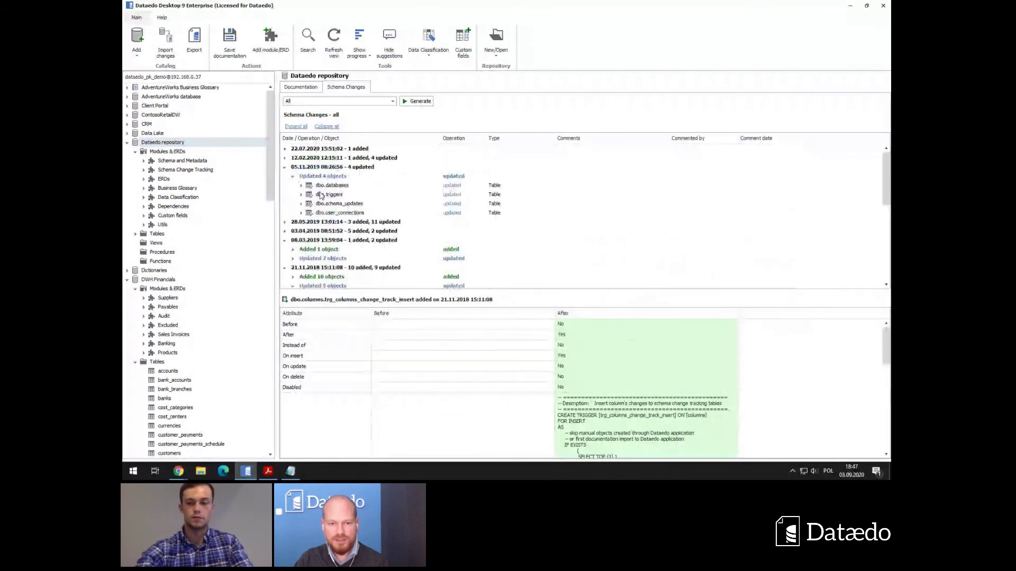
pyautogui.click(320, 195)
pyautogui.scroll(-2, 317, 196)
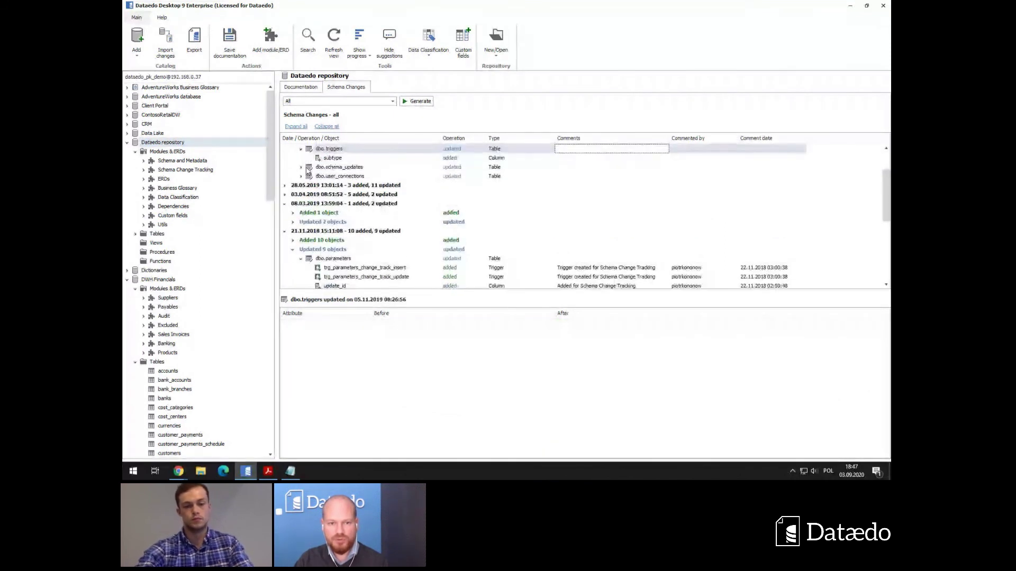
pyautogui.click(339, 167)
pyautogui.click(302, 186)
pyautogui.click(354, 176)
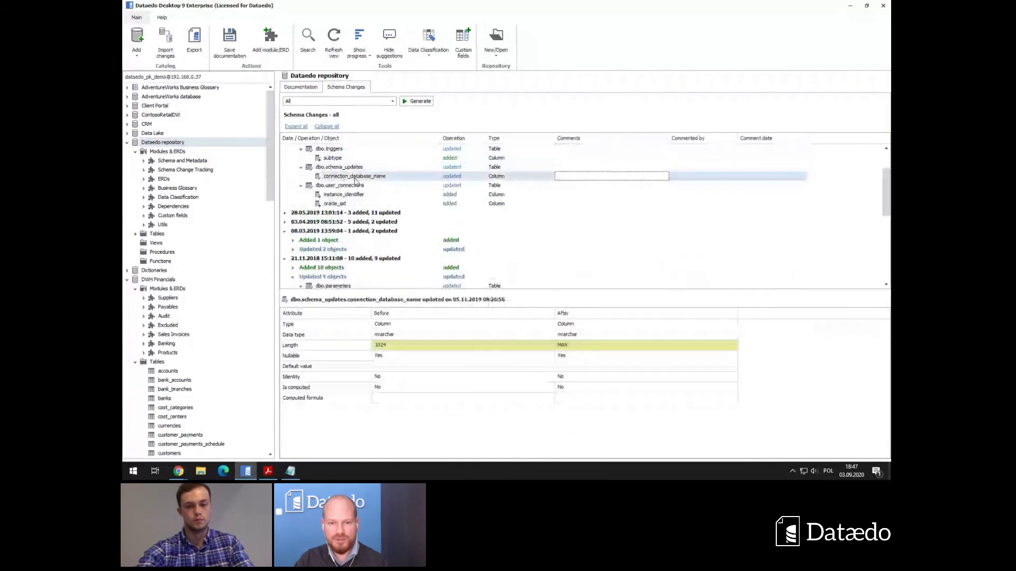
pyautogui.click(320, 348)
pyautogui.press('Right')
pyautogui.press('Right')
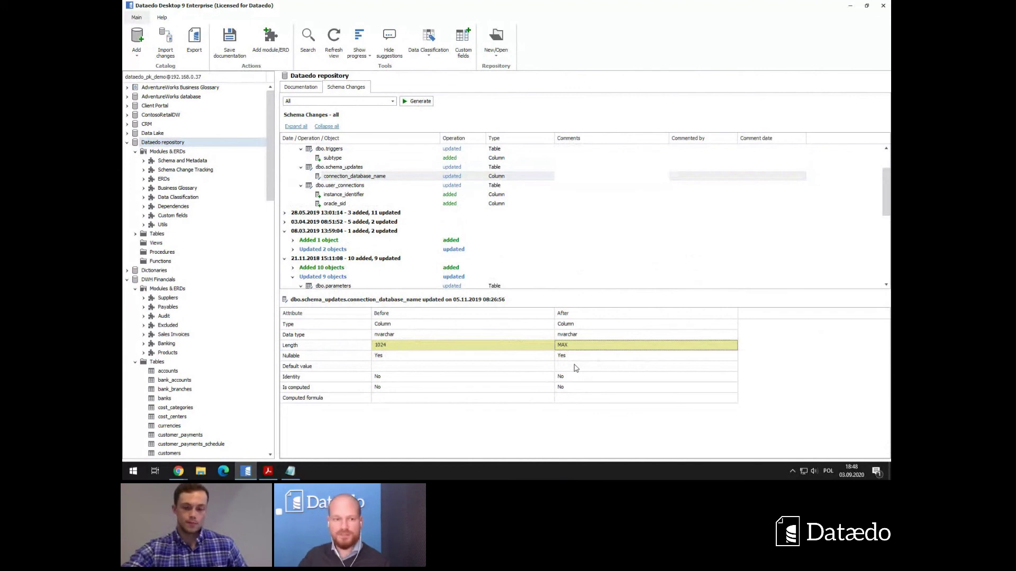
# Open the Dataedo repository's table list and add the datatypes table to the AdventureWorks database.Human Resources module.
pyautogui.click(153, 236)
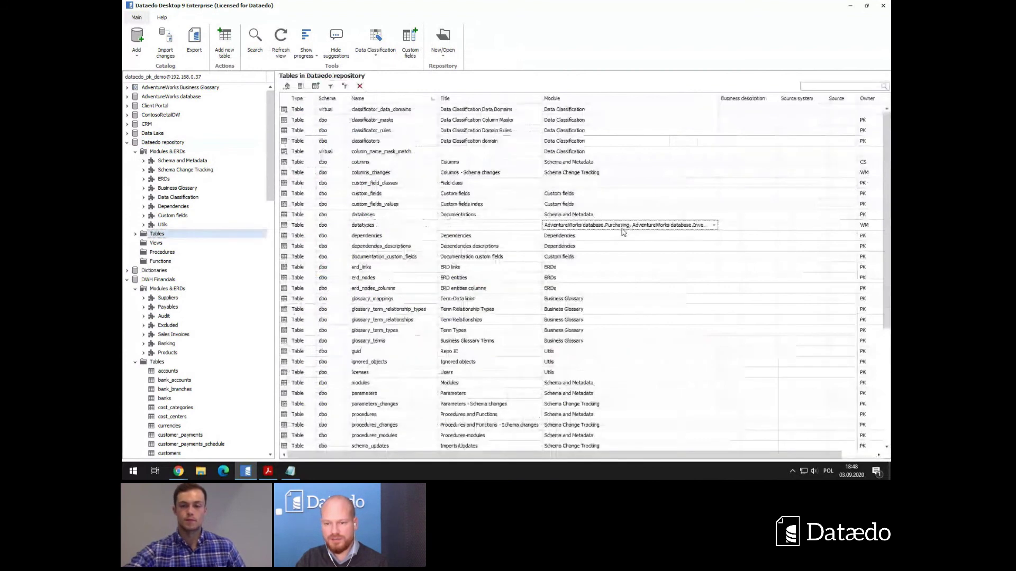
pyautogui.click(713, 225)
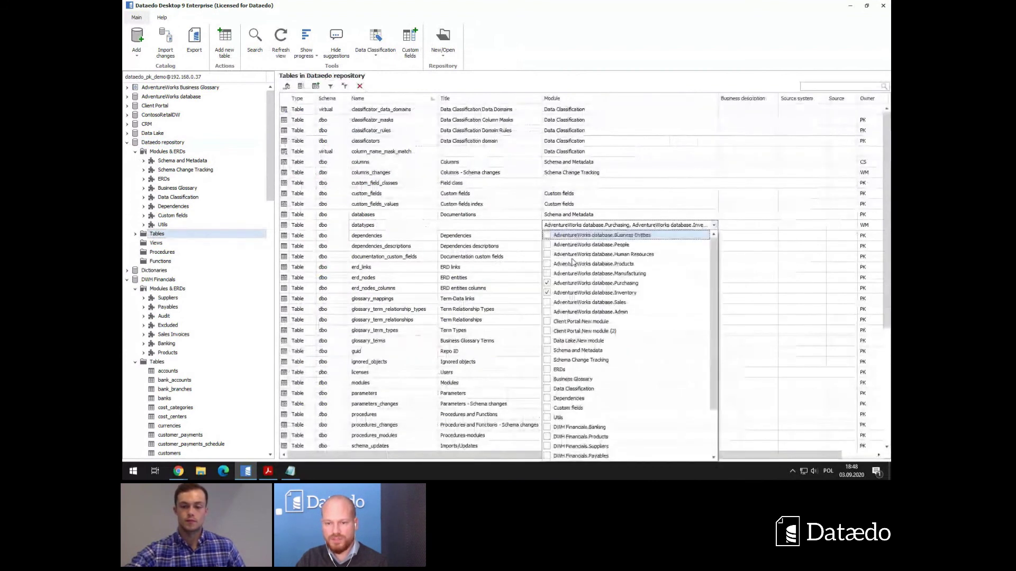
pyautogui.click(571, 255)
pyautogui.click(304, 225)
pyautogui.moveTo(303, 225); pyautogui.dragTo(214, 208)
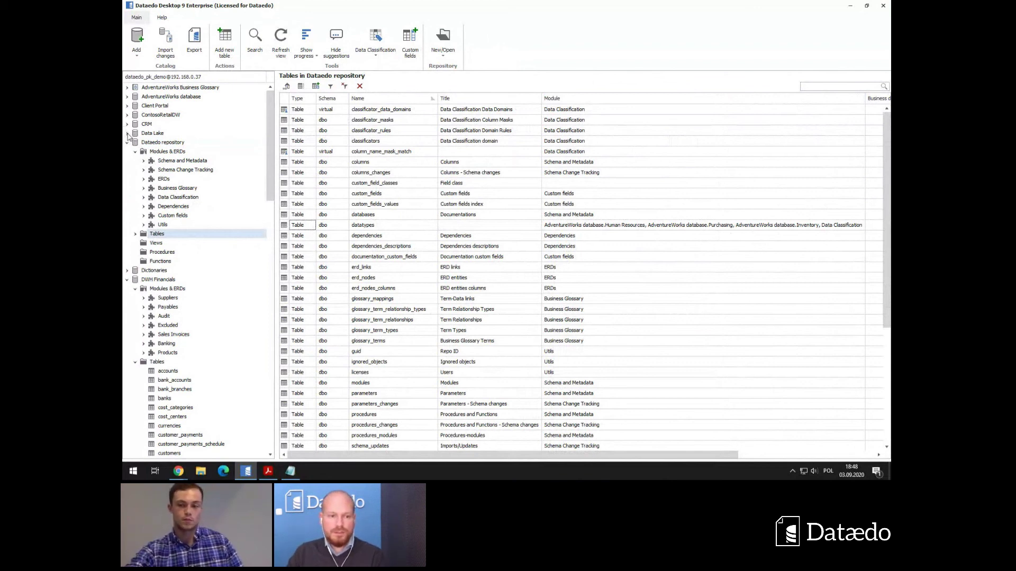
# Open the columns of Production.Illustration in the AdventureWorks database and find all ModifiedDate columns, maximizing the resulting list.
pyautogui.click(127, 97)
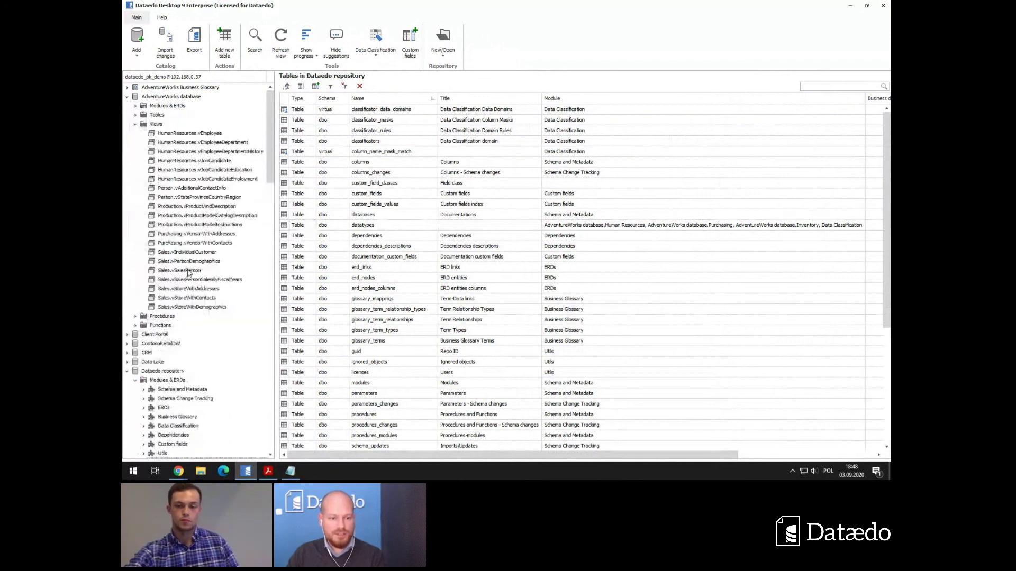
pyautogui.click(135, 116)
pyautogui.scroll(-5, 186, 307)
pyautogui.click(182, 224)
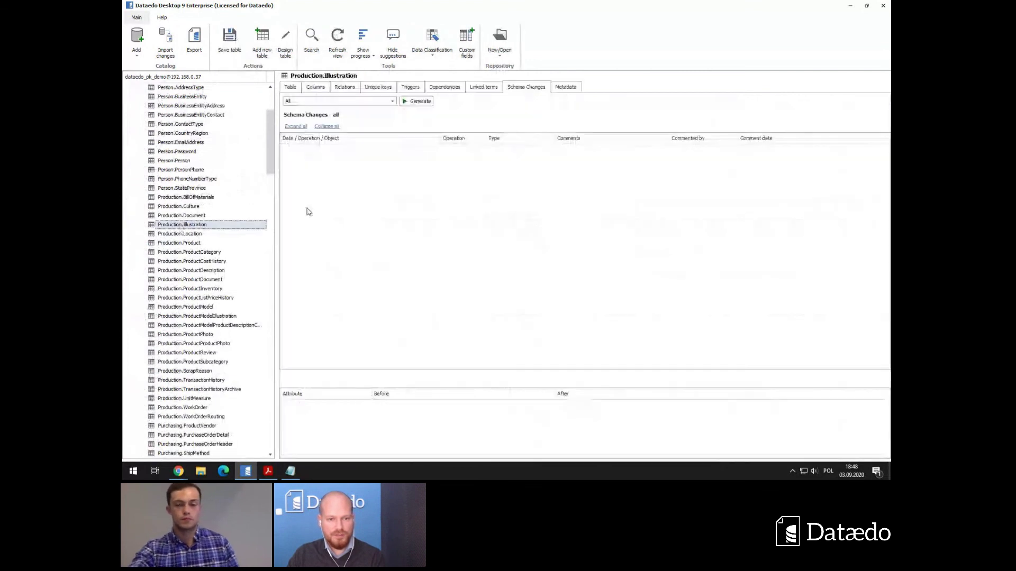
pyautogui.click(318, 88)
pyautogui.rightClick(335, 151)
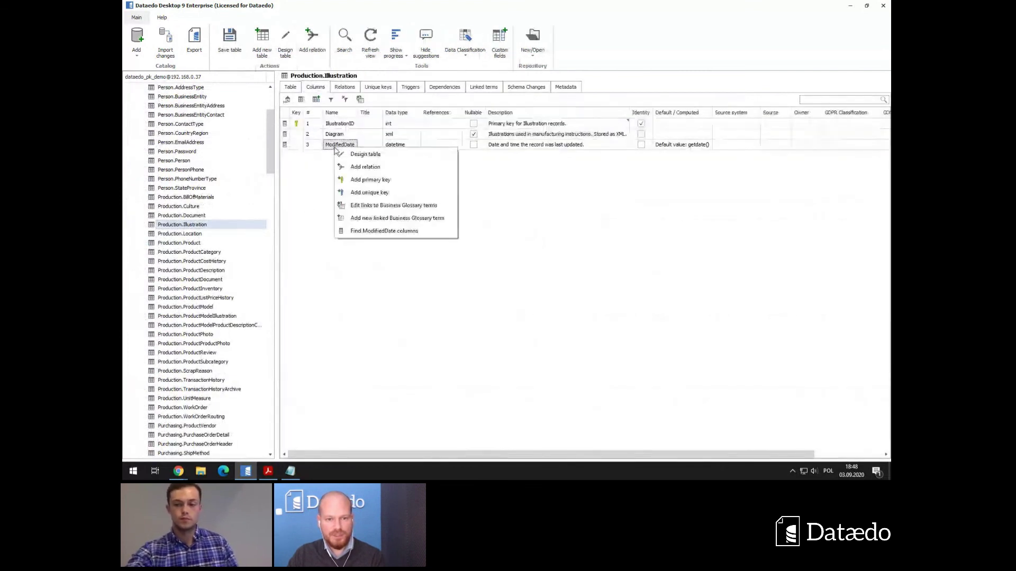
pyautogui.click(360, 238)
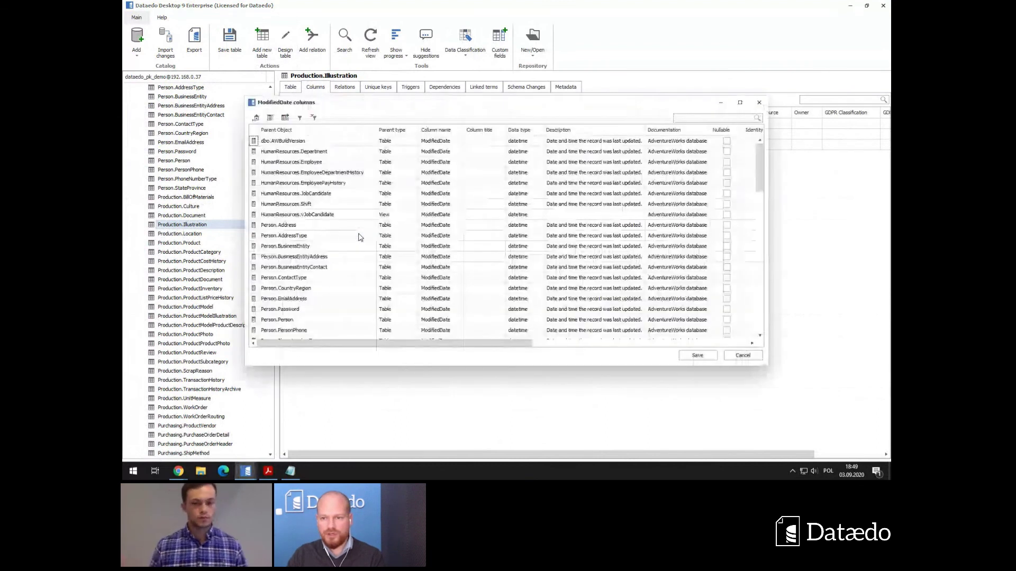
pyautogui.doubleClick(687, 103)
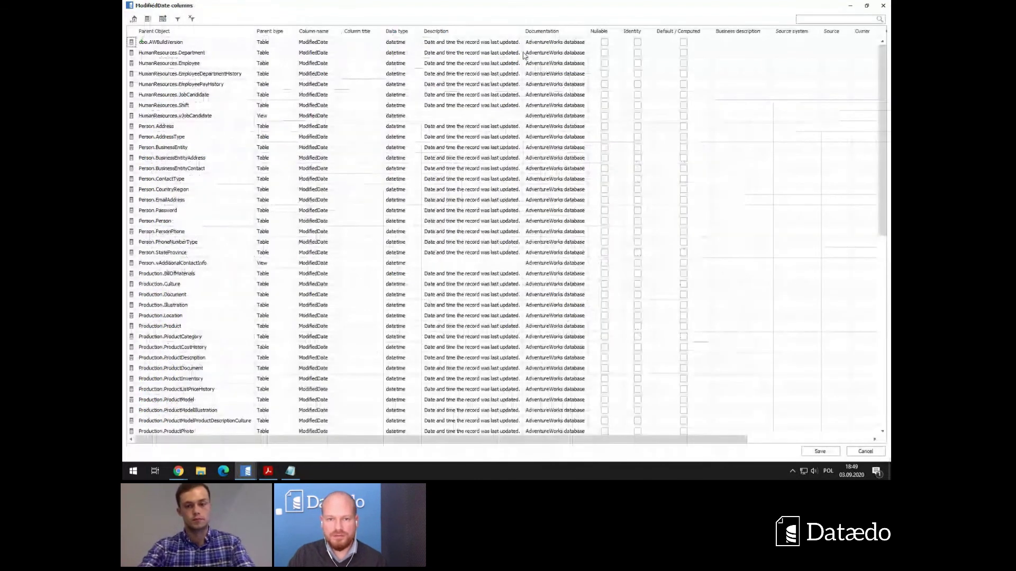
# Append X to the description of the ModifiedDate column in dbo.AWBuildVersion.
pyautogui.click(529, 42)
pyautogui.click(531, 42)
pyautogui.write('X')
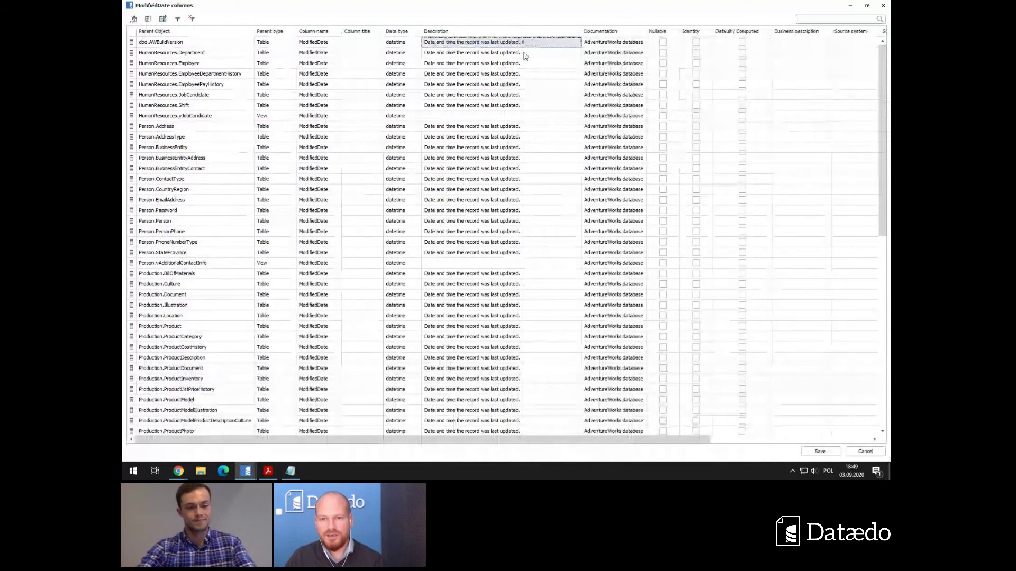
# Paste the edited description into all the remaining ModifiedDate columns from HumanResources.Department to Sales.Store, and close the list without saving.
pyautogui.press('Down')
pyautogui.scroll(-9, 541, 308)
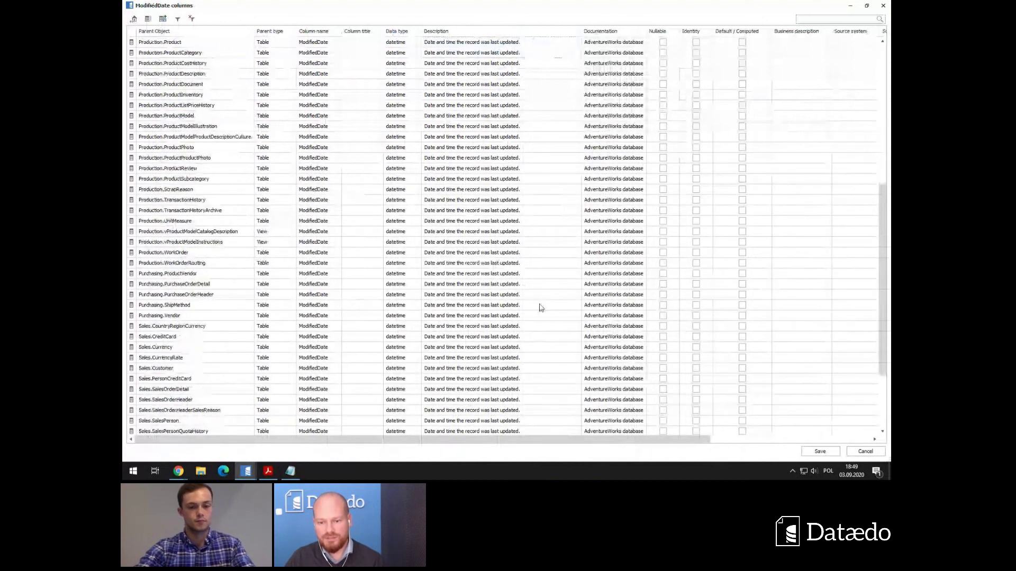
pyautogui.scroll(-3, 541, 308)
pyautogui.keyDown('shift'); pyautogui.click(528, 420); pyautogui.keyUp('shift')
pyautogui.hotkey('ctrl', 'v')
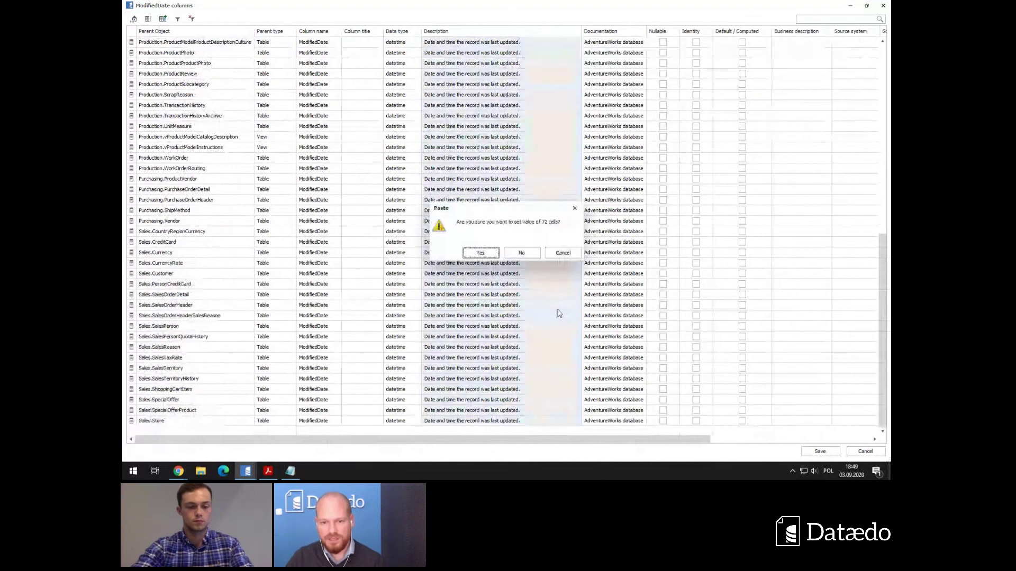
pyautogui.press('Return')
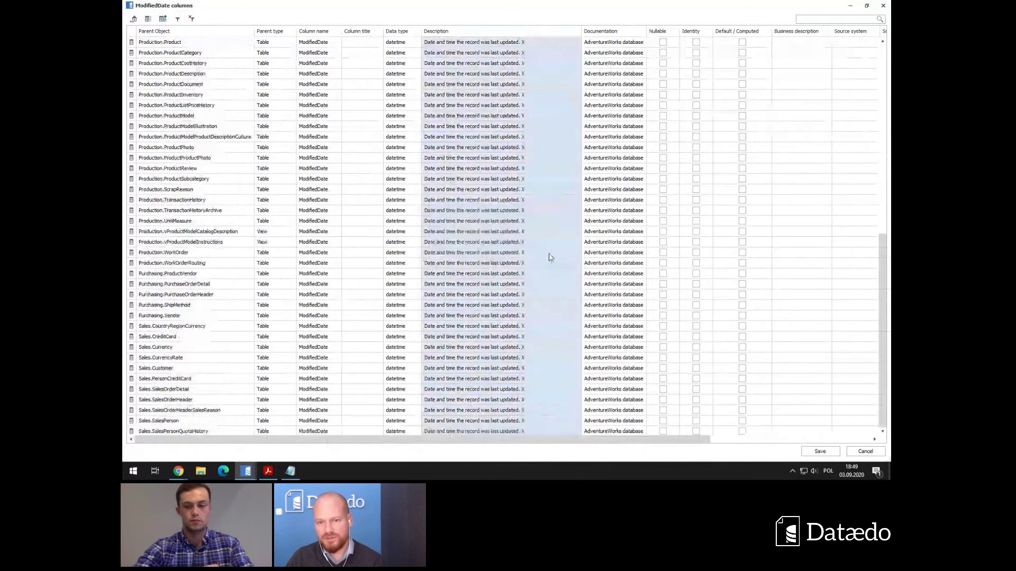
pyautogui.scroll(11, 550, 257)
pyautogui.scroll(1, 550, 258)
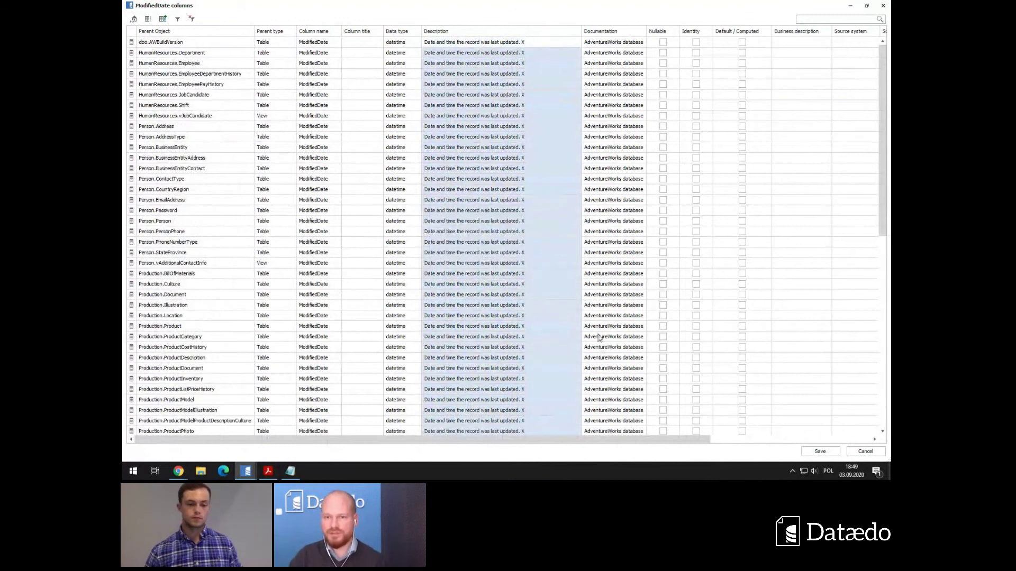
pyautogui.click(856, 453)
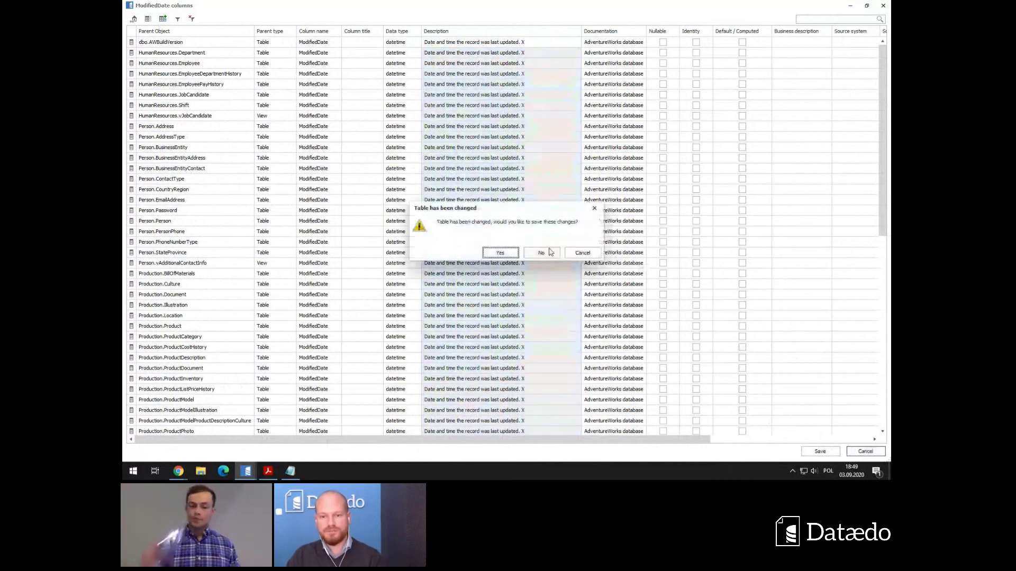
pyautogui.click(549, 253)
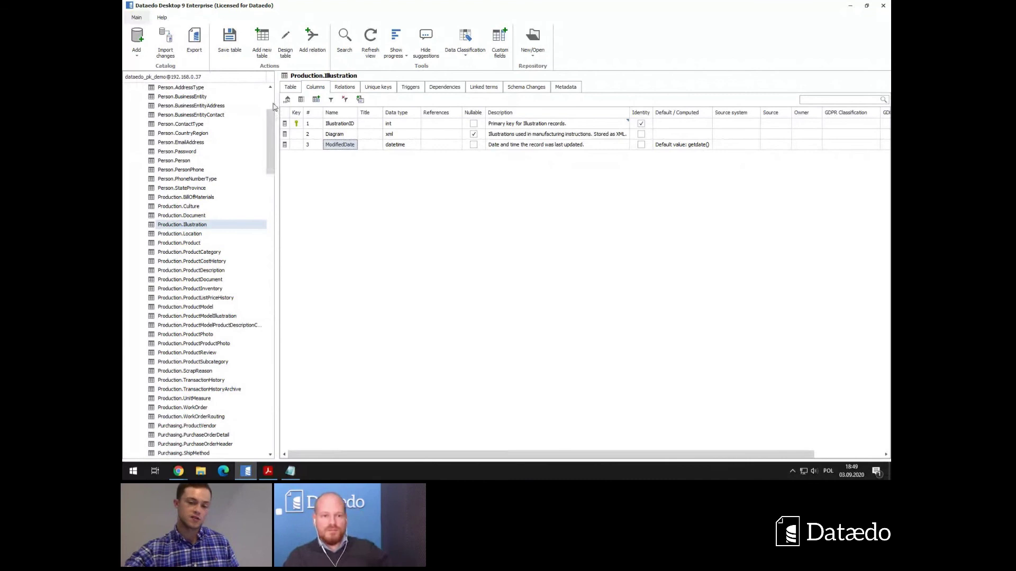
# Expand the AdventureWorks database procedures and show the script of dbo.uspGetEmployeeManagers.
pyautogui.scroll(4, 271, 106)
pyautogui.click(138, 117)
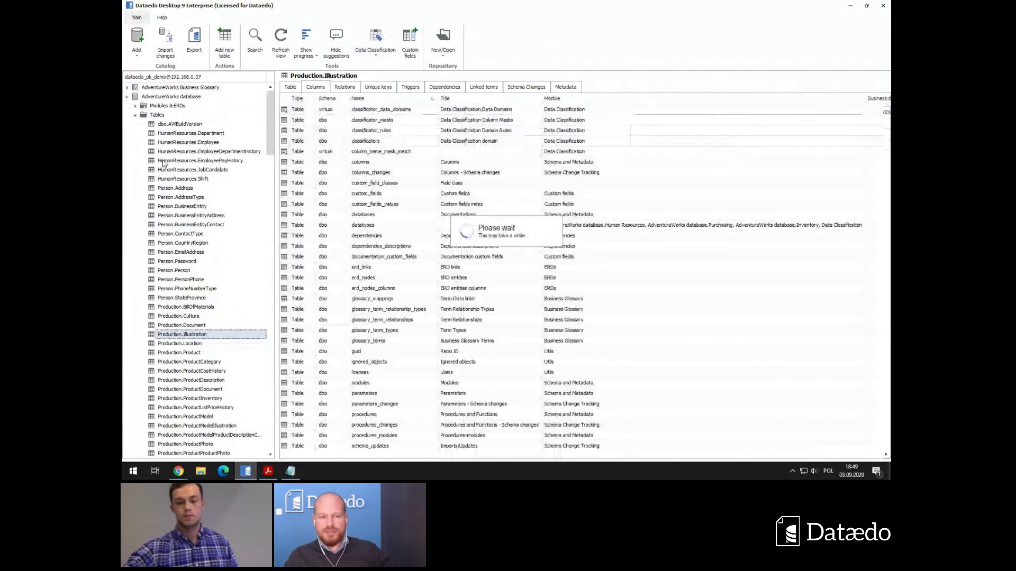
pyautogui.click(136, 124)
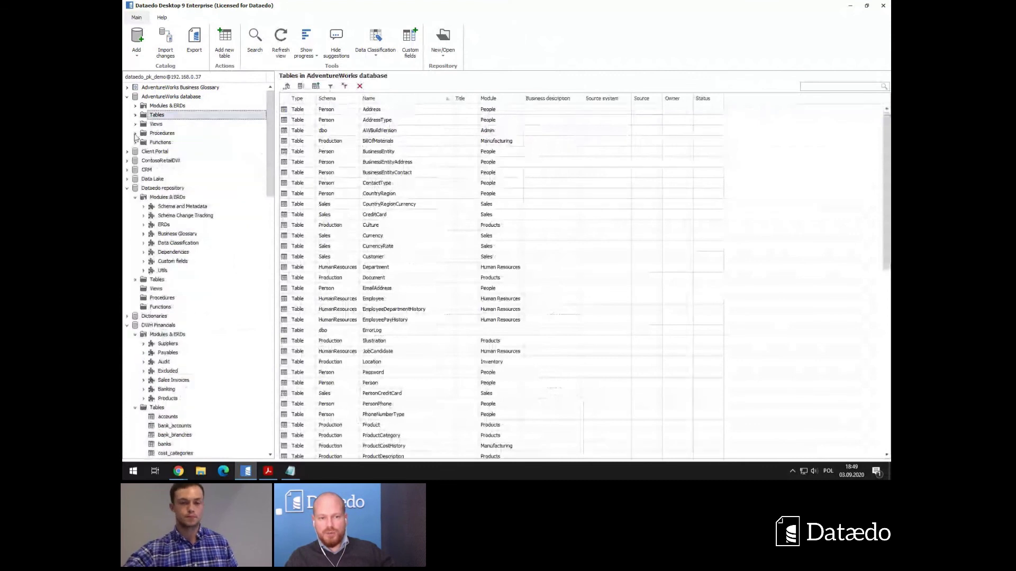
pyautogui.click(136, 133)
pyautogui.click(180, 151)
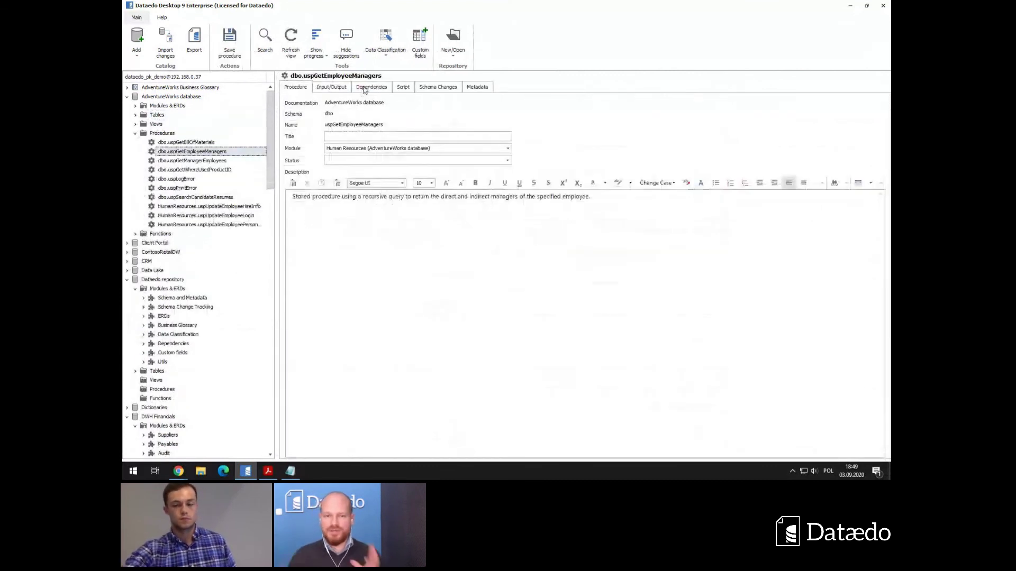
pyautogui.click(400, 88)
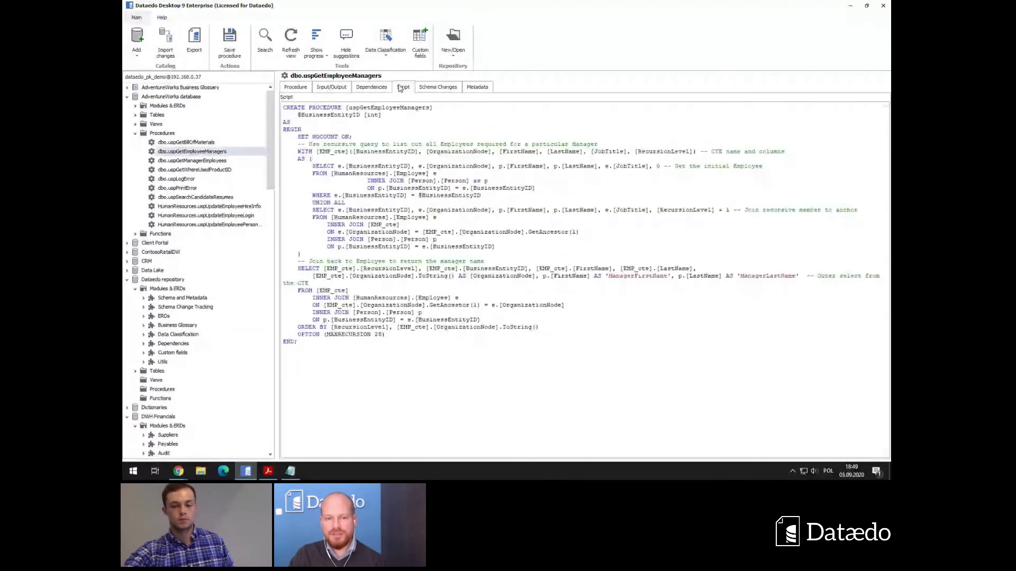
# Highlight the recursive query comment and the CREATE PROCEDURE line in the script, and check the procedure's description before returning to the script.
pyautogui.doubleClick(298, 144)
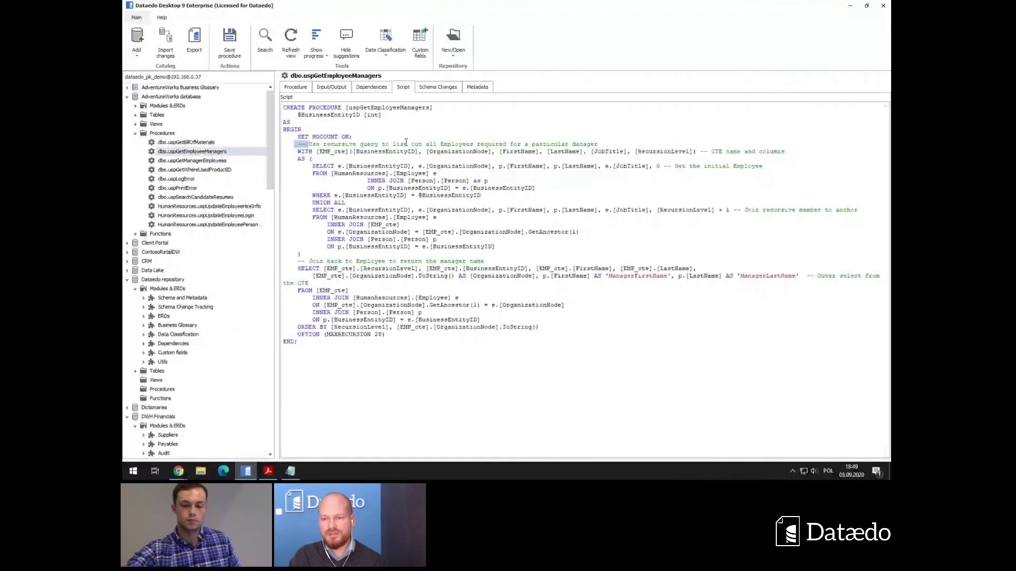
pyautogui.click(598, 144)
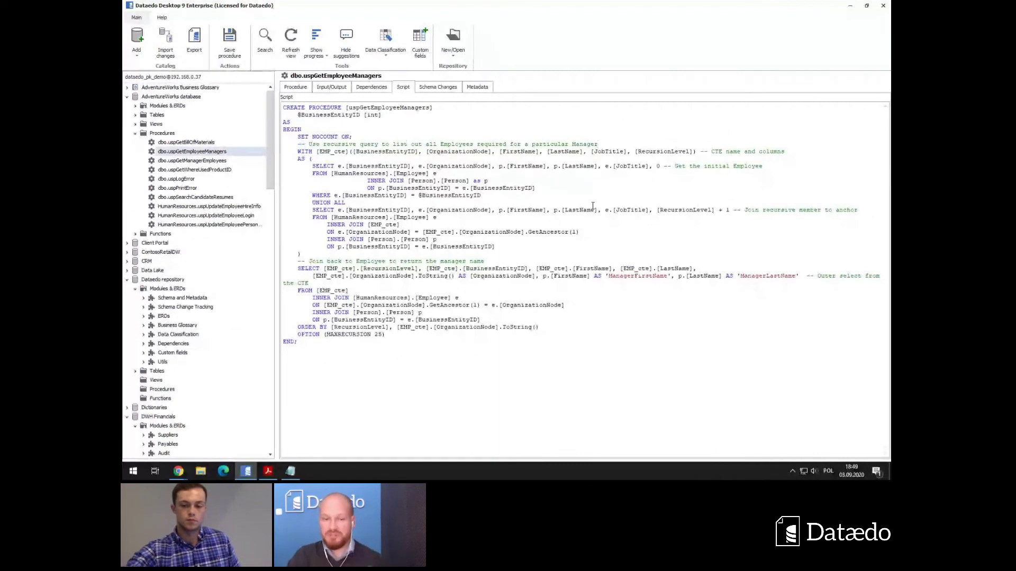
pyautogui.moveTo(298, 145); pyautogui.dragTo(356, 145)
pyautogui.click(611, 143)
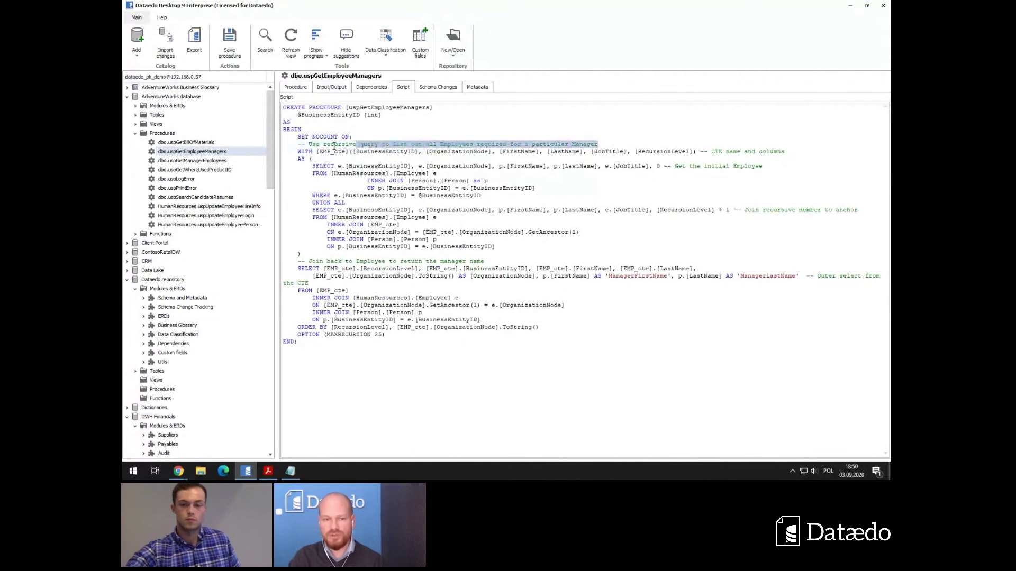
pyautogui.click(281, 109)
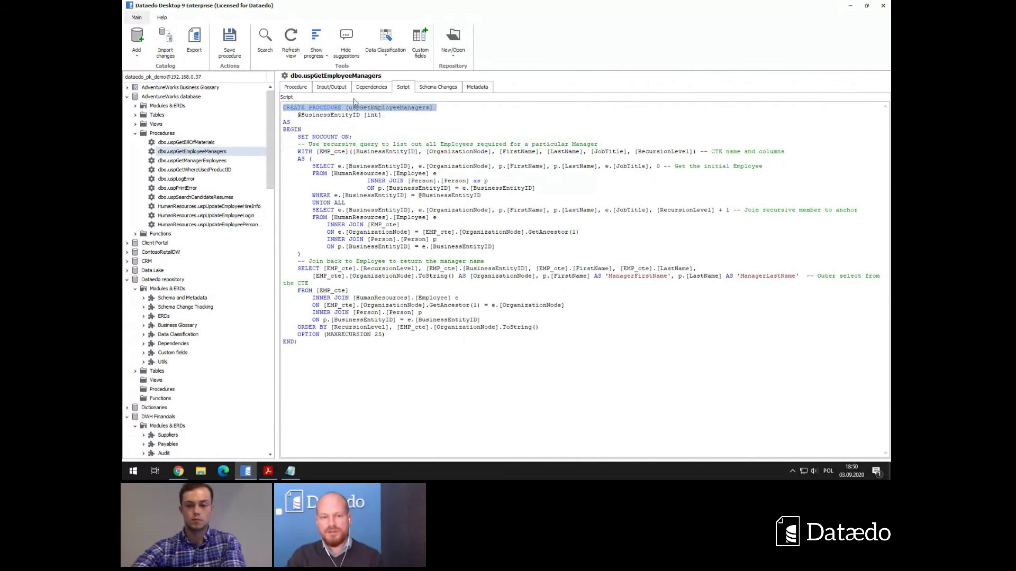
pyautogui.click(306, 91)
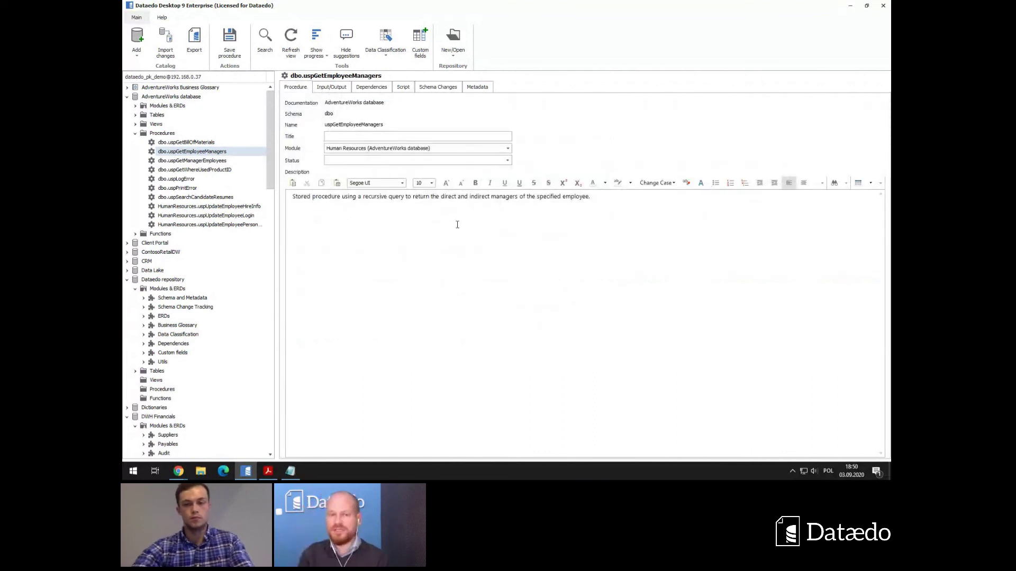
pyautogui.click(402, 93)
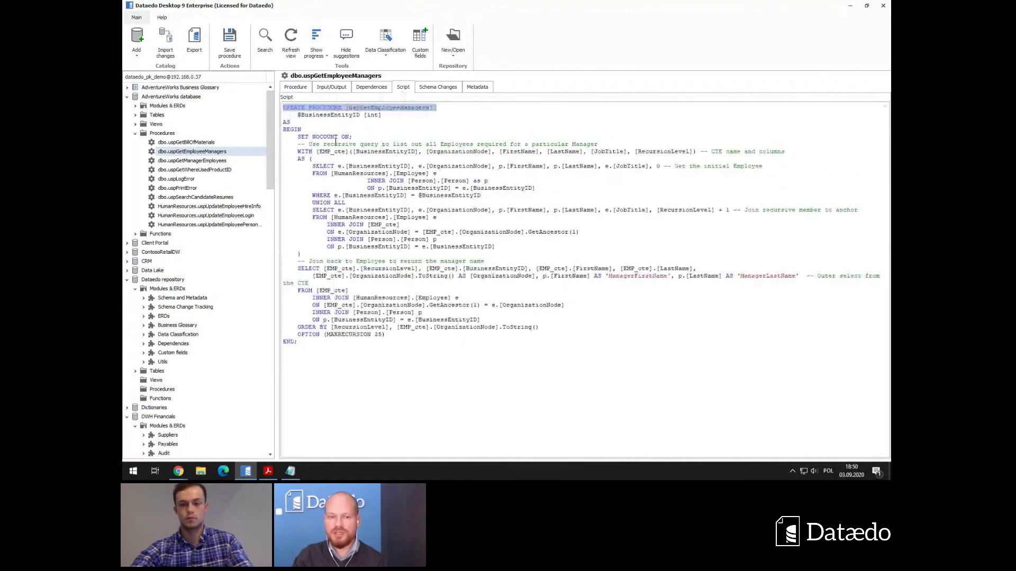
# Copy the recursive query comment from the dbo.uspGetEmployeeManagers script below the existing text of the procedure's description, and save it.
pyautogui.moveTo(308, 144); pyautogui.dragTo(598, 143)
pyautogui.hotkey('ctrl', 'c')
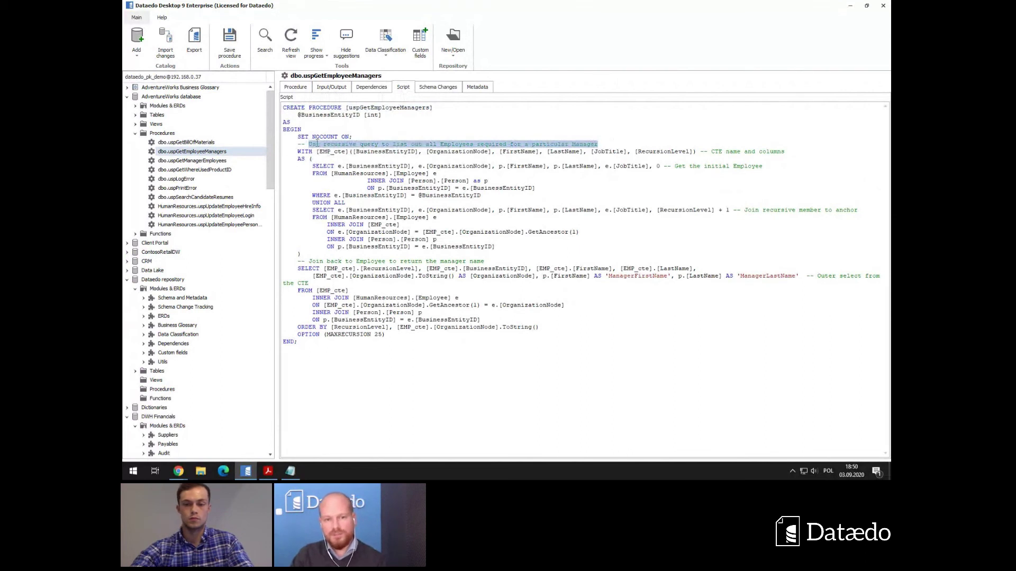
pyautogui.click(305, 89)
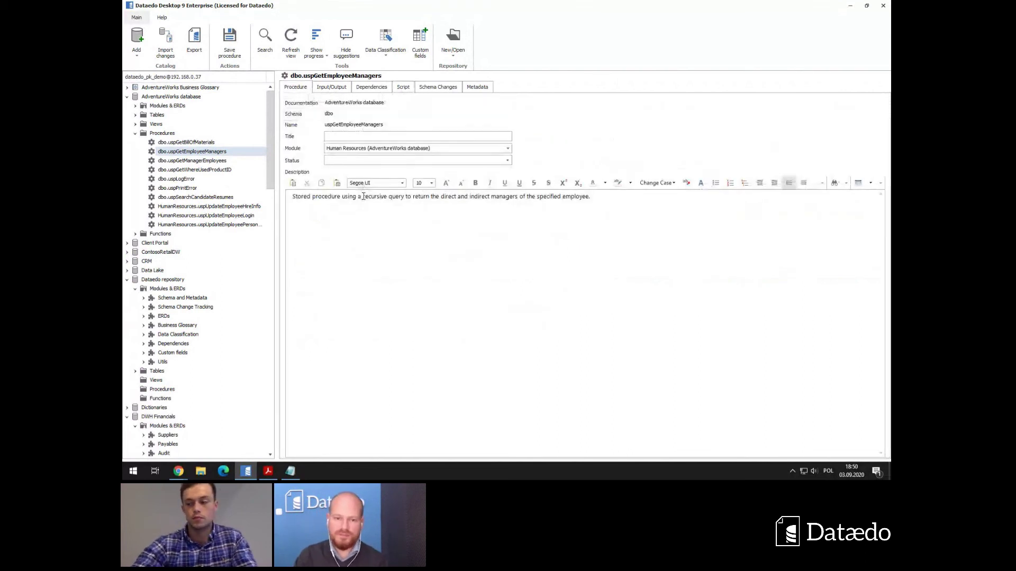
pyautogui.press('Return')
pyautogui.press('Return')
pyautogui.hotkey('ctrl', 'v')
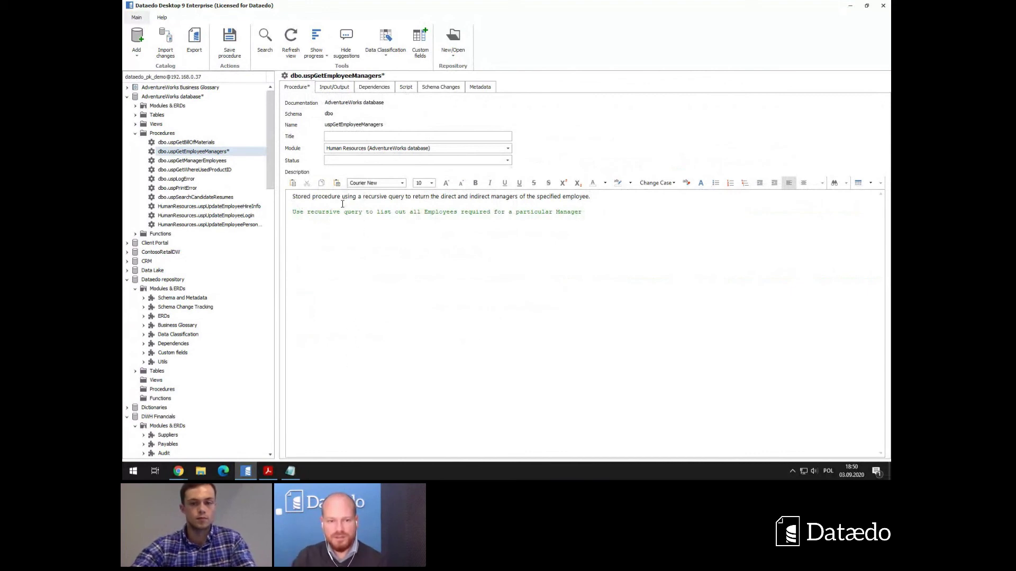
pyautogui.hotkey('ctrl', 's')
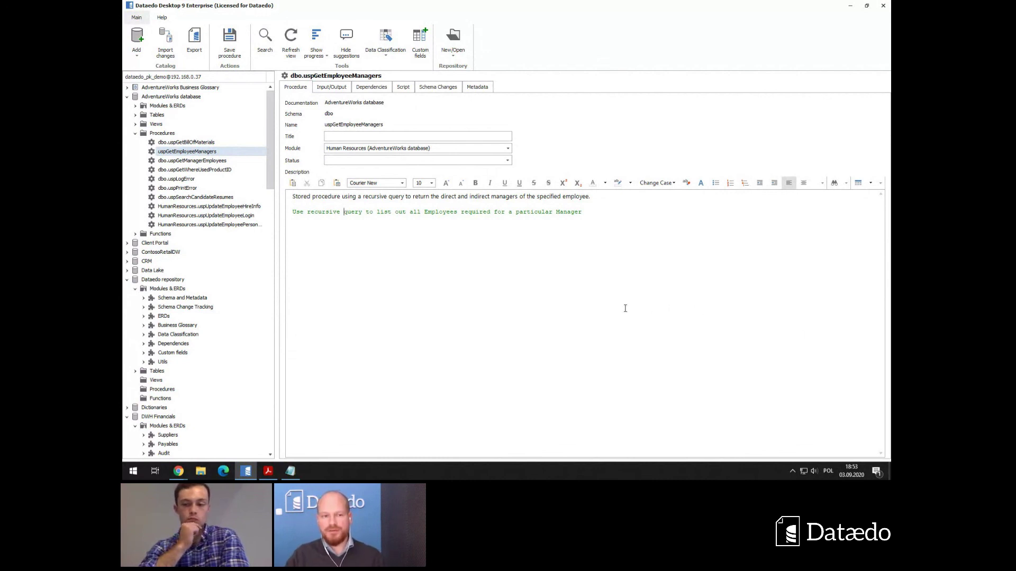
# Collapse the AdventureWorks database and start copying its descriptions to another documentation.
pyautogui.click(126, 98)
pyautogui.click(127, 96)
pyautogui.rightClick(156, 99)
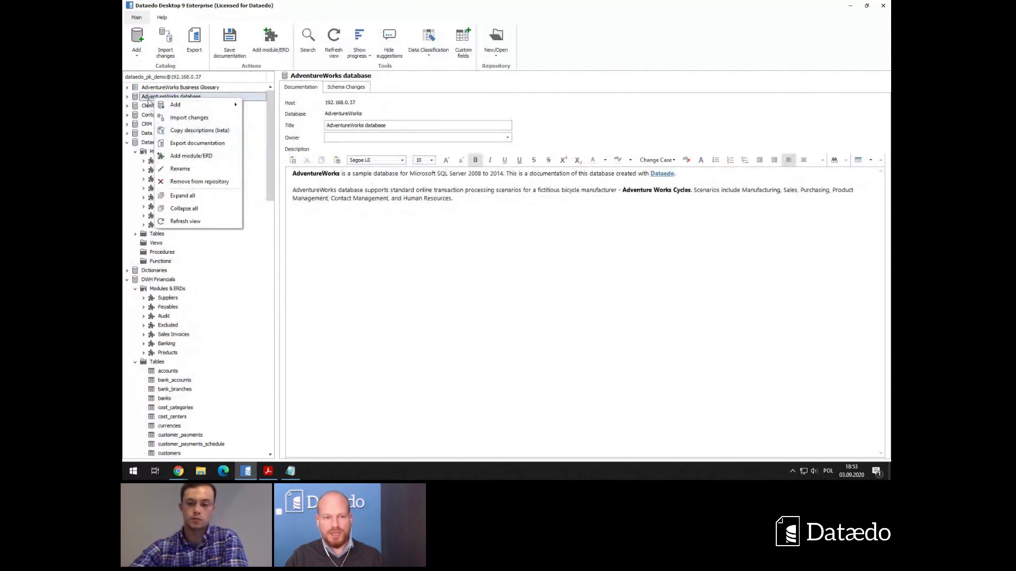
pyautogui.click(152, 101)
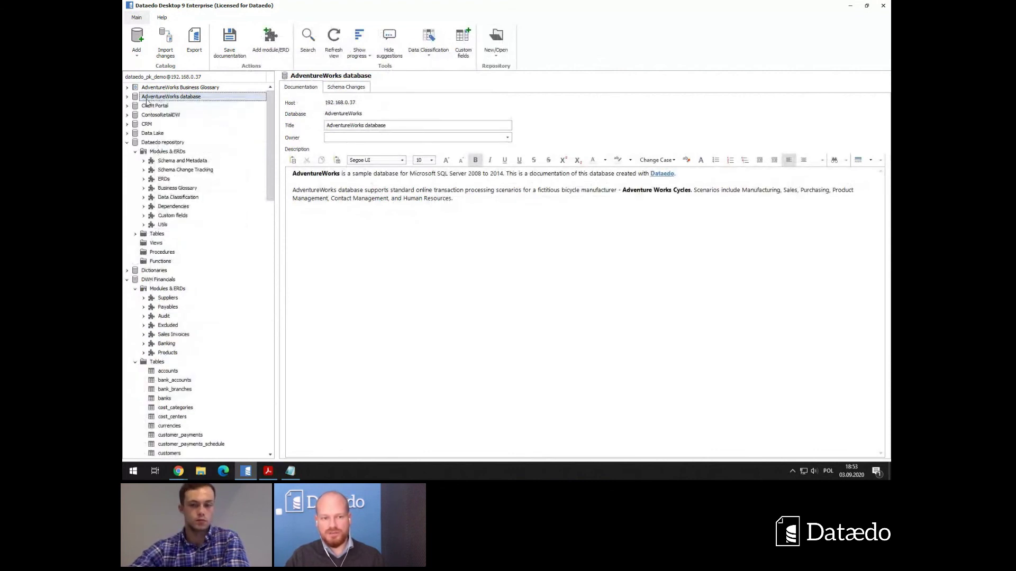
pyautogui.rightClick(176, 101)
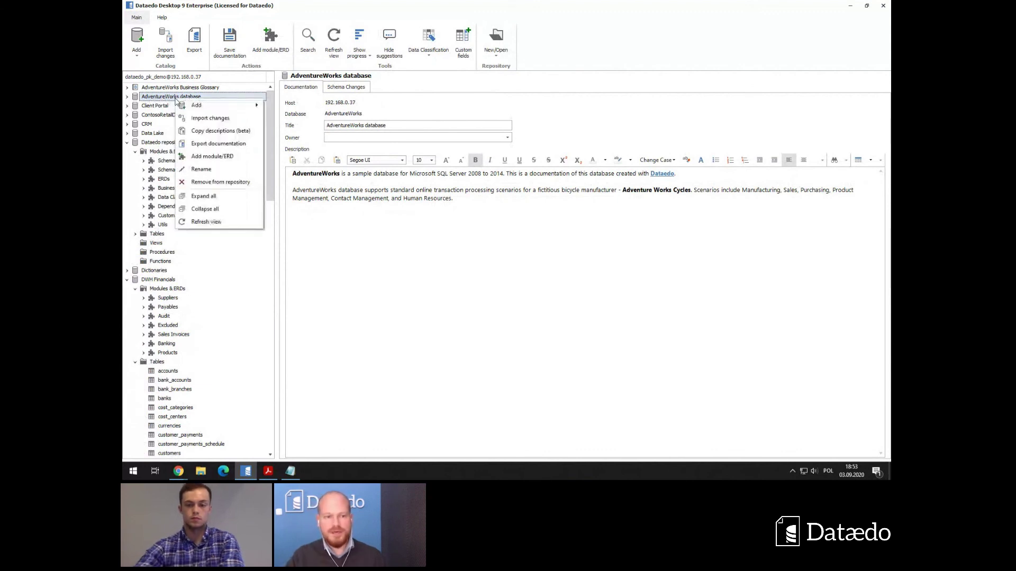
pyautogui.click(206, 132)
pyautogui.click(576, 254)
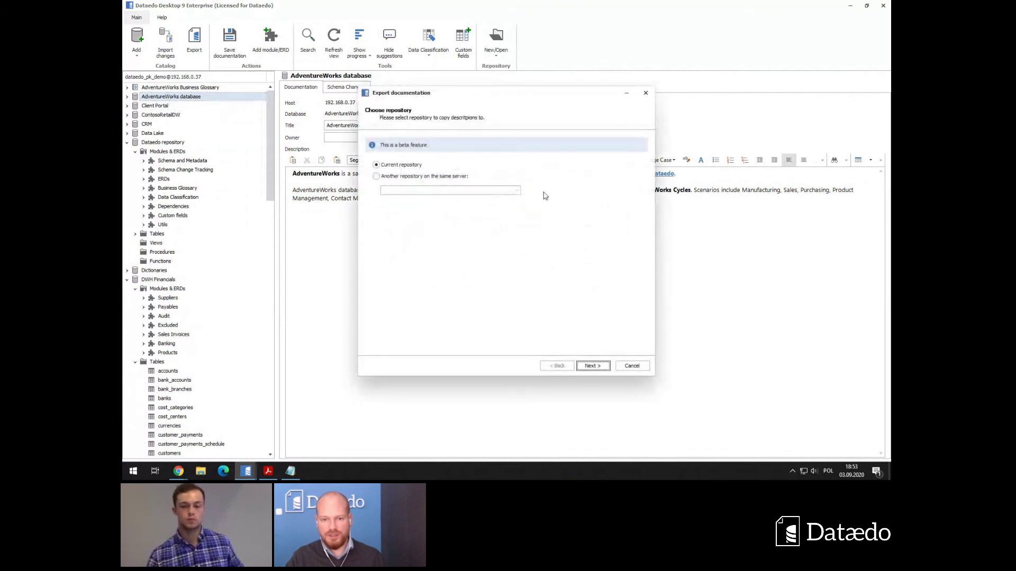
# Keep the current repository, choose Dataedo repository as the destination for AdventureWorks database, and cancel the copy.
pyautogui.click(593, 365)
pyautogui.click(544, 164)
pyautogui.click(567, 160)
pyautogui.click(628, 160)
pyautogui.click(628, 160)
pyautogui.click(628, 160)
pyautogui.scroll(-1, 549, 200)
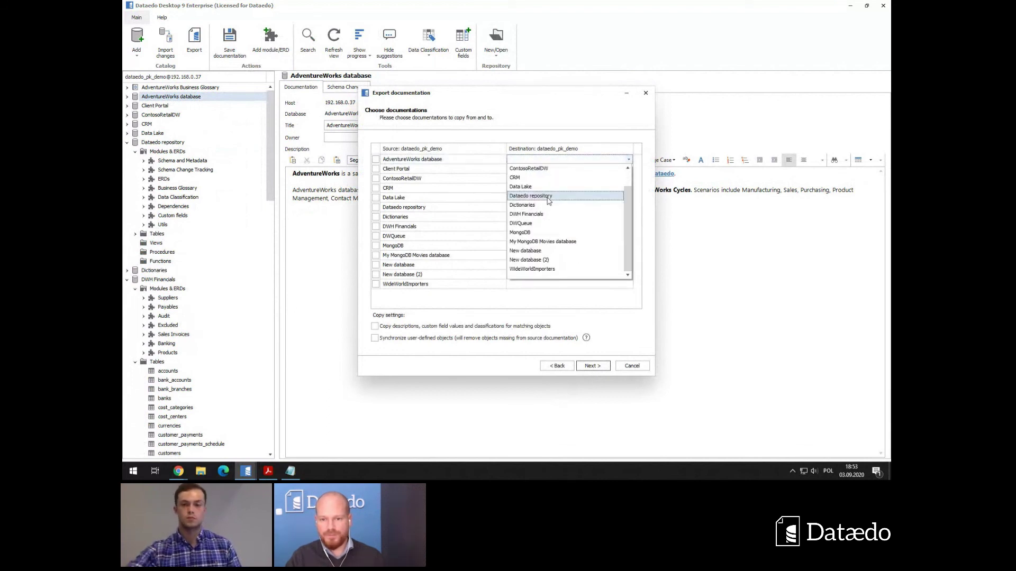
pyautogui.click(548, 197)
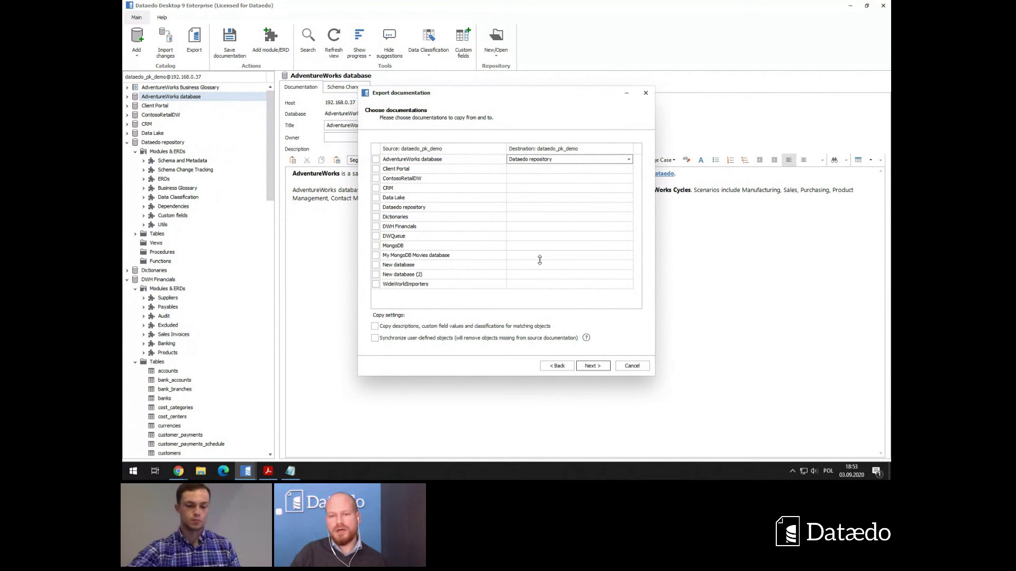
pyautogui.click(626, 371)
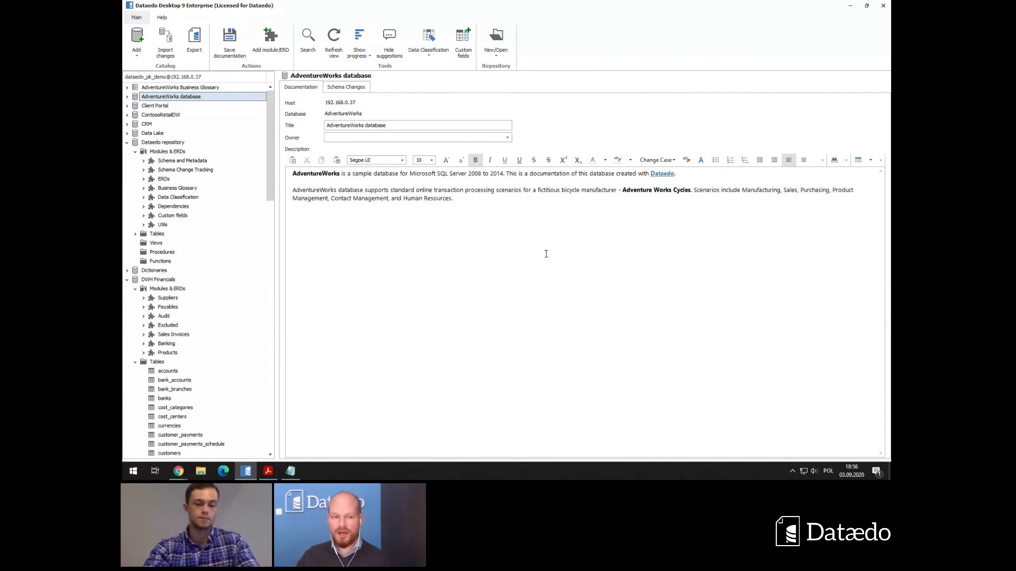
# Show the columns of the accounts and banks tables in DWH Financials and select country_code in banks.
pyautogui.click(172, 372)
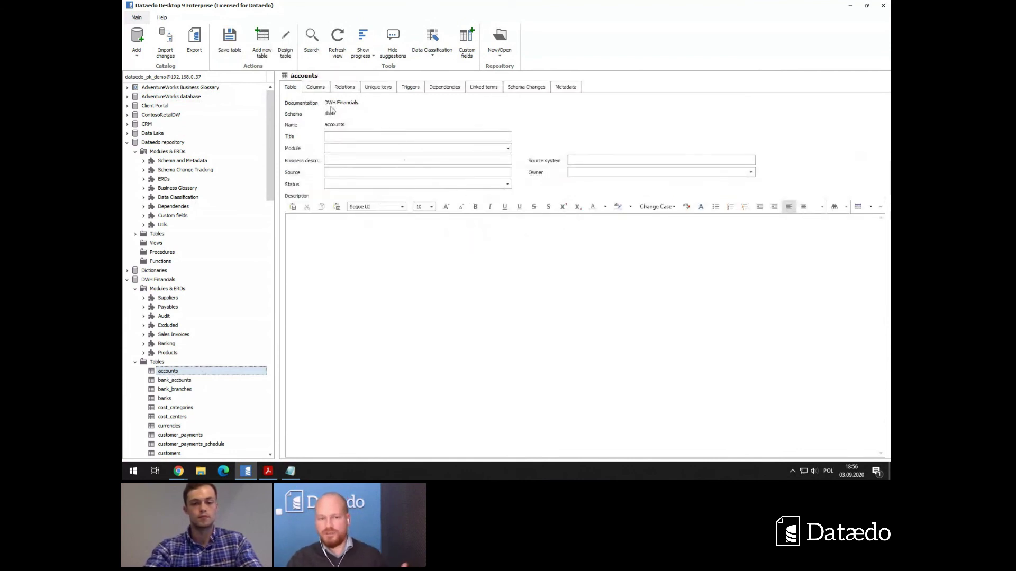
pyautogui.click(315, 87)
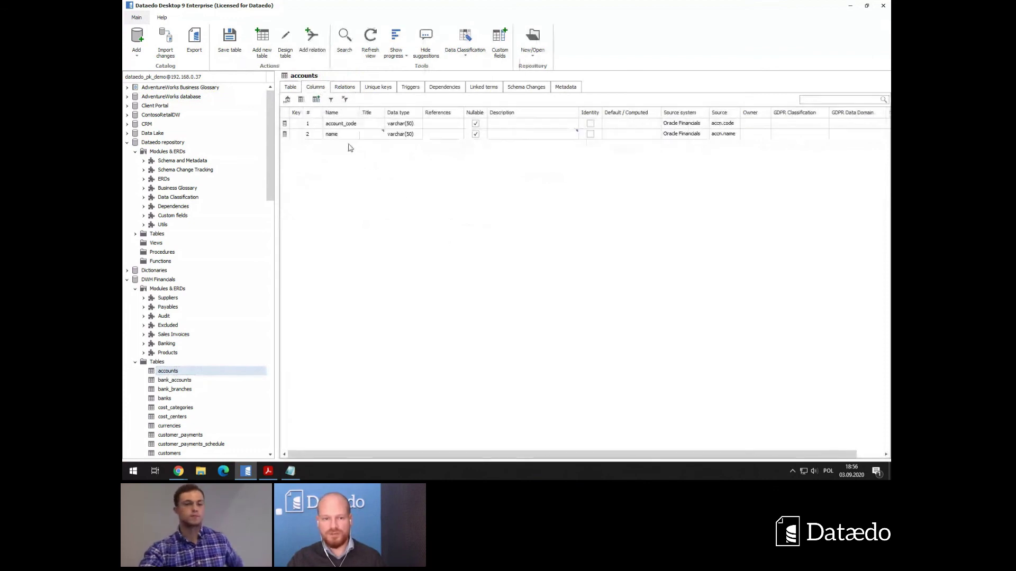
pyautogui.scroll(-2, 205, 379)
pyautogui.click(165, 344)
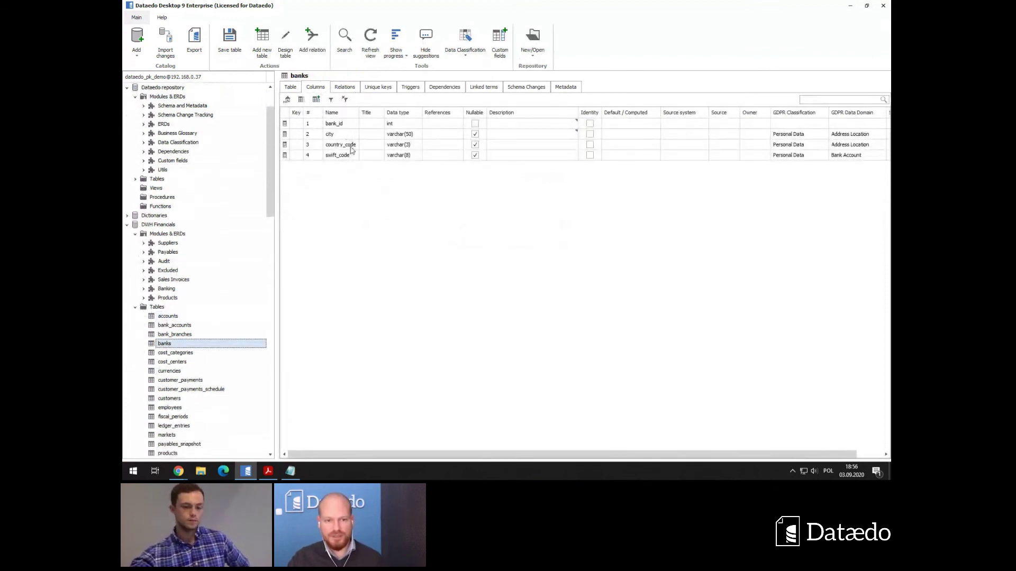
pyautogui.click(340, 149)
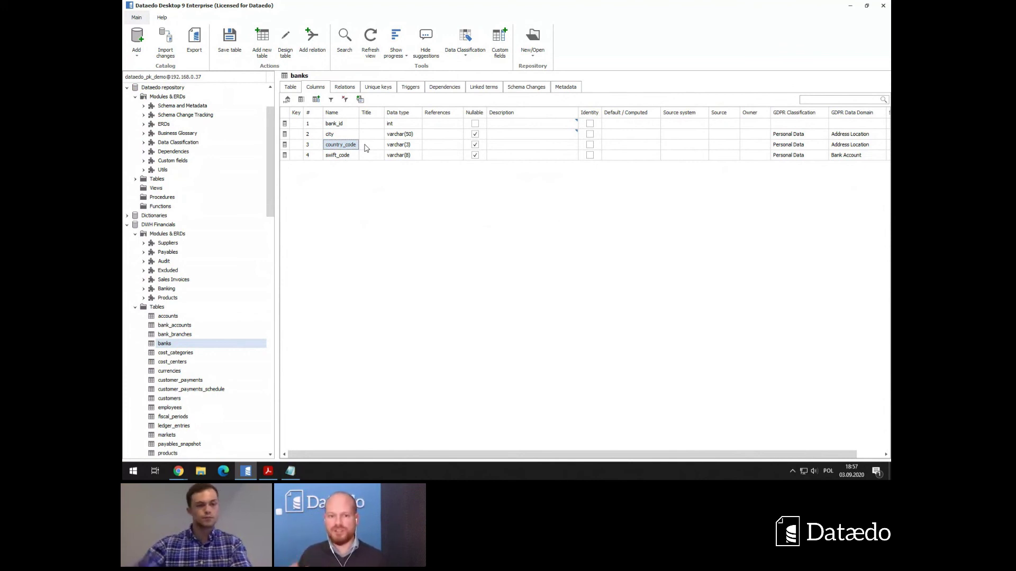
# Add the suggested Lookup values custom field to the repository and save the custom fields.
pyautogui.click(499, 41)
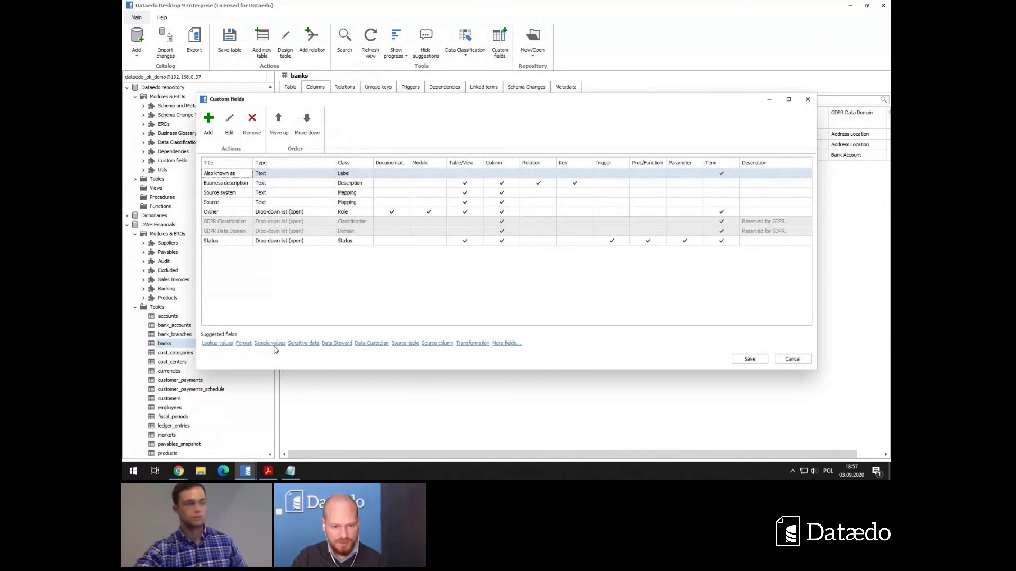
pyautogui.click(216, 343)
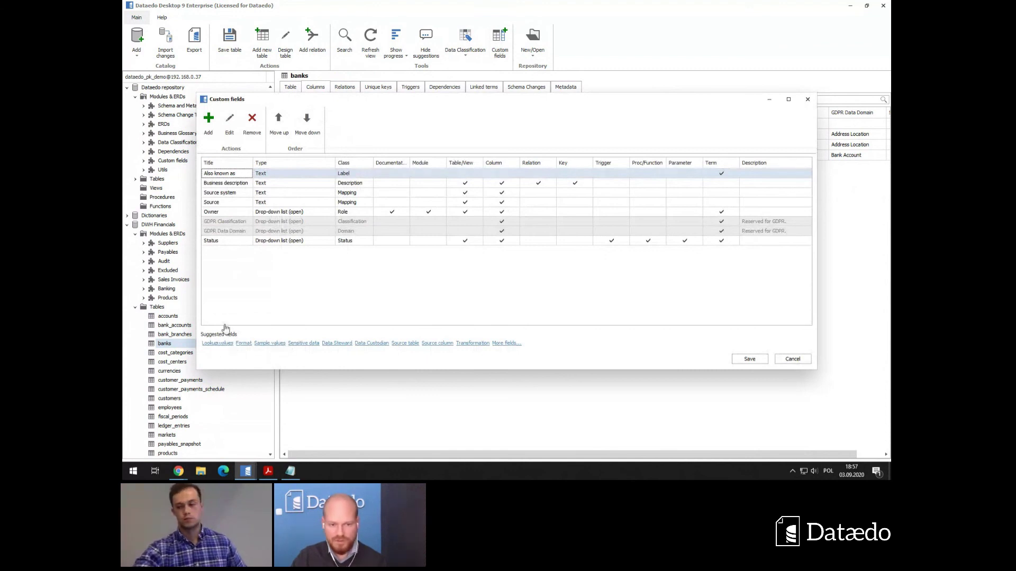
pyautogui.click(233, 253)
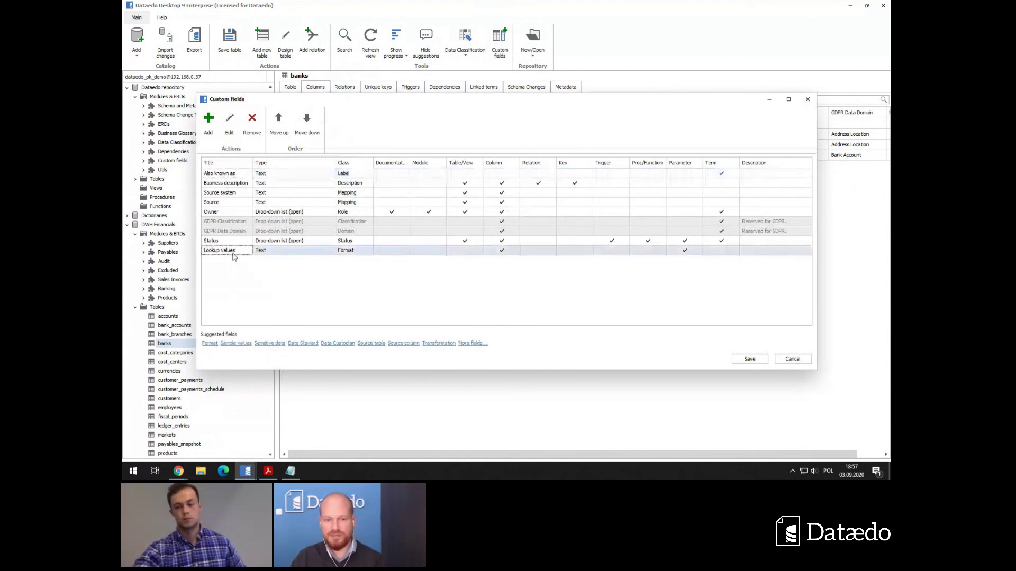
pyautogui.click(749, 359)
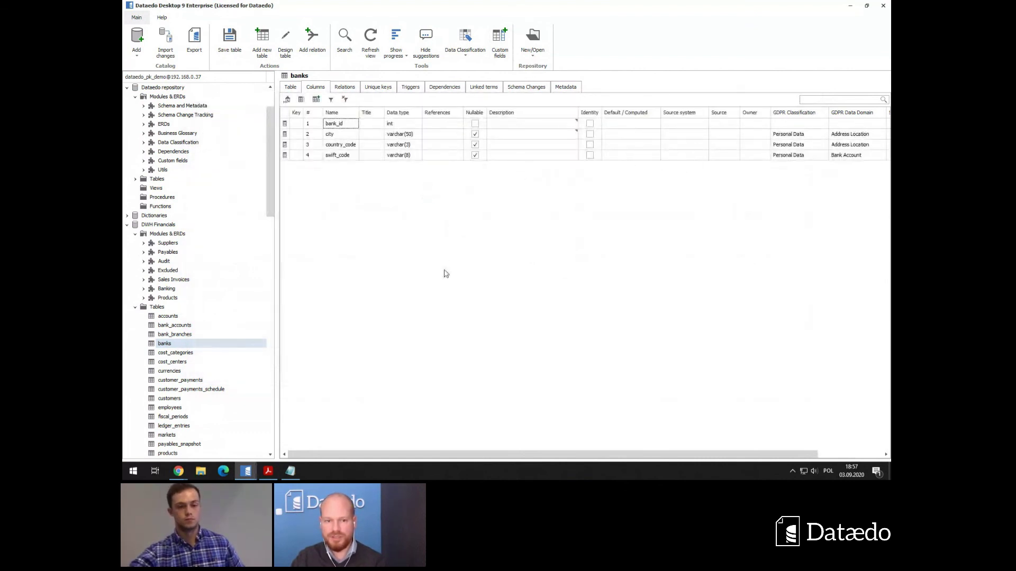
# Enter "USA, UK - United Kingdom" as the lookup values of the banks table's country_code column and save the table.
pyautogui.click(335, 147)
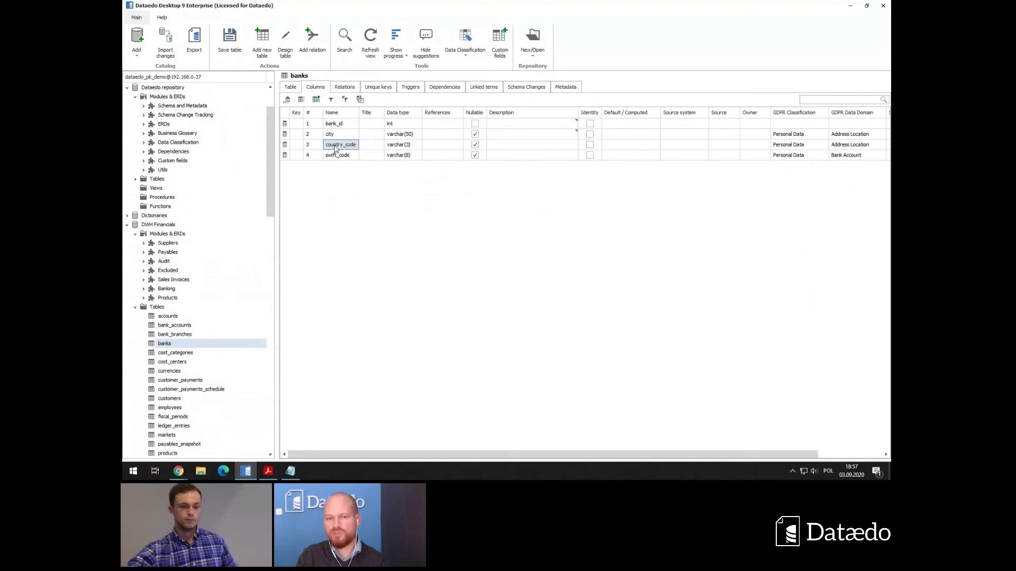
pyautogui.press('End')
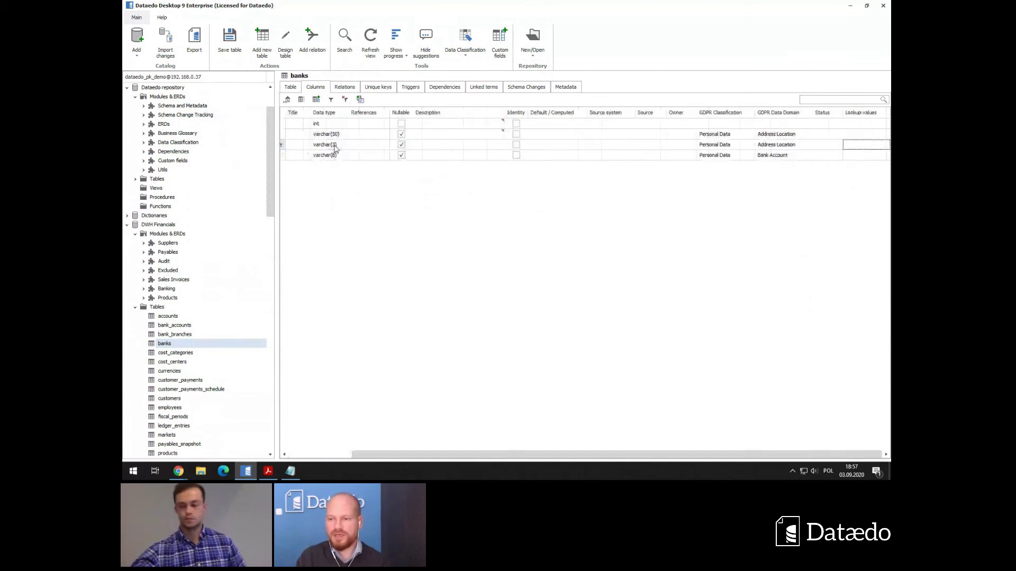
pyautogui.write('USA,')
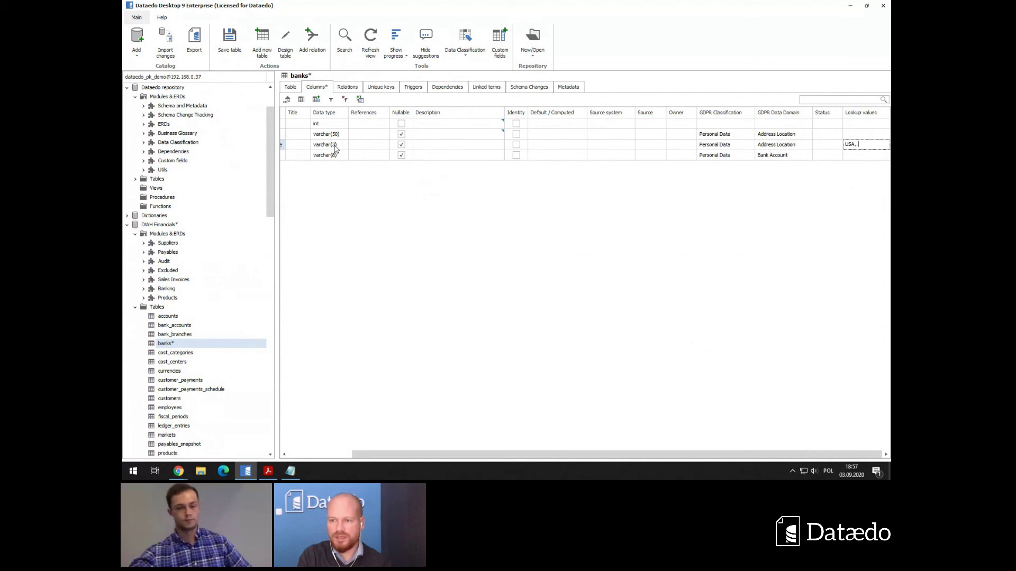
pyautogui.write(' UK - ')
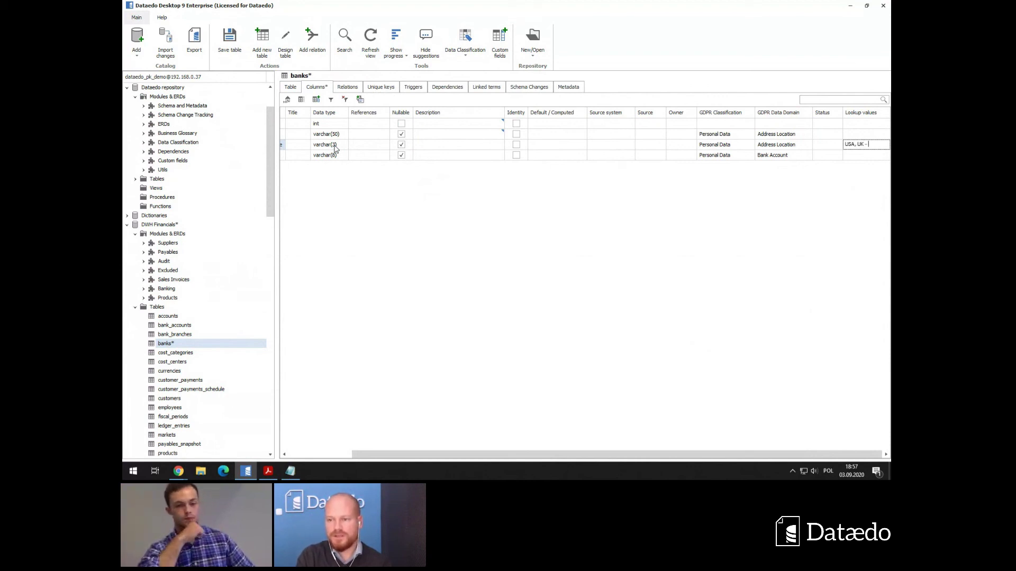
pyautogui.write('United Kingdom')
pyautogui.hotkey('ctrl', 's')
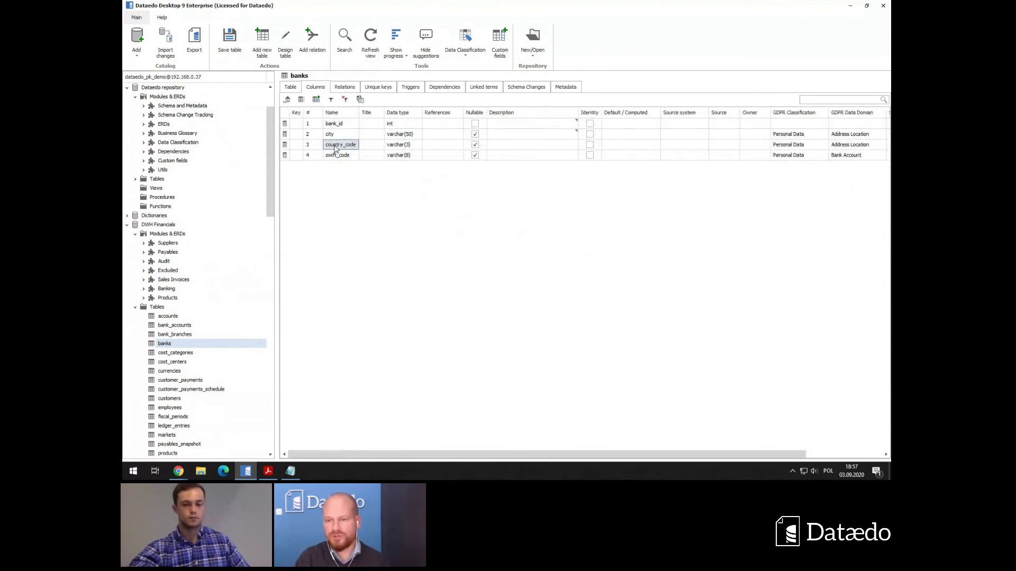
pyautogui.press('Tab')
pyautogui.press('Tab')
pyautogui.press('Tab')
pyautogui.press('Tab')
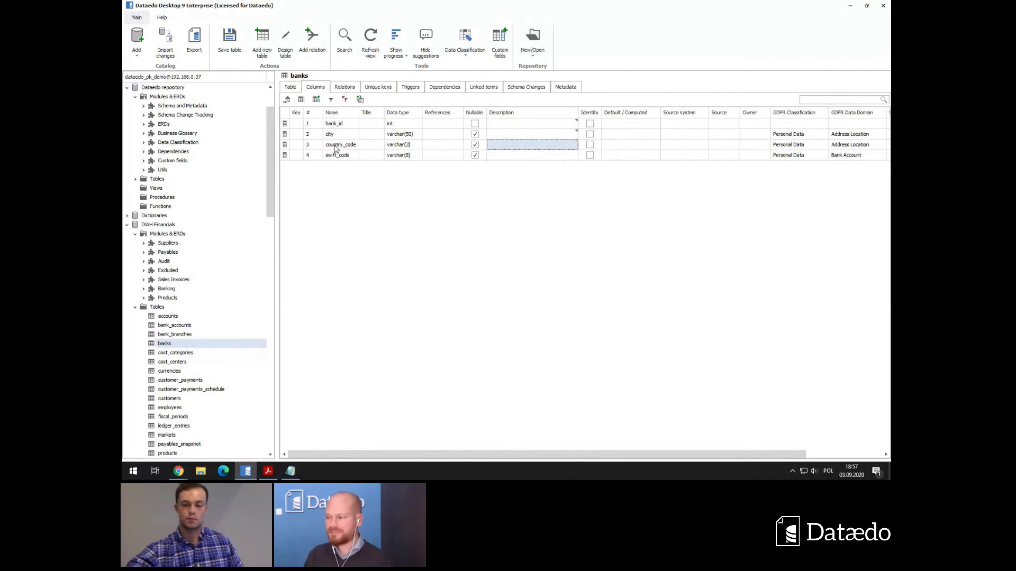
# Start a documentation export to show the available export formats.
pyautogui.hotkey('alt', 'Tab')
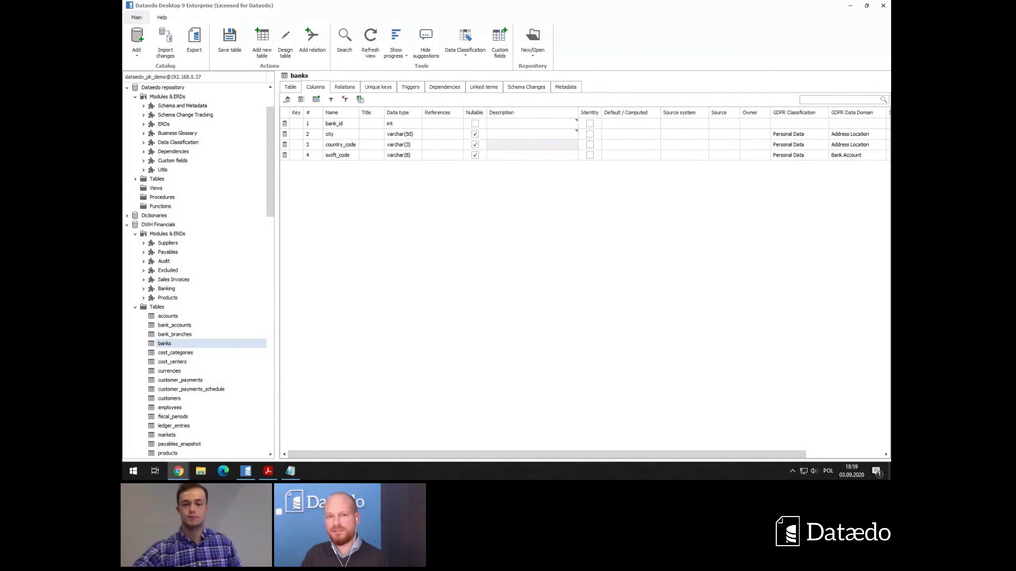
pyautogui.click(200, 43)
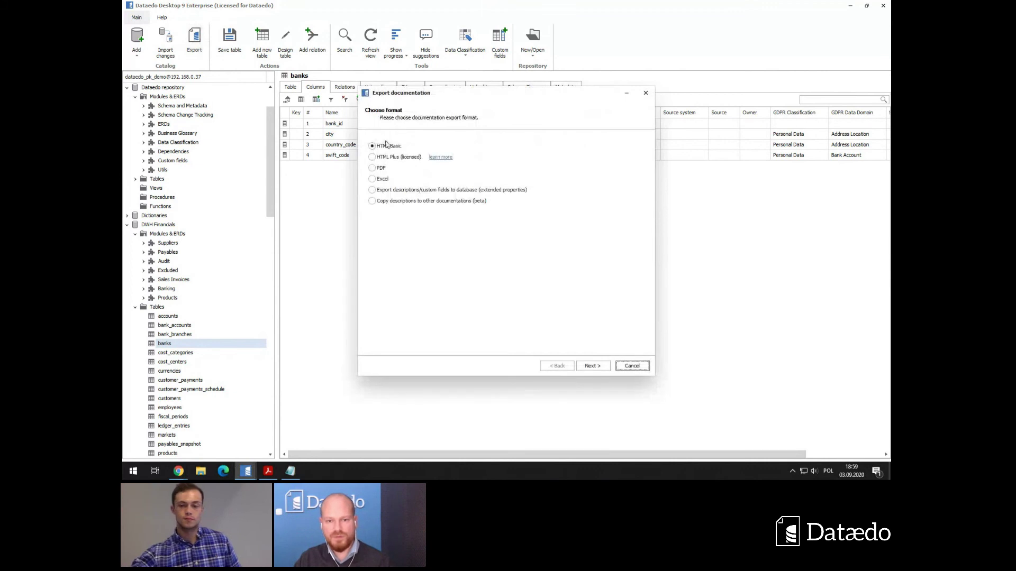